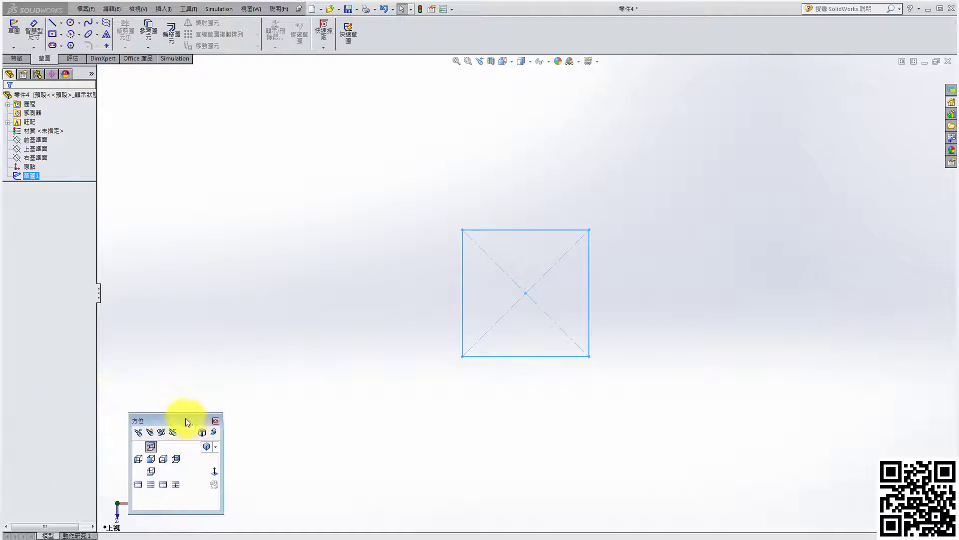
- Extrude the centred square sketch as a solid to a depth of 6 mm
{"action": "left_click", "coordinate": [206, 453]}
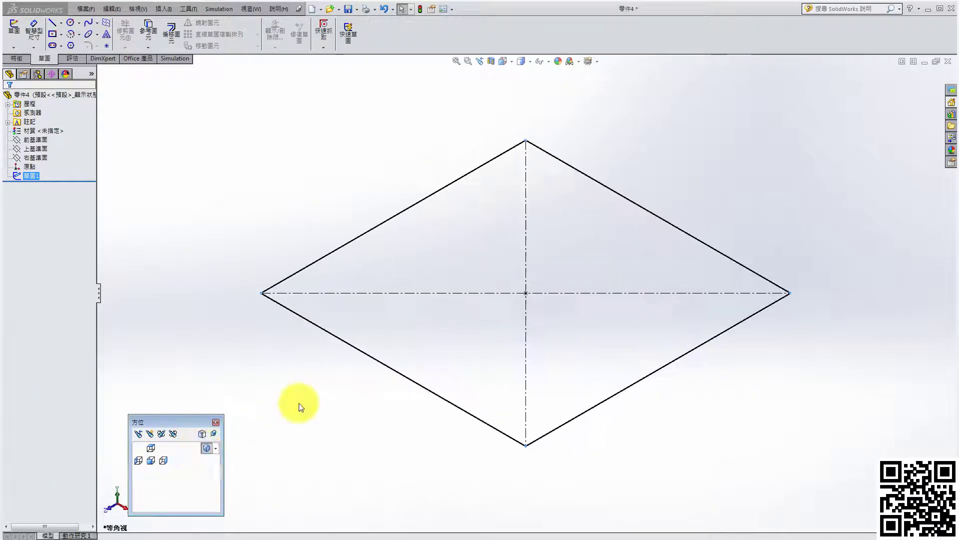
{"action": "left_click", "coordinate": [22, 62]}
{"action": "left_click", "coordinate": [11, 36]}
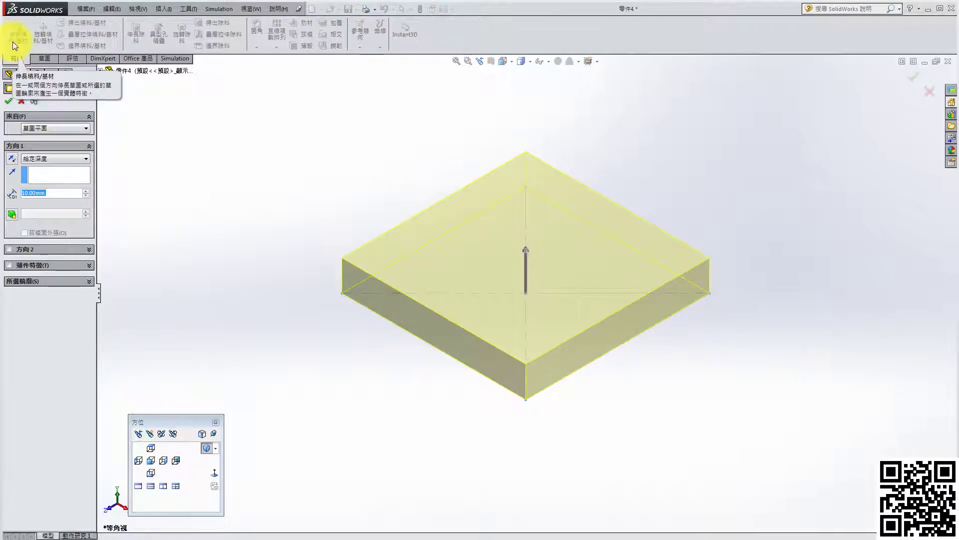
{"action": "type", "text": "6"}
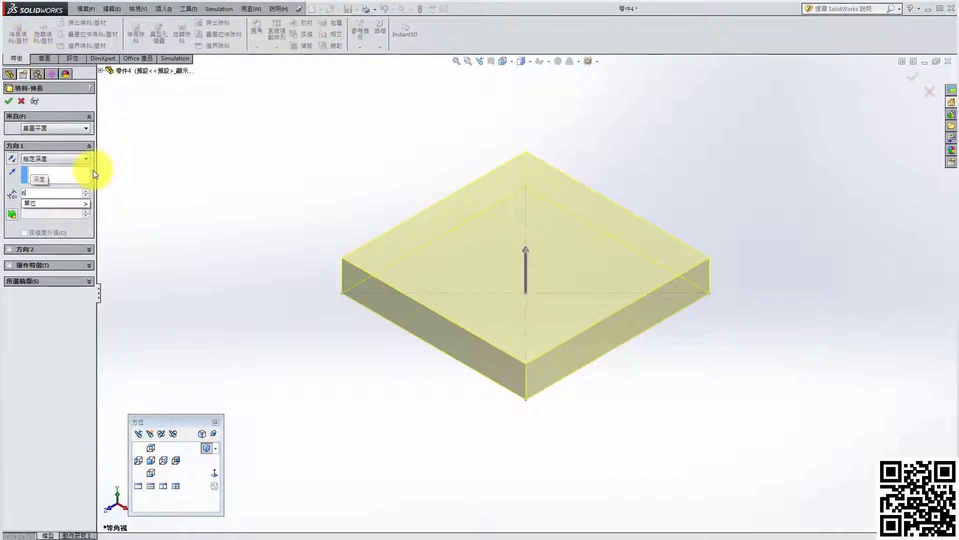
{"action": "key", "text": "Return"}
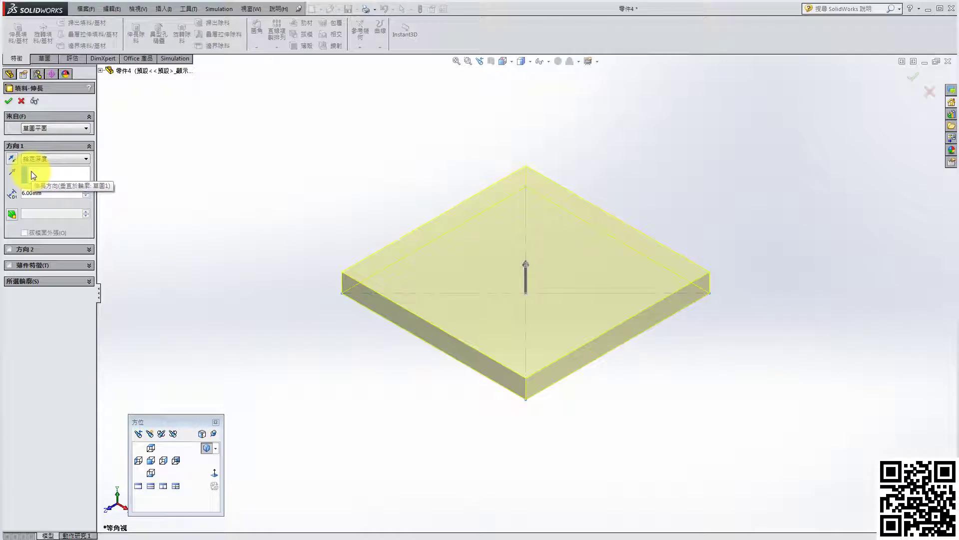
- Set the extrusion's start condition to an offset of 10 mm from the sketch plane
{"action": "left_click", "coordinate": [50, 129]}
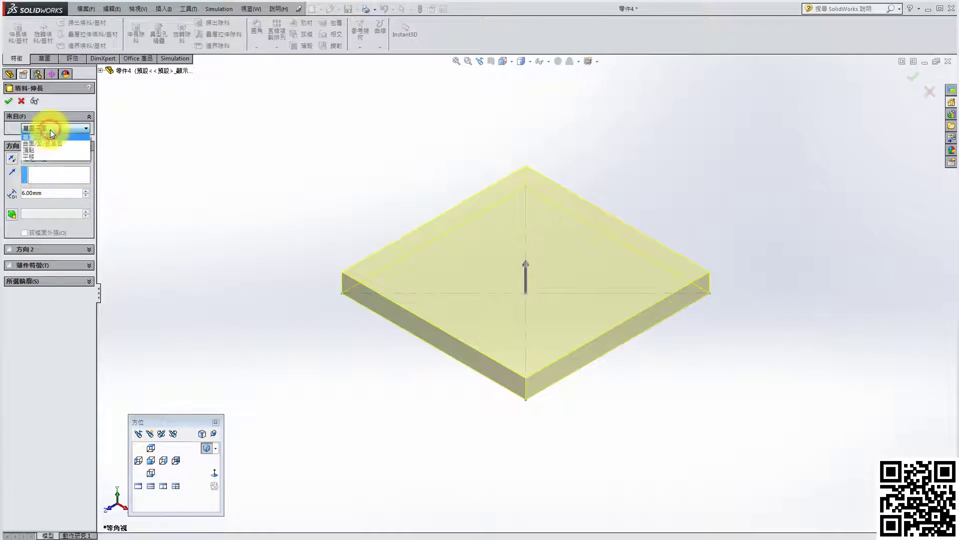
{"action": "left_click", "coordinate": [55, 157]}
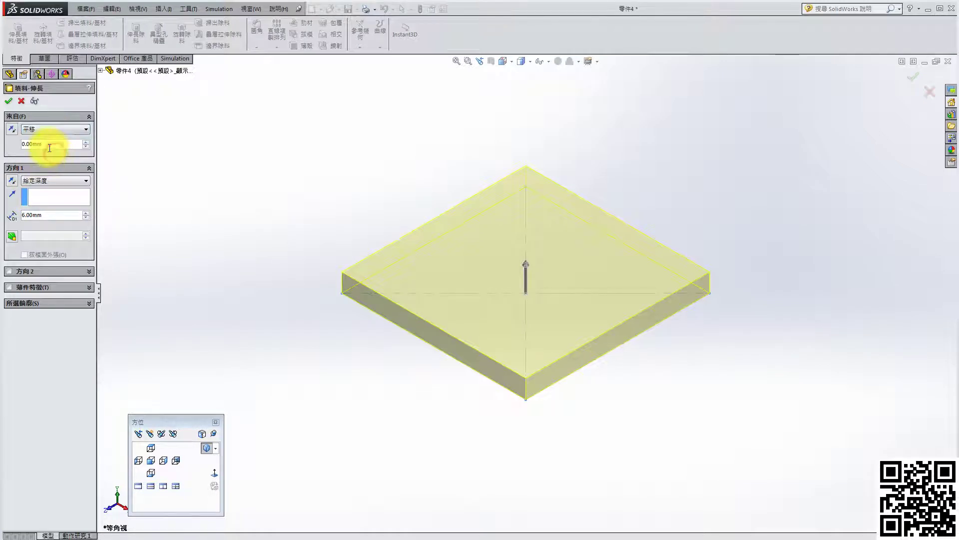
{"action": "left_click_drag", "start_coordinate": [53, 145], "coordinate": [6, 145]}
{"action": "type", "text": "10"}
{"action": "key", "text": "Return"}
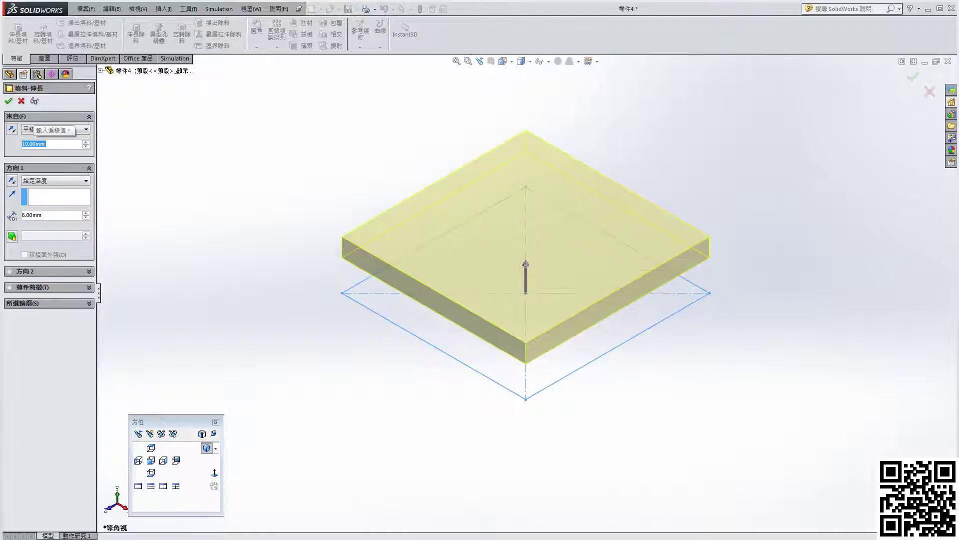
- Try the extrusion's start offset on the opposite side of the sketch plane, then restore it above the plane
{"action": "left_click", "coordinate": [15, 130]}
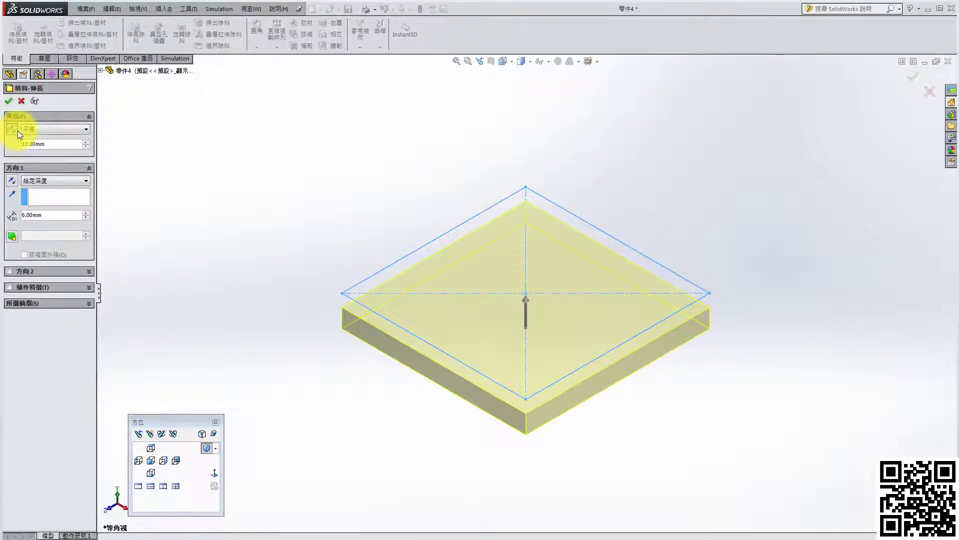
{"action": "middle_click_drag", "start_coordinate": [490, 385], "coordinate": [514, 300]}
{"action": "left_click", "coordinate": [15, 129]}
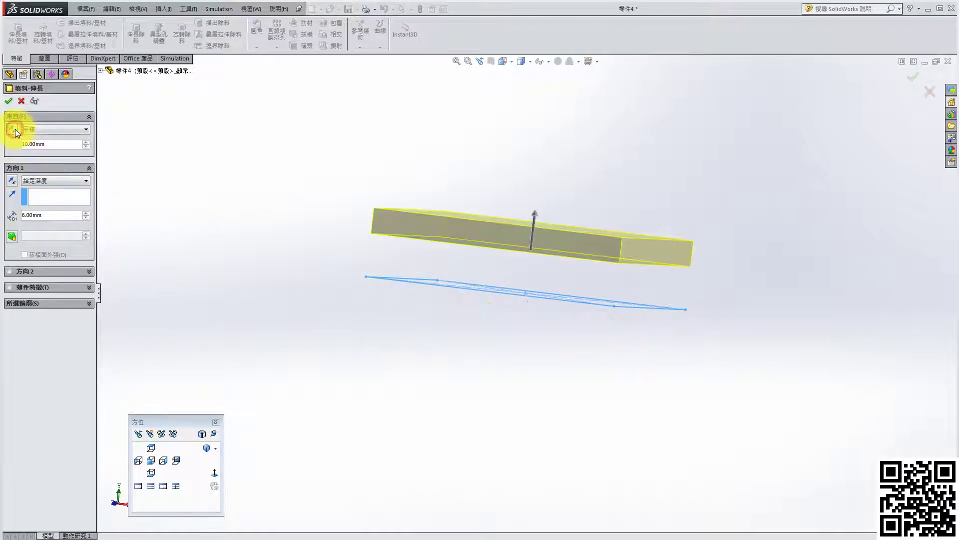
{"action": "left_click", "coordinate": [15, 129]}
{"action": "left_click", "coordinate": [15, 129]}
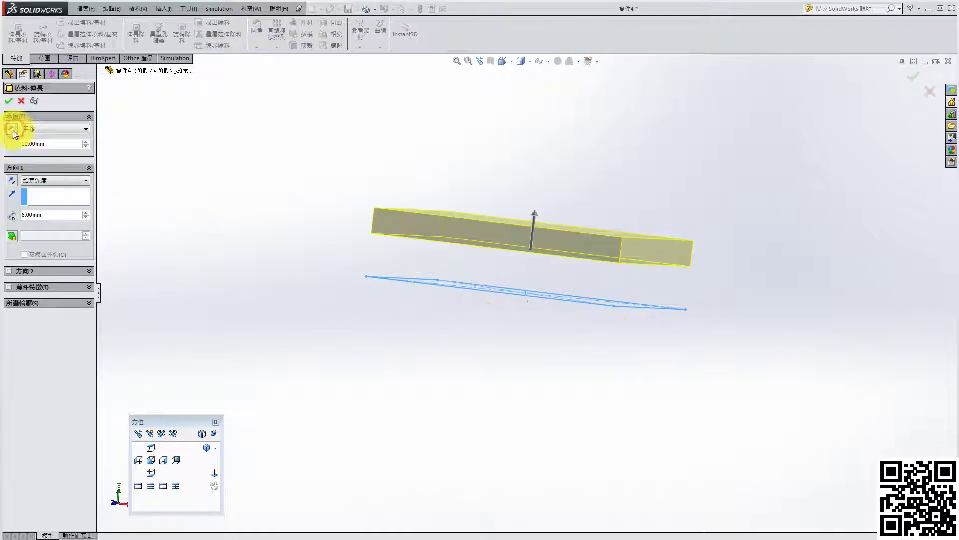
- Reverse the extrusion direction toward the sketch plane and accept the feature
{"action": "left_click", "coordinate": [13, 181]}
{"action": "left_click", "coordinate": [9, 102]}
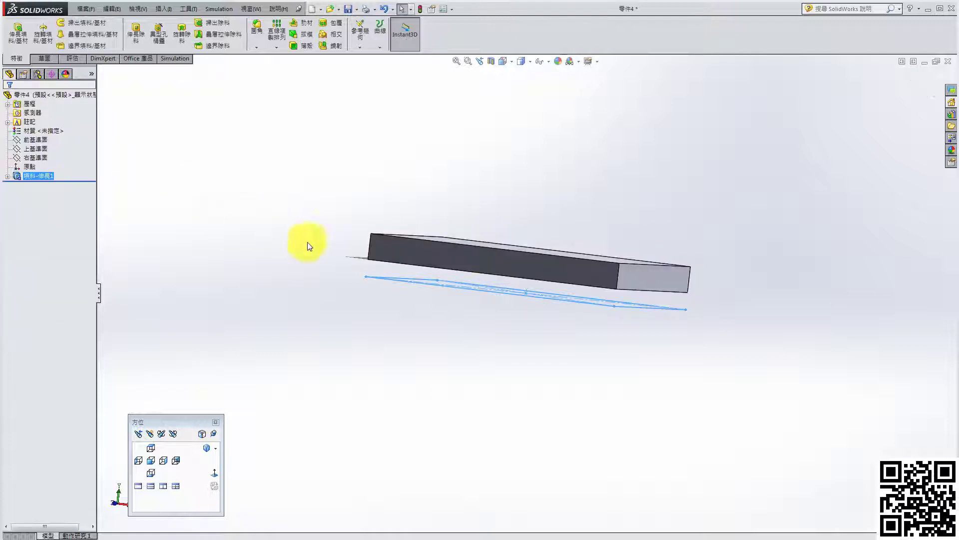
{"action": "middle_click_drag", "start_coordinate": [395, 232], "coordinate": [425, 272]}
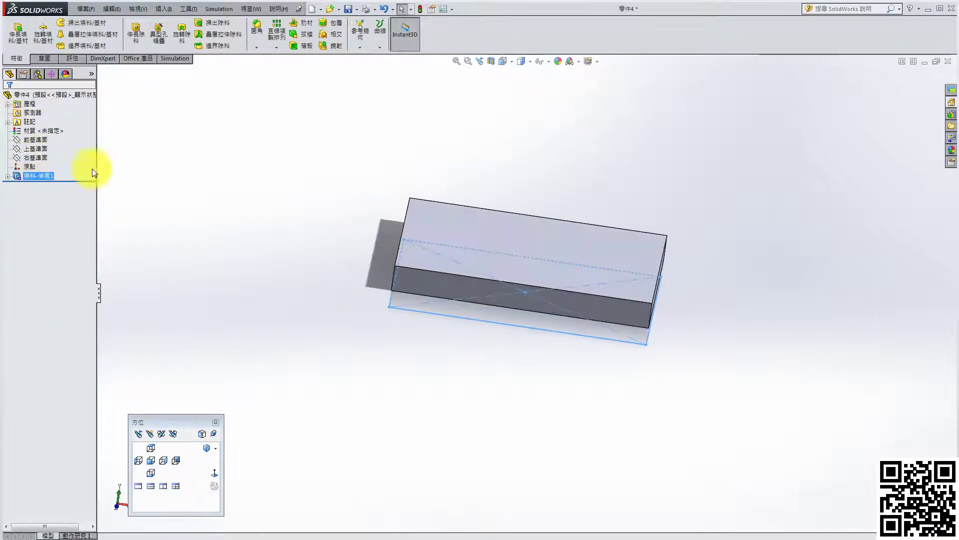
- Start a new sketch on the Top plane and orient the model to the top view
{"action": "left_click", "coordinate": [35, 148]}
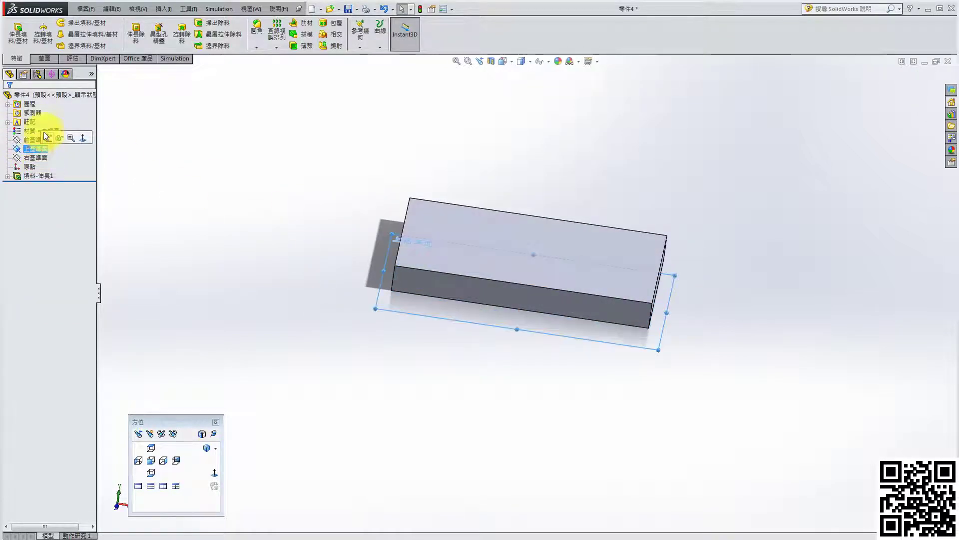
{"action": "left_click", "coordinate": [48, 131]}
{"action": "left_click", "coordinate": [206, 448]}
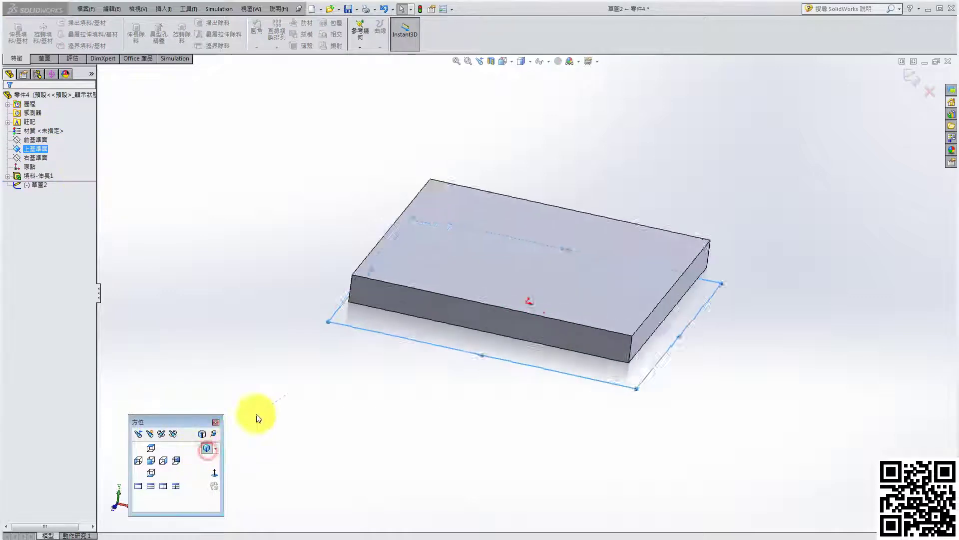
{"action": "left_click", "coordinate": [151, 448]}
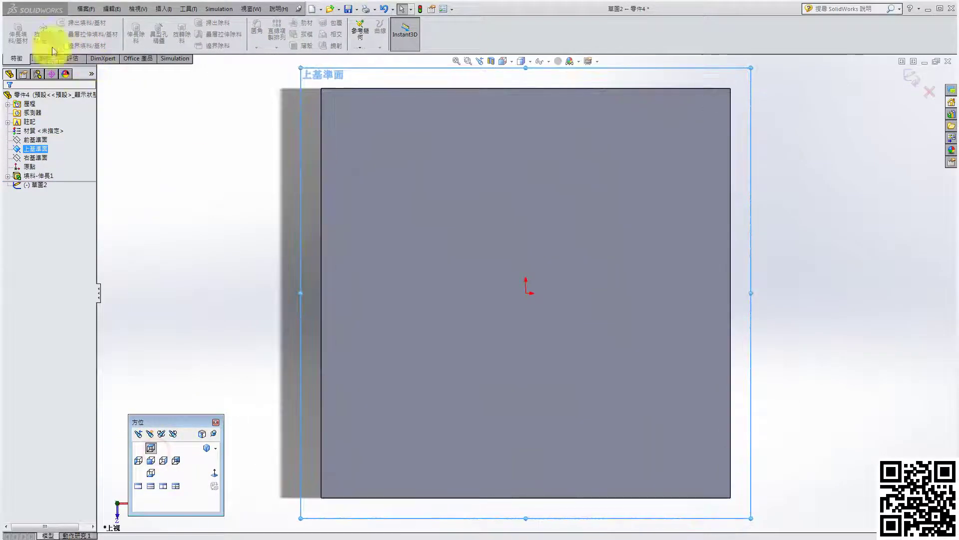
- Sketch a closed strip with a horizontal lower line about 46 mm long, a vertical end, a horizontal upper line and a tangent arc
{"action": "left_click", "coordinate": [42, 59]}
{"action": "left_click", "coordinate": [52, 23]}
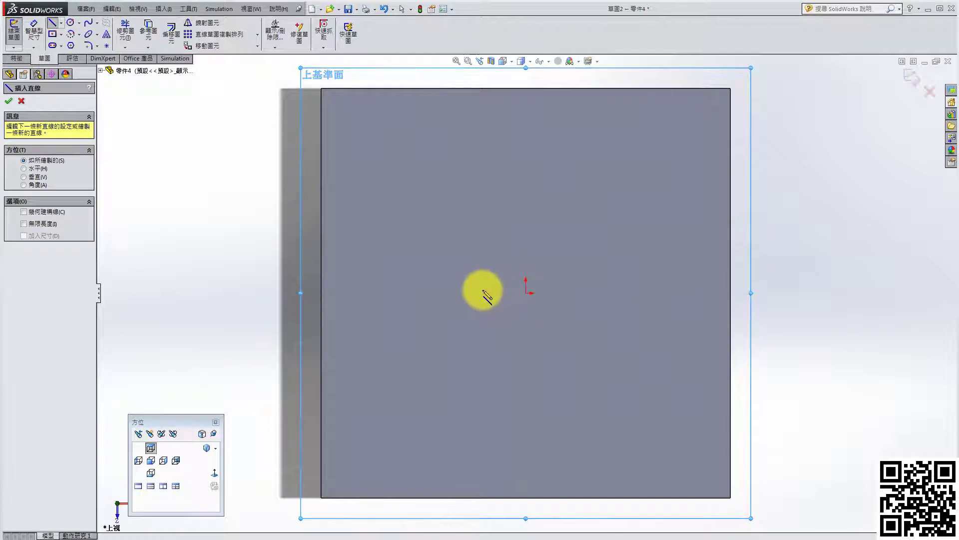
{"action": "left_click", "coordinate": [473, 306]}
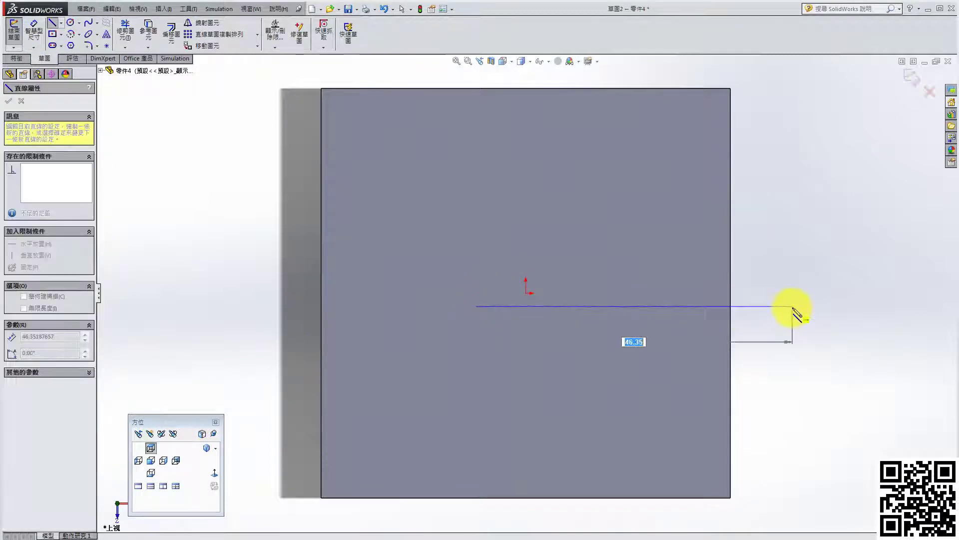
{"action": "left_click", "coordinate": [793, 306]}
{"action": "left_click", "coordinate": [793, 258]}
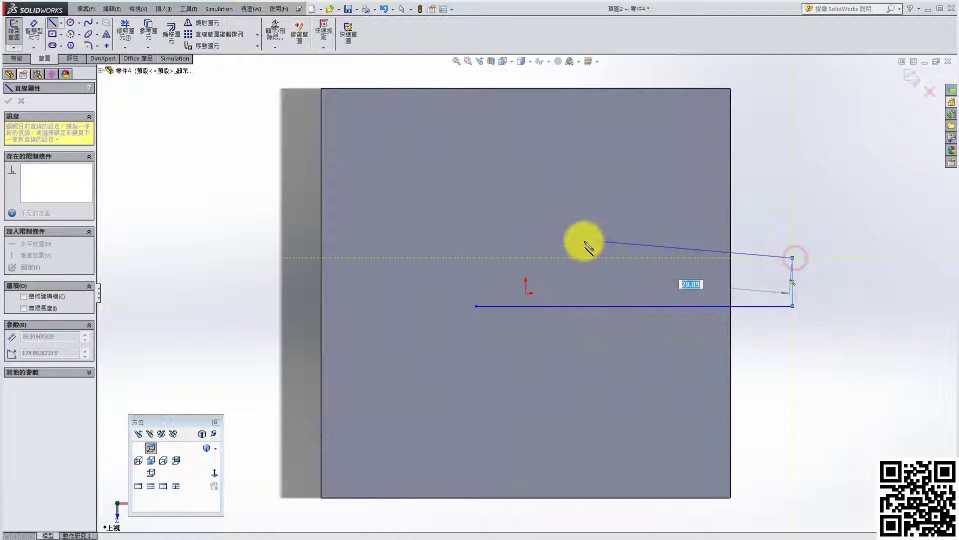
{"action": "left_click", "coordinate": [514, 258]}
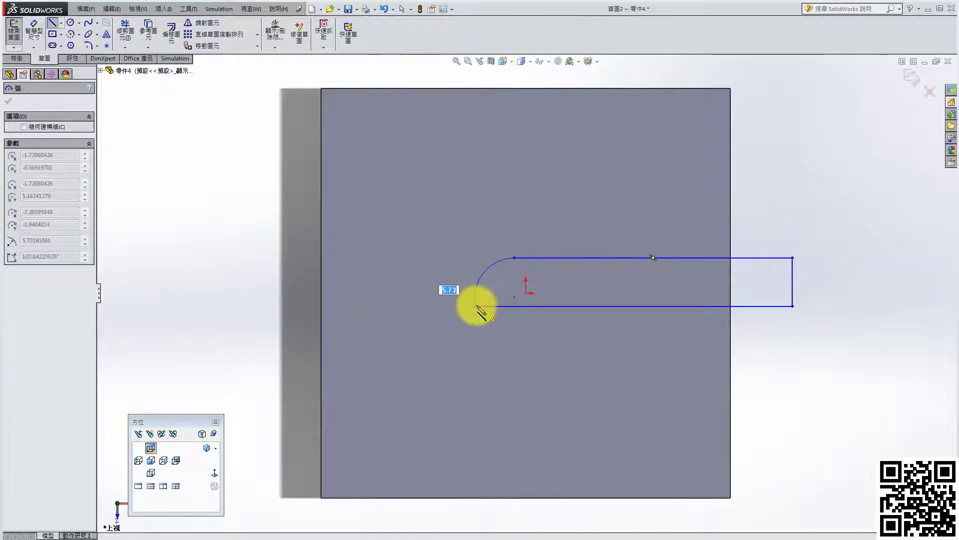
{"action": "left_click", "coordinate": [476, 306]}
- Dimension the arc at the strip's end with a radius of 7.5 mm
{"action": "left_click", "coordinate": [34, 31]}
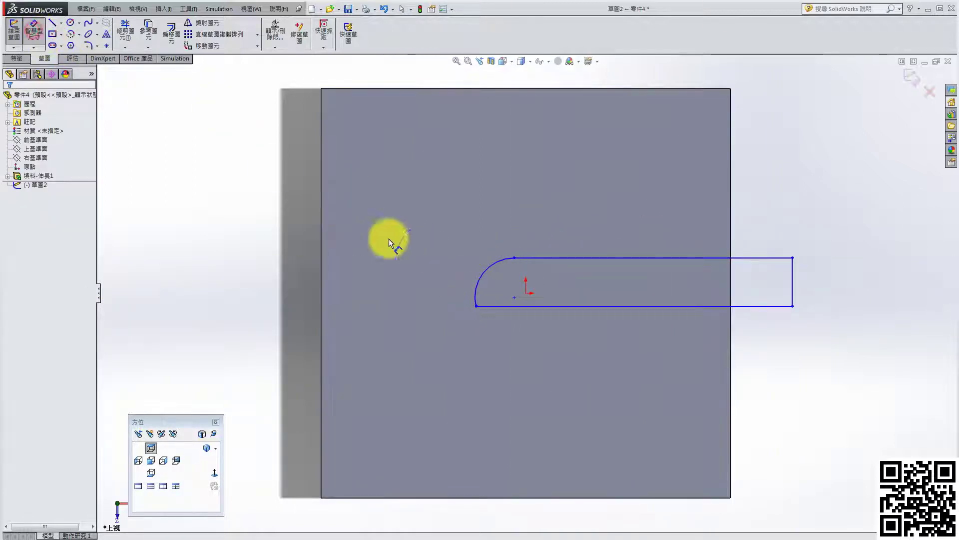
{"action": "left_click", "coordinate": [483, 276]}
{"action": "left_click", "coordinate": [461, 259]}
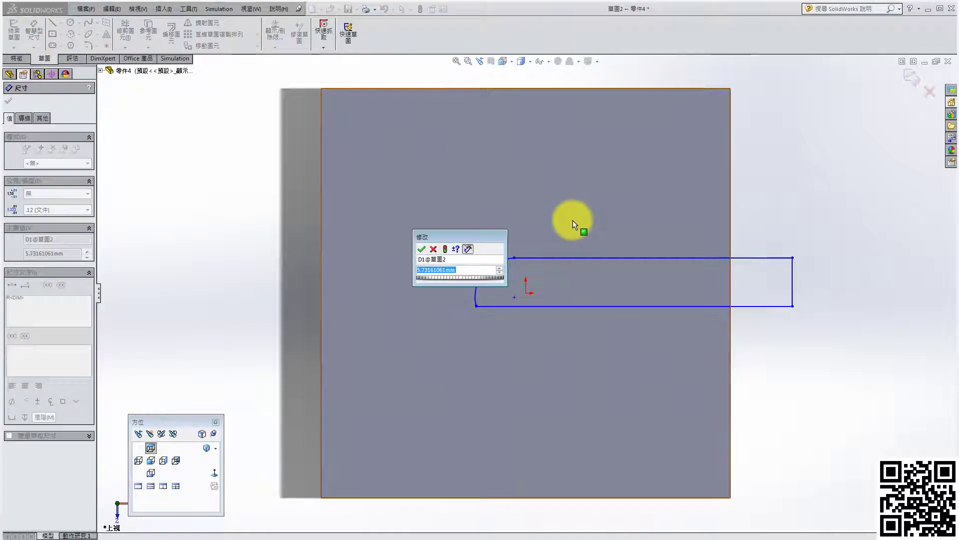
{"action": "type", "text": "7"}
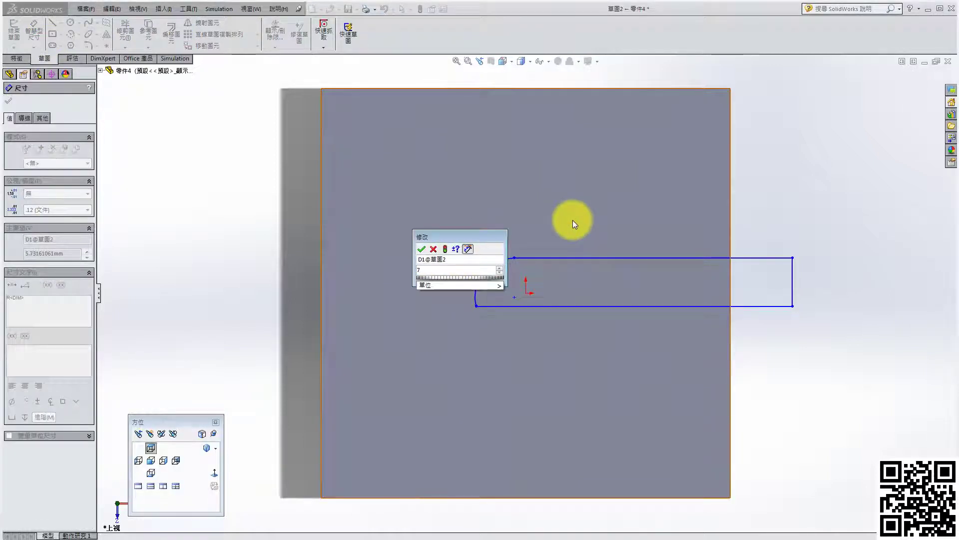
{"action": "type", "text": ".5"}
{"action": "key", "text": "Return"}
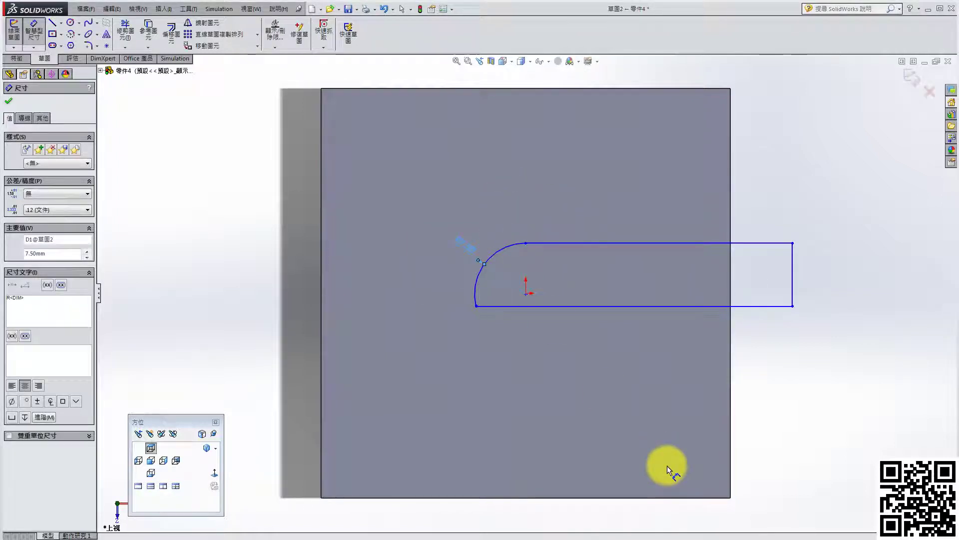
- Dimension the strip's upper horizontal line to 62 mm
{"action": "left_click", "coordinate": [551, 242]}
{"action": "left_click", "coordinate": [617, 202]}
{"action": "type", "text": "62"}
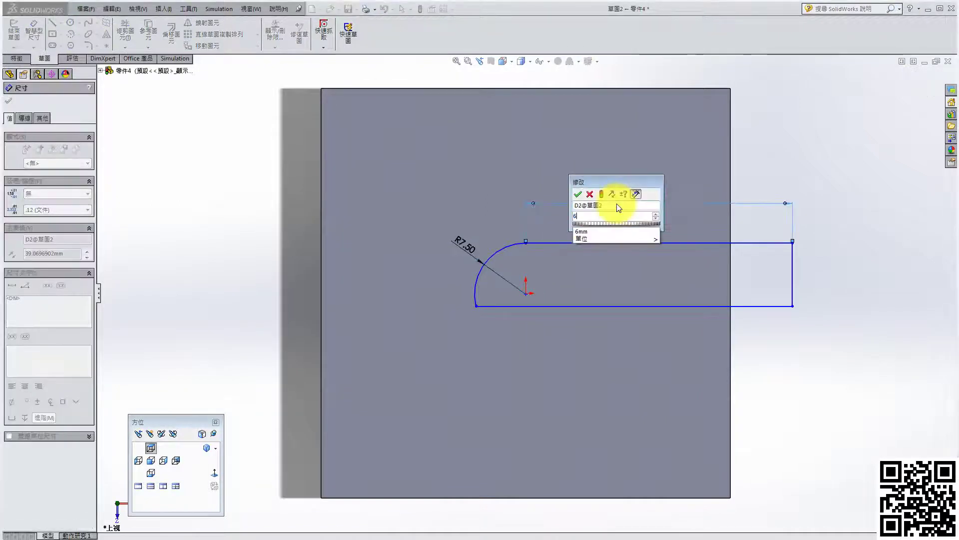
{"action": "key", "text": "Return"}
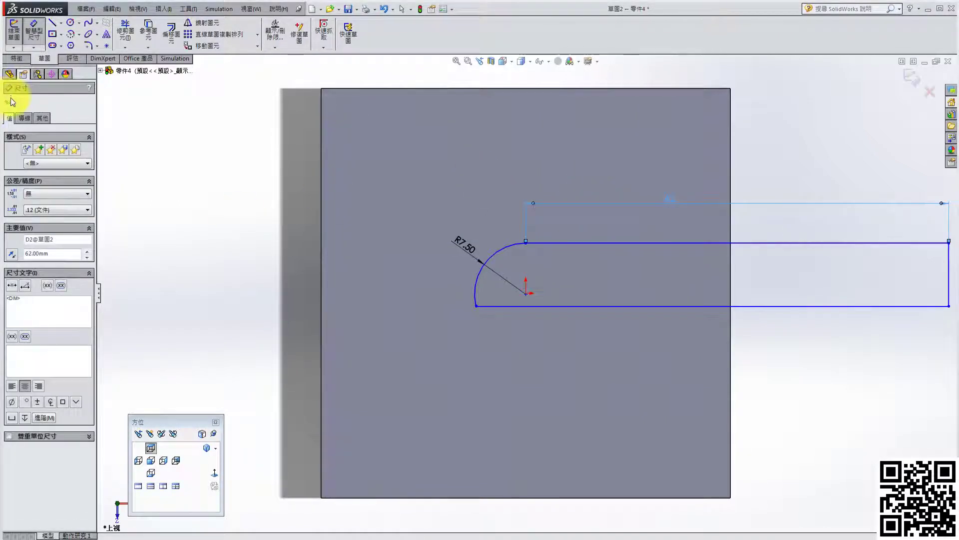
{"action": "left_click", "coordinate": [11, 101]}
- Make the strip's lower horizontal line coincident with the arc's centre point
{"action": "key", "text": "z"}
{"action": "left_click", "coordinate": [590, 302]}
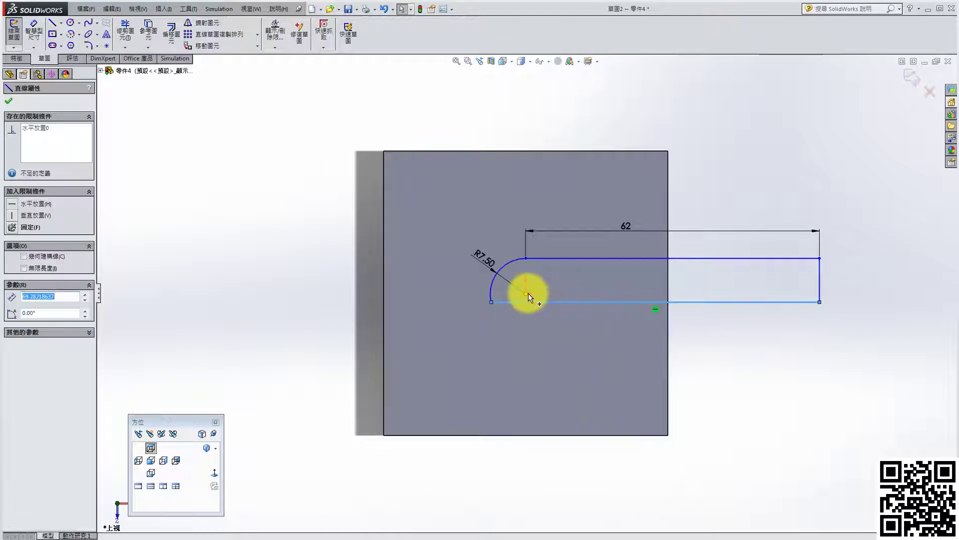
{"action": "left_click", "coordinate": [528, 293], "text": "ctrl"}
{"action": "left_click", "coordinate": [565, 252]}
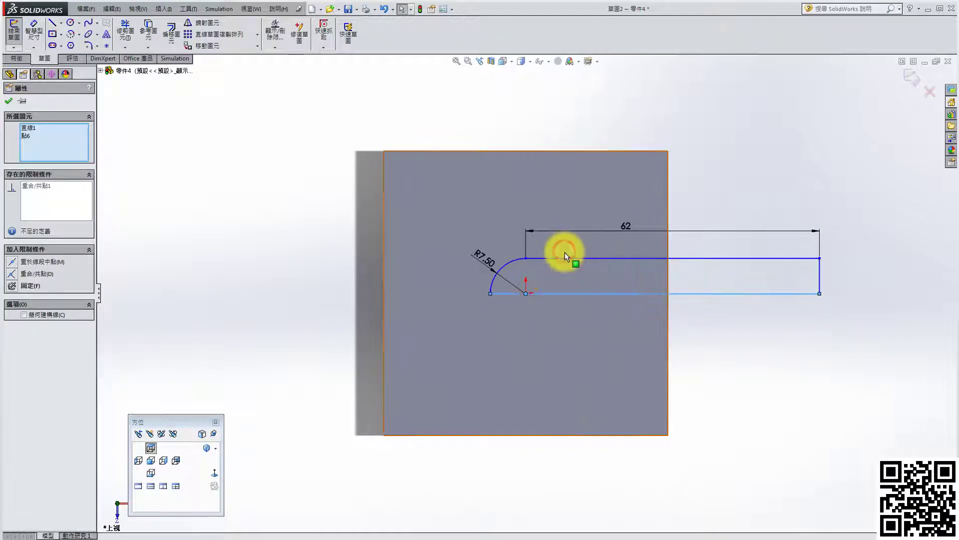
{"action": "left_click", "coordinate": [749, 358]}
- Pull the arc's centre away from the origin, then constrain the two points to be coincident
{"action": "scroll", "coordinate": [531, 270], "scroll_direction": "down", "scroll_amount": 3}
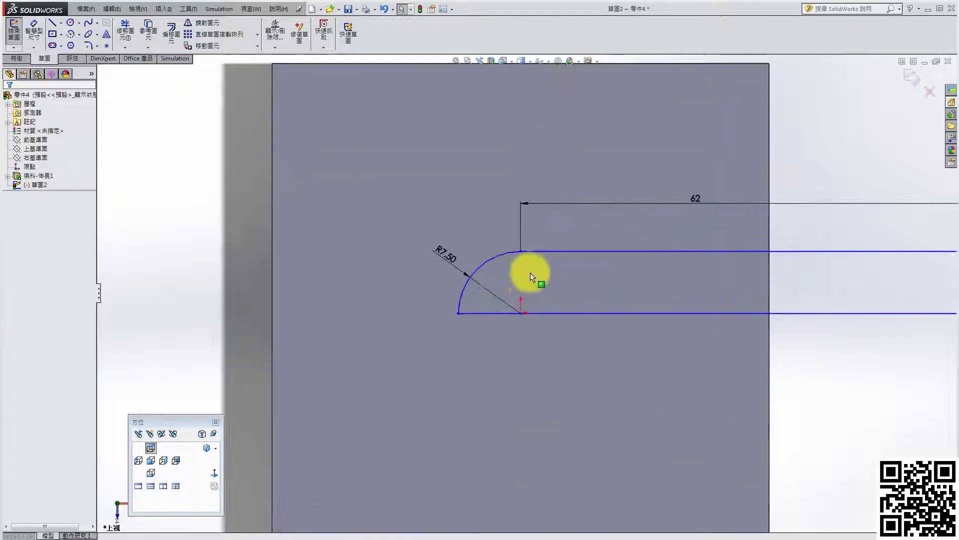
{"action": "left_click_drag", "start_coordinate": [520, 313], "coordinate": [512, 352]}
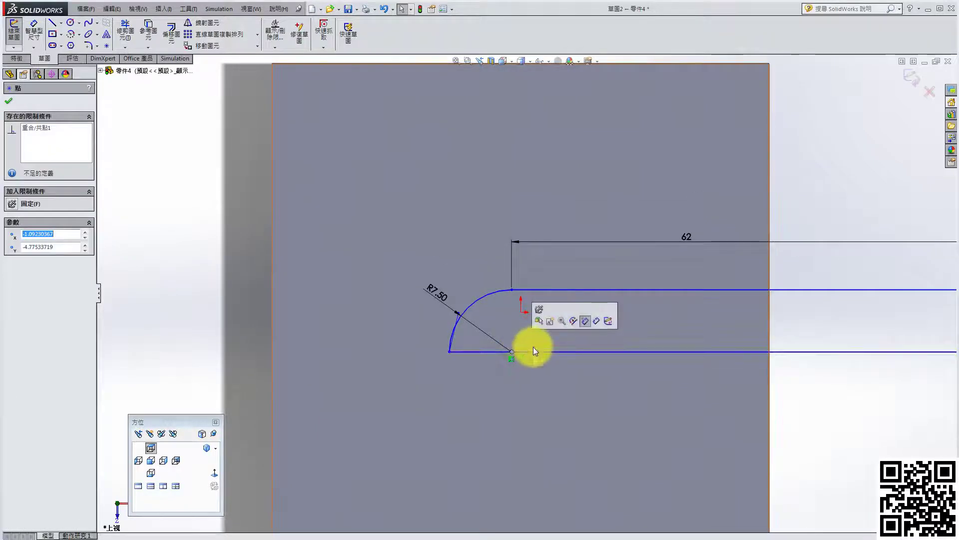
{"action": "left_click", "coordinate": [521, 311], "text": "ctrl"}
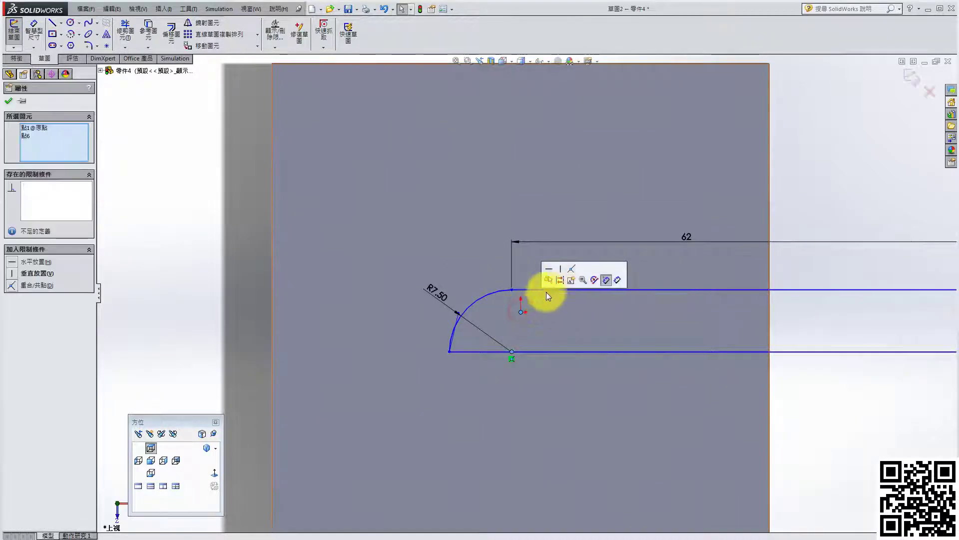
{"action": "left_click", "coordinate": [571, 269]}
{"action": "left_click", "coordinate": [821, 401]}
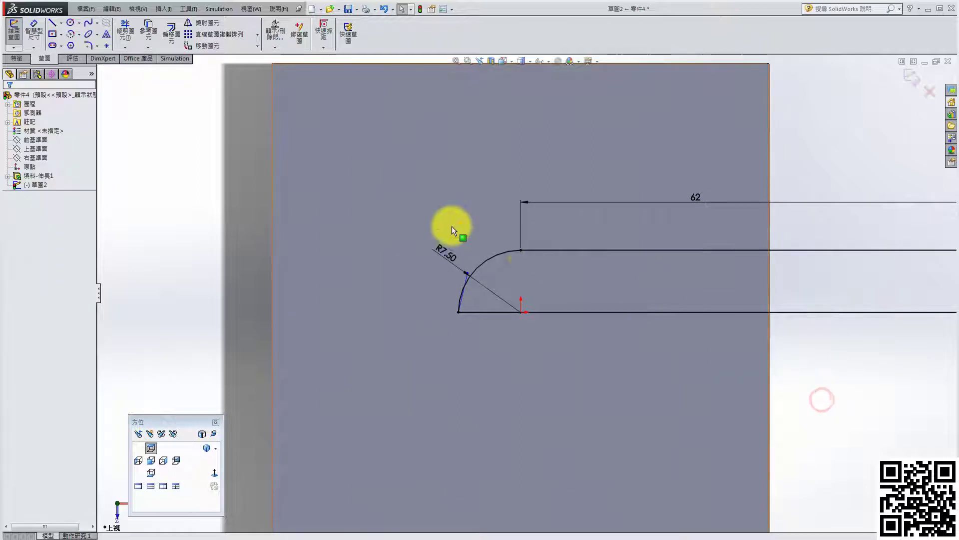
- Move the arc's radius dimension below the profile and delete the stray sketch point beside the arc
{"action": "left_click_drag", "start_coordinate": [439, 251], "coordinate": [413, 343]}
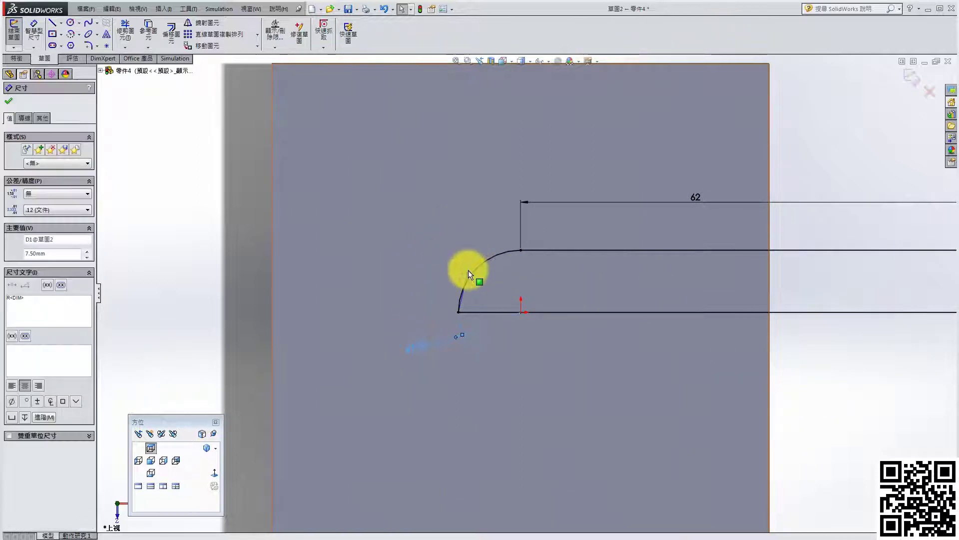
{"action": "left_click", "coordinate": [421, 273]}
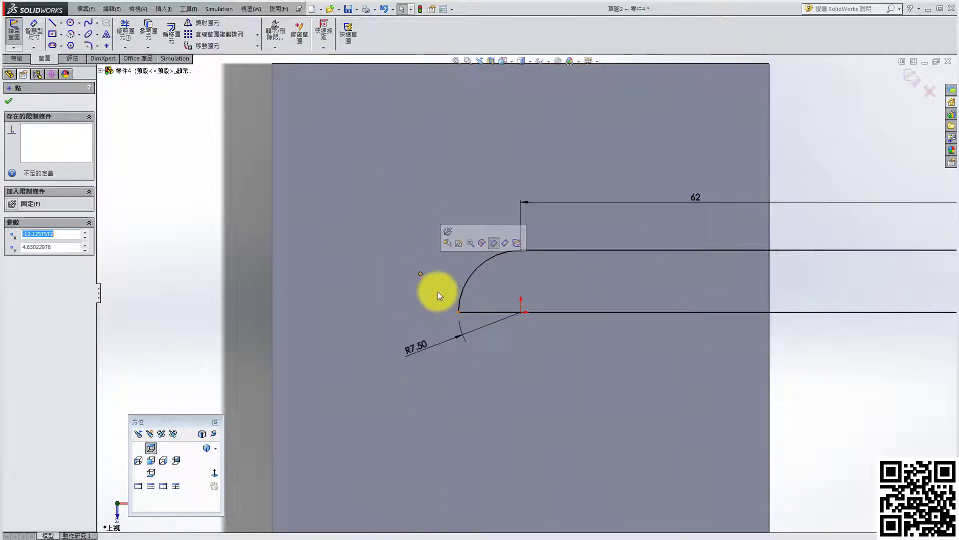
{"action": "key", "text": "Delete"}
{"action": "scroll", "coordinate": [530, 320], "scroll_direction": "up", "scroll_amount": 3}
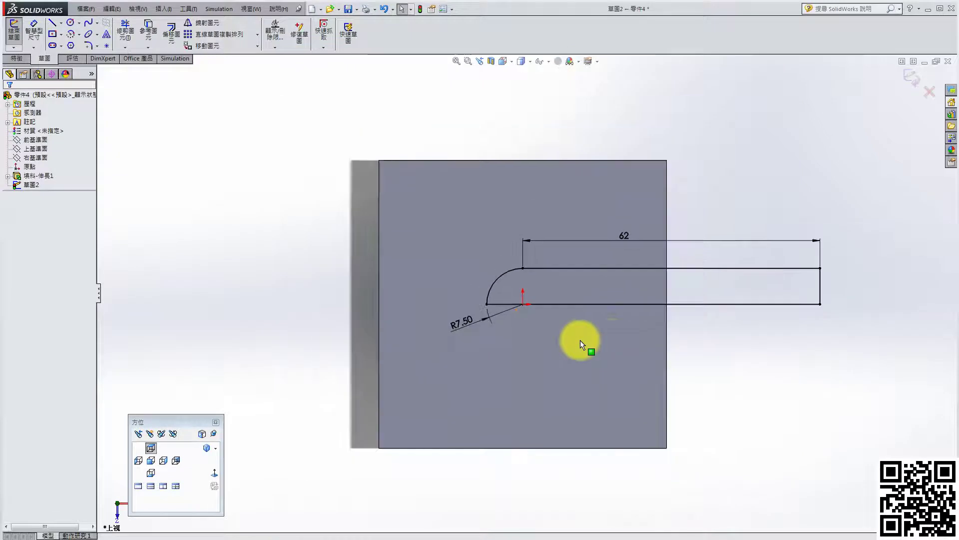
- Finish the strip sketch and revolve it 360 degrees about its lower horizontal line
{"action": "left_click", "coordinate": [913, 79]}
{"action": "left_click", "coordinate": [16, 59]}
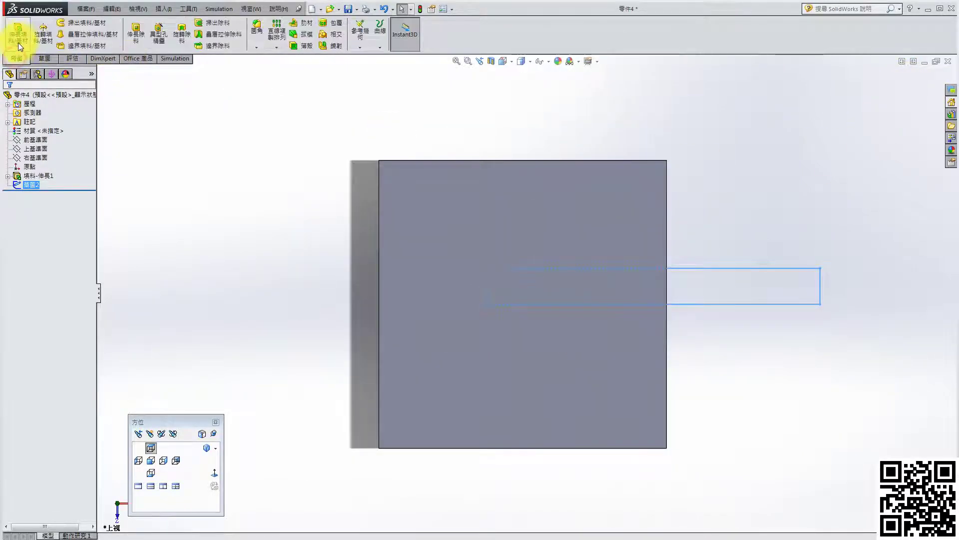
{"action": "left_click", "coordinate": [50, 37]}
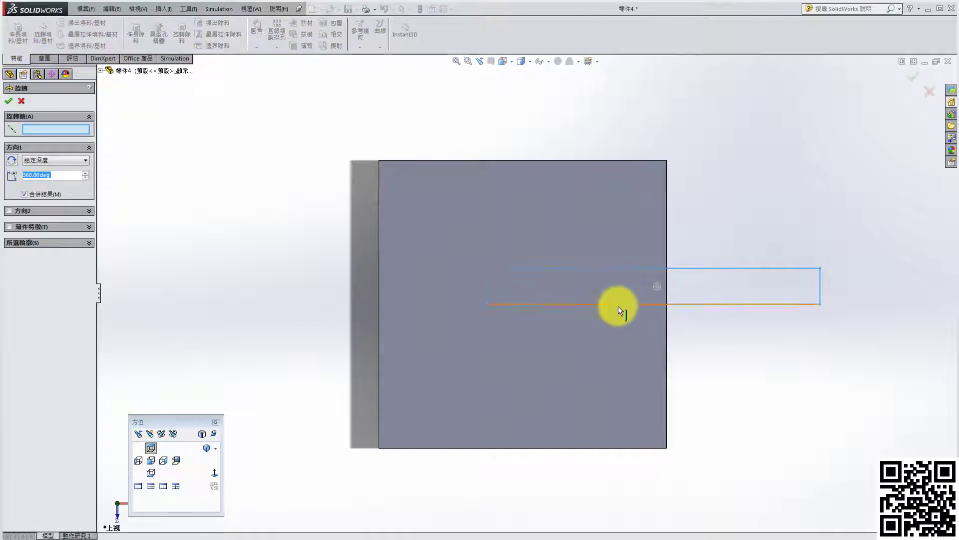
{"action": "left_click", "coordinate": [619, 305]}
{"action": "left_click", "coordinate": [8, 100]}
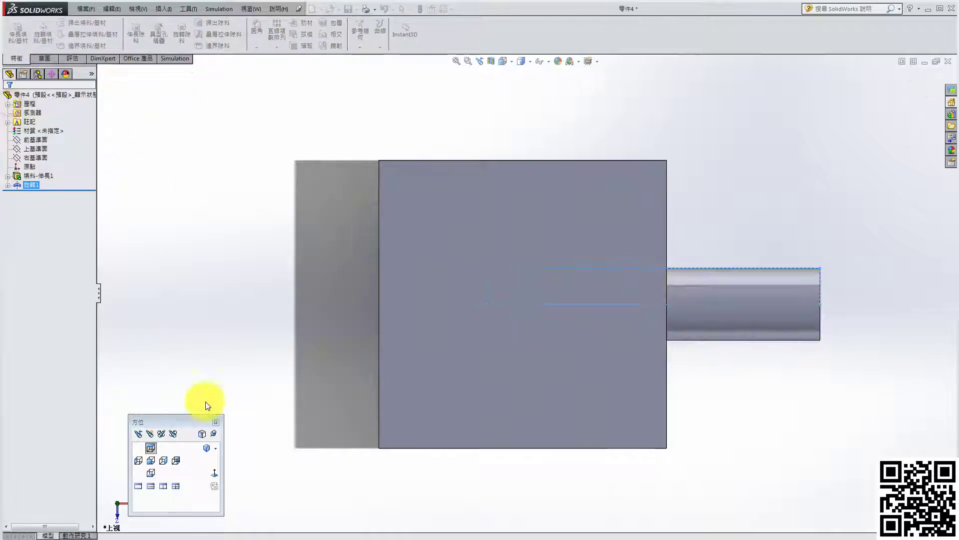
- Start a new sketch on the Top plane and view the part from above
{"action": "middle_click_drag", "start_coordinate": [208, 405], "coordinate": [407, 460]}
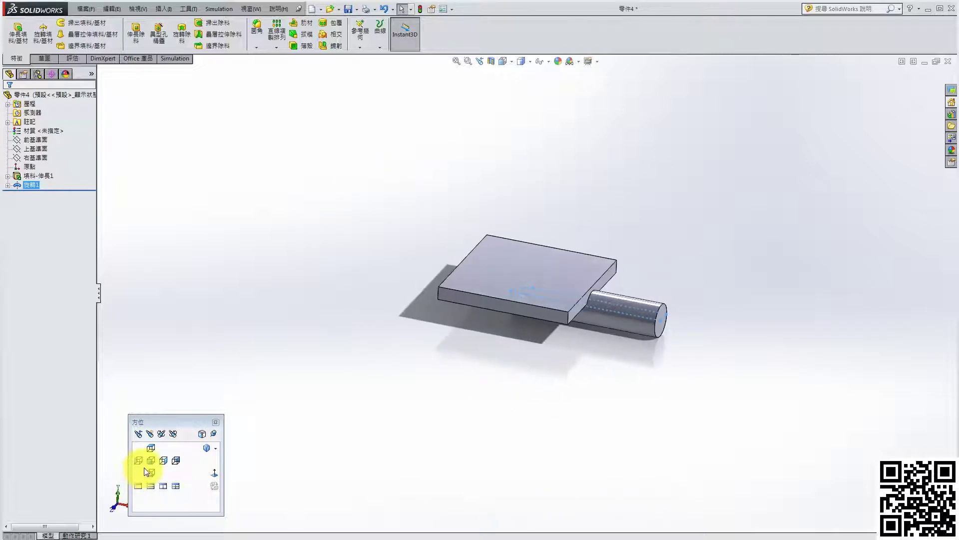
{"action": "left_click", "coordinate": [35, 150]}
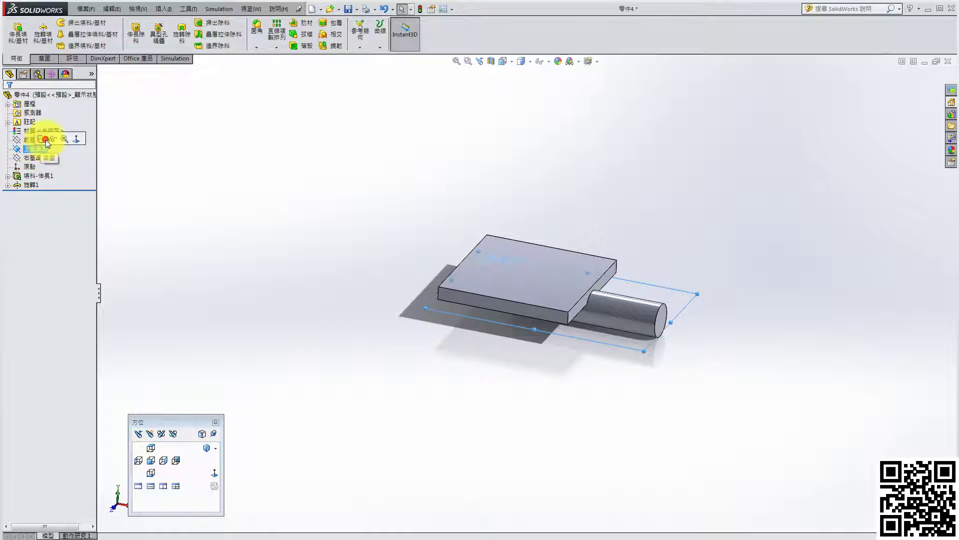
{"action": "left_click", "coordinate": [46, 140]}
{"action": "mouse_move", "coordinate": [375, 460]}
{"action": "middle_mouse_down"}
{"action": "mouse_move", "coordinate": [422, 385]}
{"action": "mouse_move", "coordinate": [186, 423]}
{"action": "middle_mouse_up"}
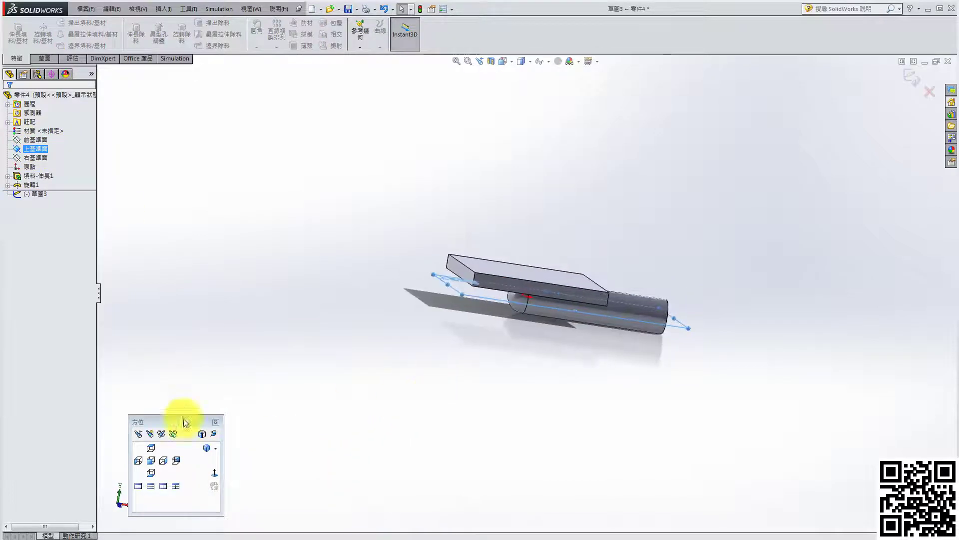
{"action": "left_click", "coordinate": [151, 448]}
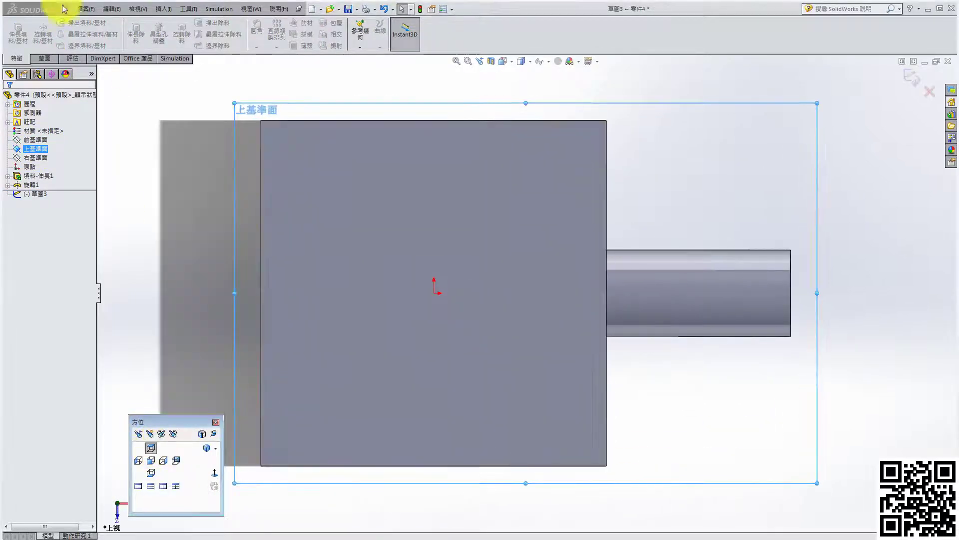
- Sketch a vertical straight slot across the round shaft, about 37 mm between arc centres and about 10.4 mm wide
{"action": "left_click", "coordinate": [44, 59]}
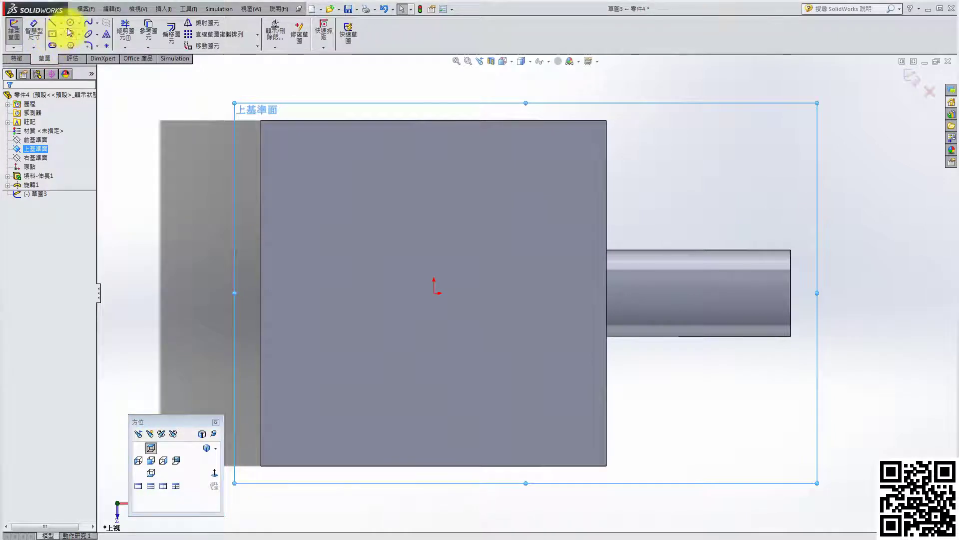
{"action": "left_click", "coordinate": [53, 46]}
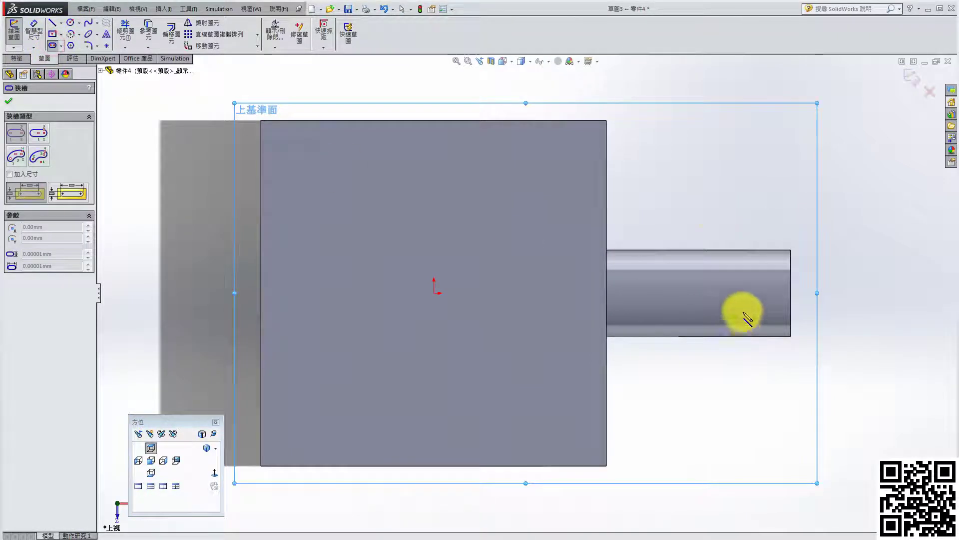
{"action": "left_click", "coordinate": [688, 190]}
{"action": "left_click", "coordinate": [688, 404]}
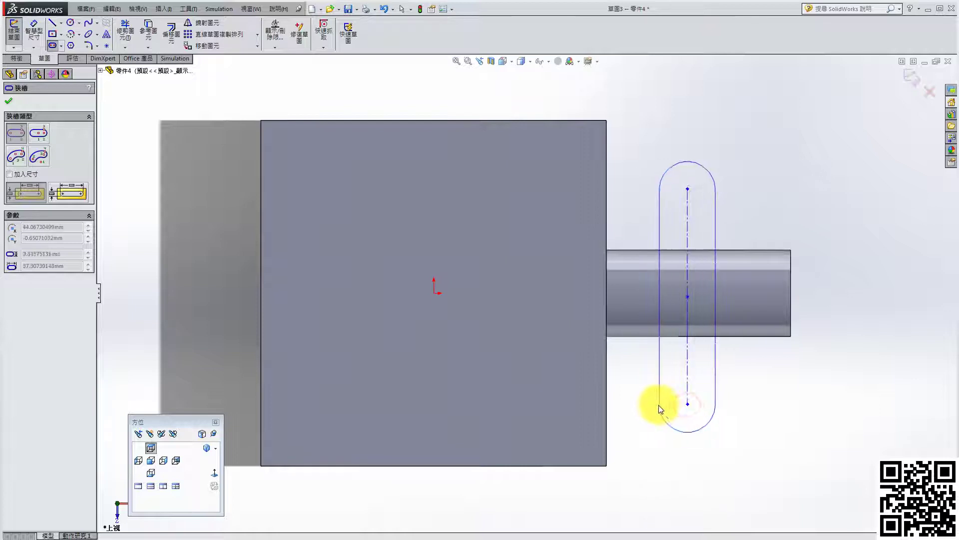
{"action": "left_click", "coordinate": [660, 407]}
- Sketch a horizontal slot from the vertical slot's midpoint past the shaft's end, about 24 mm between centres and about 10.6 mm wide
{"action": "left_click", "coordinate": [687, 296]}
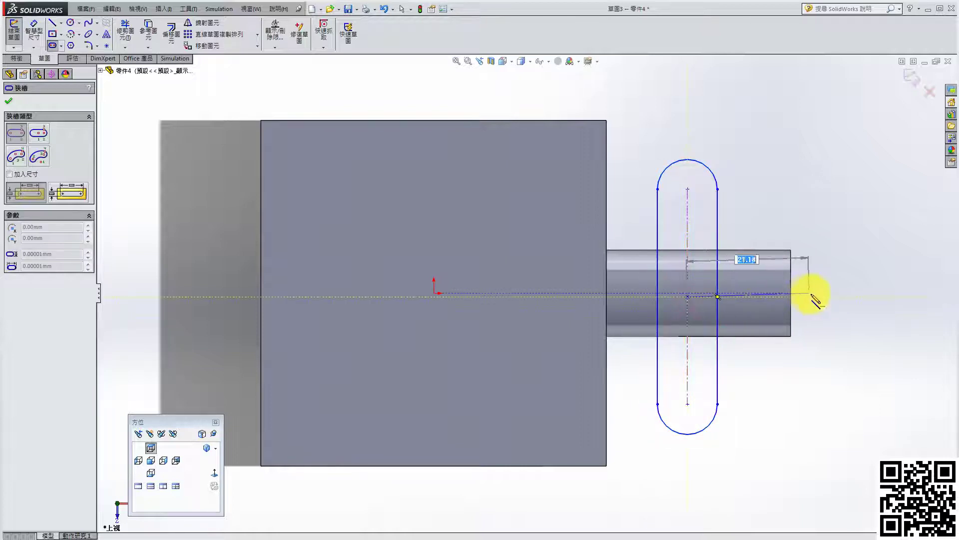
{"action": "left_click", "coordinate": [825, 297]}
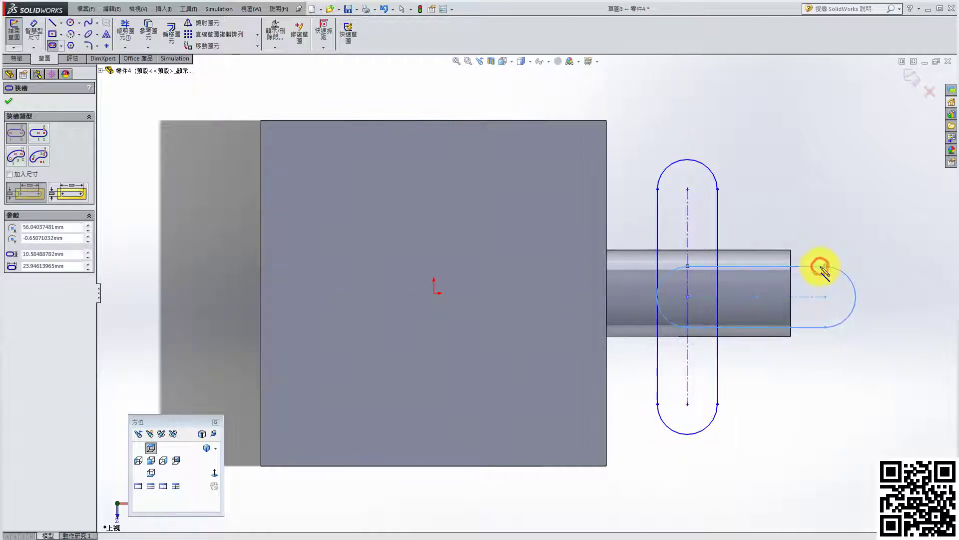
{"action": "left_click", "coordinate": [820, 266]}
- Dimension the vertical slot's upper end arc to a 6 mm radius
{"action": "left_click", "coordinate": [34, 30]}
{"action": "left_click", "coordinate": [697, 161]}
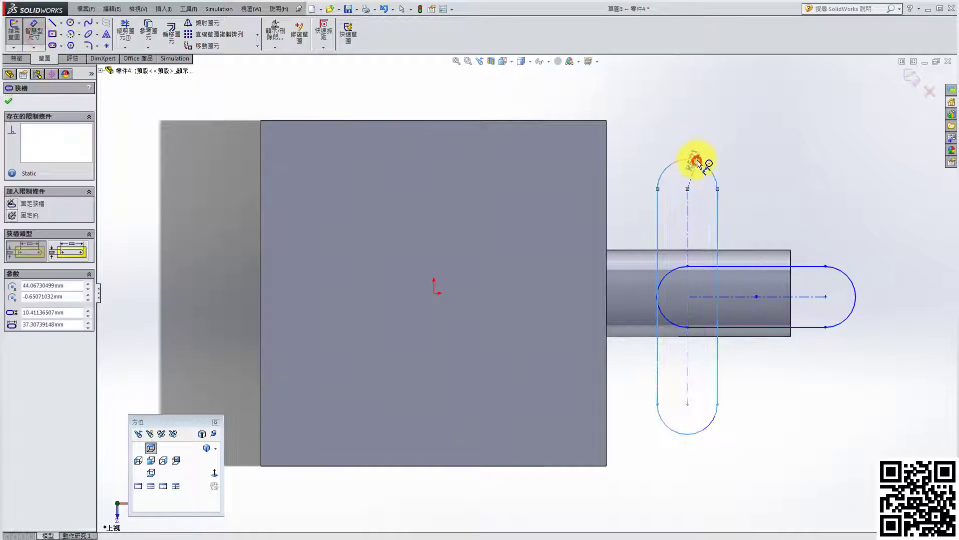
{"action": "left_click", "coordinate": [723, 141]}
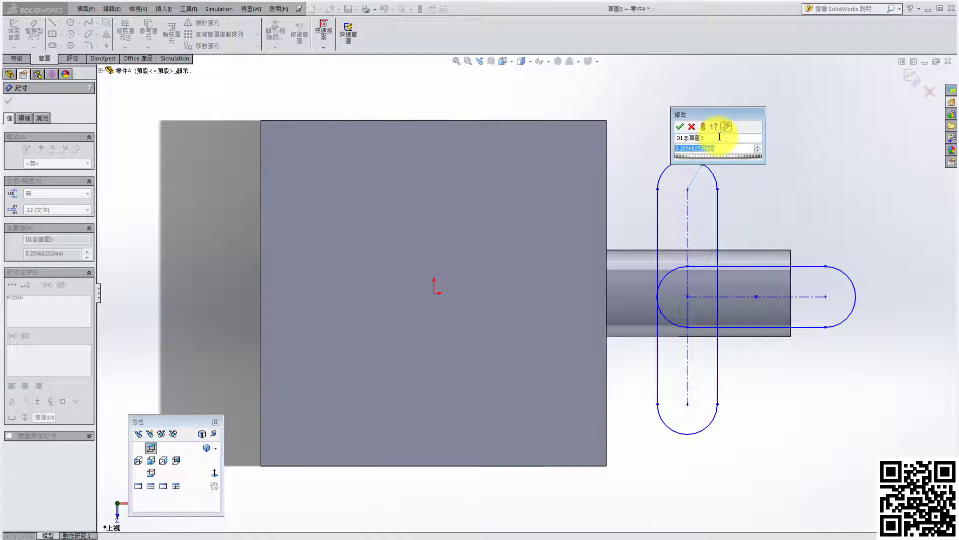
{"action": "type", "text": "6"}
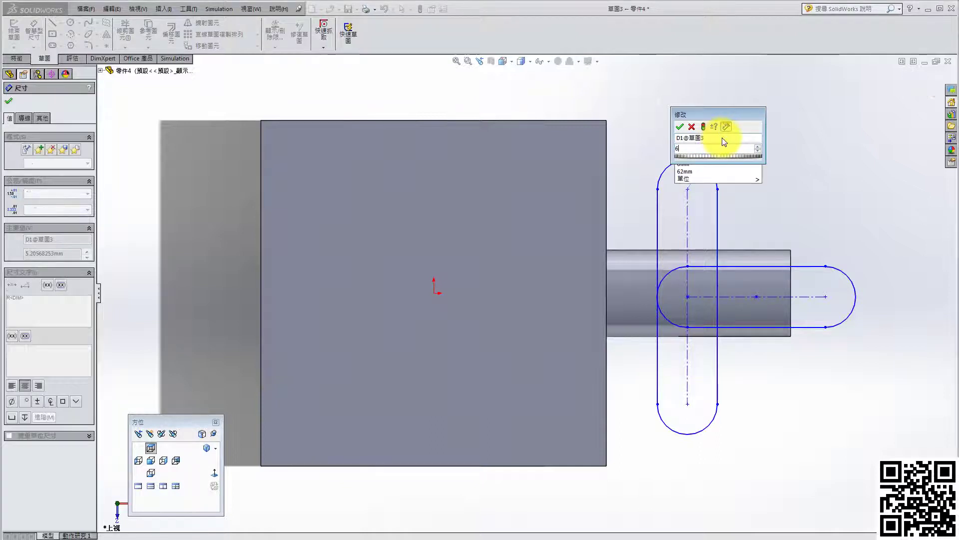
{"action": "key", "text": "Return"}
- Dimension the horizontal slot's outer end arc to a 6 mm radius
{"action": "left_click", "coordinate": [845, 274]}
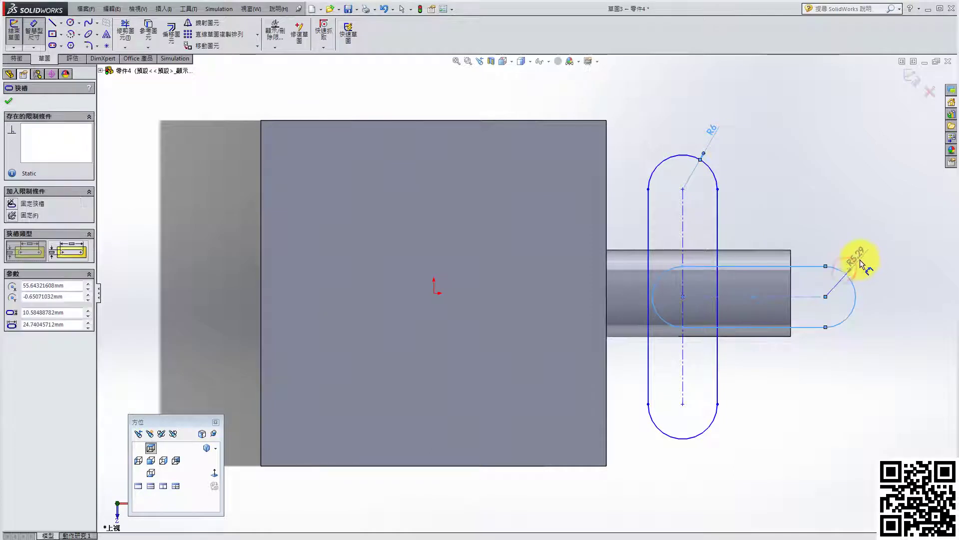
{"action": "left_click", "coordinate": [868, 256]}
{"action": "type", "text": "6"}
{"action": "key", "text": "Return"}
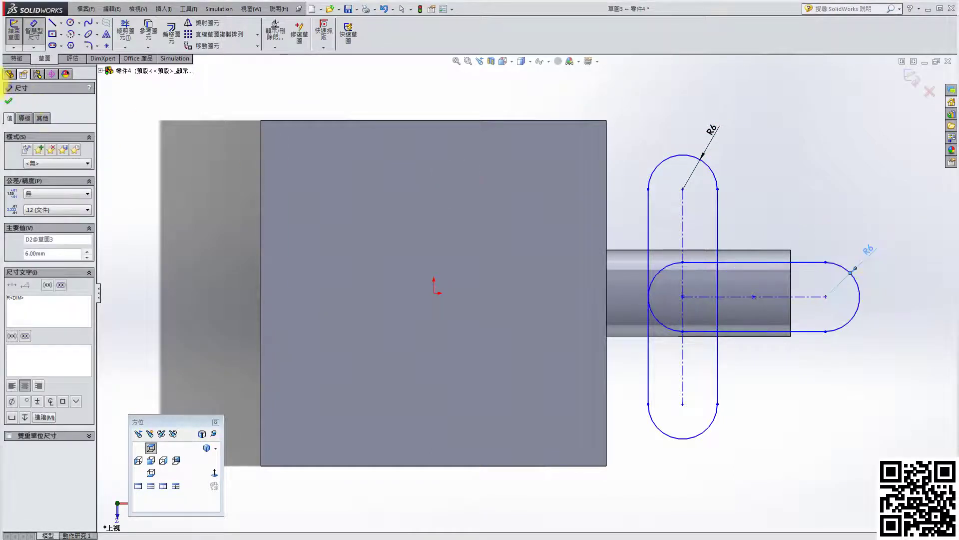
{"action": "left_click", "coordinate": [9, 101]}
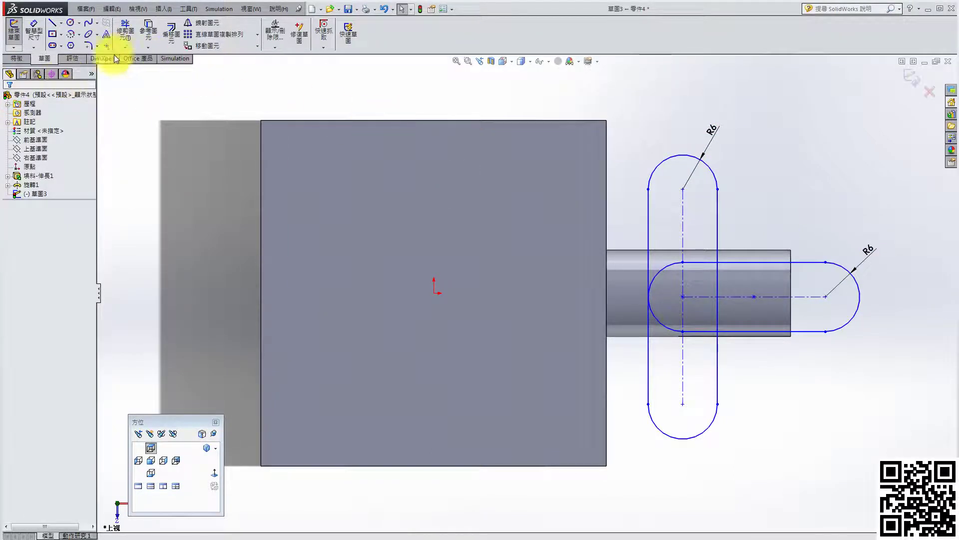
- Dimension the horizontal distance between the vertical slot's upper arc and the horizontal slot's outer arc to 34 mm
{"action": "left_click", "coordinate": [34, 29]}
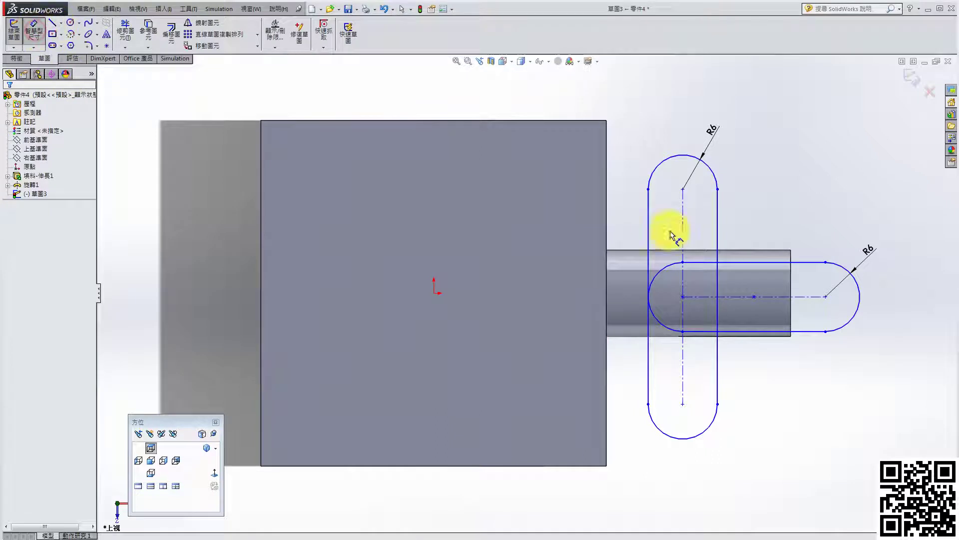
{"action": "left_click", "coordinate": [682, 158]}
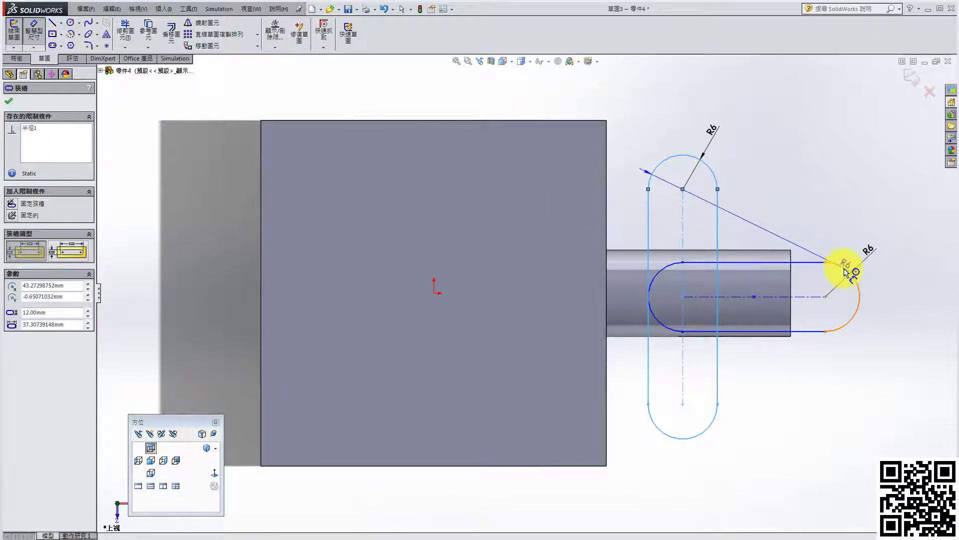
{"action": "left_click", "coordinate": [844, 271]}
{"action": "left_click", "coordinate": [733, 92]}
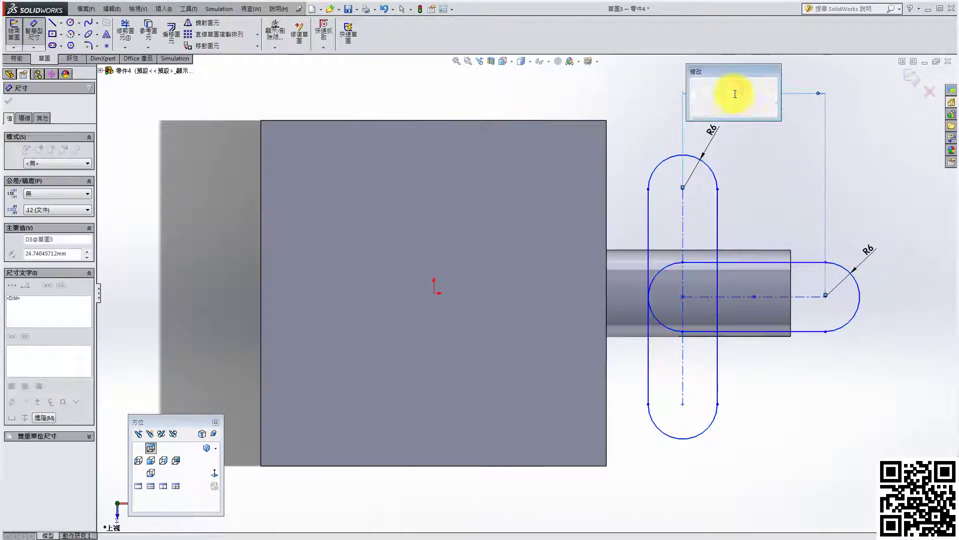
{"action": "type", "text": "34"}
{"action": "key", "text": "Return"}
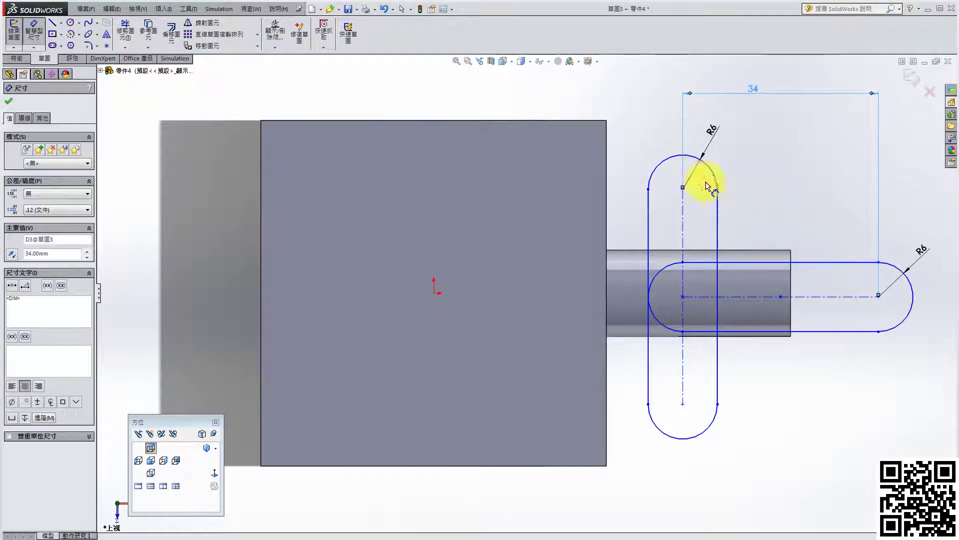
- Dimension the vertical slot's centre-to-centre distance between its upper and lower end arcs to 39 mm
{"action": "left_click_drag", "start_coordinate": [708, 174], "coordinate": [728, 197]}
{"action": "left_click", "coordinate": [713, 420]}
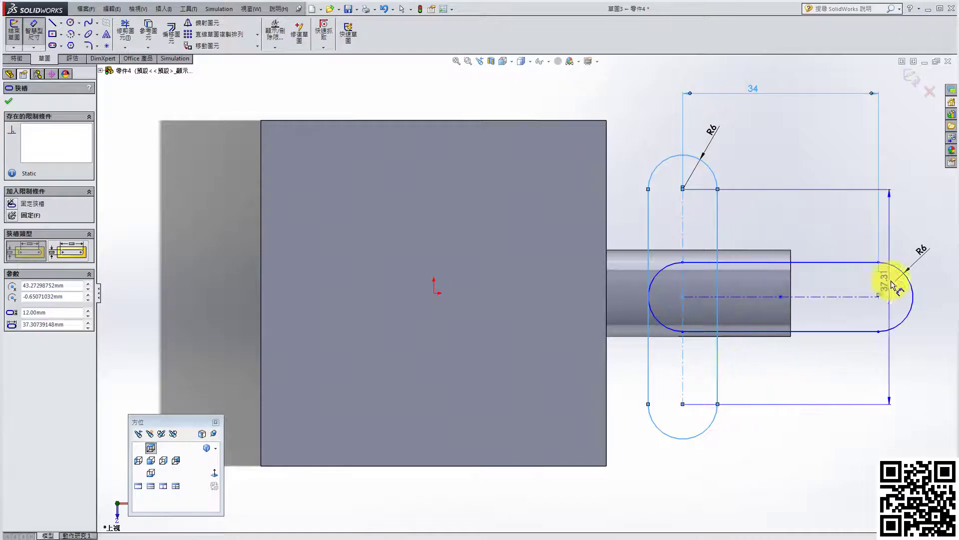
{"action": "left_click", "coordinate": [933, 296]}
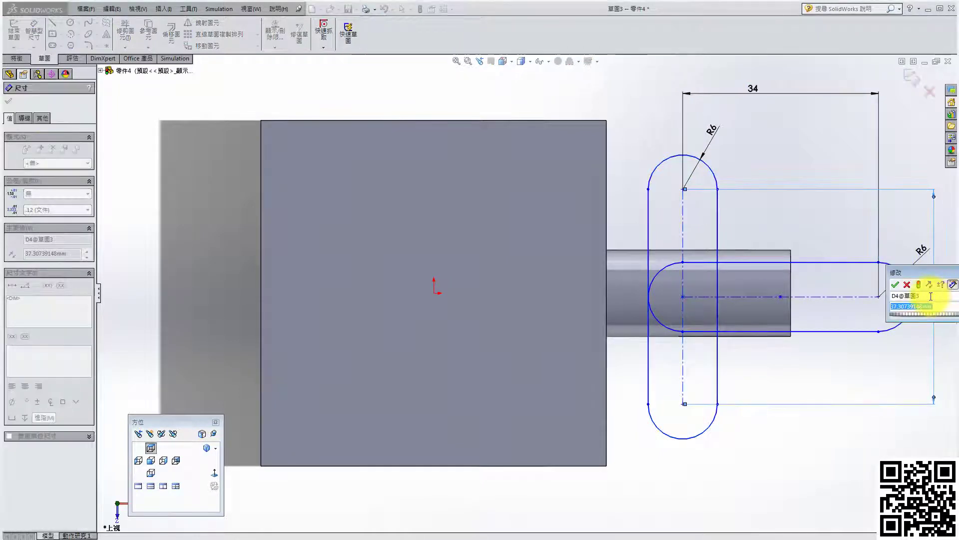
{"action": "type", "text": "39"}
{"action": "left_click", "coordinate": [895, 285]}
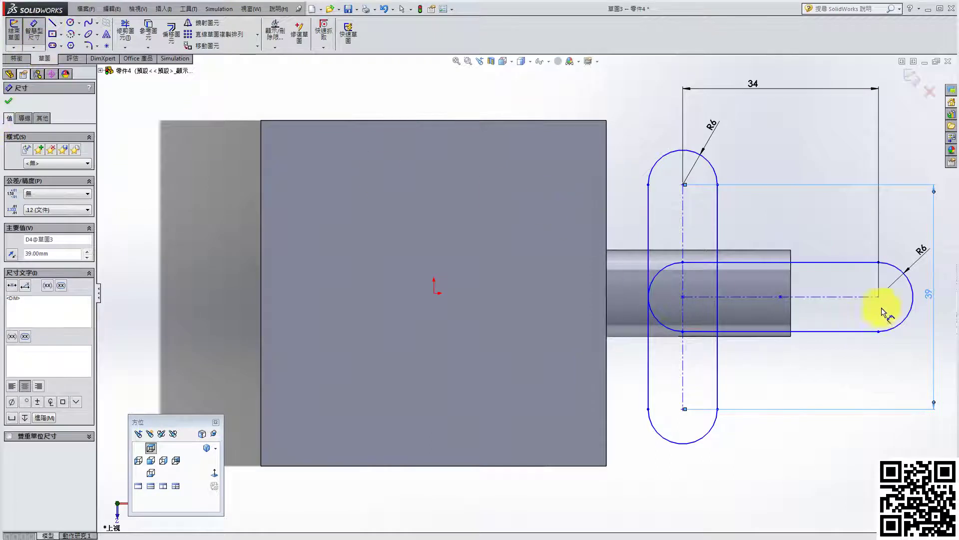
- Dimension the horizontal distance from the origin to the horizontal slot's outer arc centre to 77 mm
{"action": "left_click", "coordinate": [903, 273]}
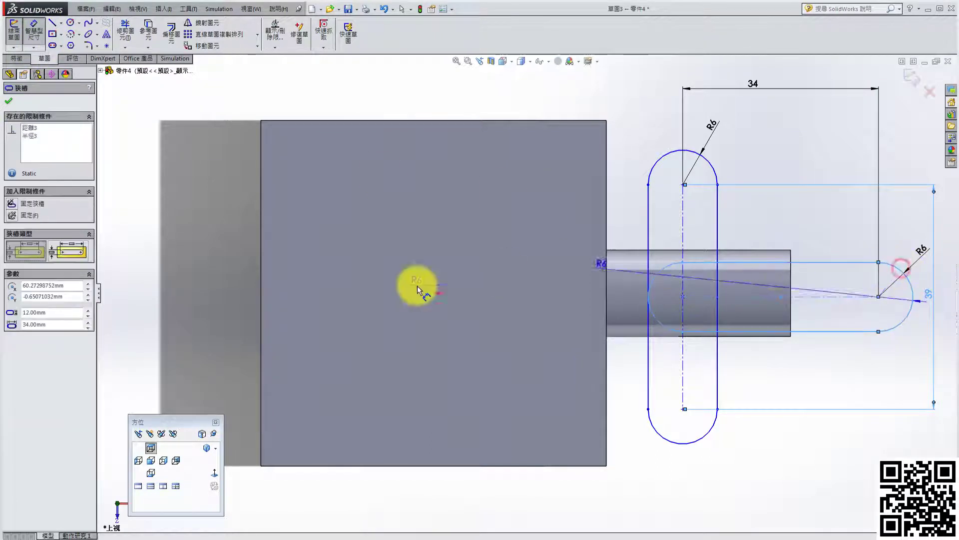
{"action": "left_click", "coordinate": [434, 293]}
{"action": "left_click", "coordinate": [462, 311]}
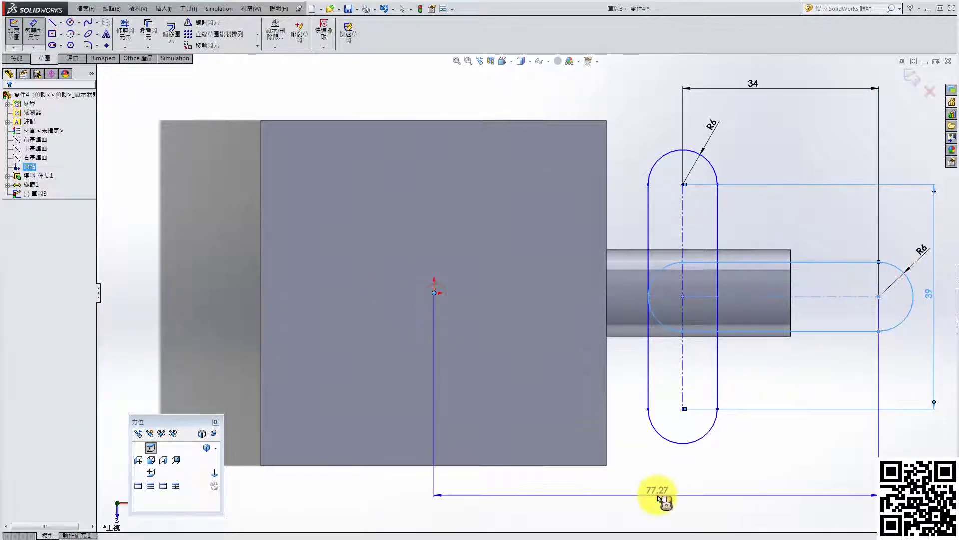
{"action": "left_click", "coordinate": [659, 494]}
{"action": "type", "text": "77"}
{"action": "key", "text": "Return"}
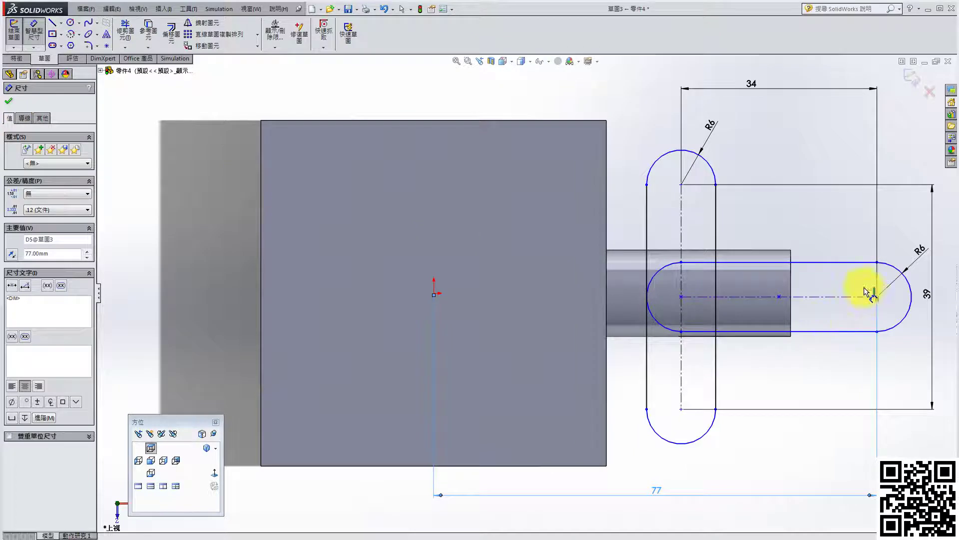
{"action": "left_click", "coordinate": [10, 99]}
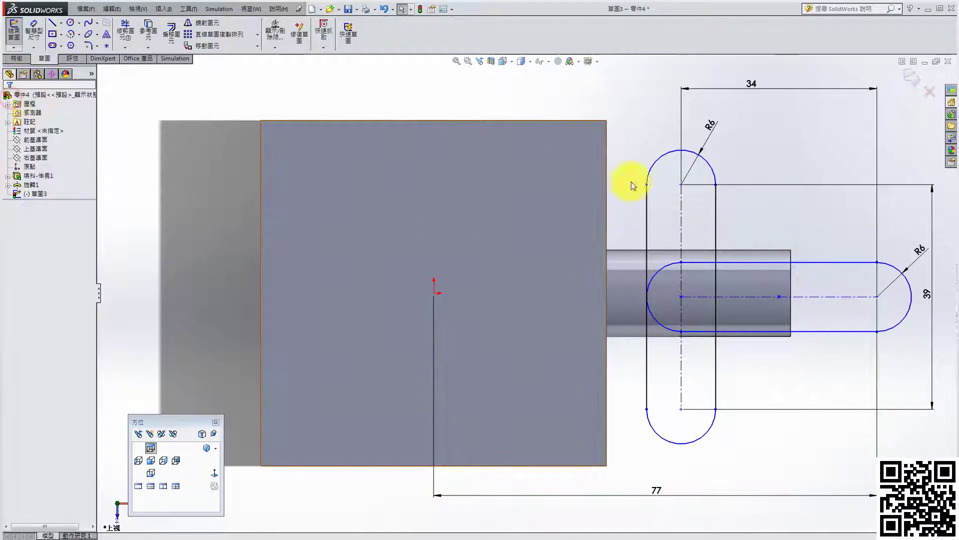
- Shift the slots downward by their shared centre point, then constrain that point to be horizontal with the origin
{"action": "left_click_drag", "start_coordinate": [681, 185], "coordinate": [681, 307]}
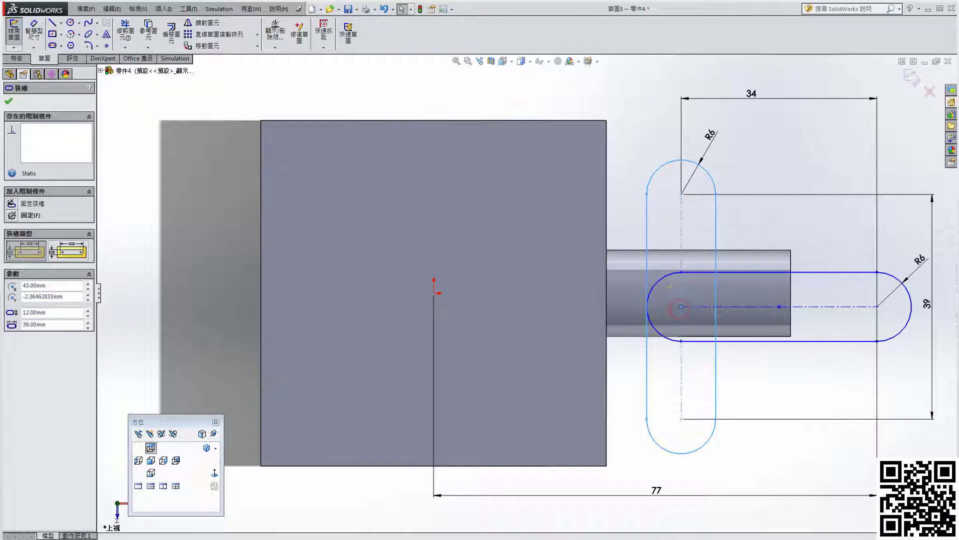
{"action": "left_click", "coordinate": [433, 293], "text": "ctrl"}
{"action": "left_click", "coordinate": [462, 252]}
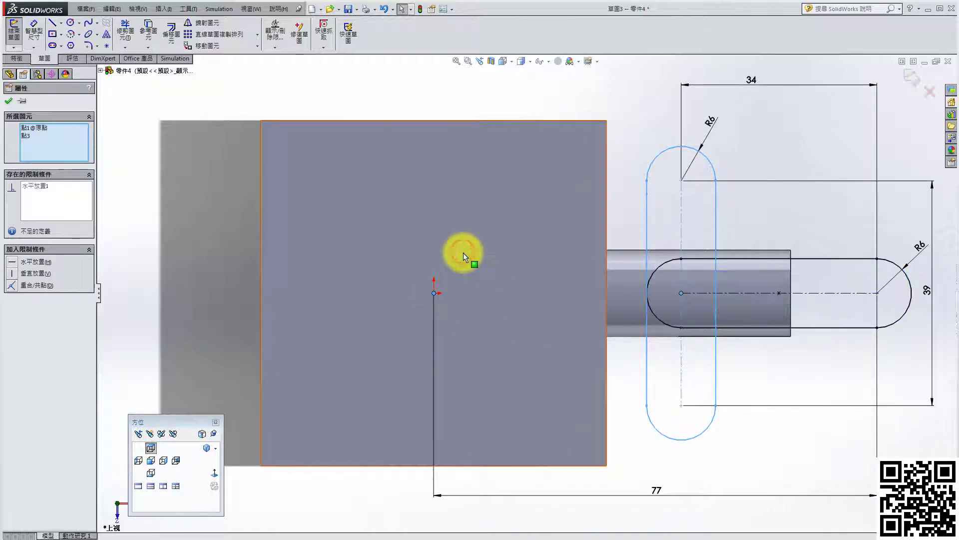
{"action": "left_click", "coordinate": [788, 451]}
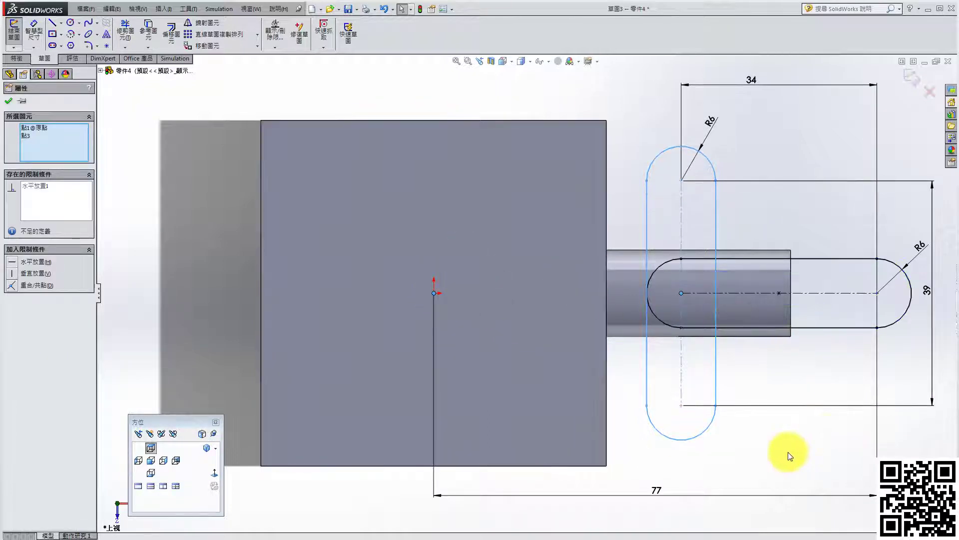
- Draw a sloping line from the vertical slot's upper end arc to the horizontal slot's outer end arc
{"action": "left_click", "coordinate": [52, 23]}
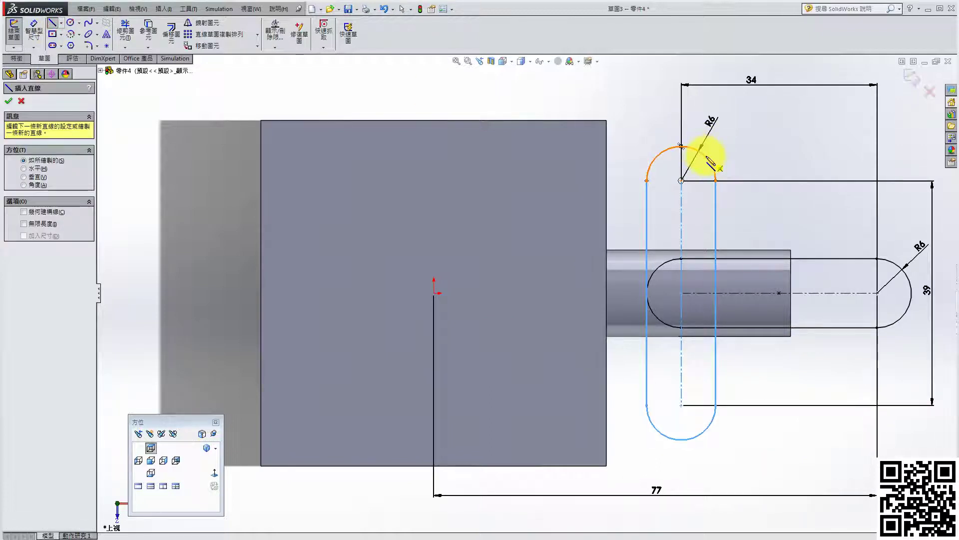
{"action": "left_click", "coordinate": [699, 150]}
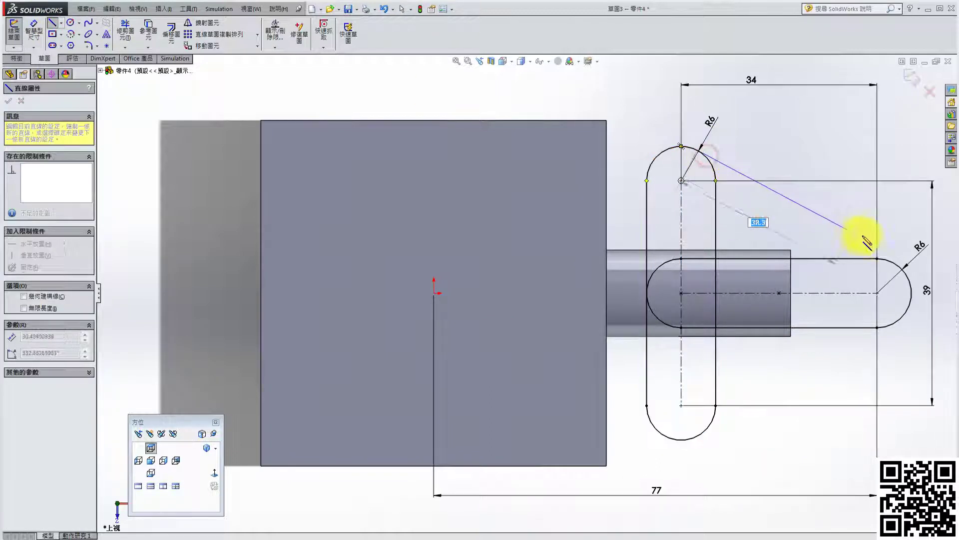
{"action": "left_click", "coordinate": [894, 263]}
{"action": "key", "text": "Escape"}
{"action": "key", "text": "Return"}
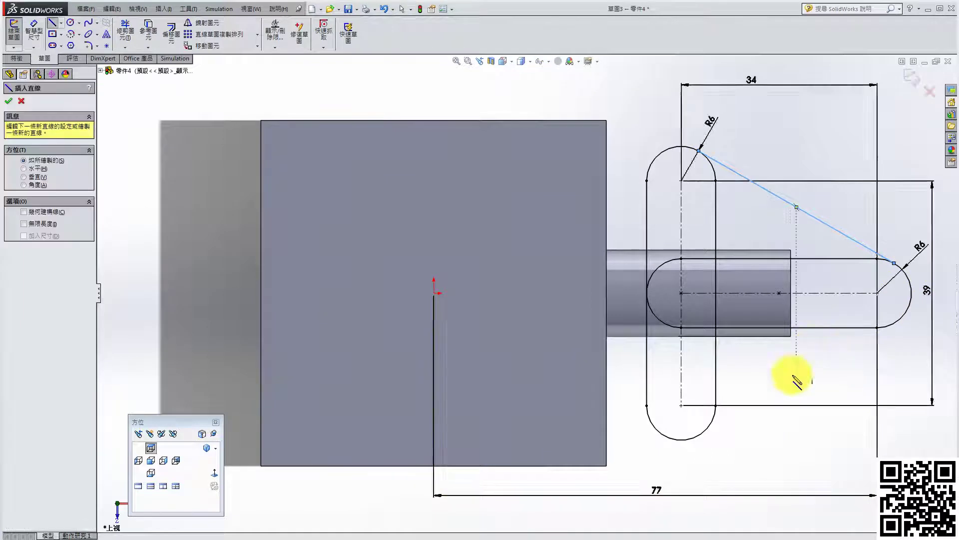
- Draw a sloping line from the vertical slot's lower end arc to the horizontal slot's outer end arc
{"action": "left_click", "coordinate": [700, 436]}
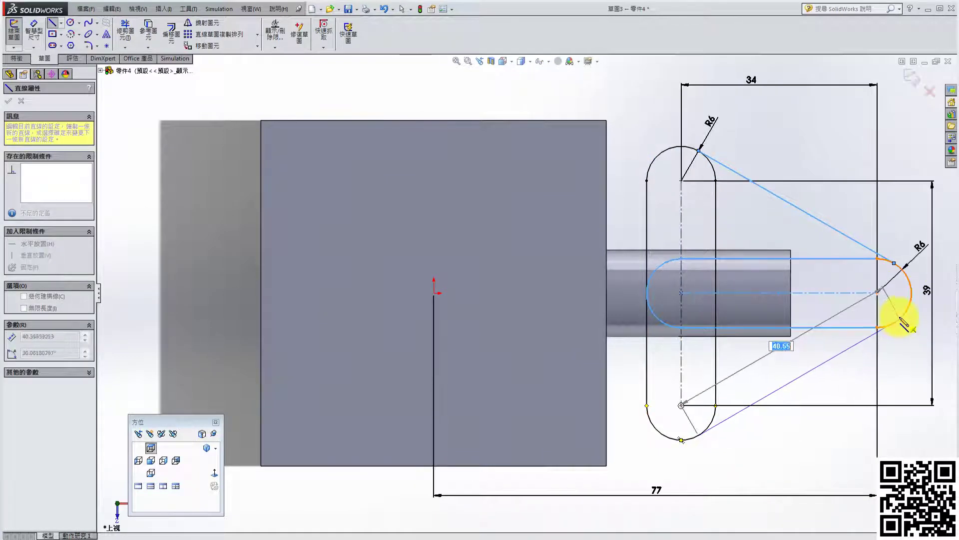
{"action": "left_click", "coordinate": [895, 322]}
{"action": "key", "text": "Escape"}
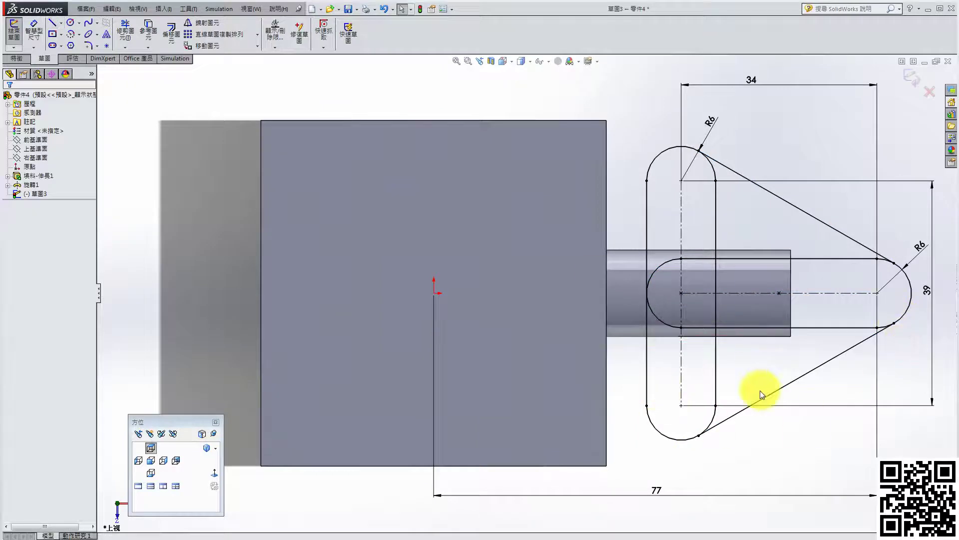
- Finish the slot sketch and start a boss extrusion of it, 4 mm deep in the reversed, downward direction
{"action": "left_click", "coordinate": [207, 448]}
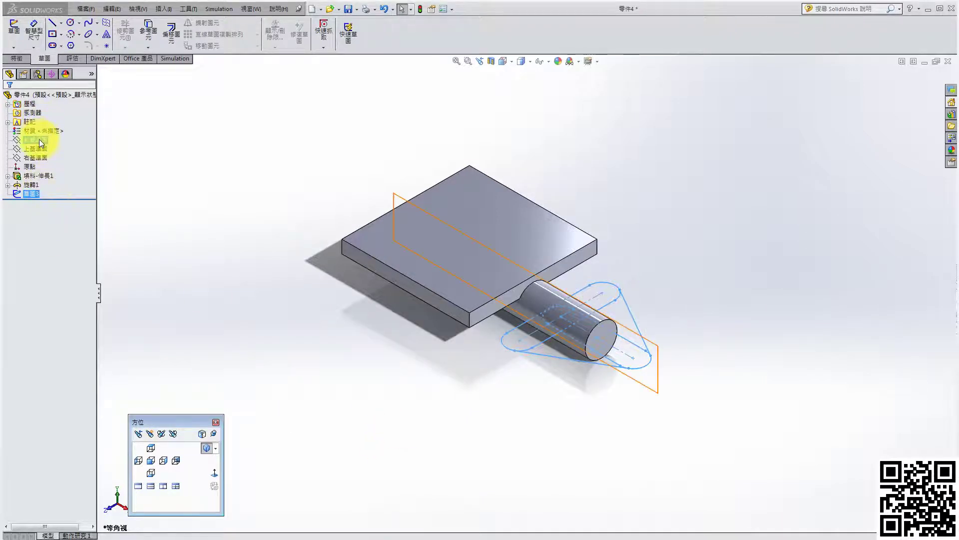
{"action": "left_click", "coordinate": [19, 59]}
{"action": "left_click", "coordinate": [25, 35]}
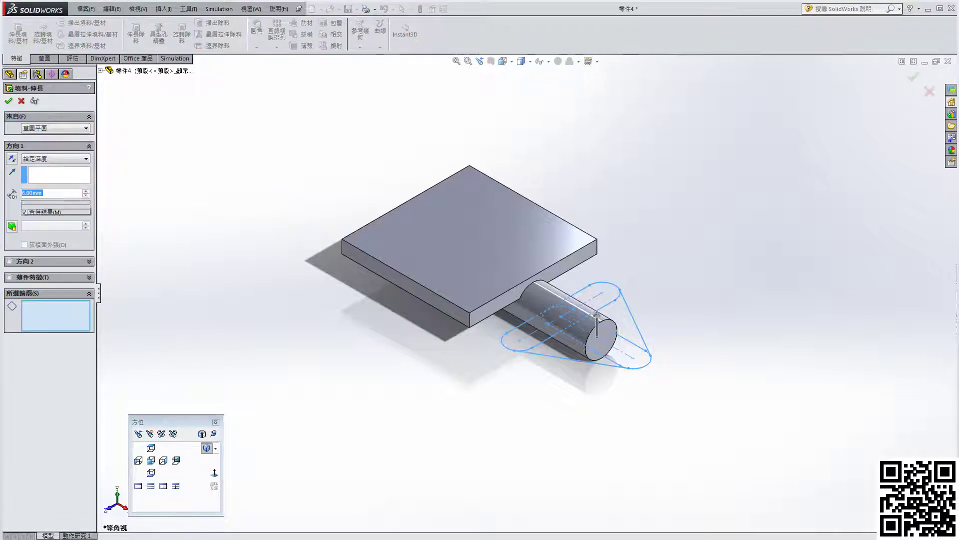
{"action": "type", "text": "4"}
{"action": "mouse_move", "coordinate": [85, 203]}
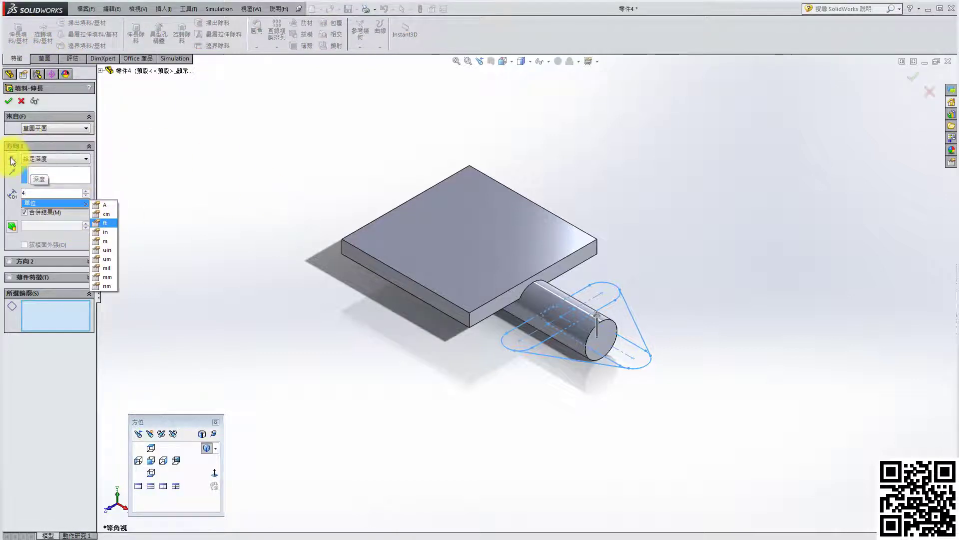
{"action": "key", "text": "Return"}
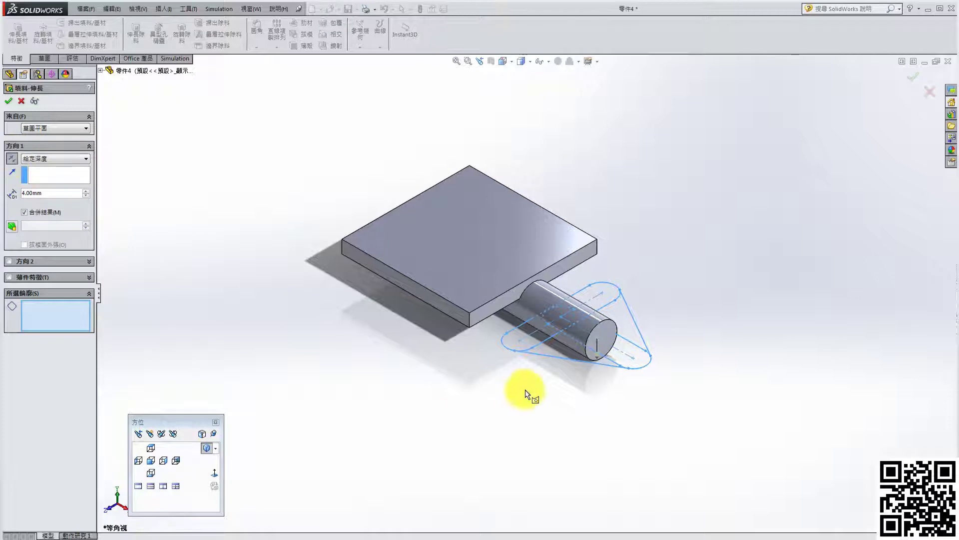
- Start the extrusion from an offset of 4 mm, reversed to lie below the sketch plane
{"action": "middle_click_drag", "start_coordinate": [525, 390], "coordinate": [380, 271]}
{"action": "left_click", "coordinate": [49, 129]}
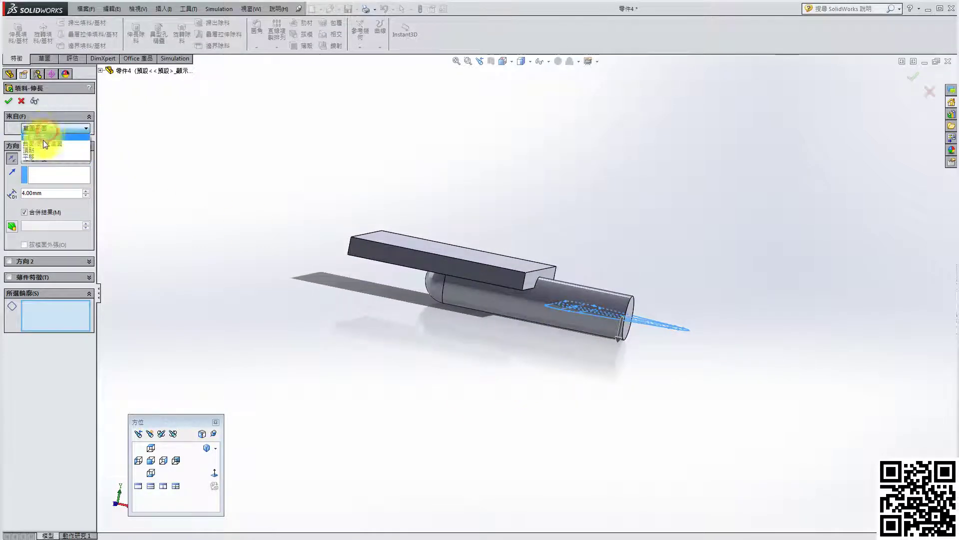
{"action": "left_click", "coordinate": [41, 156]}
{"action": "double_click", "coordinate": [53, 145]}
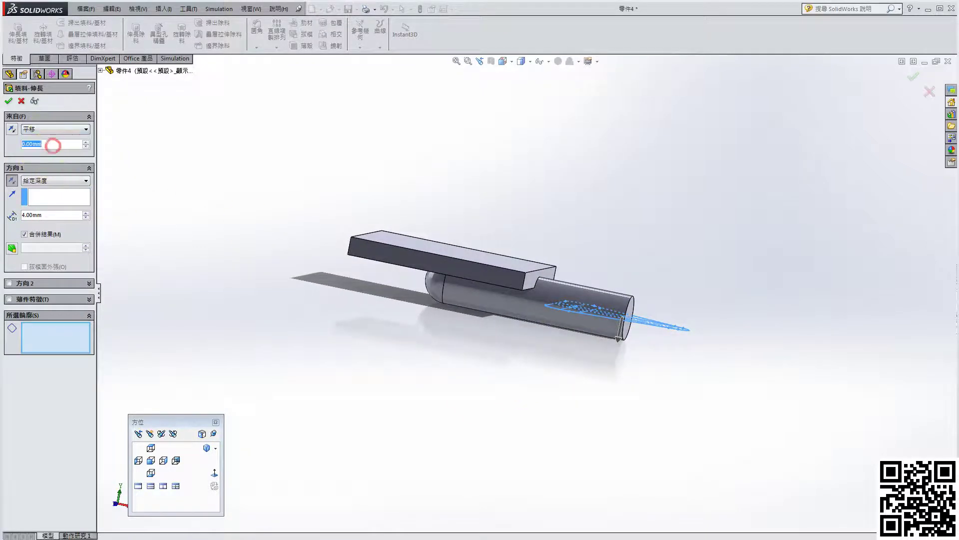
{"action": "type", "text": "4"}
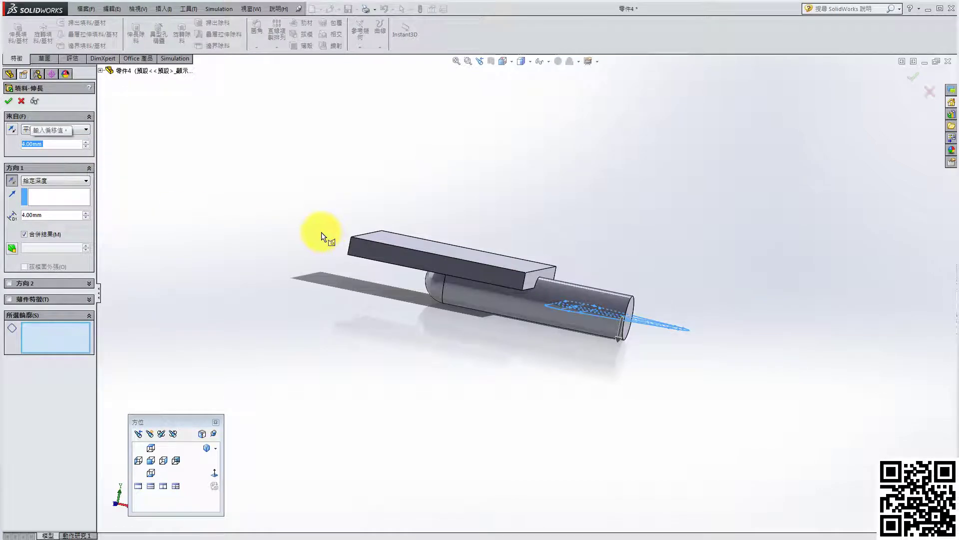
{"action": "left_click", "coordinate": [170, 232]}
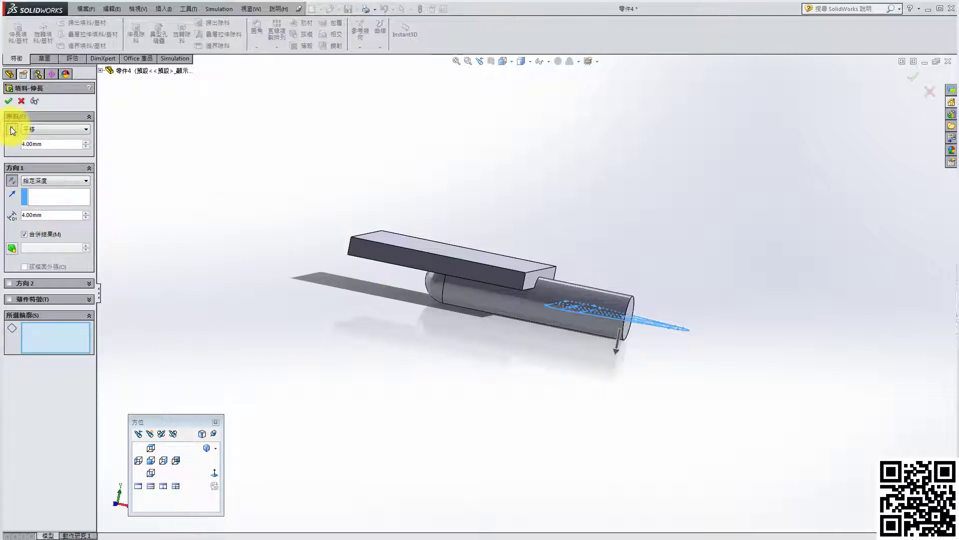
- Select the regions of the two crossing slots as the contours and complete the extrusion
{"action": "middle_click_drag", "start_coordinate": [499, 310], "coordinate": [494, 280]}
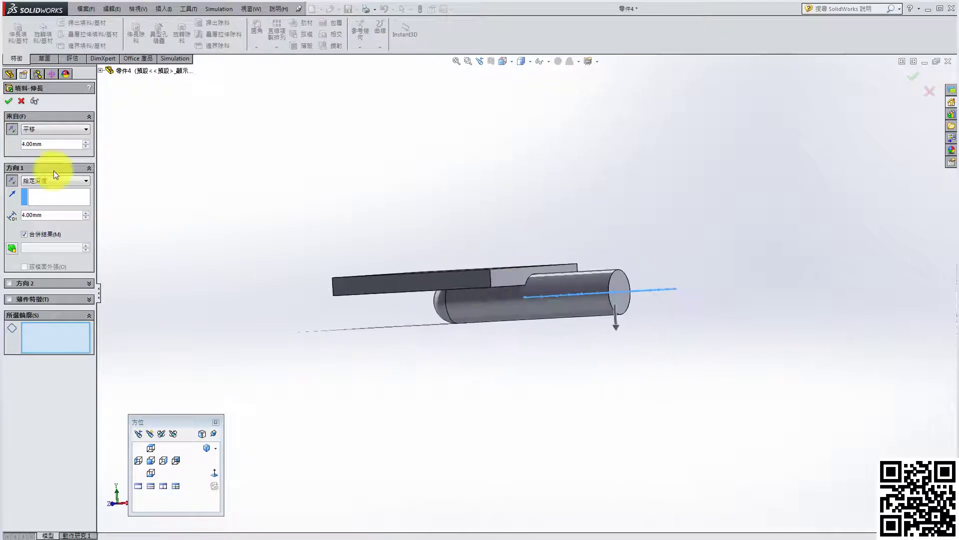
{"action": "left_click", "coordinate": [9, 101]}
{"action": "left_click", "coordinate": [410, 266]}
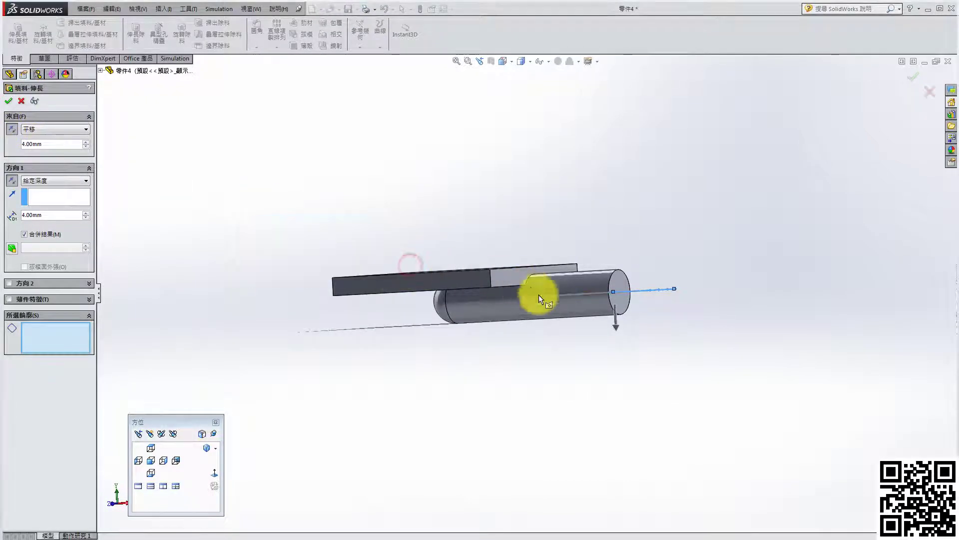
{"action": "middle_click_drag", "start_coordinate": [542, 295], "coordinate": [565, 422]}
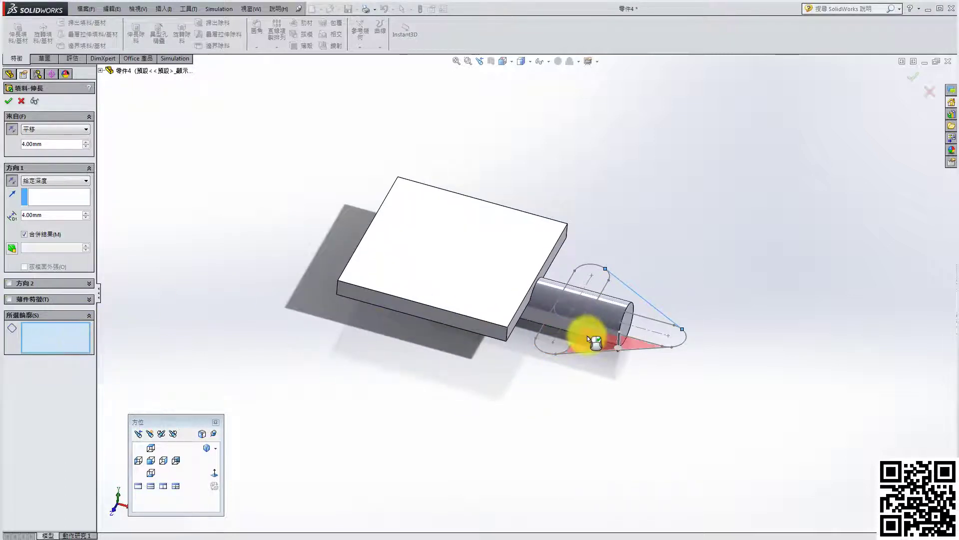
{"action": "left_click", "coordinate": [553, 330]}
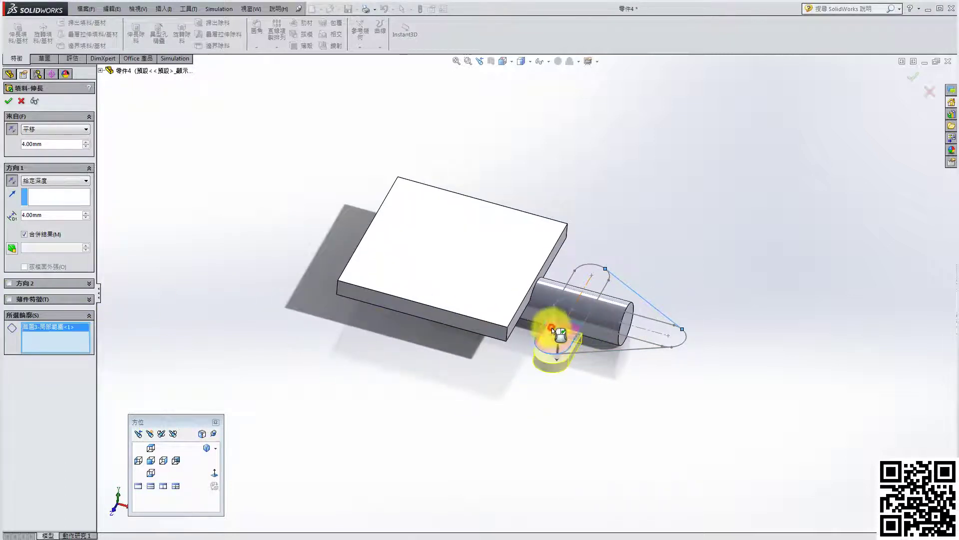
{"action": "left_click", "coordinate": [643, 334]}
{"action": "left_click", "coordinate": [602, 282]}
{"action": "mouse_move", "coordinate": [602, 282]}
{"action": "middle_mouse_down"}
{"action": "mouse_move", "coordinate": [595, 324]}
{"action": "mouse_move", "coordinate": [559, 196]}
{"action": "middle_mouse_up"}
{"action": "mouse_move", "coordinate": [547, 289]}
{"action": "middle_mouse_down"}
{"action": "mouse_move", "coordinate": [549, 259]}
{"action": "mouse_move", "coordinate": [623, 338]}
{"action": "mouse_move", "coordinate": [625, 400]}
{"action": "middle_mouse_up"}
{"action": "left_click", "coordinate": [549, 259]}
{"action": "left_click", "coordinate": [10, 102]}
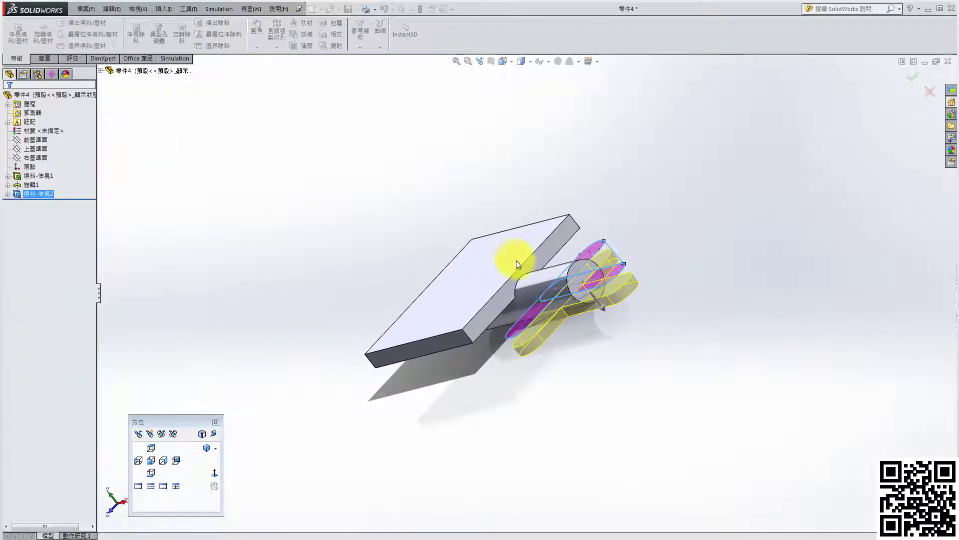
- Start another boss extrusion from the same slot sketch, selecting the two triangular regions between the slots and the sloping lines
{"action": "middle_click_drag", "start_coordinate": [583, 322], "coordinate": [664, 402]}
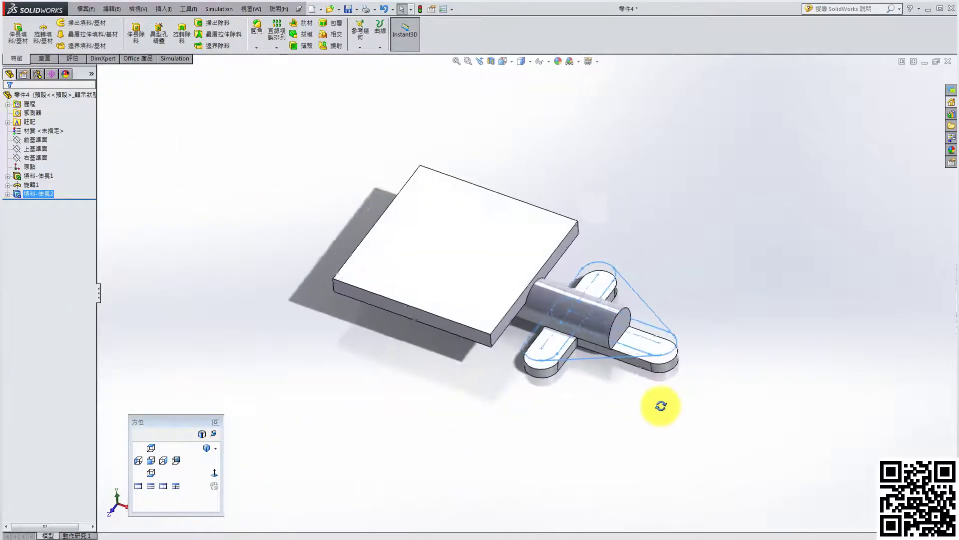
{"action": "left_click", "coordinate": [8, 194]}
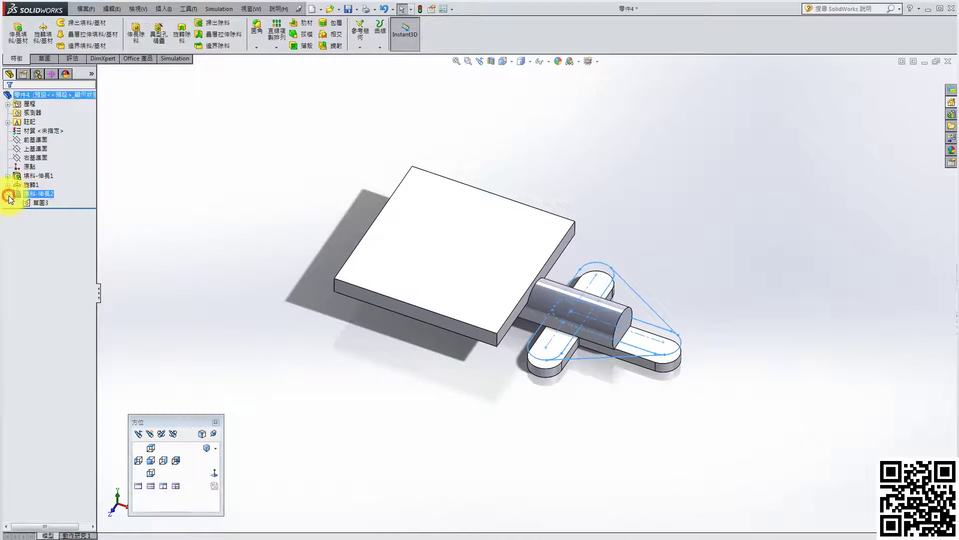
{"action": "left_click", "coordinate": [35, 202]}
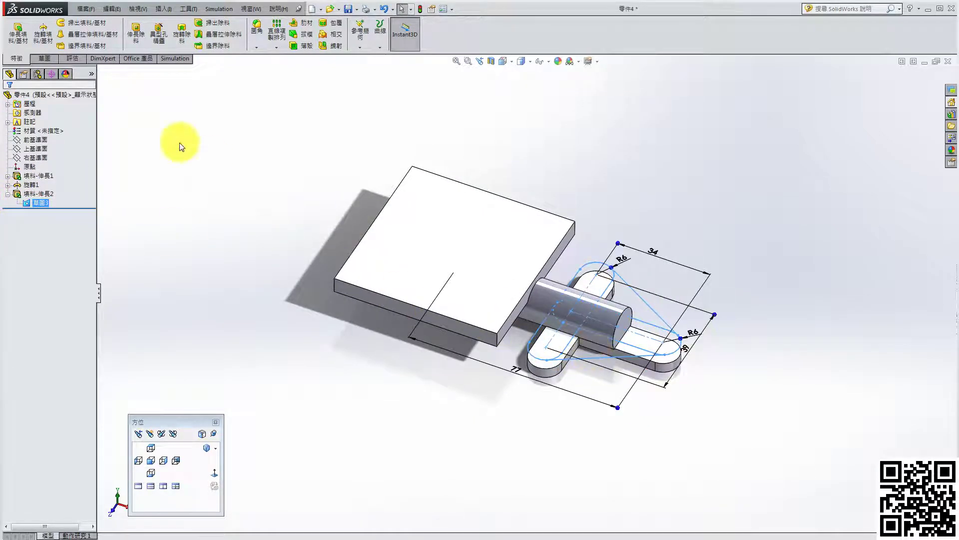
{"action": "left_click", "coordinate": [18, 44]}
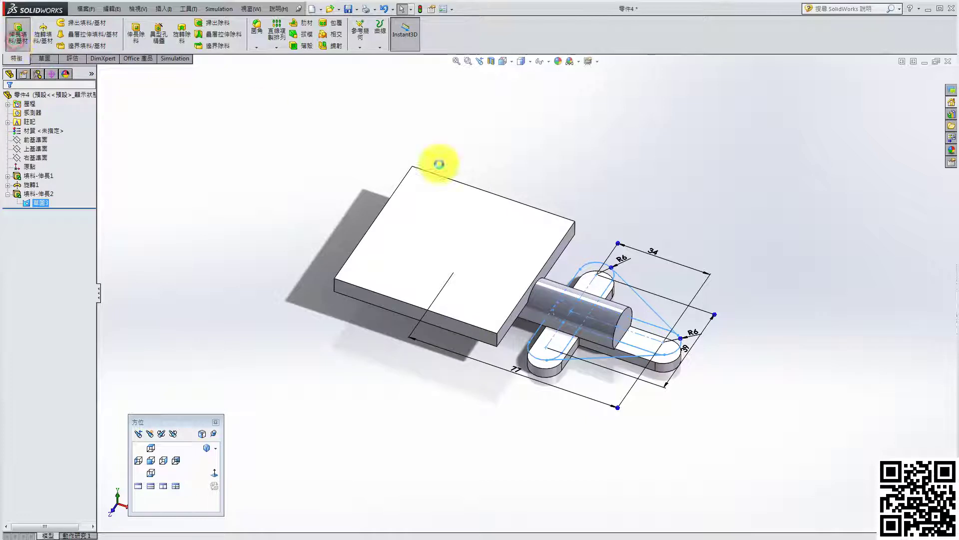
{"action": "left_click", "coordinate": [644, 313]}
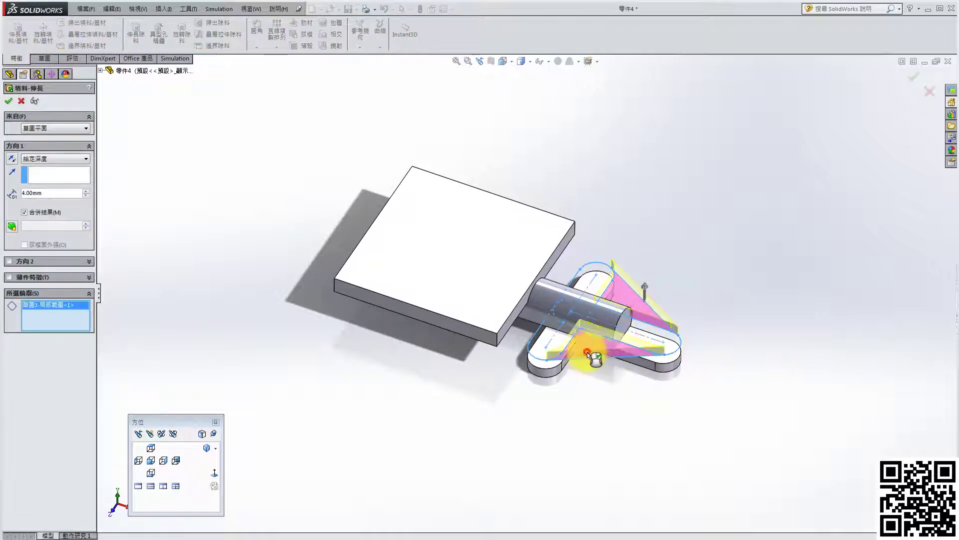
{"action": "left_click", "coordinate": [584, 353]}
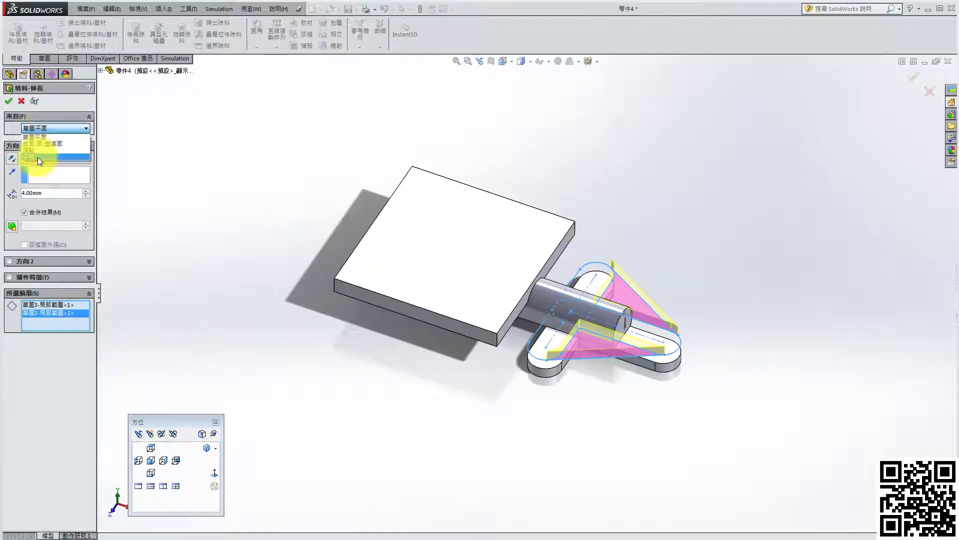
- Extrude the triangular regions downward 3 mm deep, starting from a reversed offset of 5 mm
{"action": "left_click", "coordinate": [37, 157]}
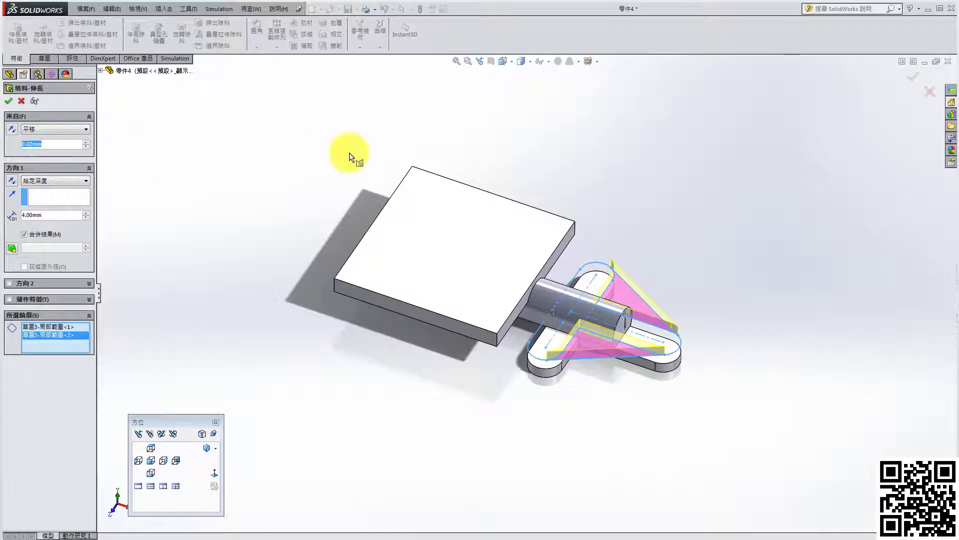
{"action": "type", "text": "5"}
{"action": "key", "text": "Return"}
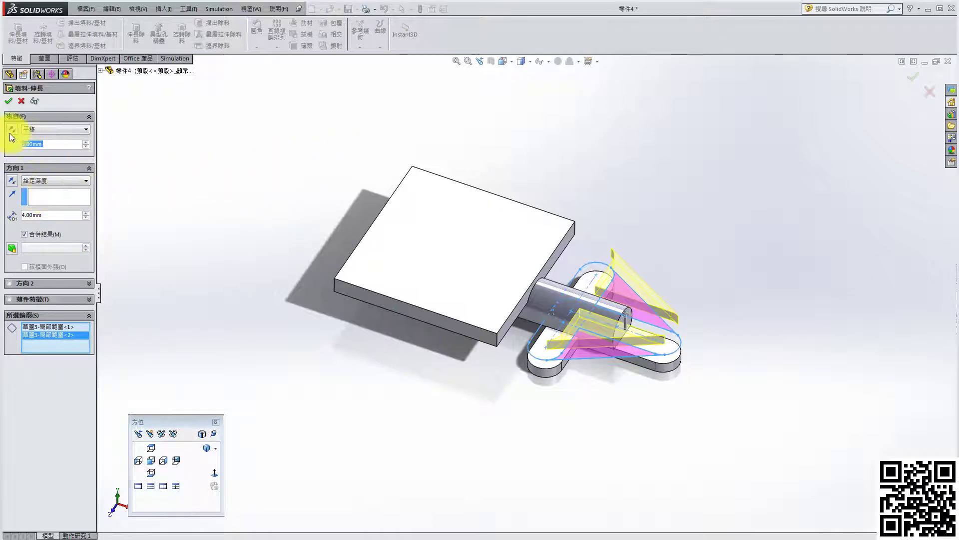
{"action": "left_click", "coordinate": [11, 131]}
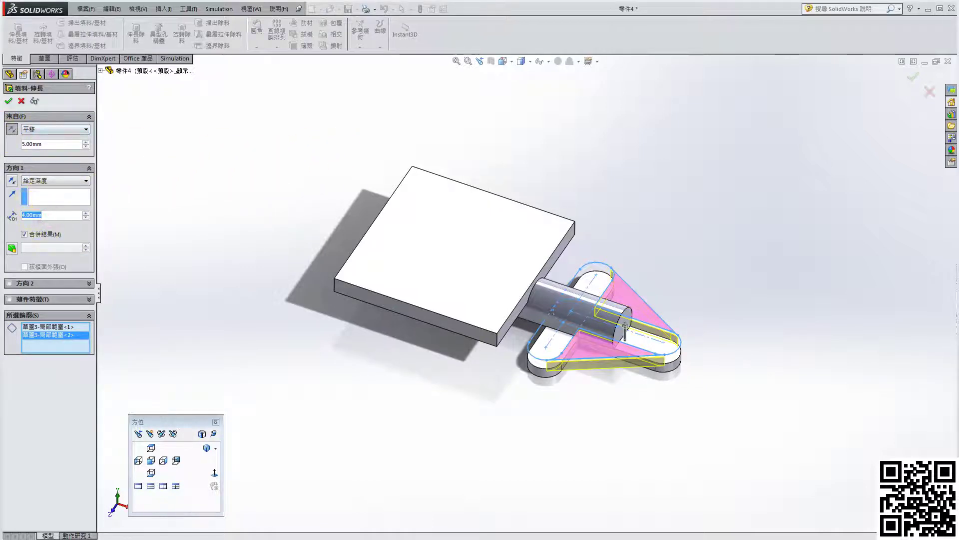
{"action": "type", "text": "3"}
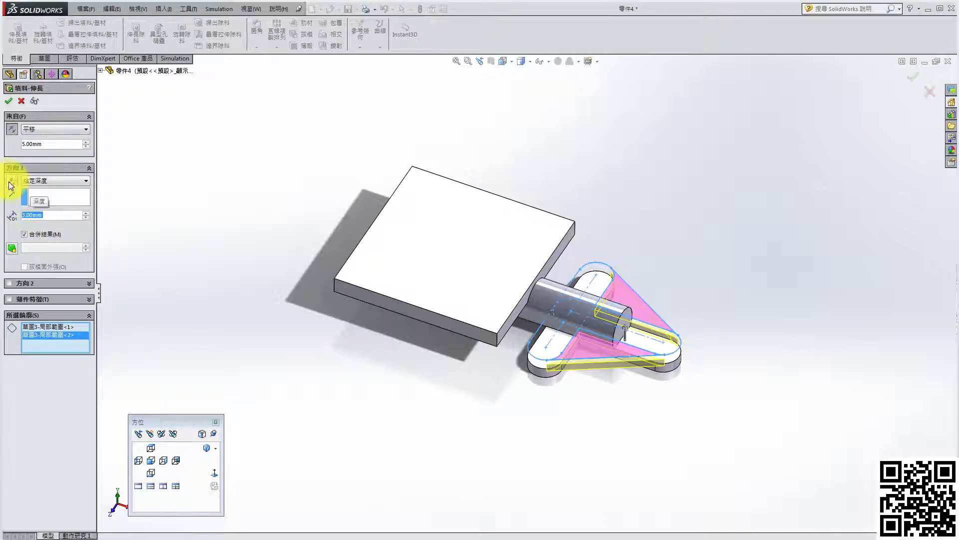
{"action": "left_click", "coordinate": [11, 182]}
{"action": "left_click", "coordinate": [10, 102]}
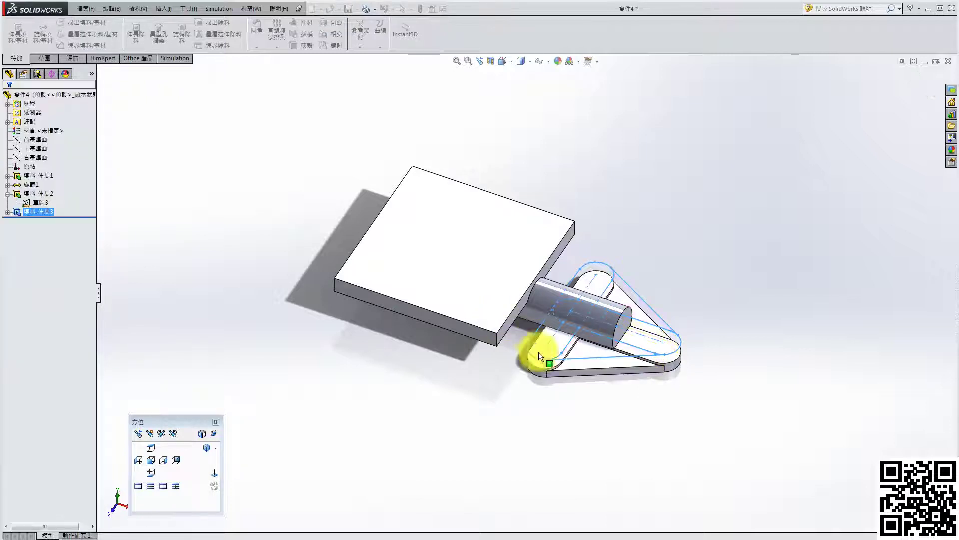
- Start a sketch on the upper face of the triangular web and view it straight from the top
{"action": "middle_click_drag", "start_coordinate": [546, 353], "coordinate": [662, 364]}
{"action": "left_click", "coordinate": [726, 361]}
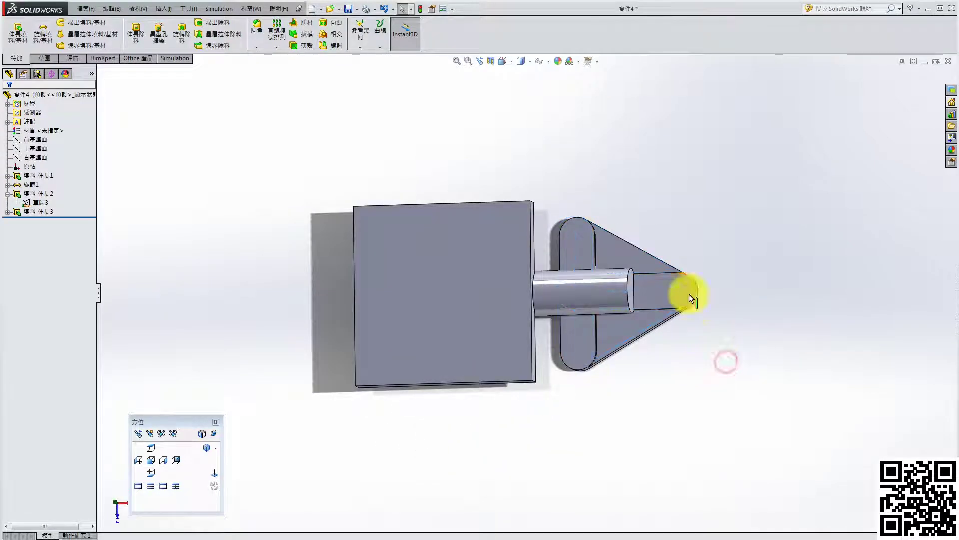
{"action": "right_click", "coordinate": [618, 251]}
{"action": "left_click", "coordinate": [634, 238]}
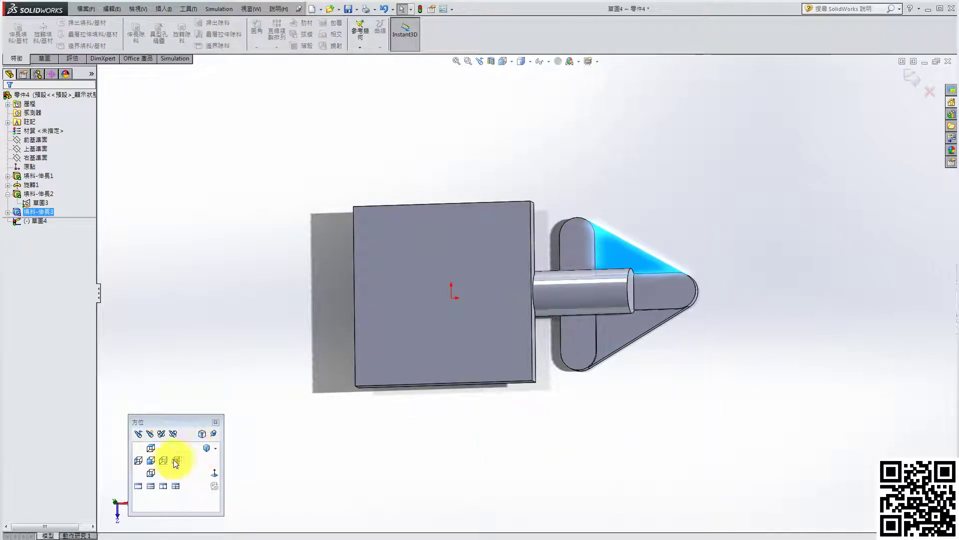
{"action": "left_click", "coordinate": [151, 447]}
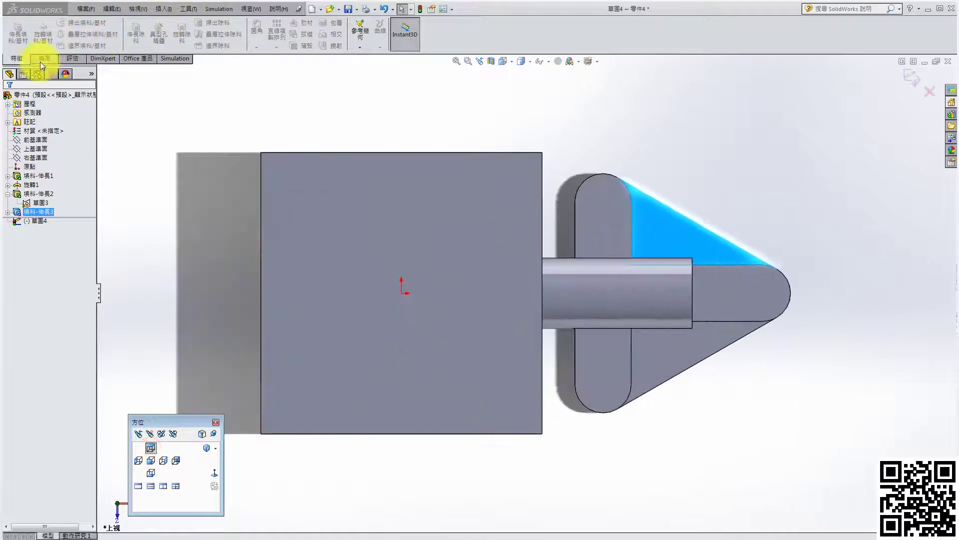
- Sketch a corner rectangle about 25 by 15 mm over the shaft, from its flat end to the vertical slot's inner edge, and finish the sketch
{"action": "left_click", "coordinate": [41, 61]}
{"action": "left_click", "coordinate": [53, 34]}
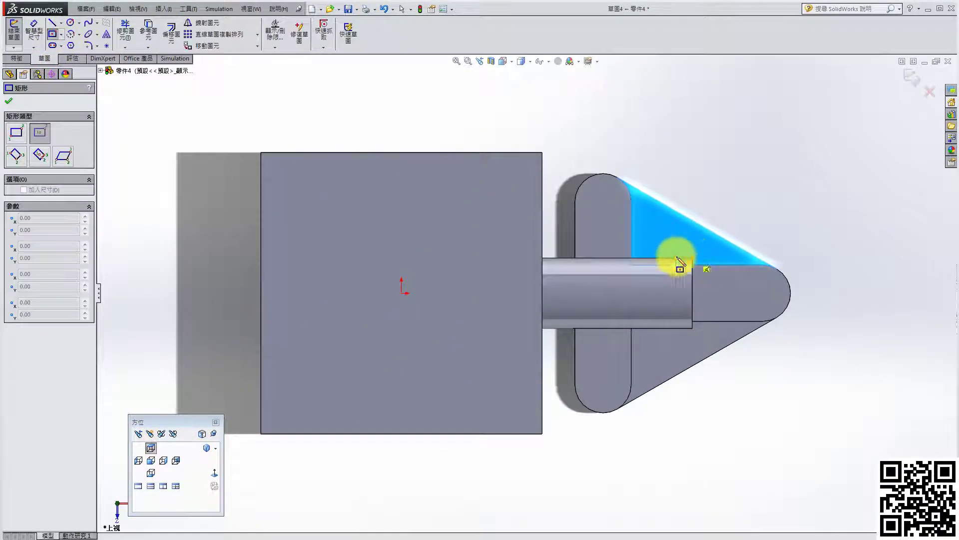
{"action": "left_click", "coordinate": [61, 35]}
{"action": "left_click", "coordinate": [75, 46]}
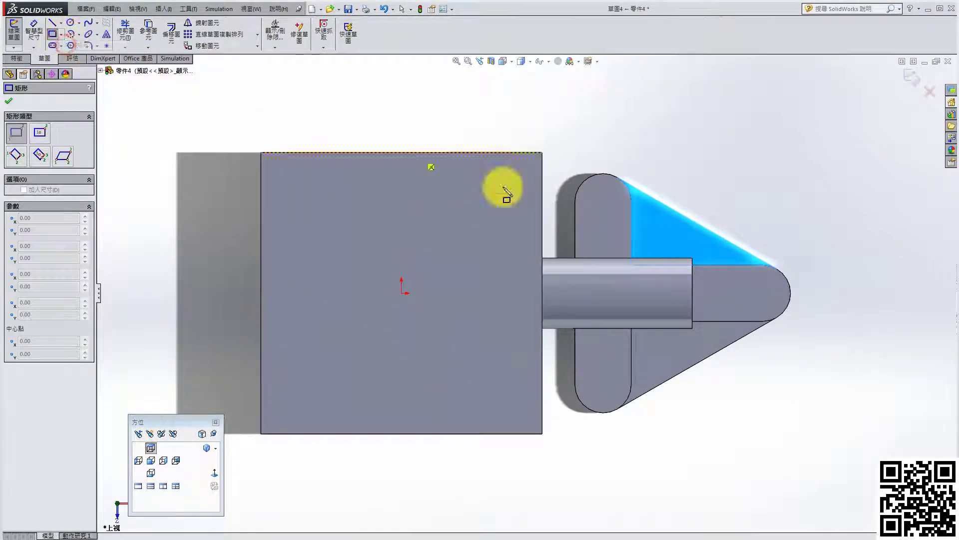
{"action": "left_click", "coordinate": [692, 258]}
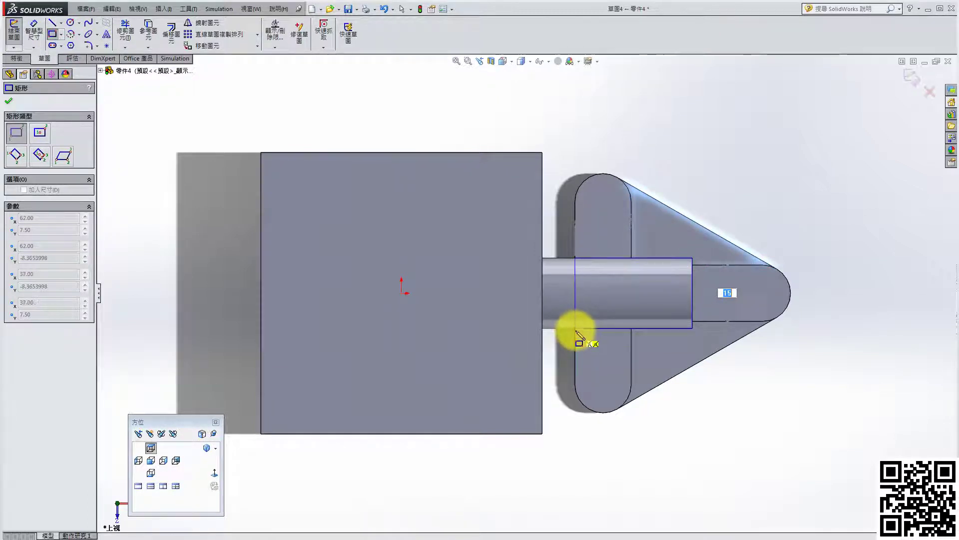
{"action": "left_click", "coordinate": [575, 328]}
{"action": "key", "text": "Escape"}
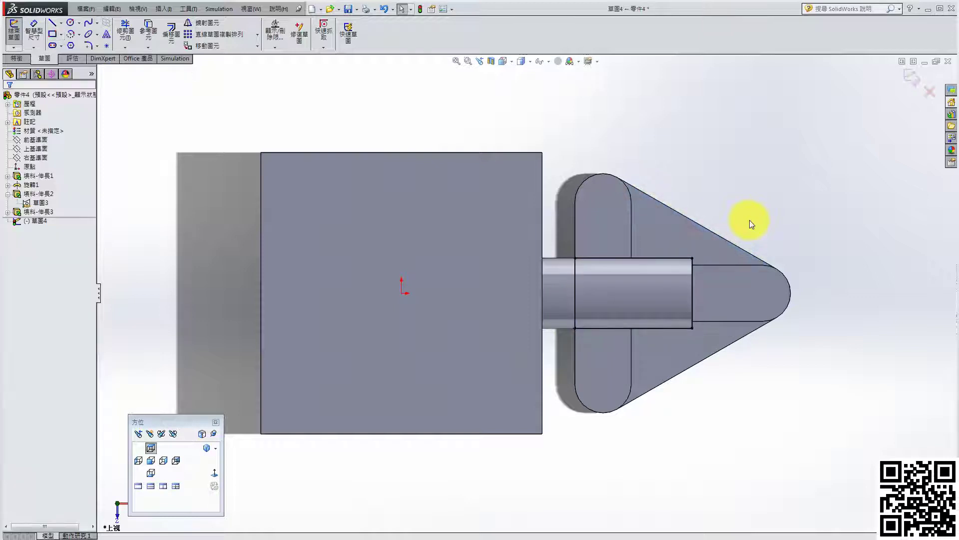
{"action": "left_click", "coordinate": [906, 78]}
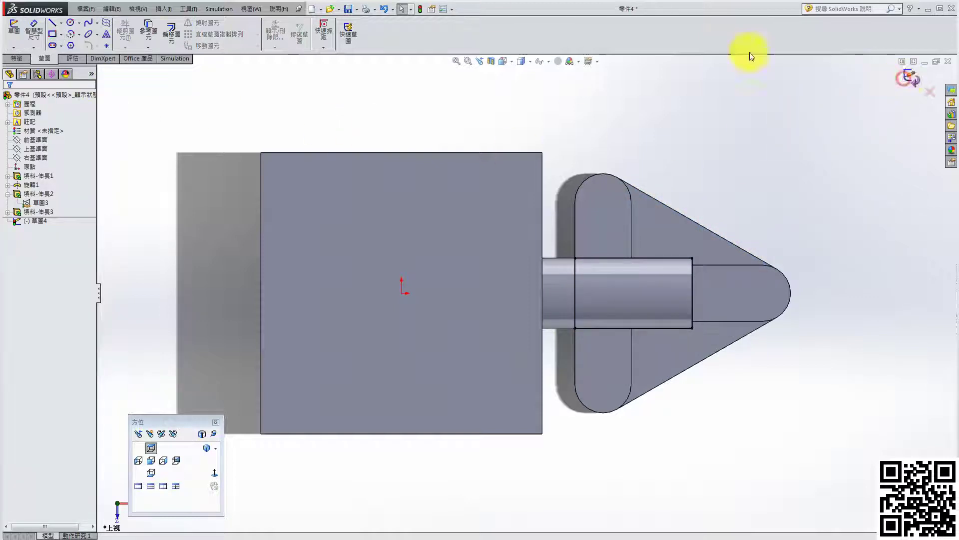
- Extrude the rectangle over the shaft as a boss using the Up To Next end condition, merged with the body
{"action": "left_click", "coordinate": [16, 58]}
{"action": "left_click", "coordinate": [18, 33]}
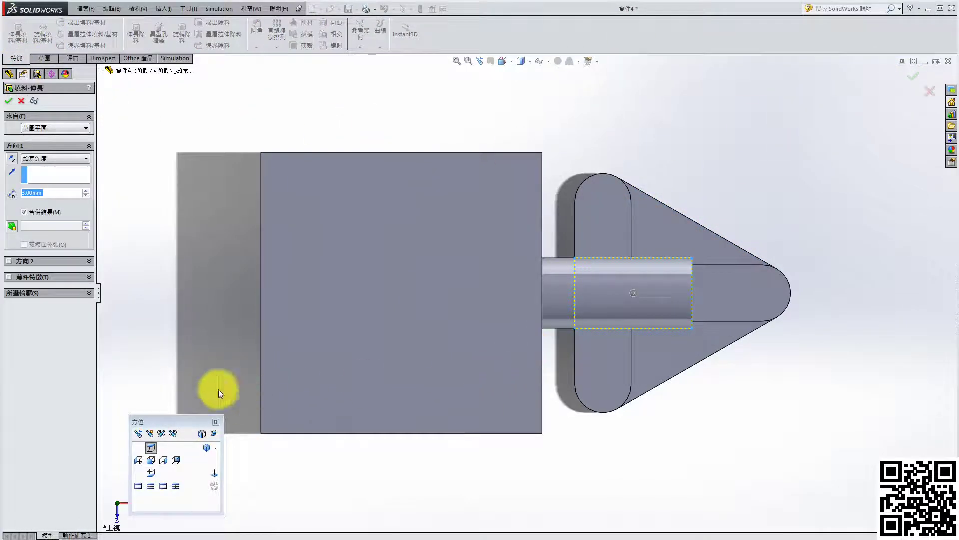
{"action": "left_click", "coordinate": [35, 159]}
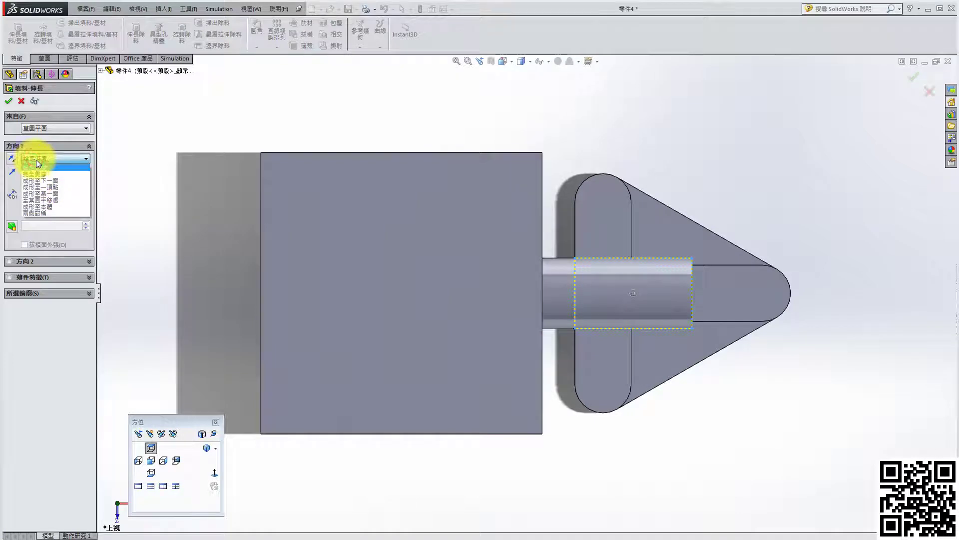
{"action": "left_click", "coordinate": [55, 179]}
{"action": "left_click", "coordinate": [209, 449]}
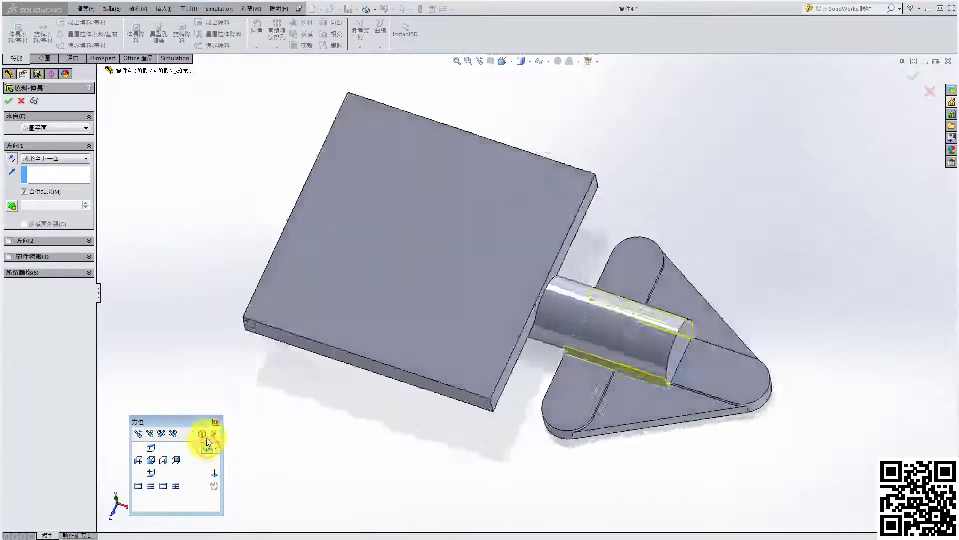
{"action": "left_click", "coordinate": [9, 101]}
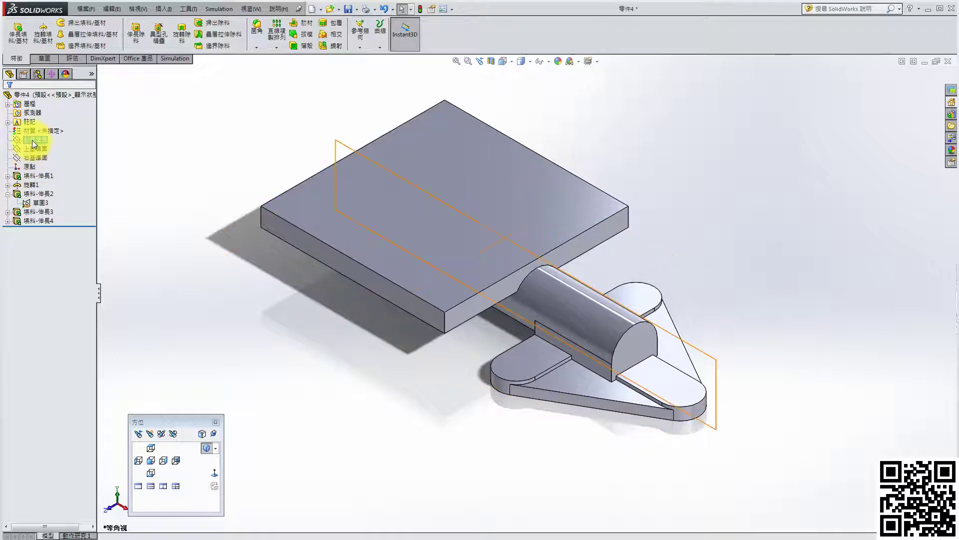
- Start a sketch on the Front Plane and view it straight on
{"action": "left_click", "coordinate": [39, 126]}
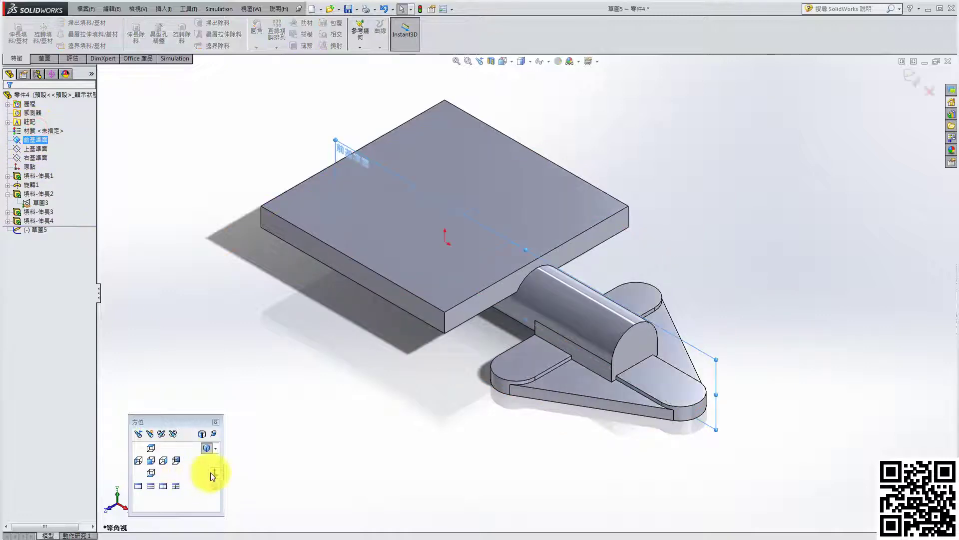
{"action": "left_click", "coordinate": [212, 472]}
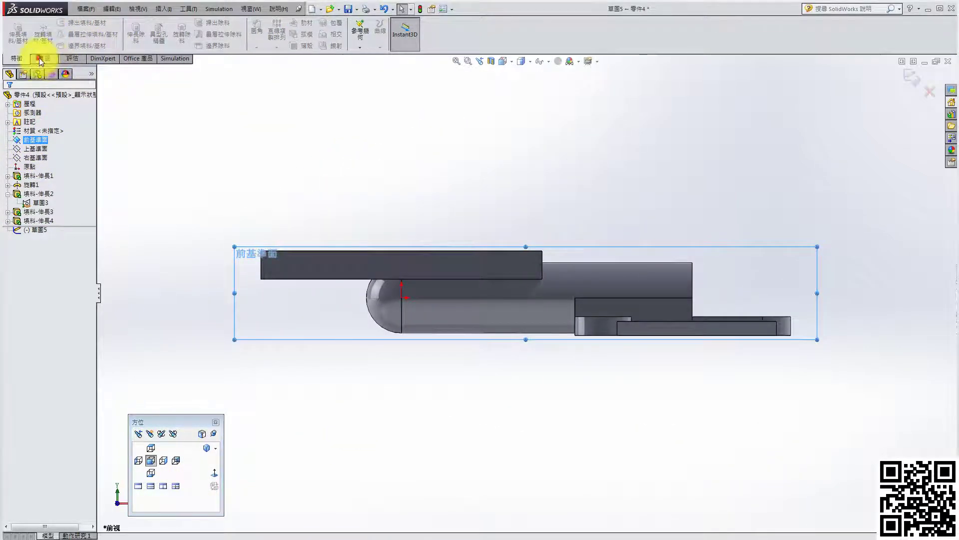
{"action": "left_click", "coordinate": [41, 61]}
- Draw a vertical line about 31 mm long through the shaft and foot near the shaft's flat end, and make it construction geometry
{"action": "left_click", "coordinate": [52, 23]}
{"action": "scroll", "coordinate": [649, 265], "scroll_direction": "down", "scroll_amount": 3}
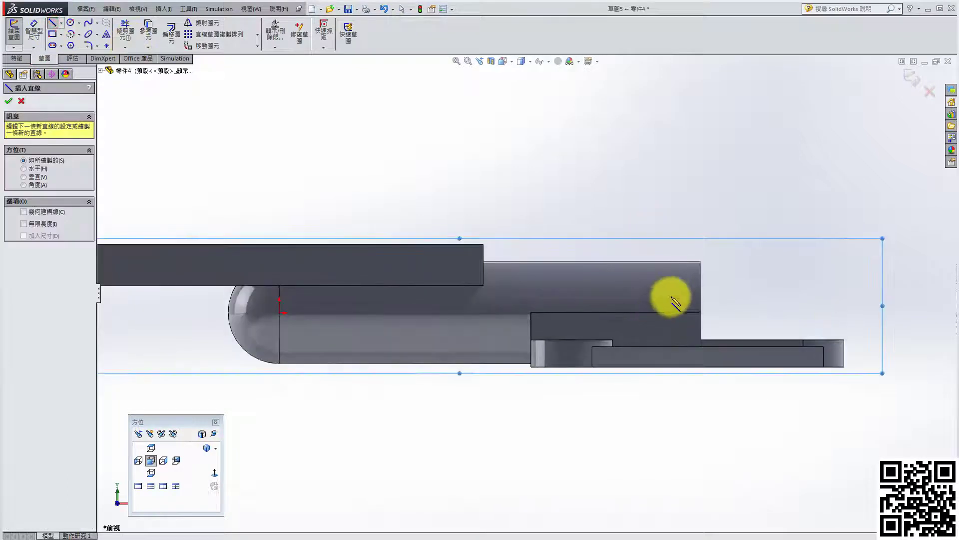
{"action": "left_click", "coordinate": [675, 212]}
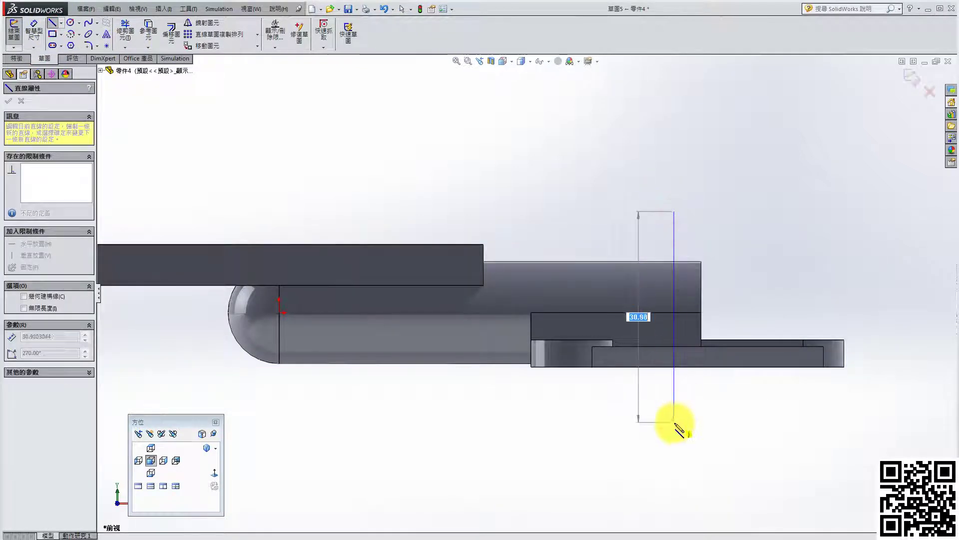
{"action": "left_click", "coordinate": [674, 422]}
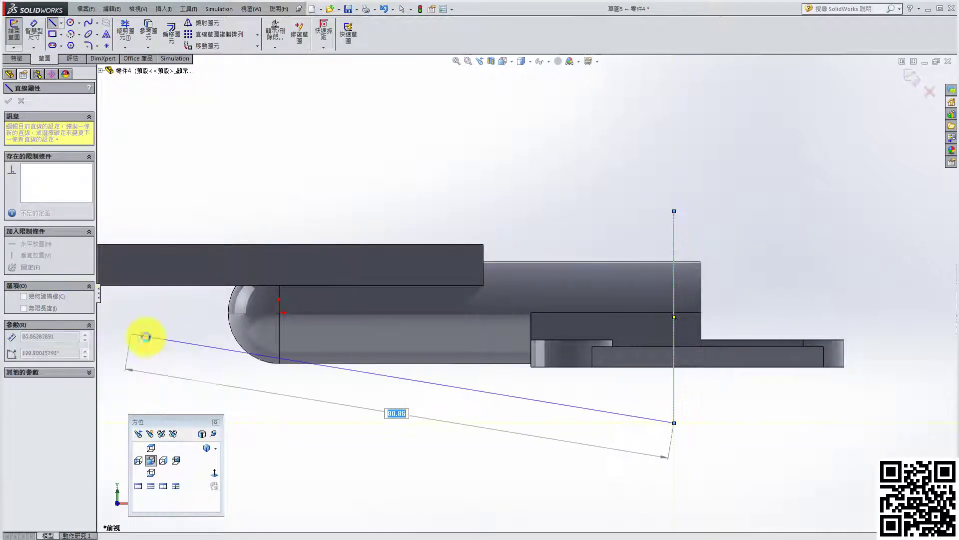
{"action": "key", "text": "Escape"}
{"action": "right_click", "coordinate": [674, 349]}
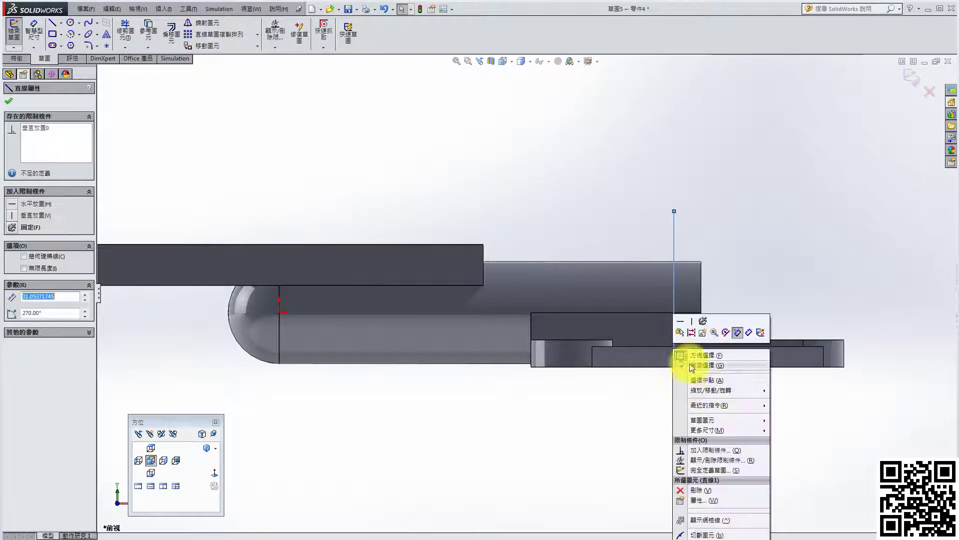
{"action": "left_click", "coordinate": [692, 335]}
- Sketch a closed L-shaped profile about 6.6 mm tall, with a leg about 2.2 mm thick, below the slotted foot's bottom edge
{"action": "left_click", "coordinate": [34, 30]}
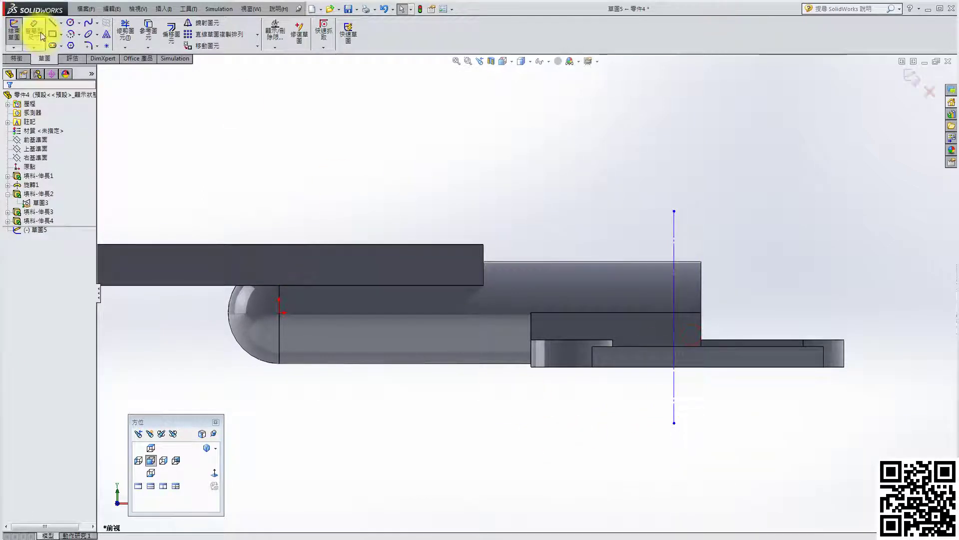
{"action": "scroll", "coordinate": [645, 327], "scroll_direction": "down", "scroll_amount": 3}
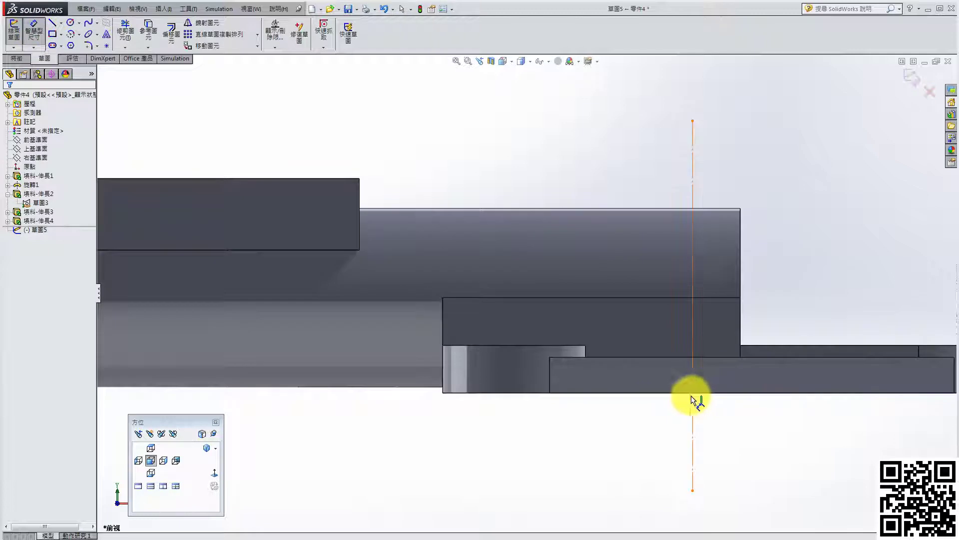
{"action": "left_click", "coordinate": [52, 23]}
{"action": "left_click", "coordinate": [653, 392]}
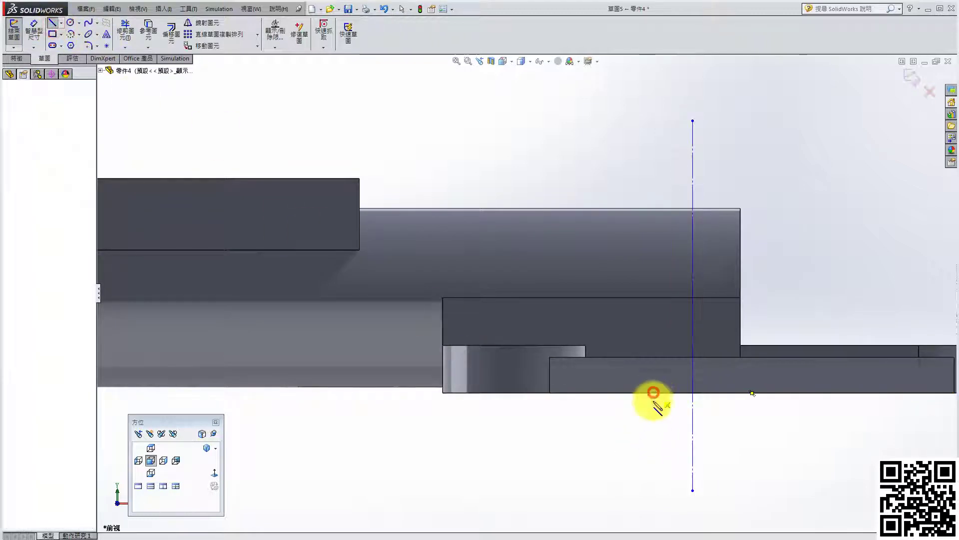
{"action": "left_click", "coordinate": [653, 471]}
{"action": "left_click", "coordinate": [581, 472]}
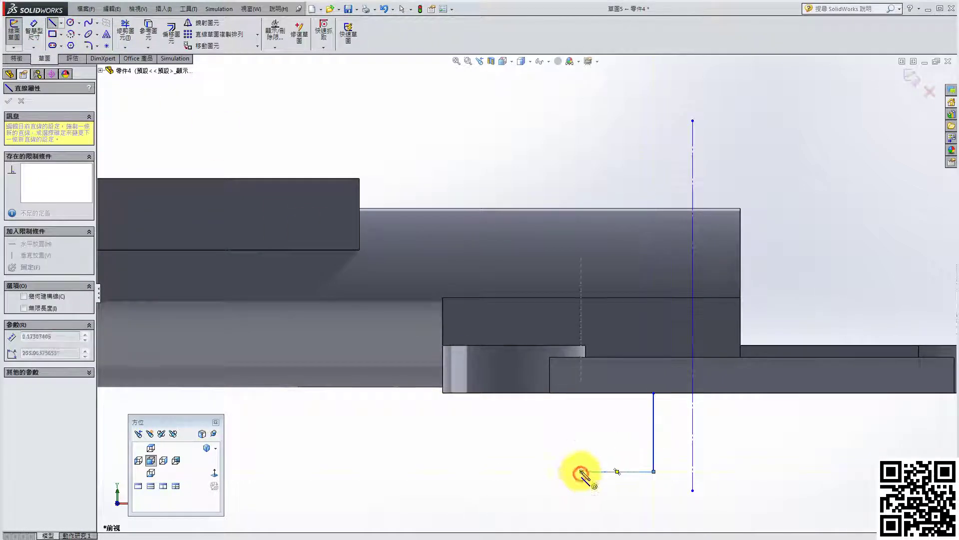
{"action": "left_click", "coordinate": [581, 445]}
{"action": "left_click", "coordinate": [628, 444]}
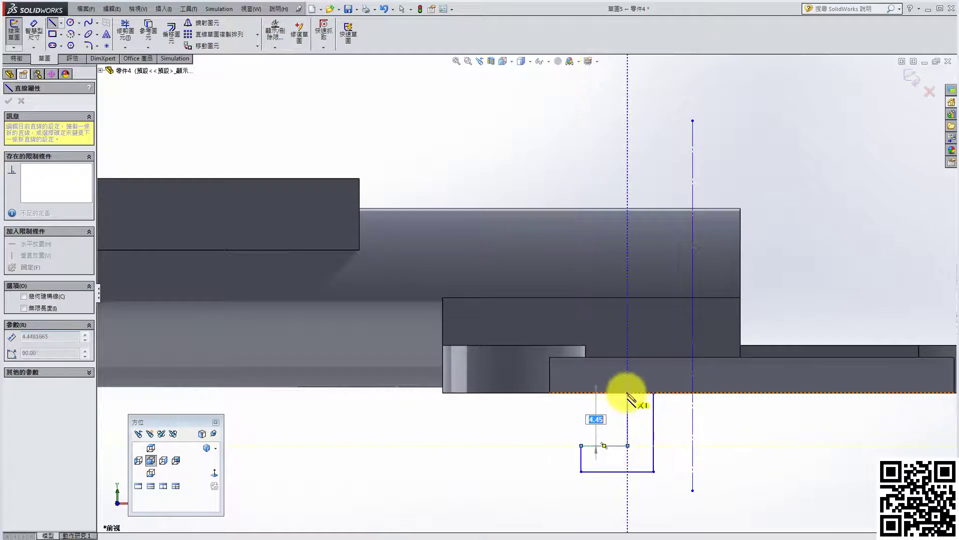
{"action": "left_click", "coordinate": [628, 393]}
{"action": "left_click", "coordinate": [653, 393]}
{"action": "key", "text": "Escape"}
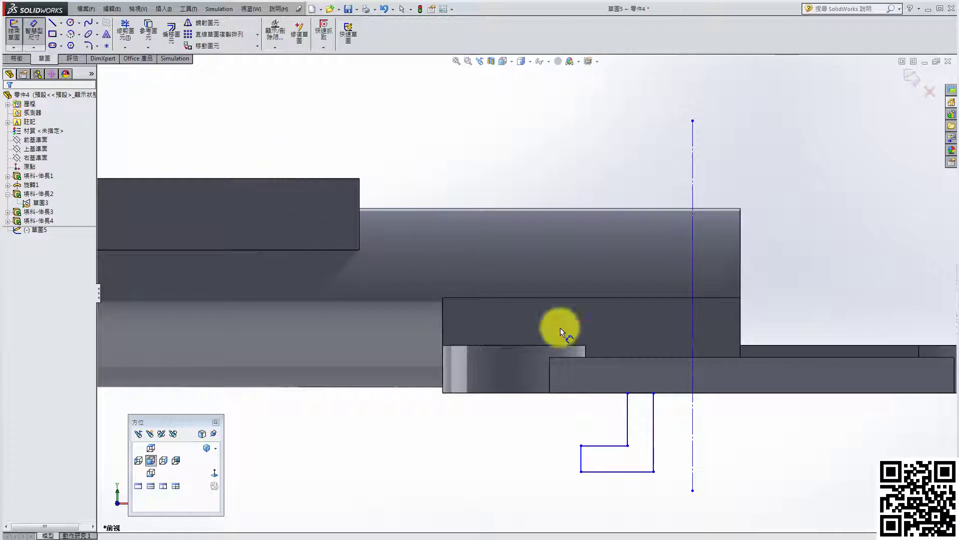
- Dimension the vertical construction line at 47 mm from the origin
{"action": "scroll", "coordinate": [356, 279], "scroll_direction": "up", "scroll_amount": 4}
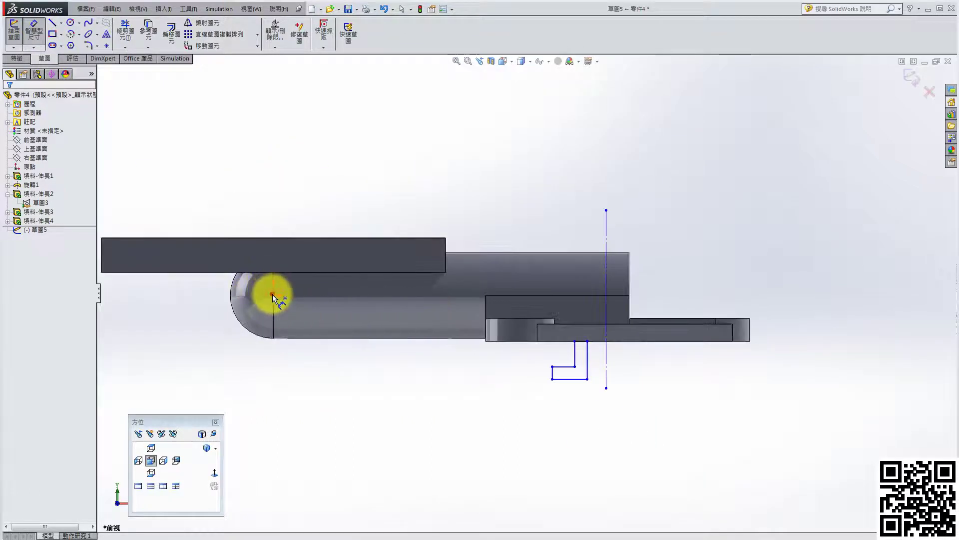
{"action": "left_click", "coordinate": [606, 239]}
{"action": "left_click", "coordinate": [450, 165]}
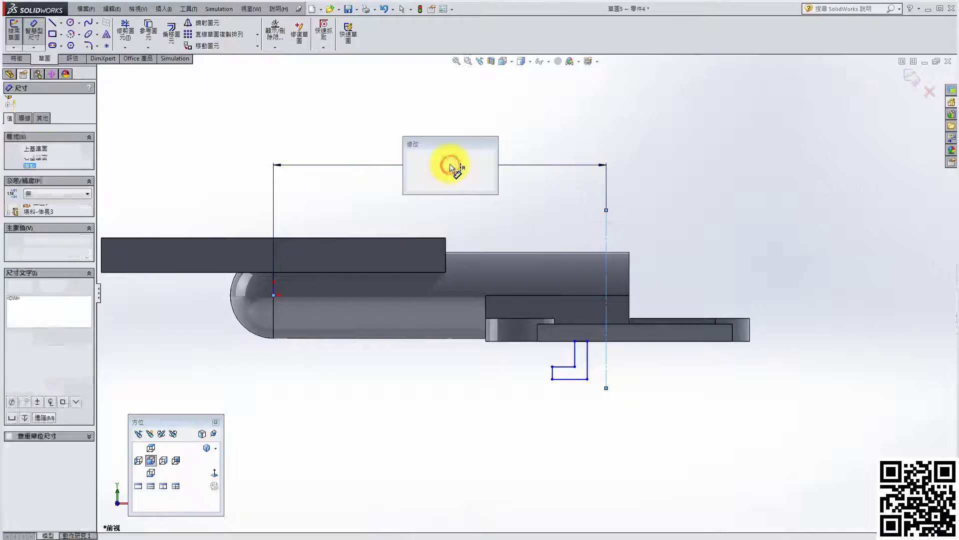
{"action": "type", "text": "47"}
{"action": "key", "text": "Return"}
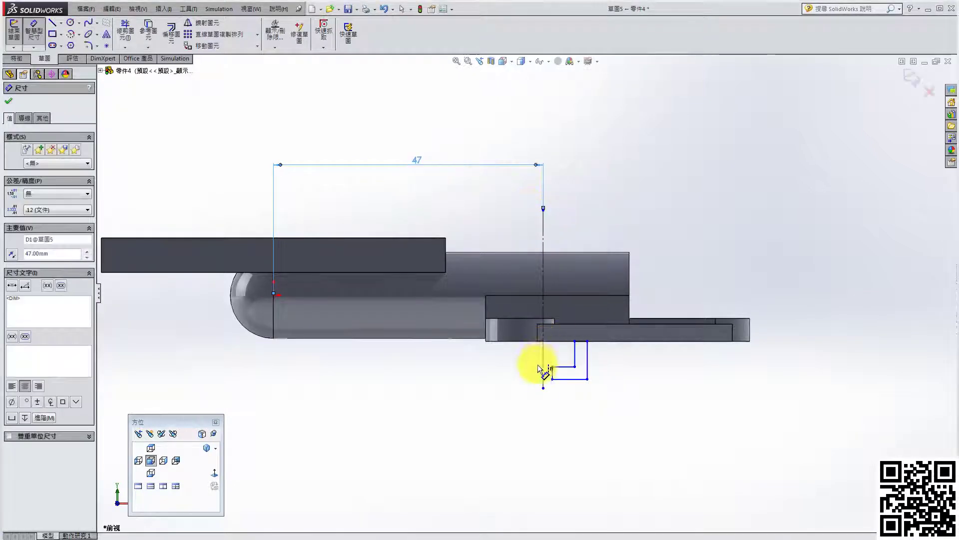
{"action": "scroll", "coordinate": [538, 370], "scroll_direction": "down", "scroll_amount": 2}
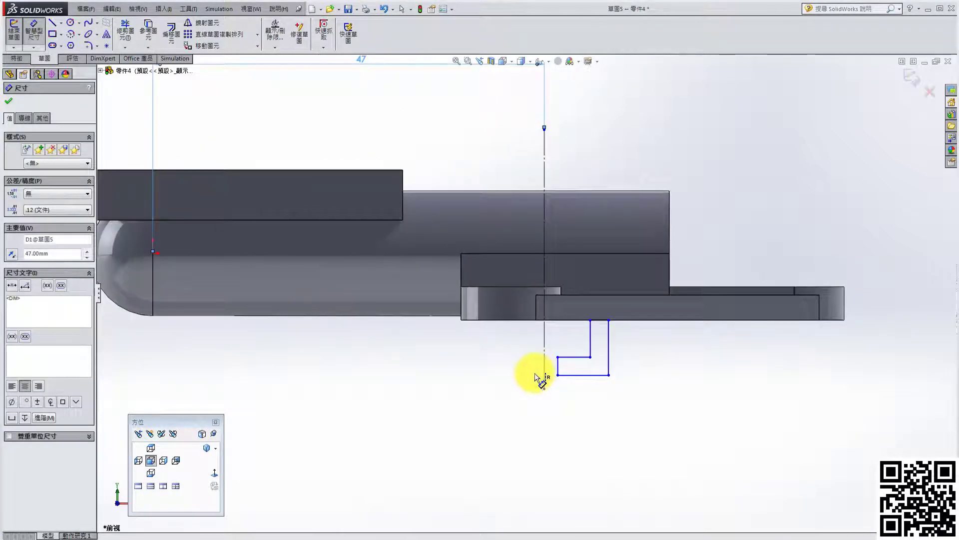
{"action": "left_click", "coordinate": [9, 101]}
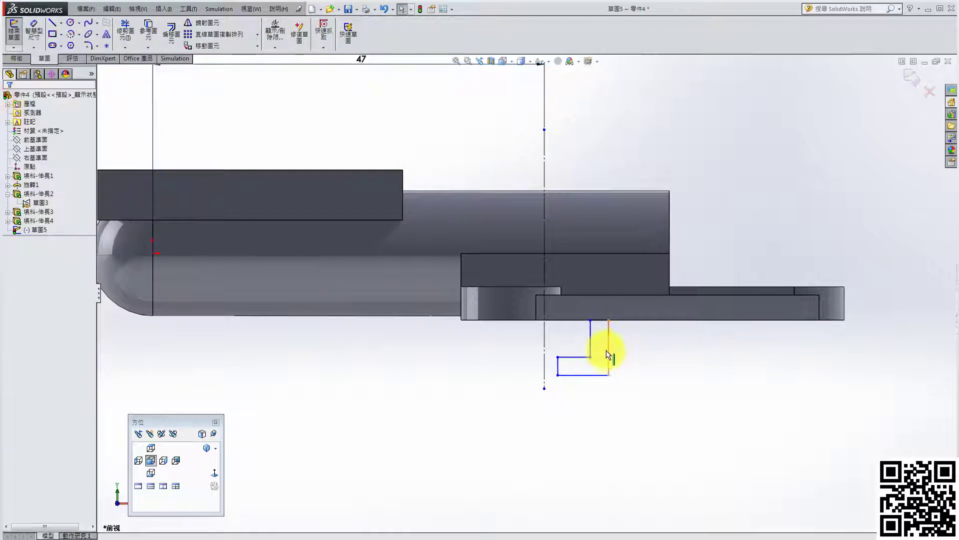
- Move the L-profile's three vertical lines to the plate side of the centerline, leaving its horizontal leg pointing toward the rounded shaft end
{"action": "left_click_drag", "start_coordinate": [558, 370], "coordinate": [381, 371]}
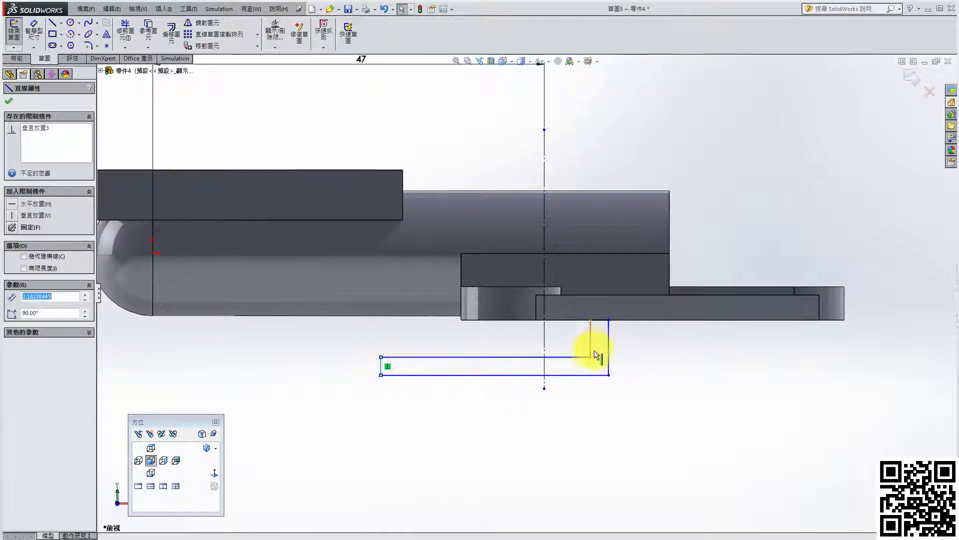
{"action": "left_click_drag", "start_coordinate": [591, 344], "coordinate": [485, 345]}
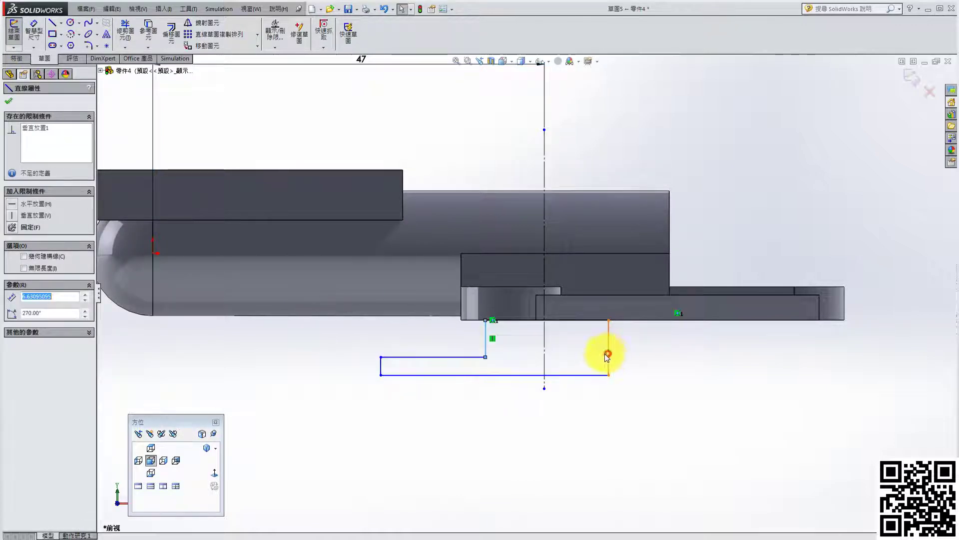
{"action": "left_click_drag", "start_coordinate": [608, 354], "coordinate": [500, 358]}
- Dimension the L-profile's vertical line nearest the centerline as a 3 mm diameter about that centerline
{"action": "left_click", "coordinate": [34, 31]}
{"action": "scroll", "coordinate": [514, 359], "scroll_direction": "down", "scroll_amount": 3}
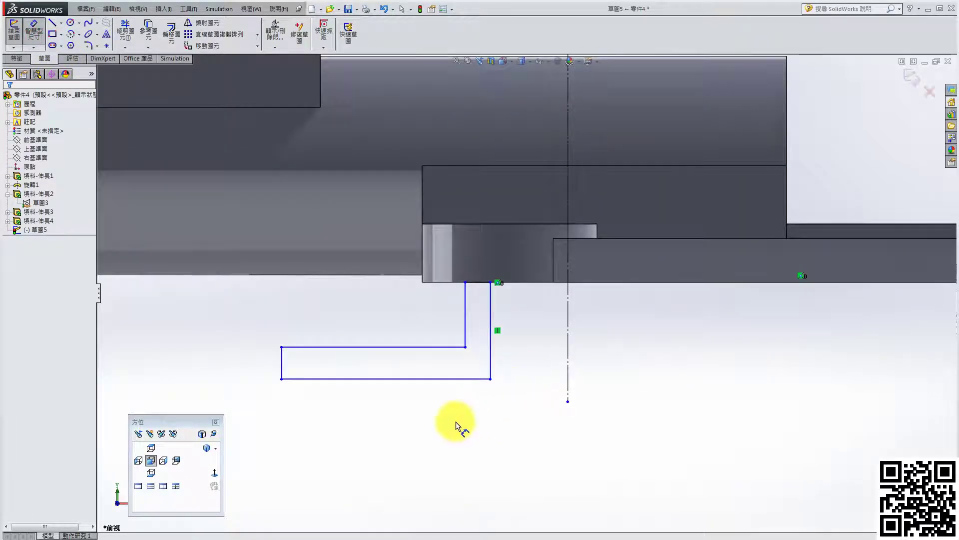
{"action": "left_click", "coordinate": [490, 376]}
{"action": "left_click", "coordinate": [568, 369]}
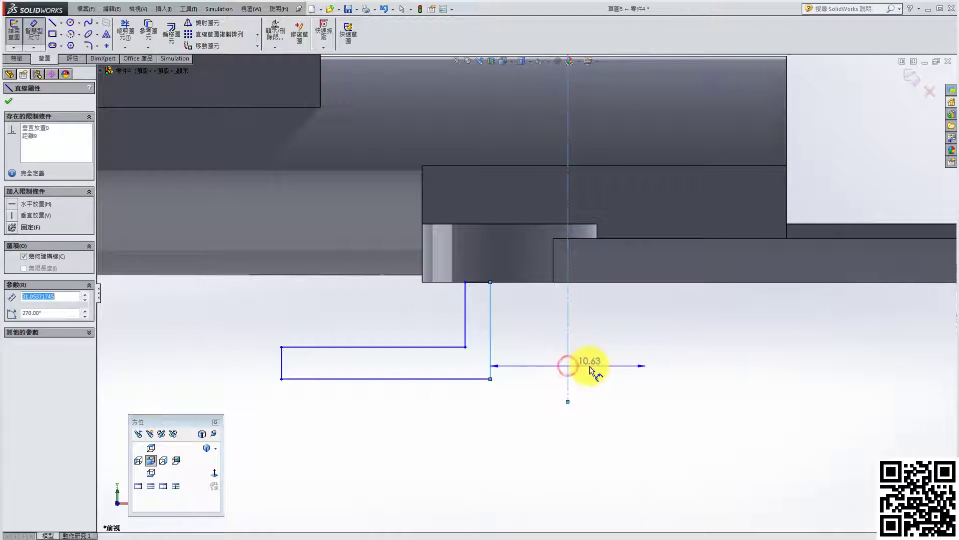
{"action": "left_click", "coordinate": [591, 369]}
{"action": "type", "text": "3"}
{"action": "key", "text": "Return"}
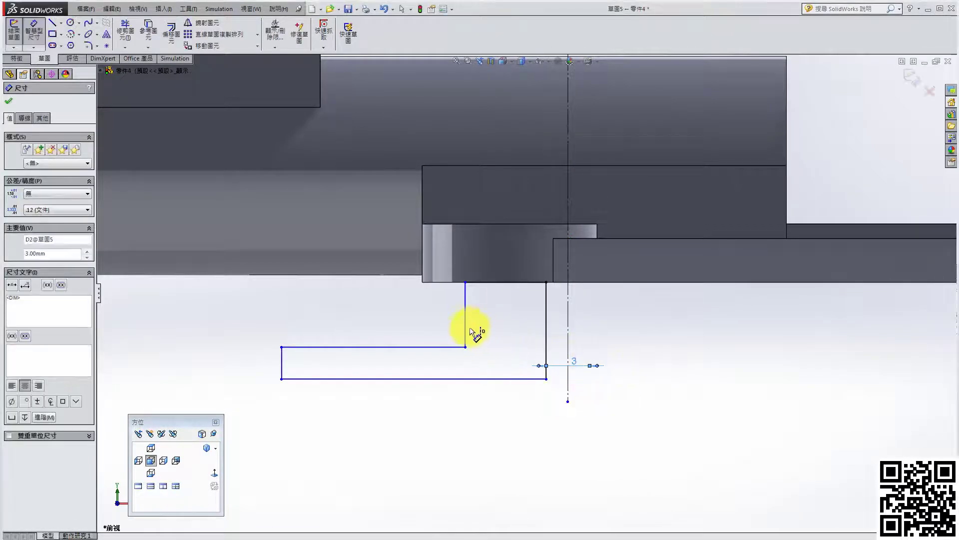
- Dimension the other vertical line of the L-profile's stem as a 10 mm diameter about the centerline
{"action": "left_click", "coordinate": [472, 325]}
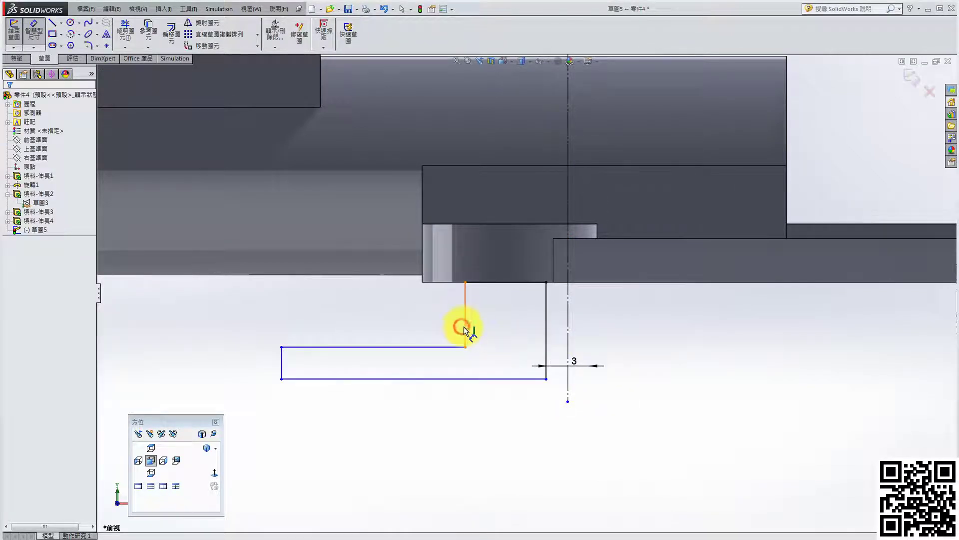
{"action": "left_click", "coordinate": [464, 329]}
{"action": "left_click", "coordinate": [568, 338]}
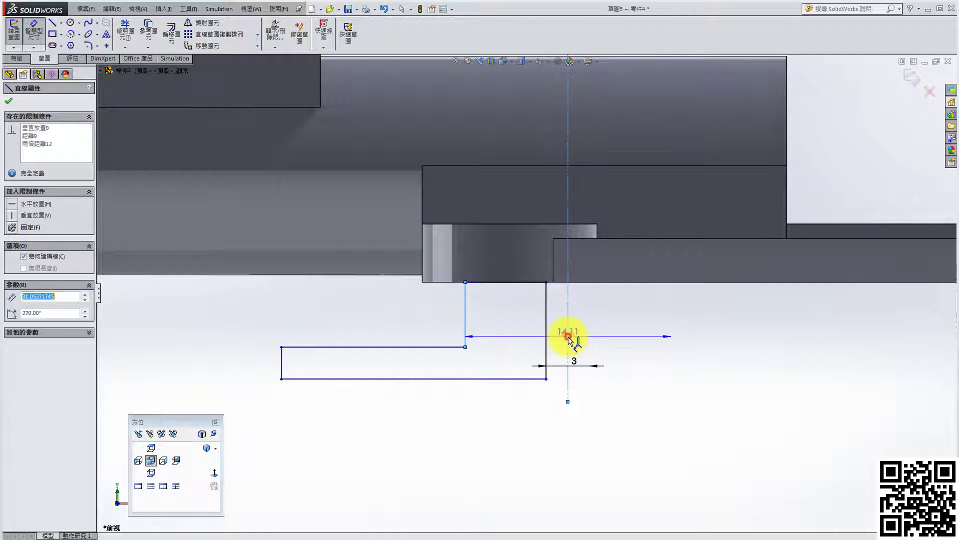
{"action": "left_click", "coordinate": [580, 431]}
{"action": "type", "text": "1"}
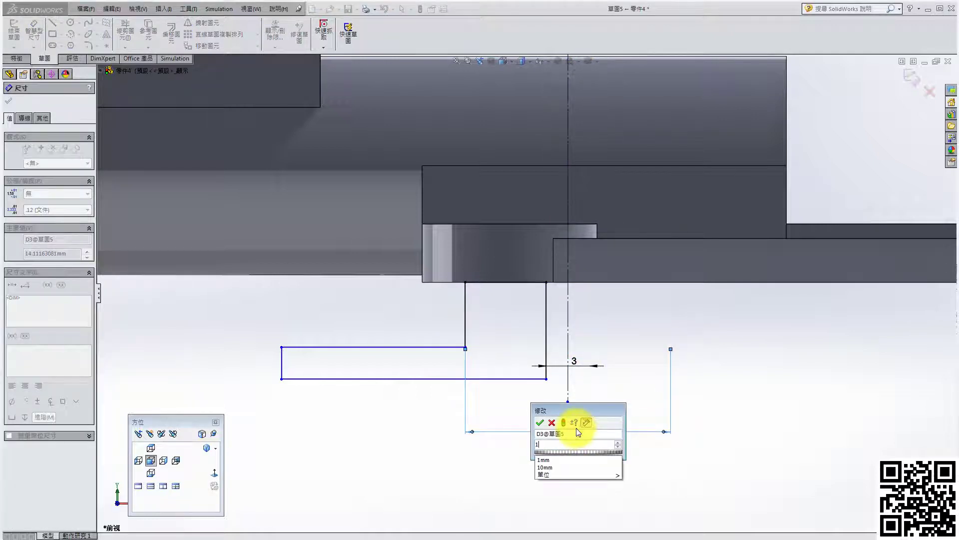
{"action": "type", "text": "0"}
{"action": "key", "text": "Return"}
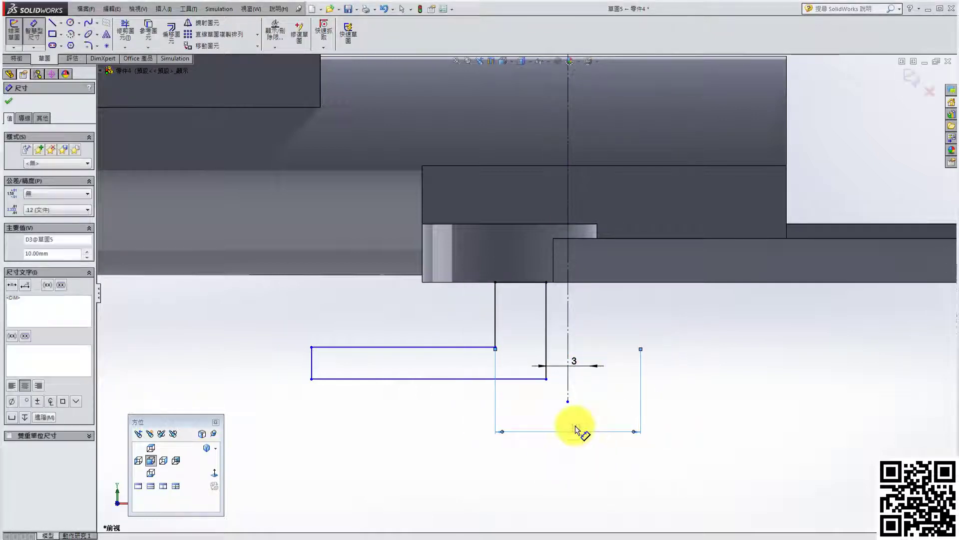
- Dimension the short end line of the L-profile's horizontal leg as a 20 mm diameter about the centerline
{"action": "left_click", "coordinate": [311, 363]}
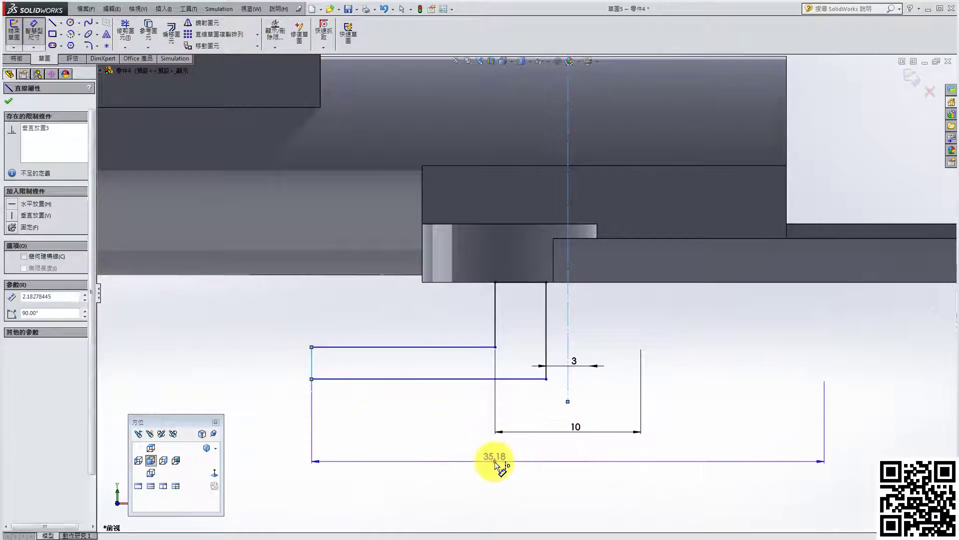
{"action": "left_click", "coordinate": [496, 459]}
{"action": "type", "text": "20"}
{"action": "key", "text": "Return"}
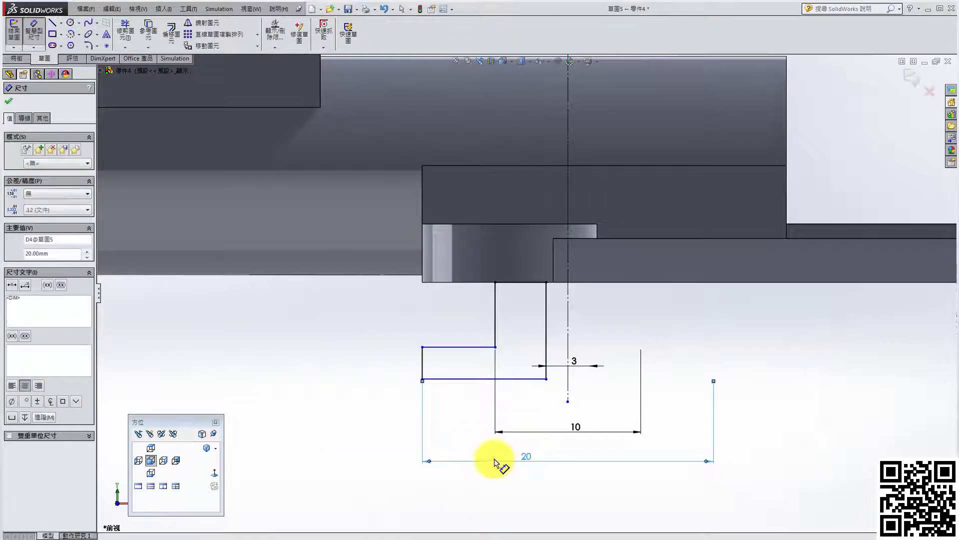
- Dimension the thickness of the L-profile's horizontal leg at its short end line
{"action": "left_click", "coordinate": [422, 367]}
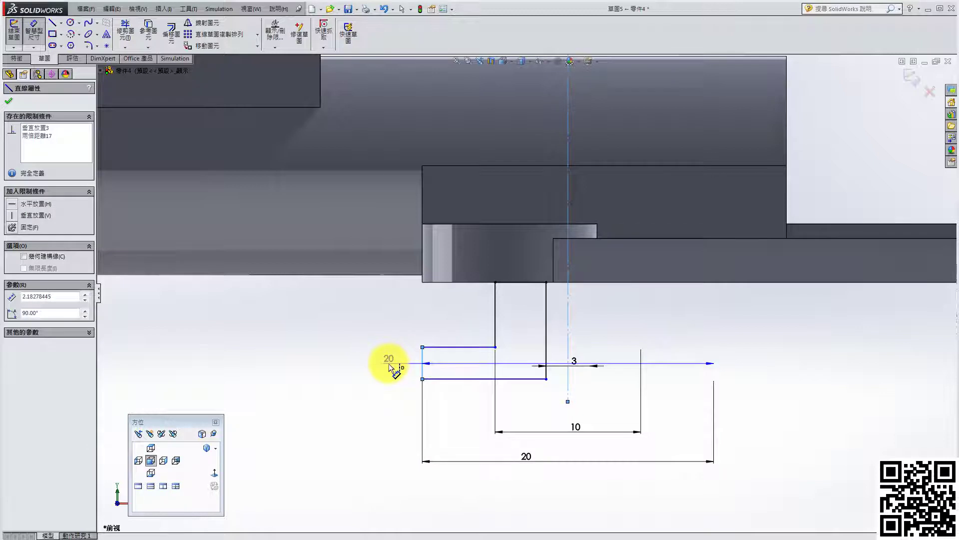
{"action": "key", "text": "Escape"}
{"action": "left_click", "coordinate": [423, 366]}
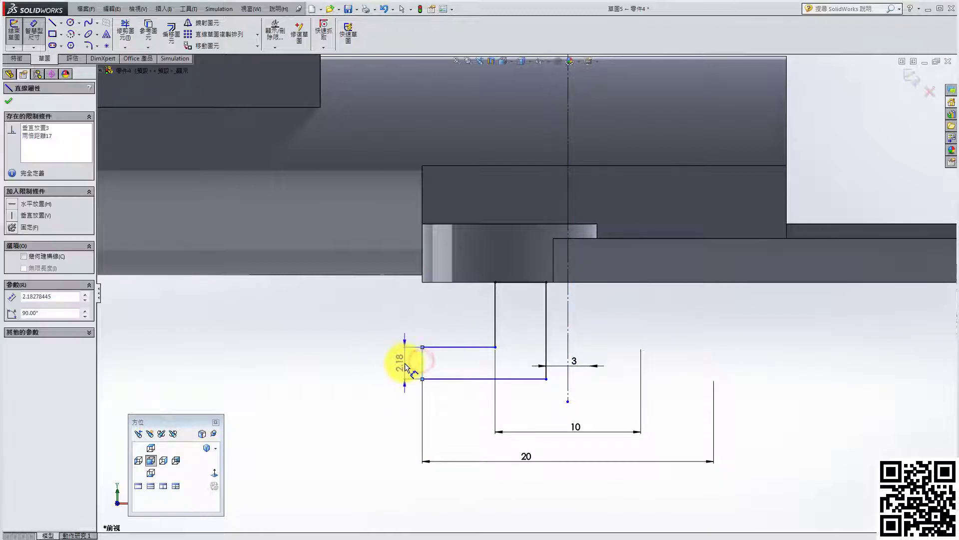
{"action": "left_click", "coordinate": [392, 365]}
{"action": "type", "text": "2.18278445mm"}
{"action": "key", "text": "Return"}
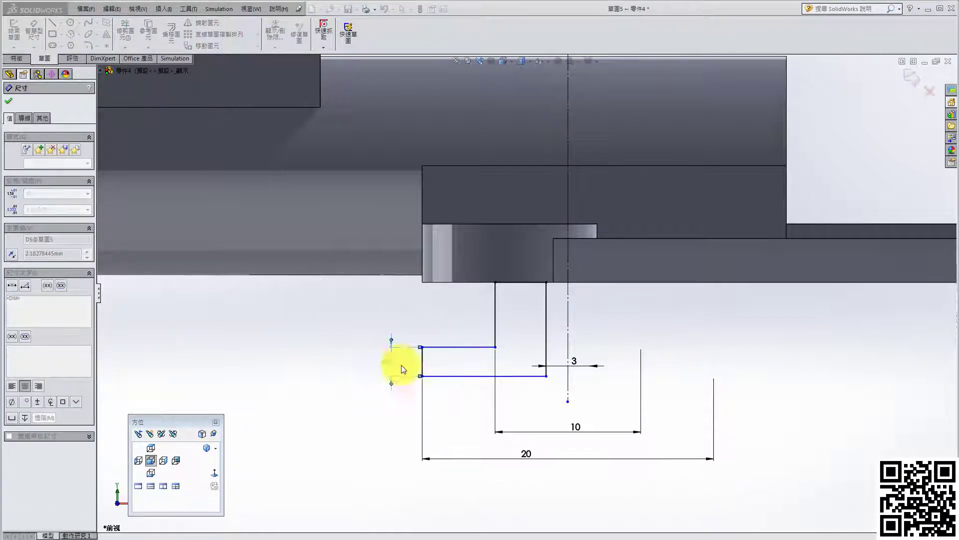
- Dimension the distance from the L-profile's lower horizontal line to the plate's top edge as 25 mm
{"action": "left_click", "coordinate": [465, 377]}
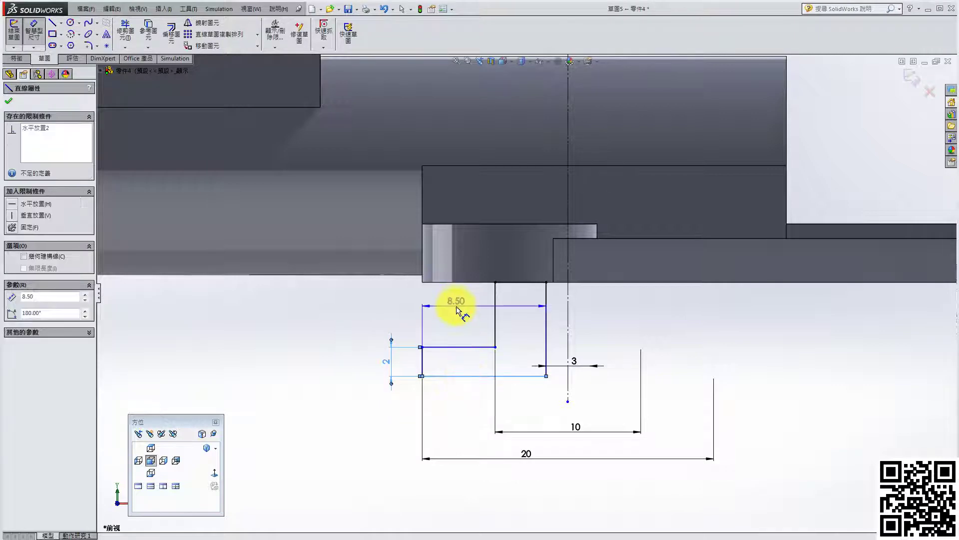
{"action": "scroll", "coordinate": [457, 309], "scroll_direction": "up", "scroll_amount": 2}
{"action": "scroll", "coordinate": [463, 311], "scroll_direction": "up", "scroll_amount": 3}
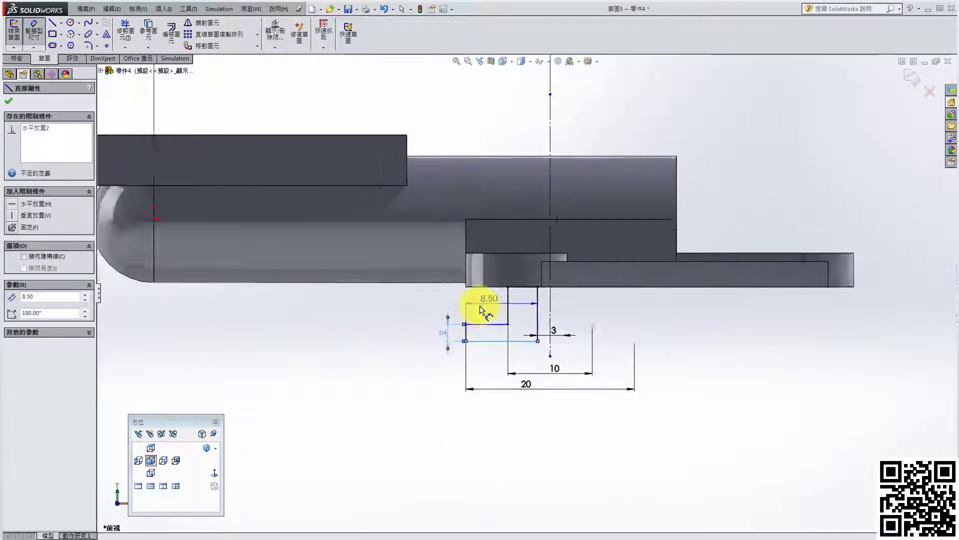
{"action": "left_click", "coordinate": [418, 185]}
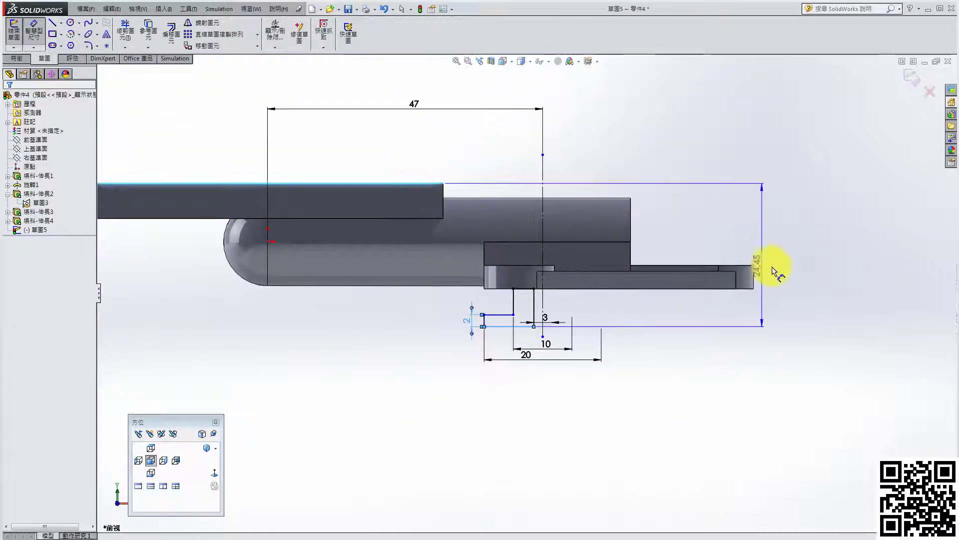
{"action": "left_click", "coordinate": [809, 269]}
{"action": "type", "text": "25"}
{"action": "key", "text": "Return"}
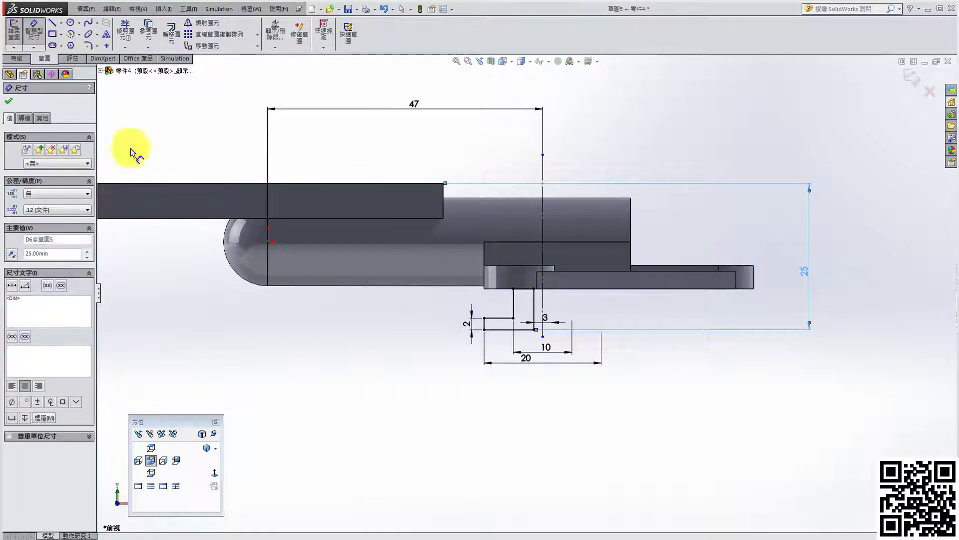
{"action": "left_click", "coordinate": [8, 100]}
- Revolve the L-profile 360° about the centerline, merged with the existing body
{"action": "left_click", "coordinate": [16, 58]}
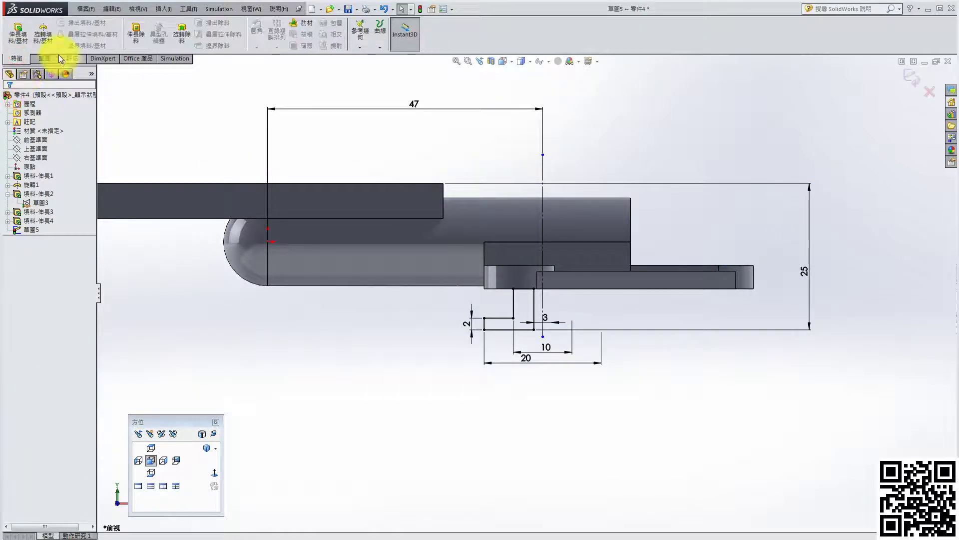
{"action": "left_click", "coordinate": [43, 34]}
{"action": "left_click", "coordinate": [7, 102]}
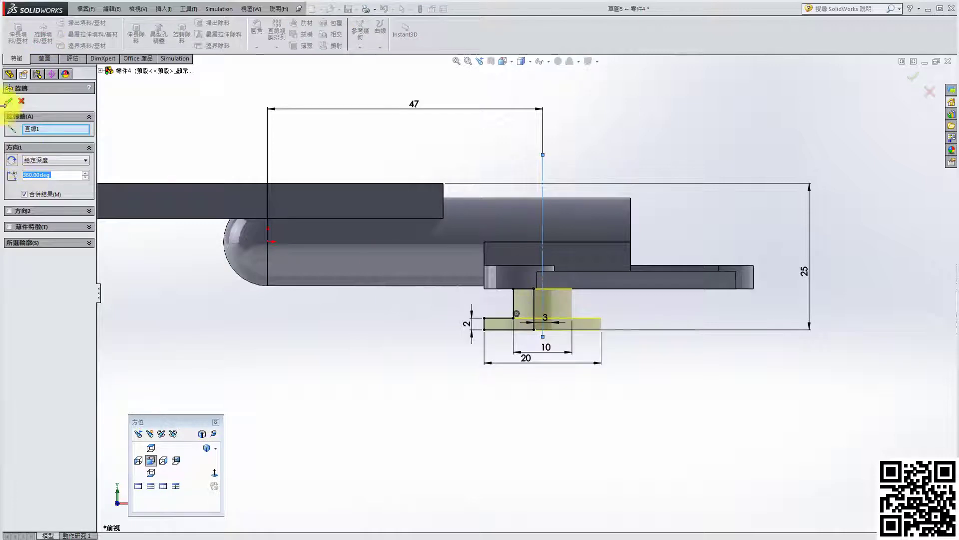
{"action": "middle_click_drag", "start_coordinate": [540, 413], "coordinate": [519, 309]}
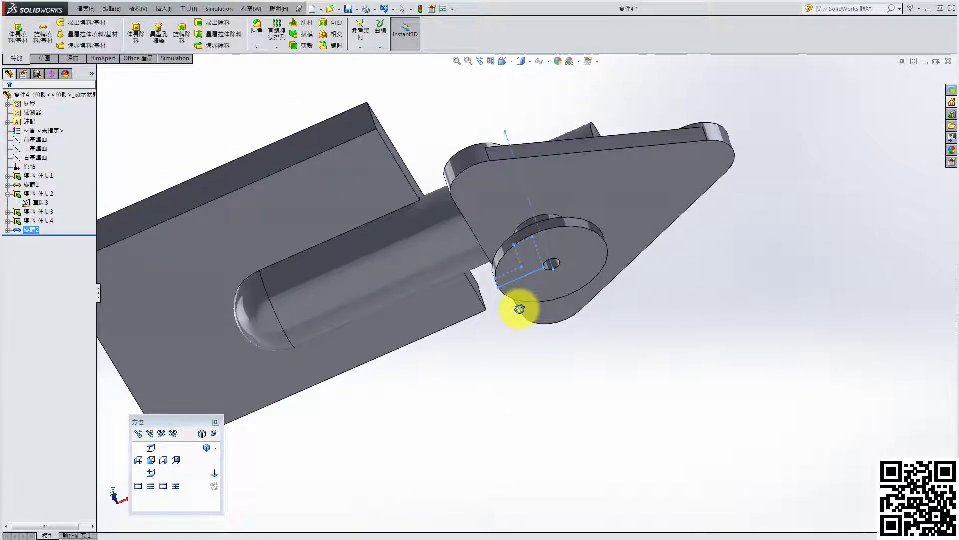
{"action": "left_click", "coordinate": [599, 395]}
- Reopen the revolved flange's sketch in a view normal to it and move the 10 mm diameter dimension below the profile
{"action": "left_click", "coordinate": [7, 230]}
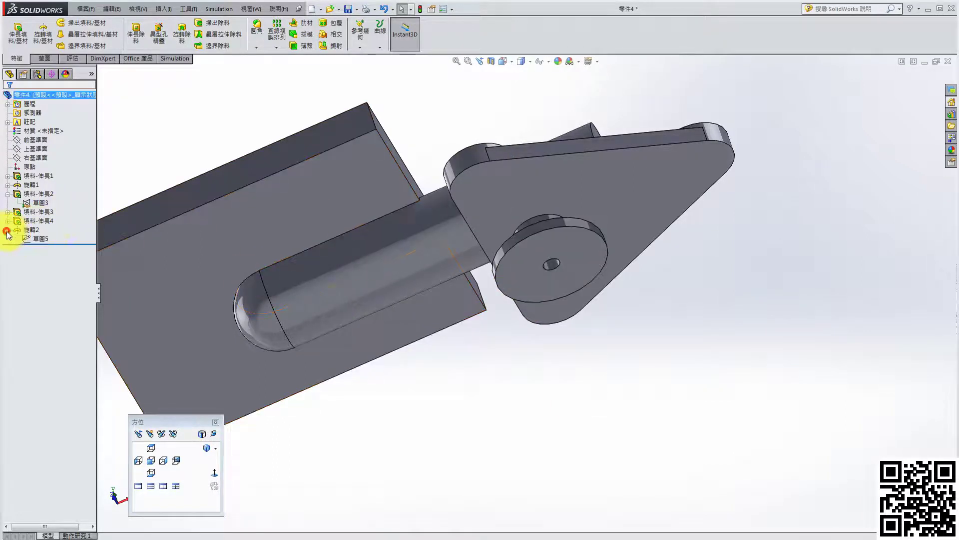
{"action": "right_click", "coordinate": [38, 240]}
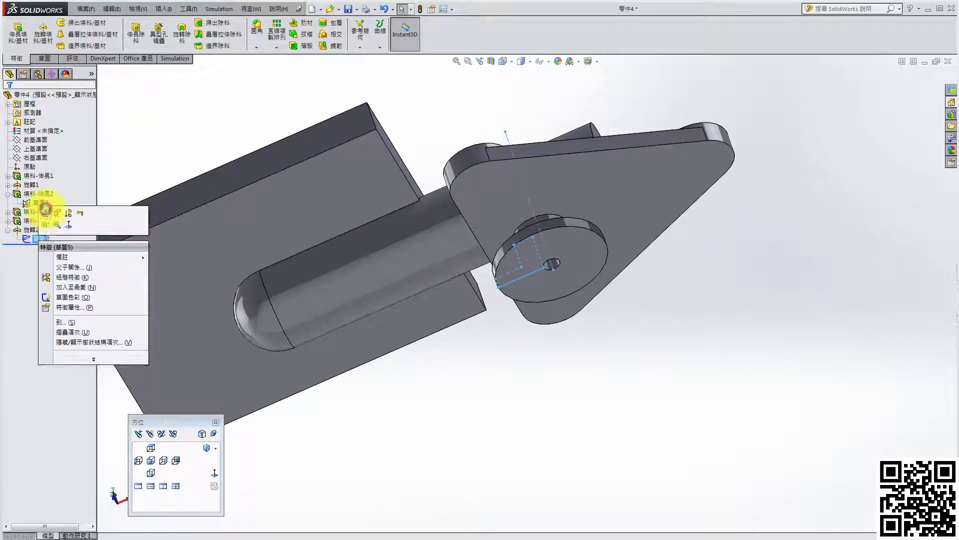
{"action": "left_click", "coordinate": [46, 222]}
{"action": "scroll", "coordinate": [555, 272], "scroll_direction": "down", "scroll_amount": 5}
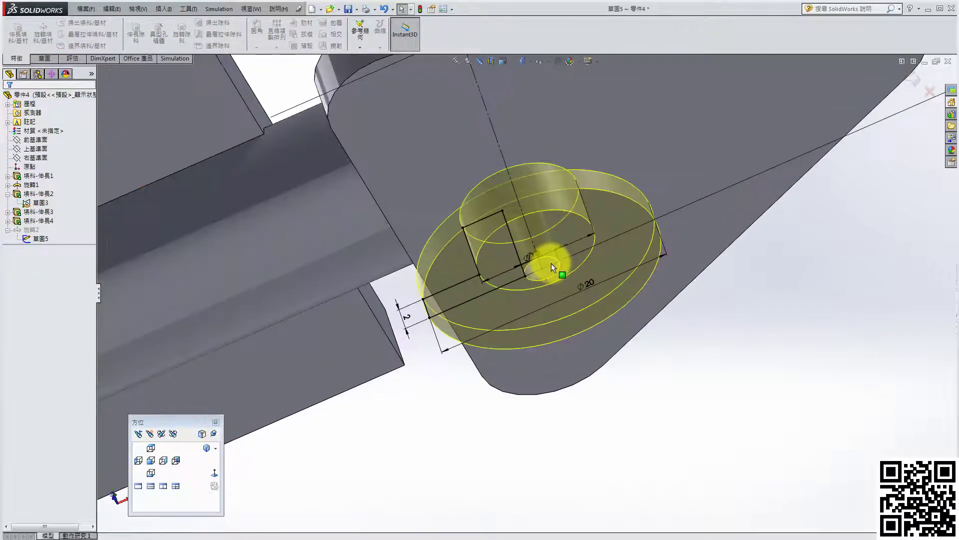
{"action": "left_click", "coordinate": [522, 264]}
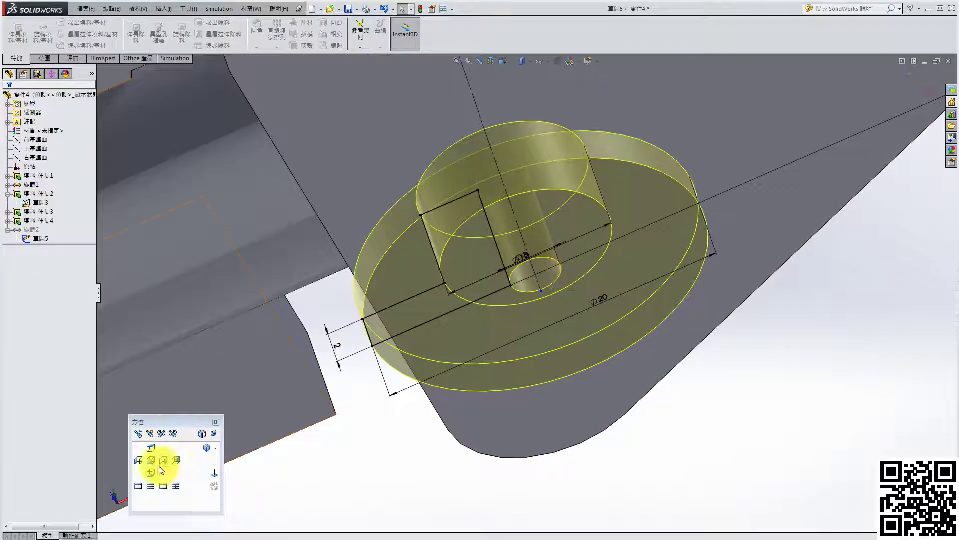
{"action": "left_click", "coordinate": [215, 474]}
{"action": "scroll", "coordinate": [581, 370], "scroll_direction": "down", "scroll_amount": 5}
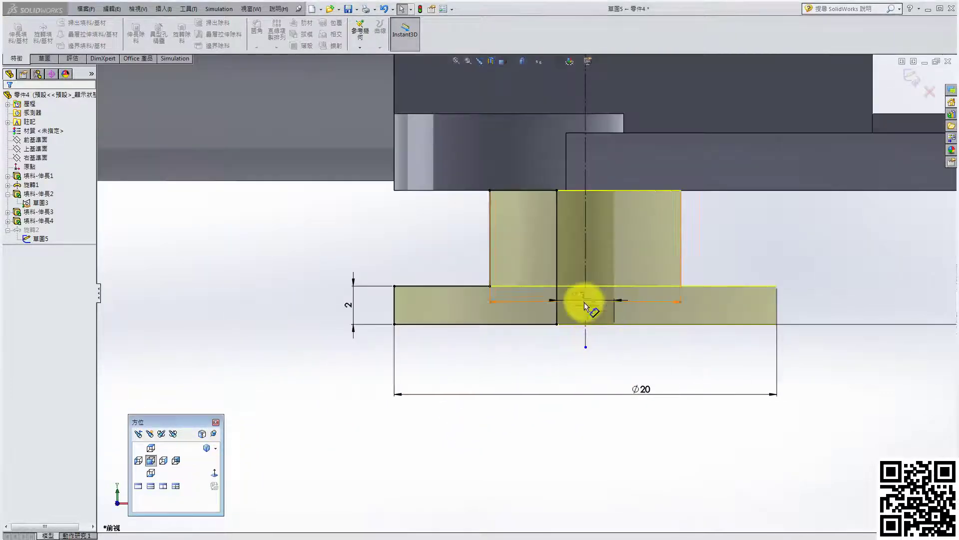
{"action": "left_click", "coordinate": [576, 297]}
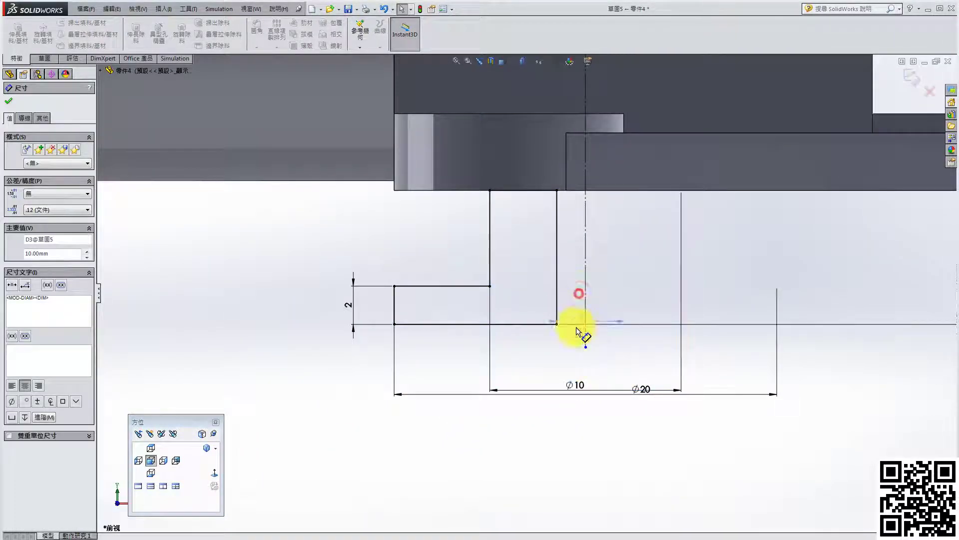
- Move the L-profile's inner diameter dimension below the profile, set it to 6 mm, and exit the sketch to rebuild the flange
{"action": "left_click", "coordinate": [579, 331]}
{"action": "left_click", "coordinate": [574, 359]}
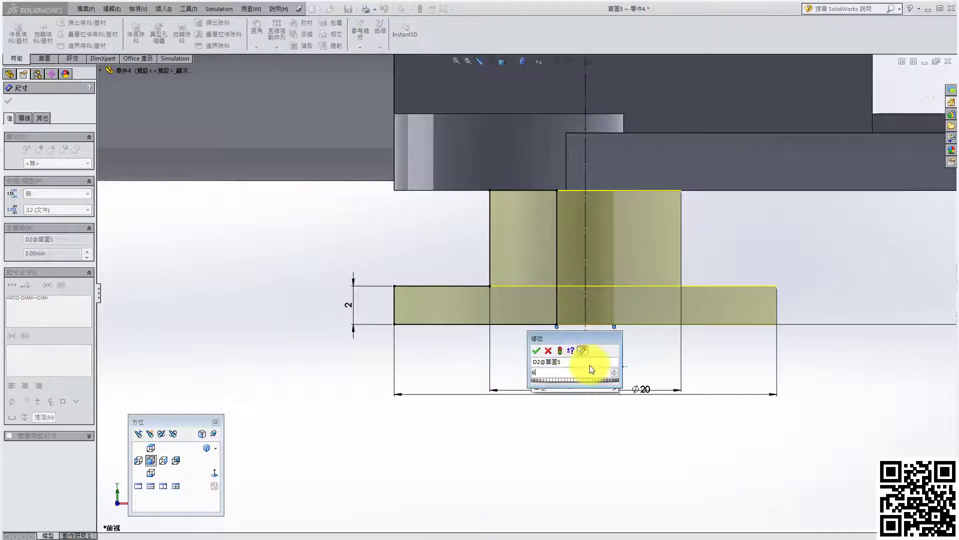
{"action": "key", "text": "Return"}
{"action": "left_click", "coordinate": [8, 101]}
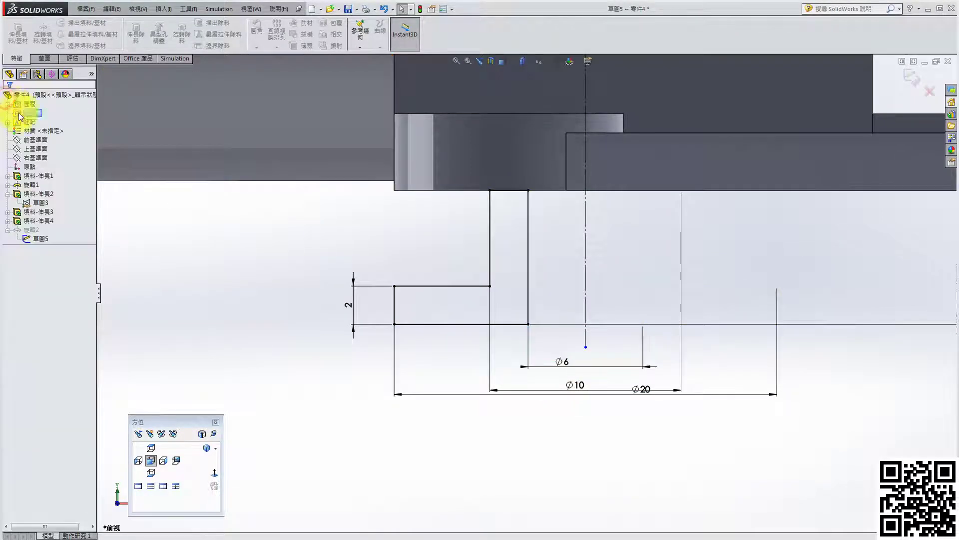
{"action": "left_click", "coordinate": [207, 449]}
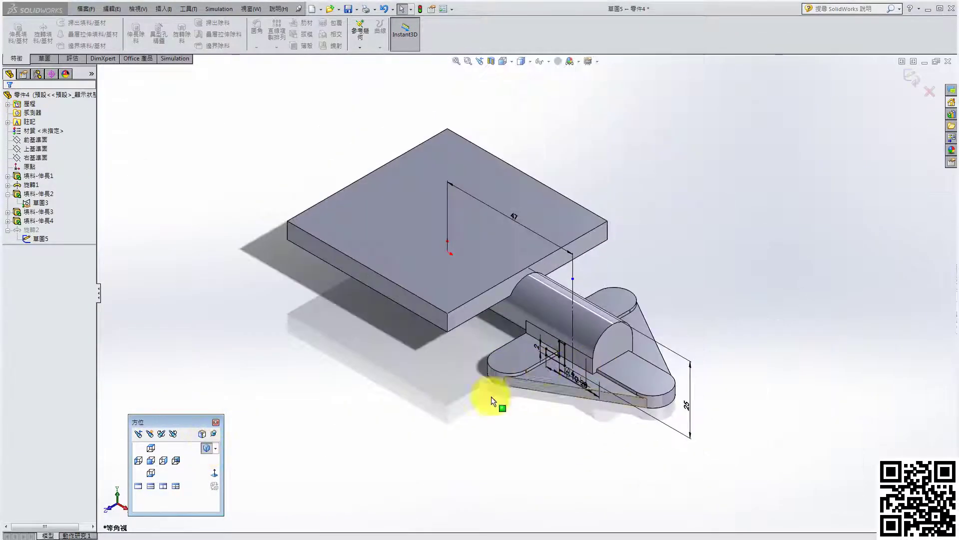
{"action": "left_click", "coordinate": [910, 82]}
{"action": "mouse_move", "coordinate": [574, 317]}
{"action": "middle_mouse_down"}
{"action": "mouse_move", "coordinate": [507, 413]}
{"action": "mouse_move", "coordinate": [550, 240]}
{"action": "mouse_move", "coordinate": [550, 270]}
{"action": "mouse_move", "coordinate": [485, 327]}
{"action": "mouse_move", "coordinate": [593, 342]}
{"action": "mouse_move", "coordinate": [529, 349]}
{"action": "mouse_move", "coordinate": [523, 275]}
{"action": "middle_mouse_up"}
{"action": "middle_click_drag", "start_coordinate": [536, 307], "coordinate": [491, 377]}
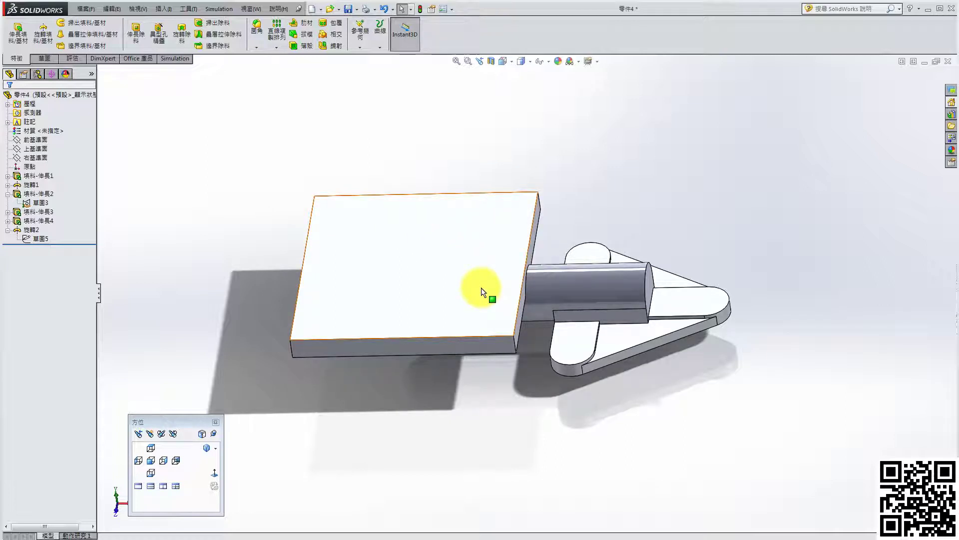
- Fillet the four vertical corner edges of the square plate with a 6 mm radius
{"action": "left_click", "coordinate": [258, 33]}
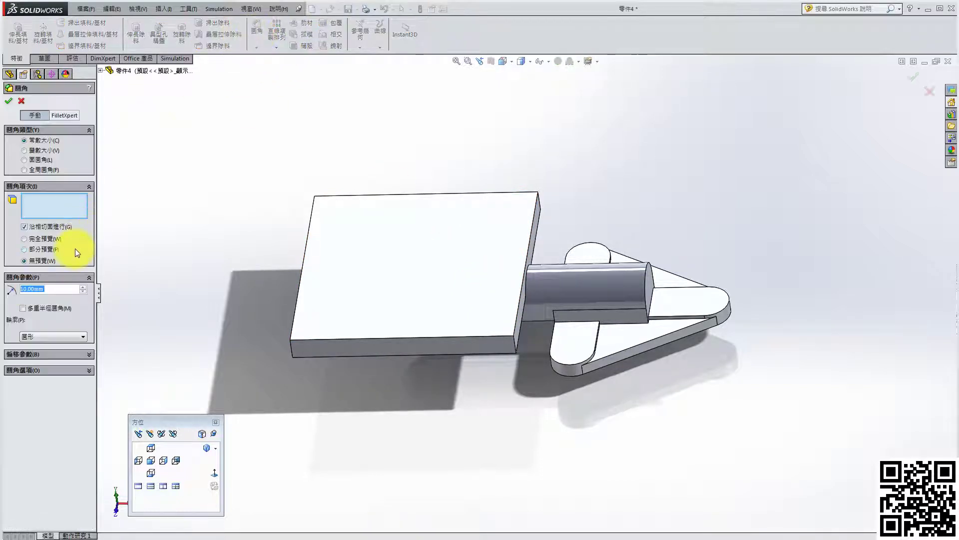
{"action": "left_click", "coordinate": [292, 348]}
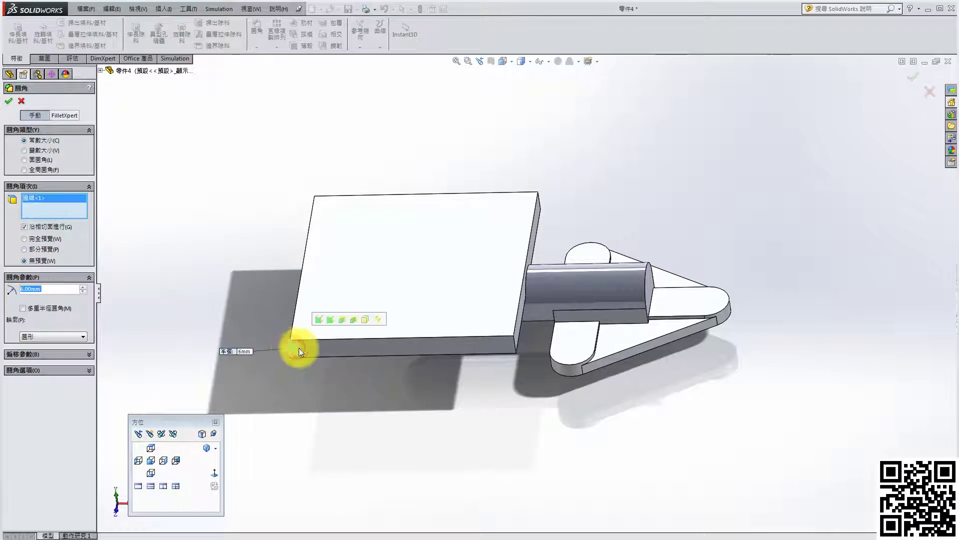
{"action": "left_click", "coordinate": [329, 322]}
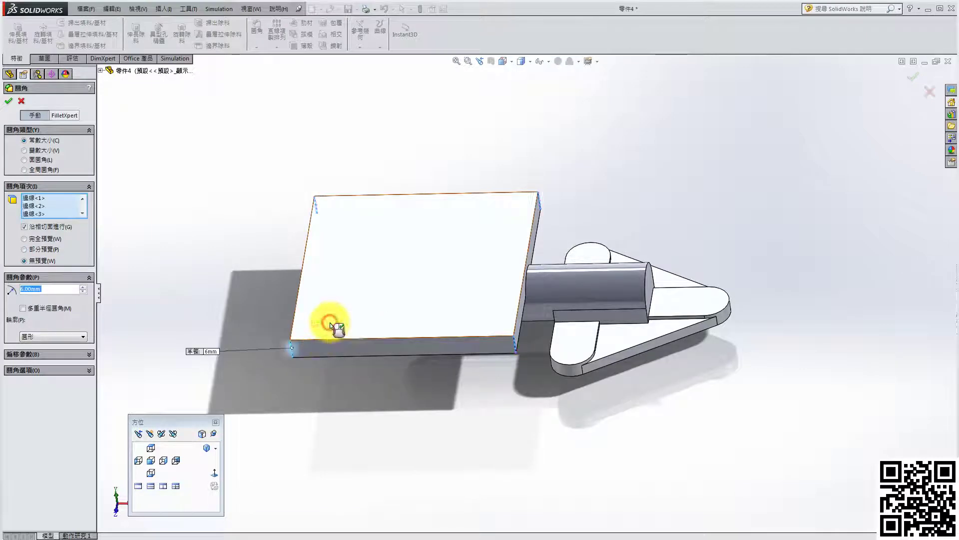
{"action": "left_click", "coordinate": [9, 101]}
{"action": "middle_click_drag", "start_coordinate": [411, 431], "coordinate": [366, 333]}
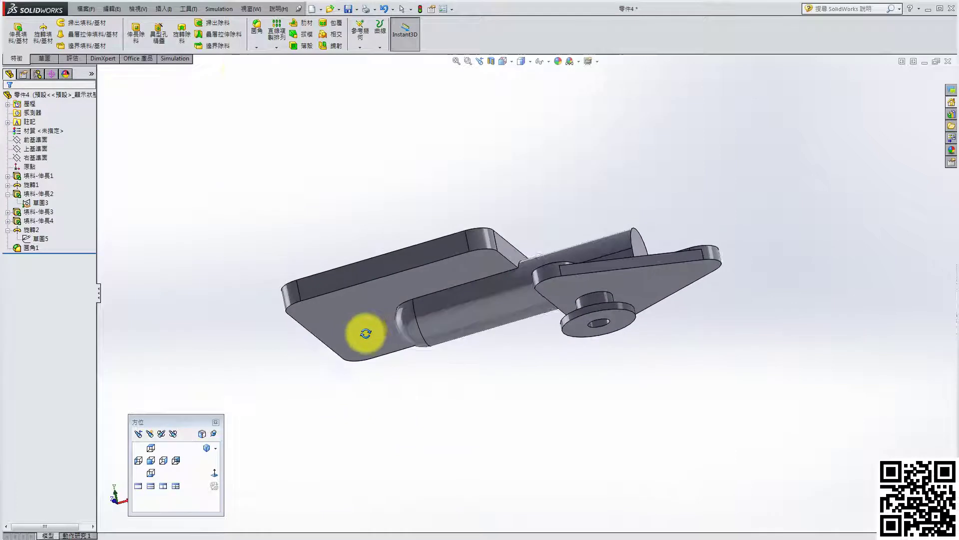
- Fillet the edge where the round-ended shaft meets the plate's underside with a 4 mm radius, using full preview
{"action": "left_click", "coordinate": [255, 39]}
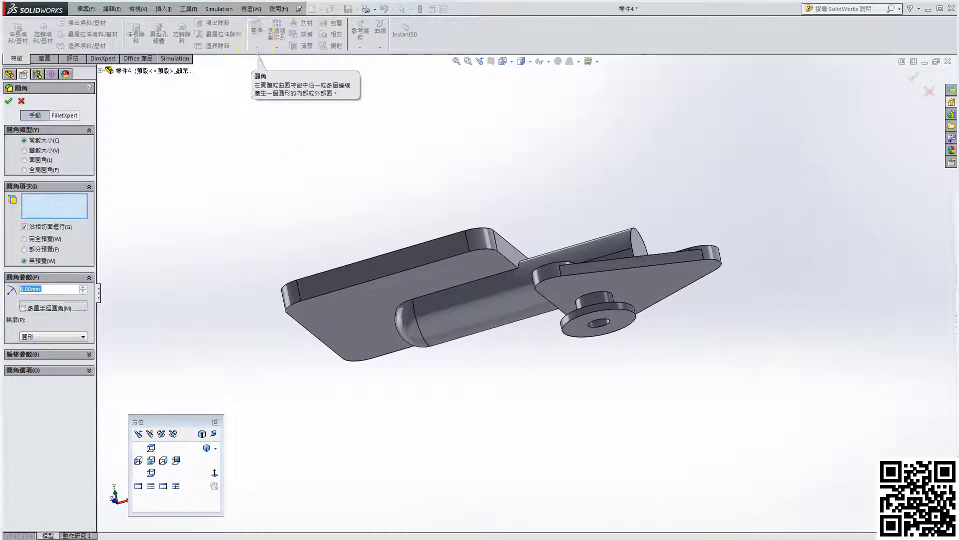
{"action": "type", "text": "4"}
{"action": "key", "text": "Return"}
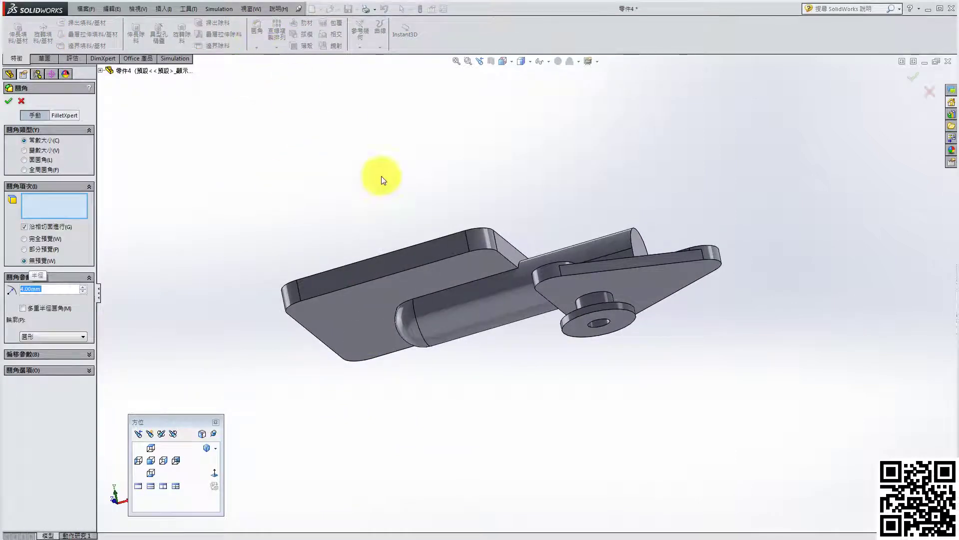
{"action": "left_click", "coordinate": [453, 288]}
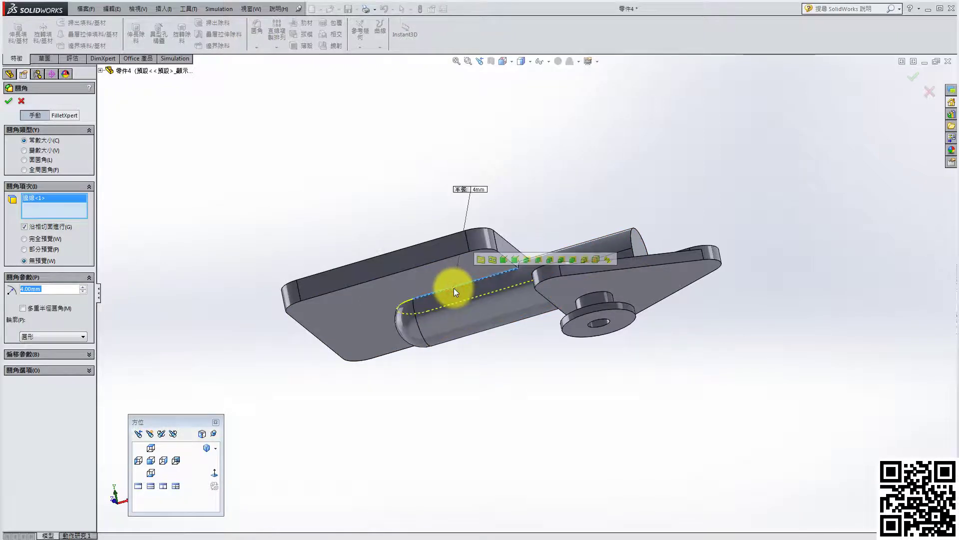
{"action": "left_click", "coordinate": [30, 239]}
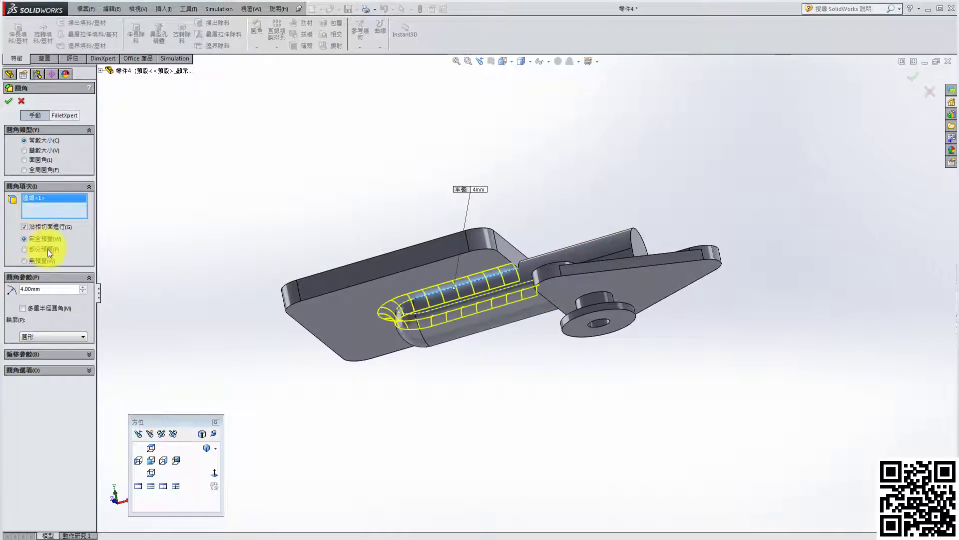
{"action": "middle_click_drag", "start_coordinate": [388, 349], "coordinate": [435, 414]}
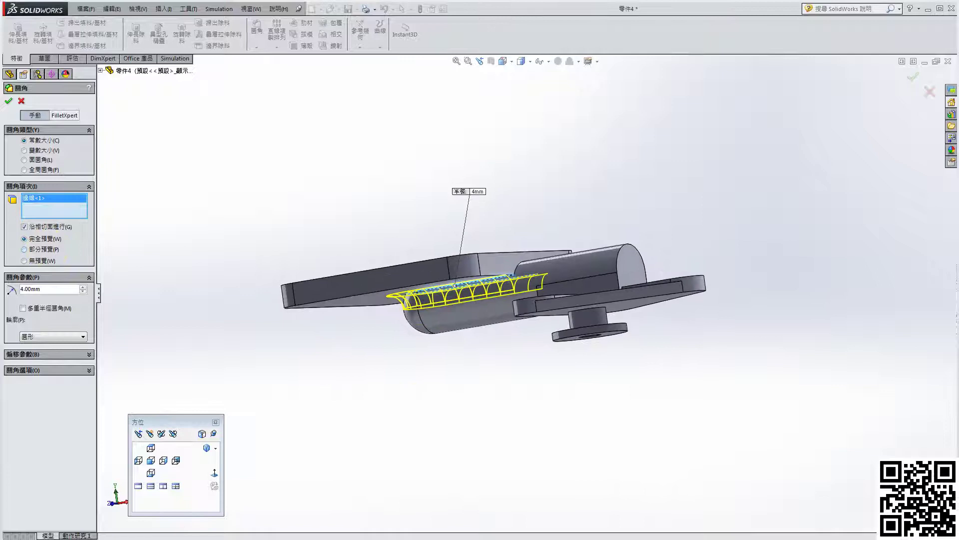
{"action": "left_click", "coordinate": [10, 102]}
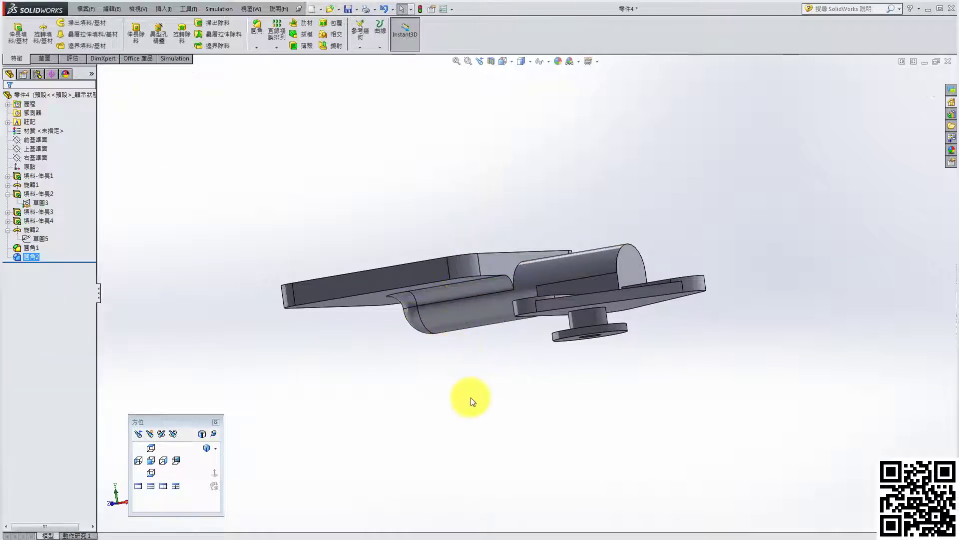
- Start a sketch on the plate's top face and draw a 5 mm diameter circle centered on the origin
{"action": "middle_click_drag", "start_coordinate": [472, 396], "coordinate": [516, 476]}
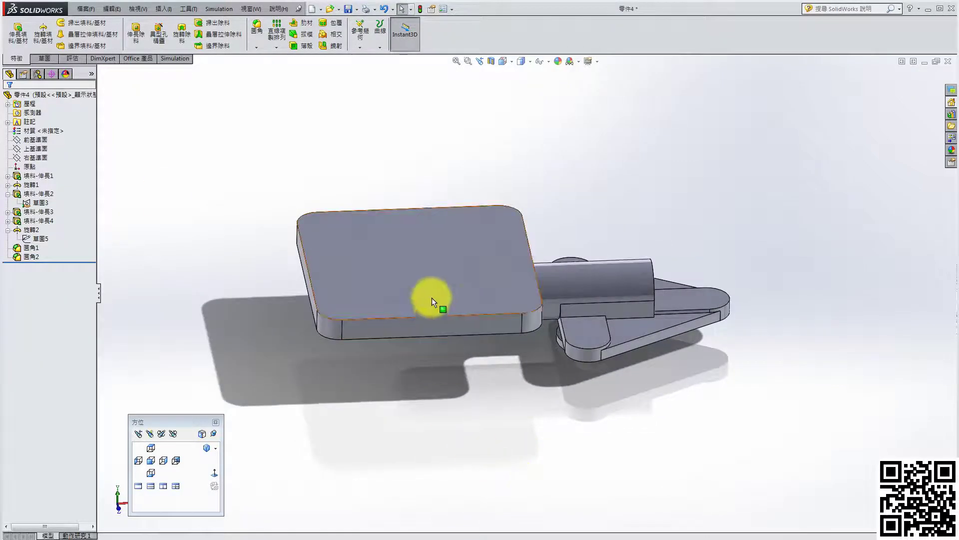
{"action": "left_click", "coordinate": [436, 278]}
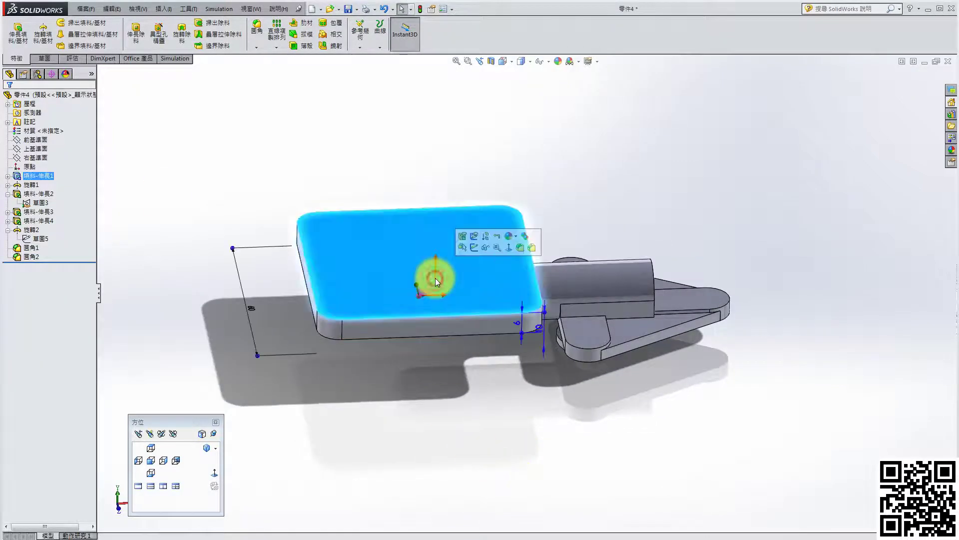
{"action": "left_click", "coordinate": [473, 248]}
{"action": "left_click", "coordinate": [214, 473]}
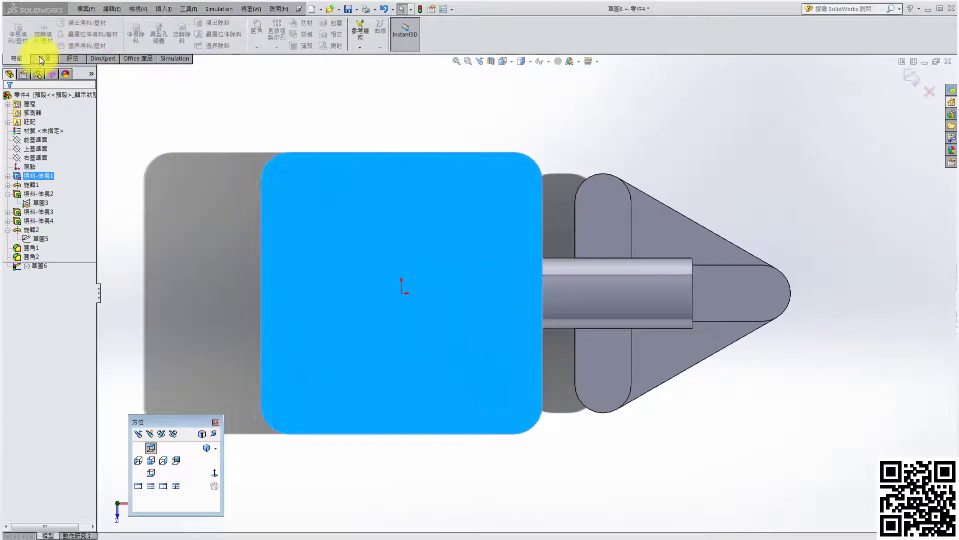
{"action": "left_click", "coordinate": [39, 56]}
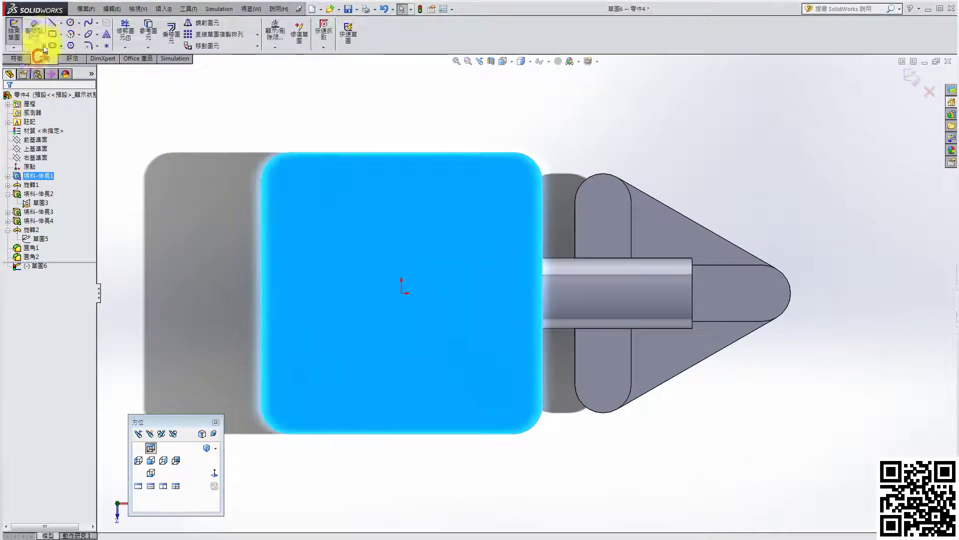
{"action": "left_click", "coordinate": [70, 22]}
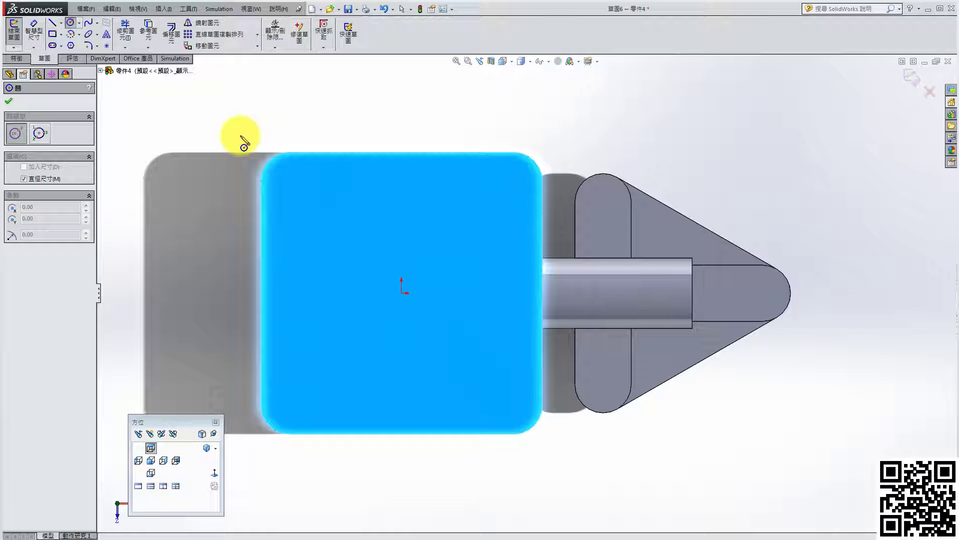
{"action": "left_click", "coordinate": [402, 293]}
{"action": "type", "text": "5"}
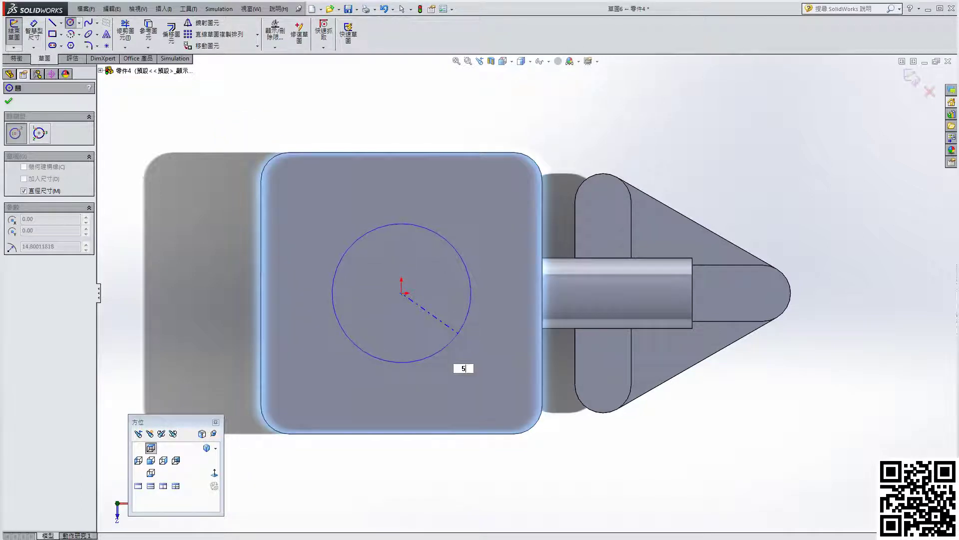
{"action": "key", "text": "Return"}
{"action": "key", "text": "Escape"}
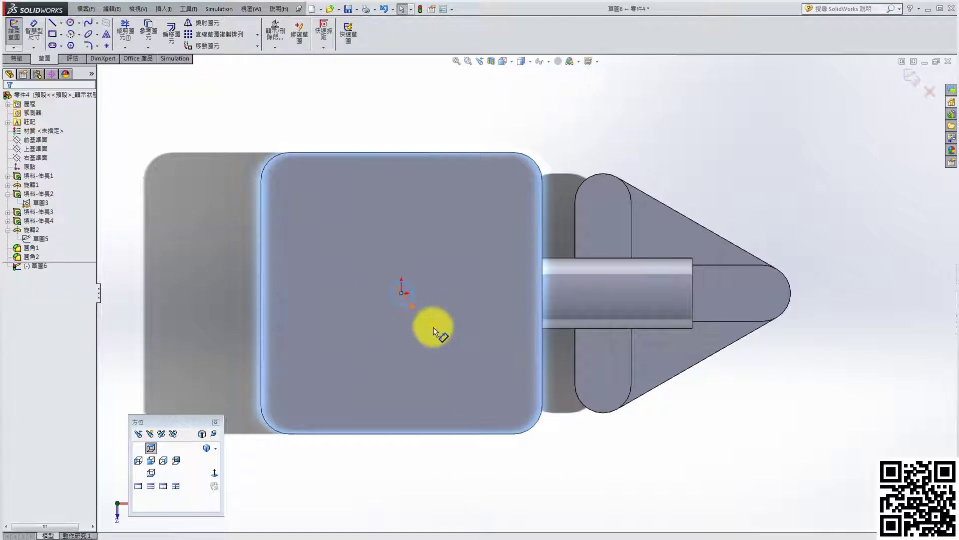
- Set the diameter of the circle on the plate's top face to 55 mm
{"action": "double_click", "coordinate": [433, 327]}
{"action": "type", "text": "55"}
{"action": "key", "text": "Return"}
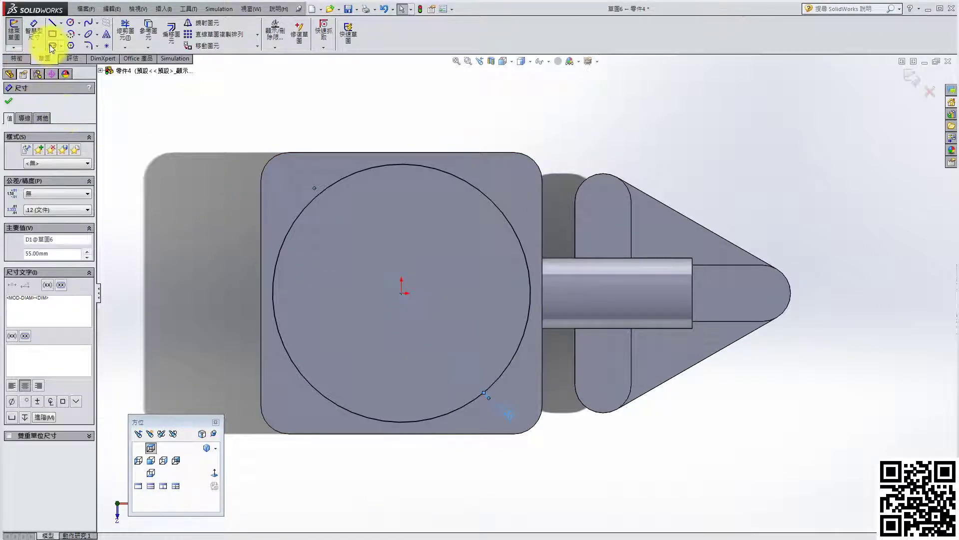
{"action": "left_click", "coordinate": [71, 23]}
{"action": "scroll", "coordinate": [420, 305], "scroll_direction": "down", "scroll_amount": 3}
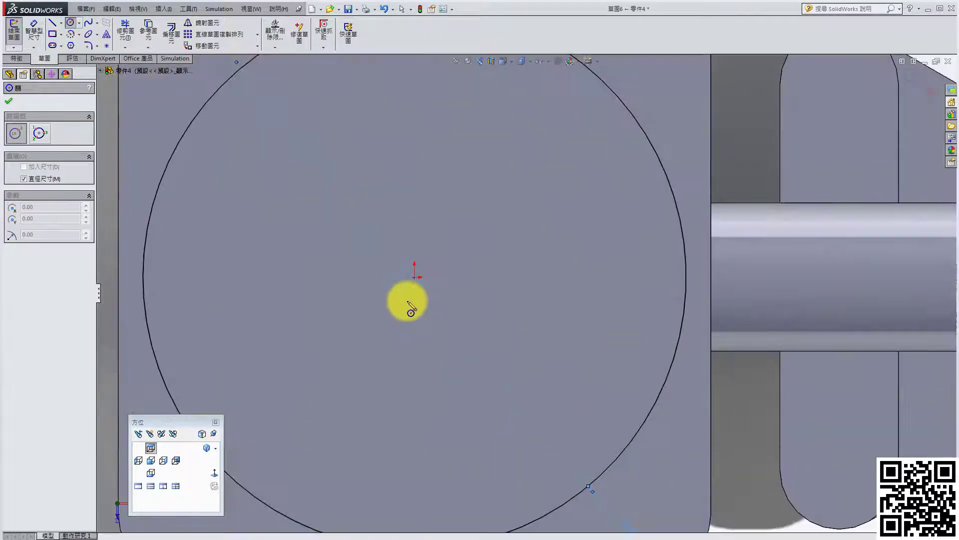
{"action": "scroll", "coordinate": [409, 307], "scroll_direction": "up", "scroll_amount": 2}
{"action": "left_click", "coordinate": [9, 101]}
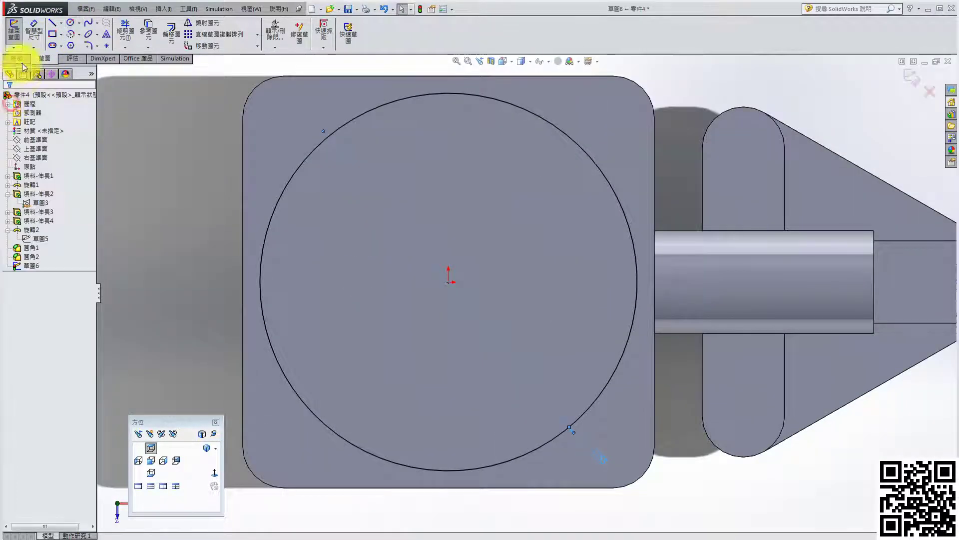
{"action": "left_click", "coordinate": [17, 59]}
{"action": "left_click", "coordinate": [23, 42]}
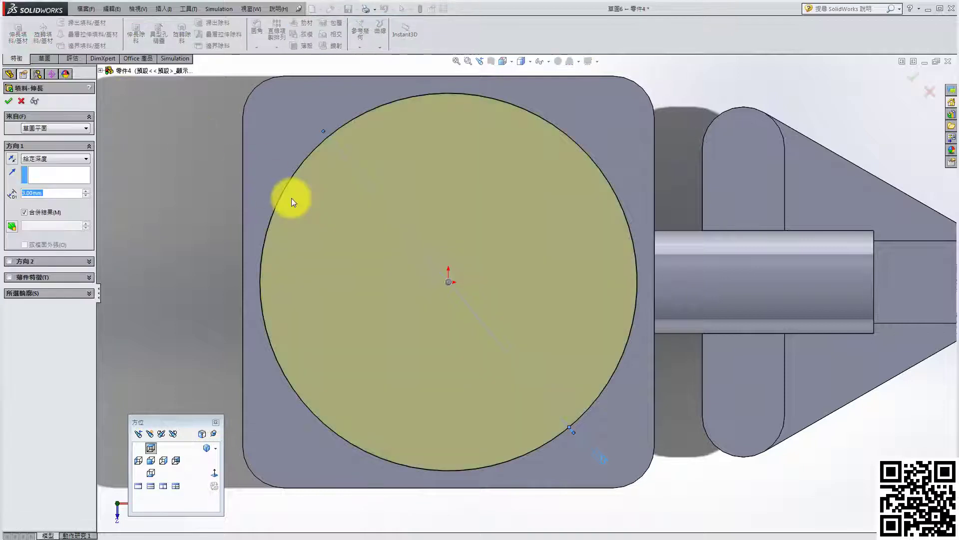
{"action": "left_click", "coordinate": [10, 100]}
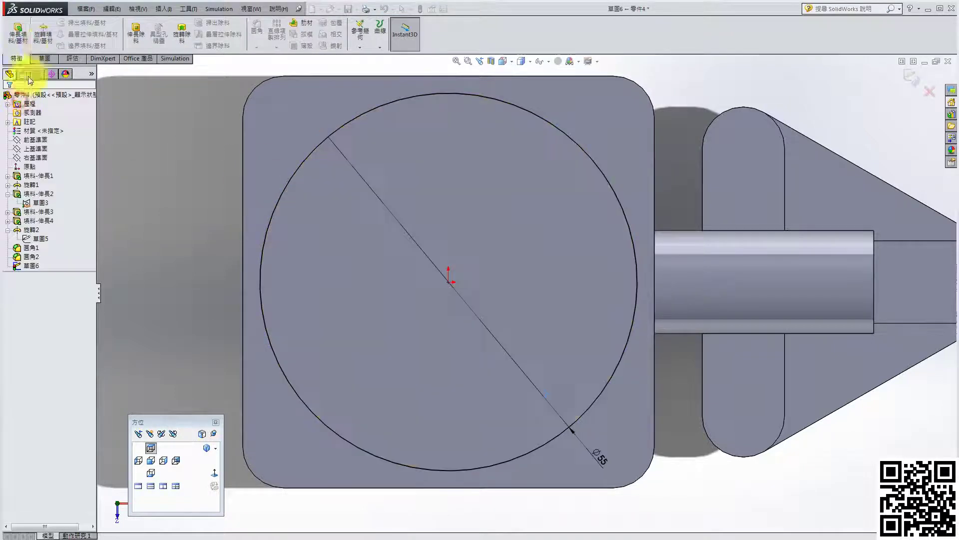
- Cut-extrude the 55 mm circle 1 mm deep into the plate's top face
{"action": "left_click", "coordinate": [142, 34]}
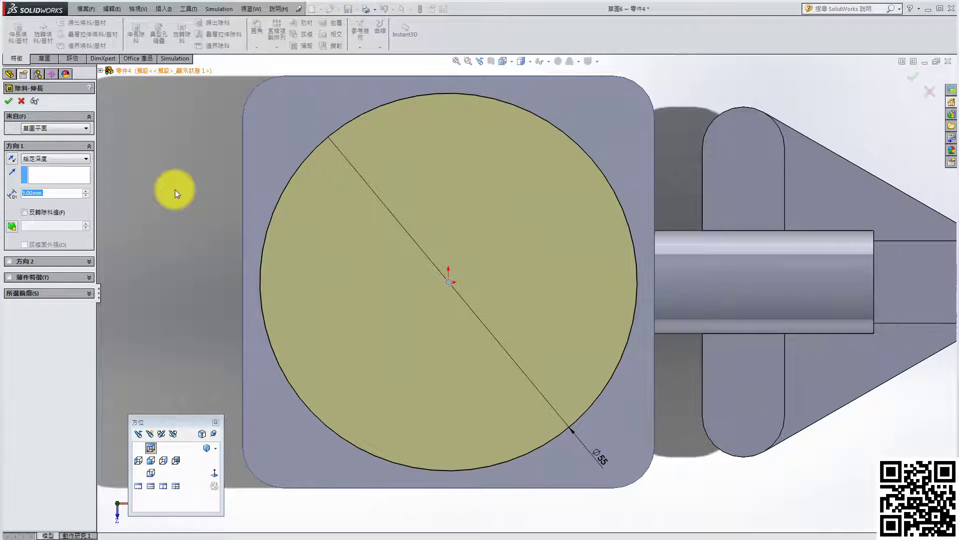
{"action": "type", "text": "1"}
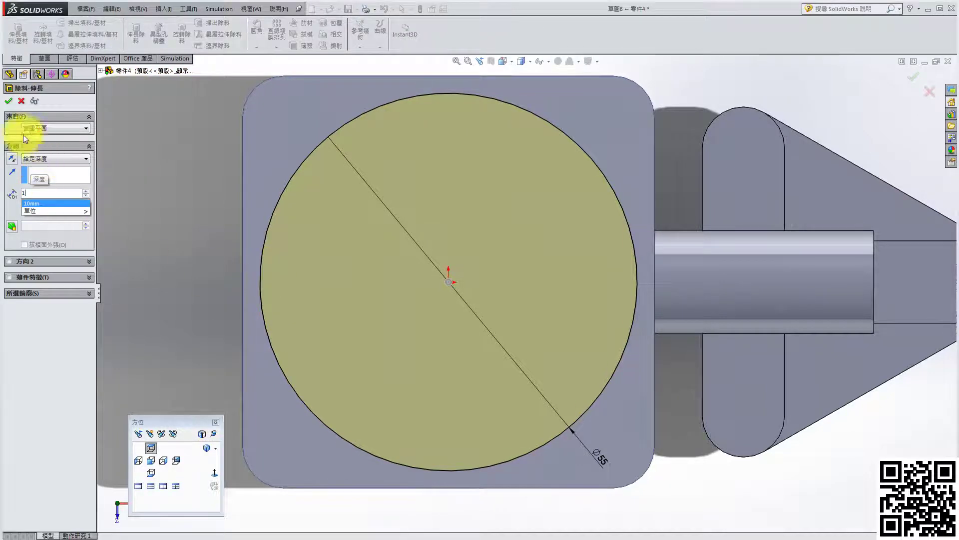
{"action": "left_click", "coordinate": [9, 100]}
{"action": "middle_click_drag", "start_coordinate": [333, 374], "coordinate": [313, 225]}
{"action": "left_click", "coordinate": [8, 101]}
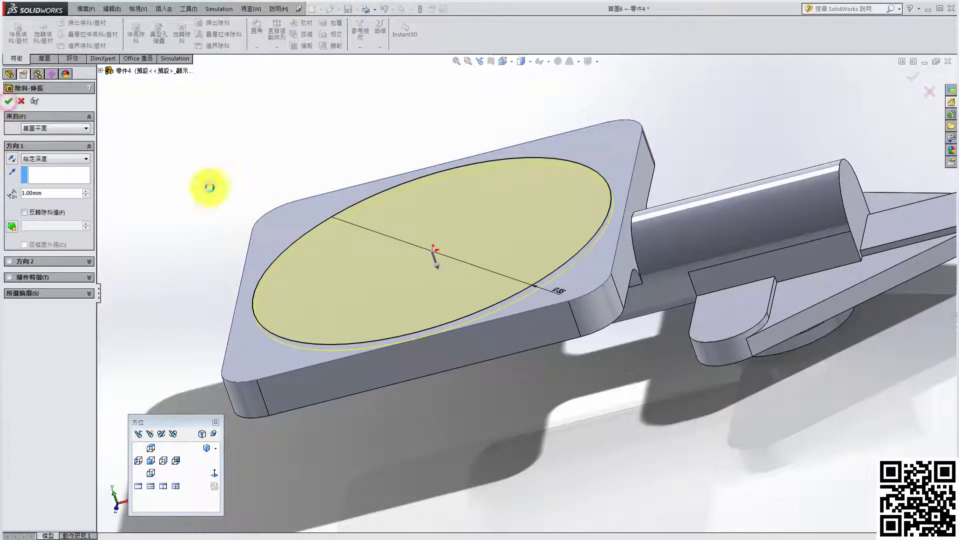
- Start a sketch on the floor of the circular recess, viewed face-on with the display set to hidden lines removed
{"action": "left_click", "coordinate": [413, 266]}
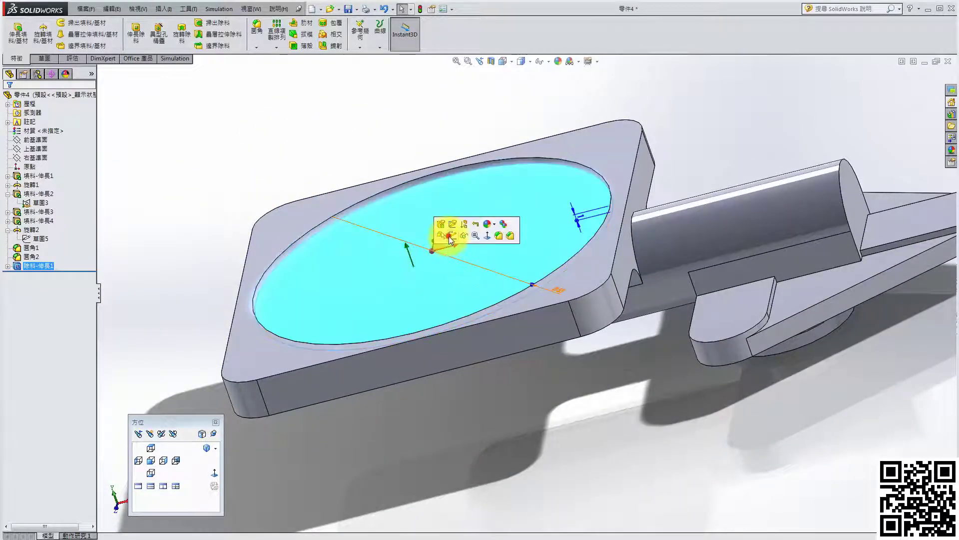
{"action": "left_click", "coordinate": [449, 236]}
{"action": "left_click", "coordinate": [215, 472]}
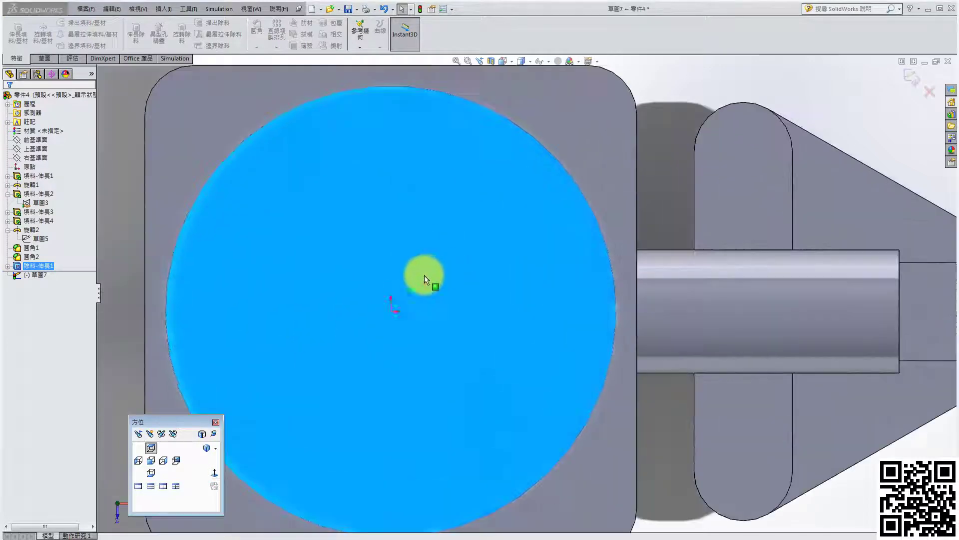
{"action": "scroll", "coordinate": [370, 307], "scroll_direction": "down", "scroll_amount": 2}
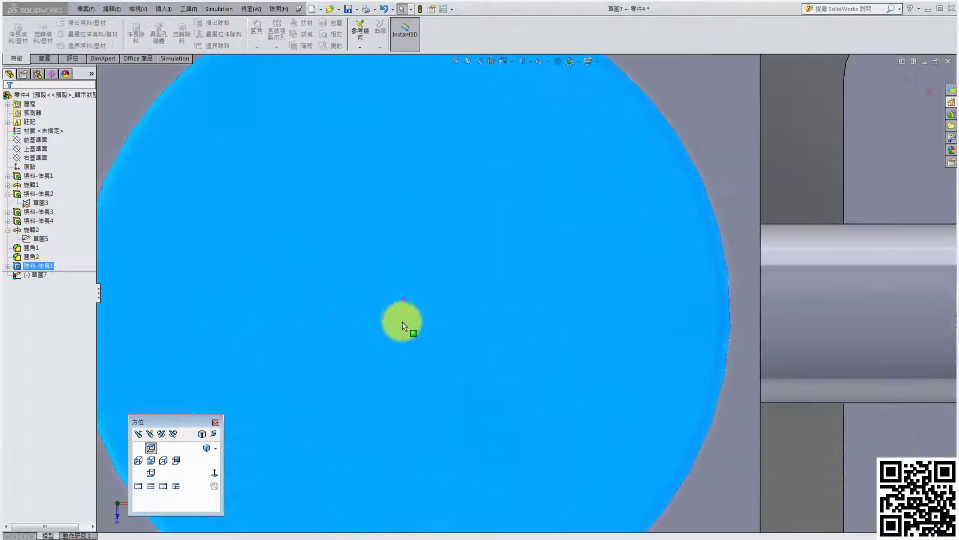
{"action": "left_click", "coordinate": [524, 65]}
{"action": "left_click", "coordinate": [523, 96]}
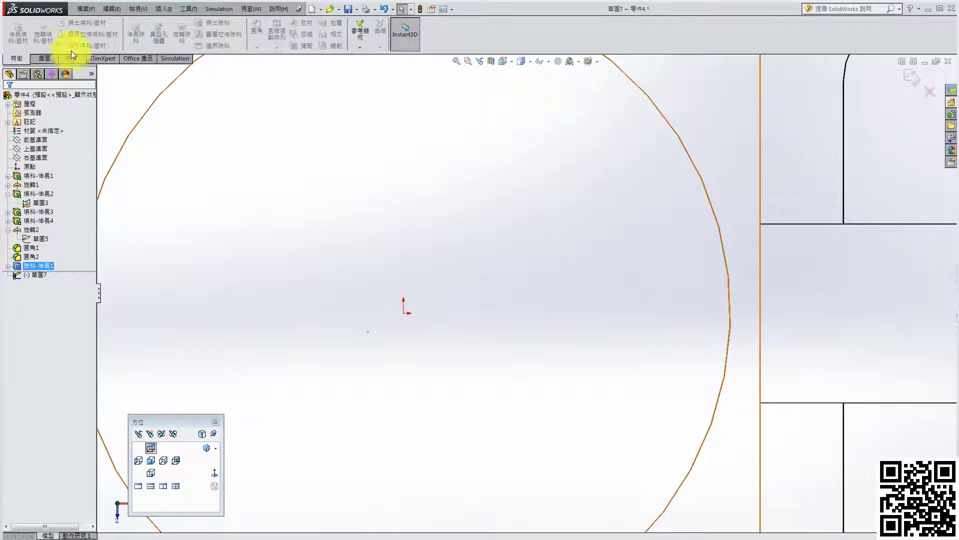
- Draw an 8 mm diameter circle centered on the origin in the recess-floor sketch
{"action": "left_click", "coordinate": [51, 58]}
{"action": "left_click", "coordinate": [70, 23]}
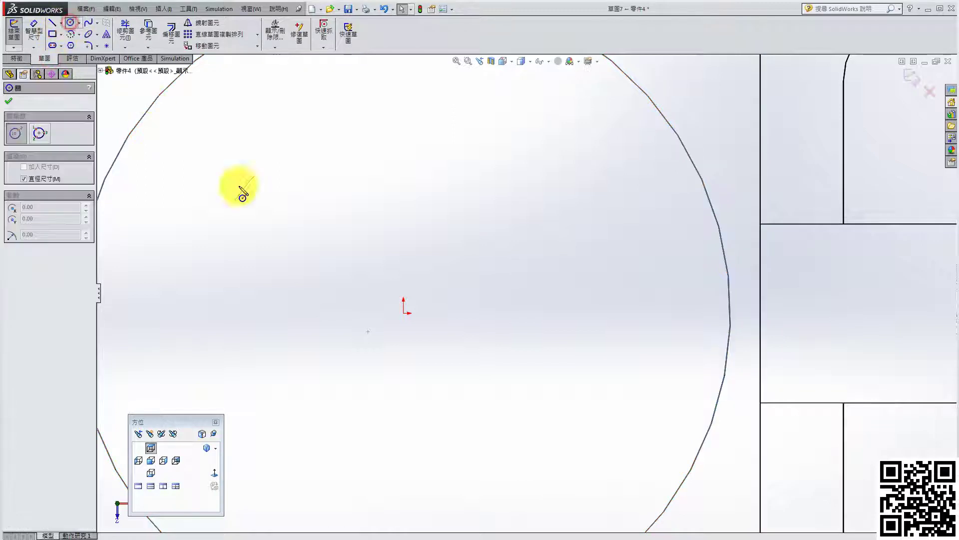
{"action": "scroll", "coordinate": [398, 348], "scroll_direction": "down", "scroll_amount": 1}
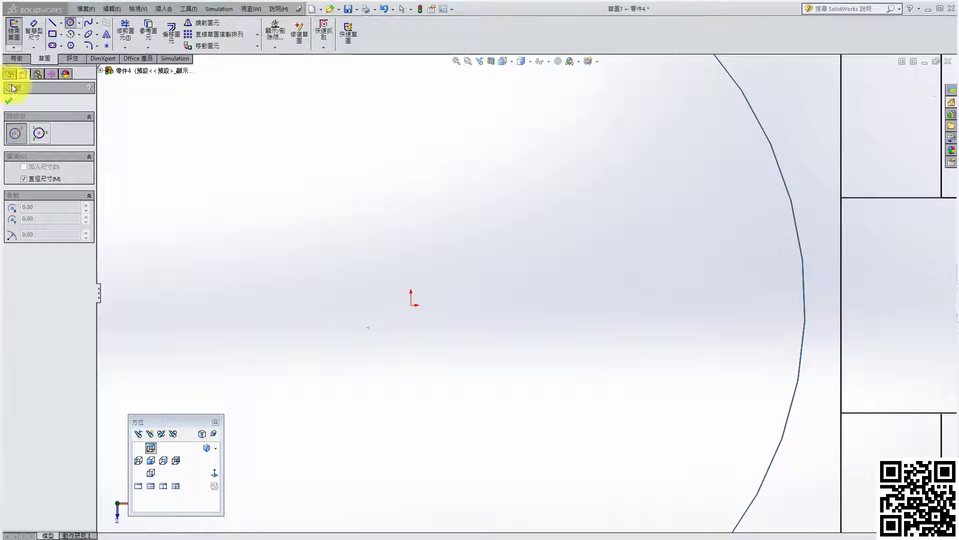
{"action": "left_click", "coordinate": [411, 305]}
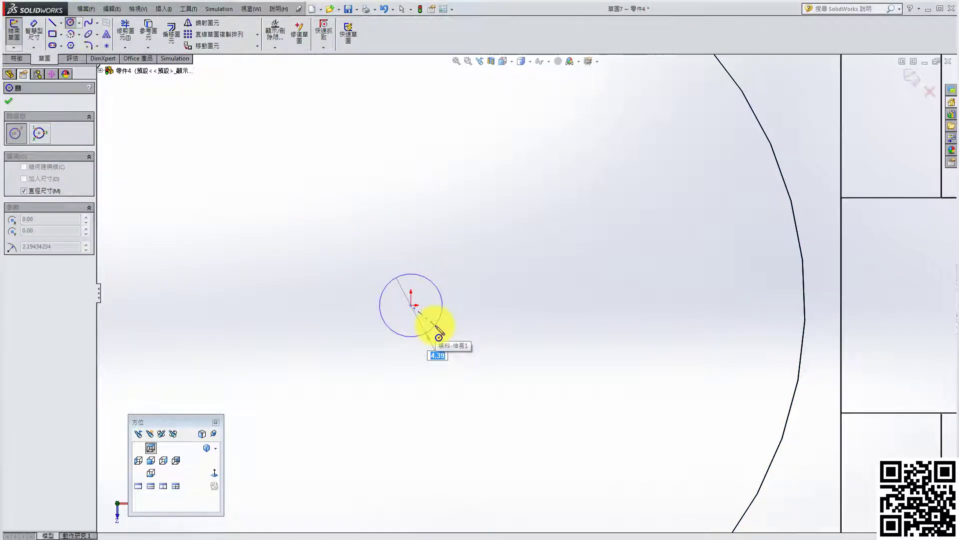
{"action": "type", "text": "5"}
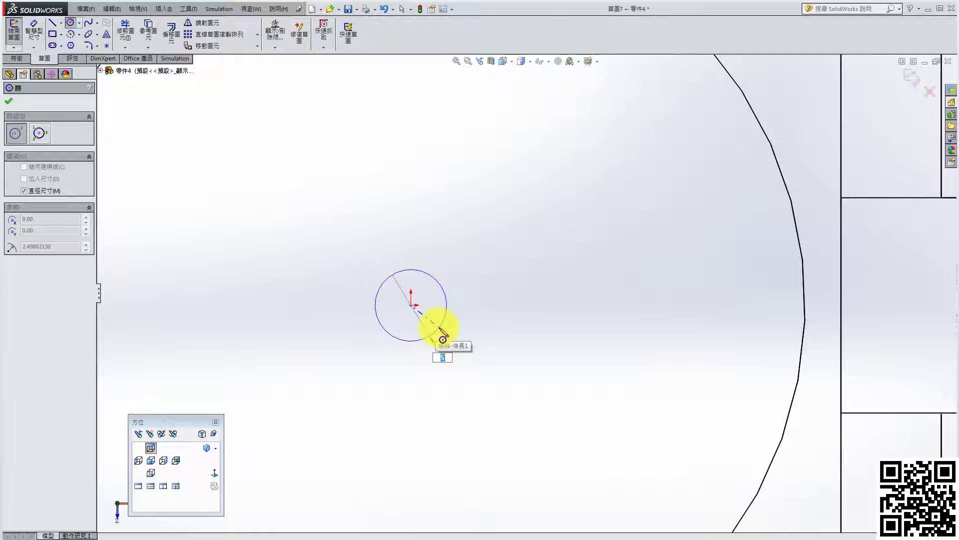
{"action": "type", "text": "8"}
{"action": "key", "text": "Return"}
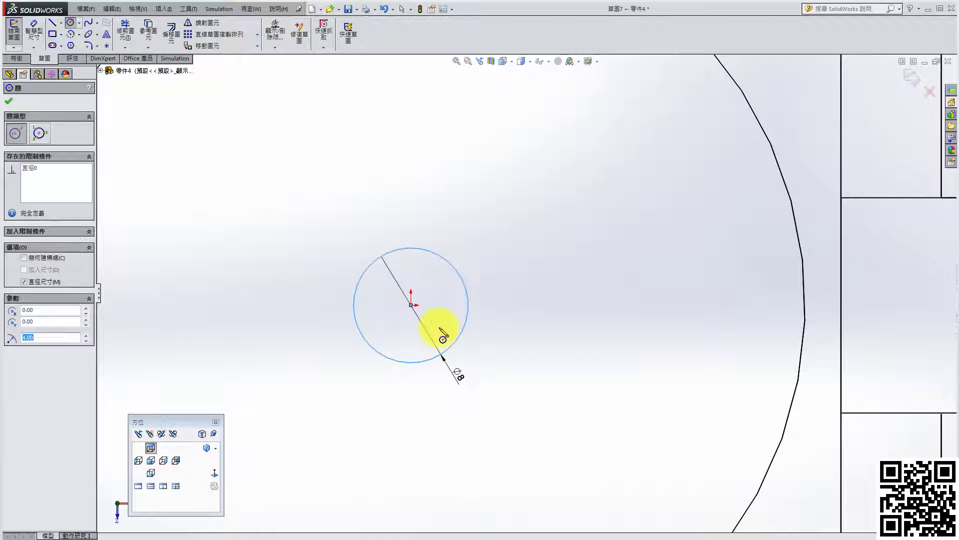
- Draw a 13 mm diameter circle with its center slightly below the origin
{"action": "left_click", "coordinate": [410, 328]}
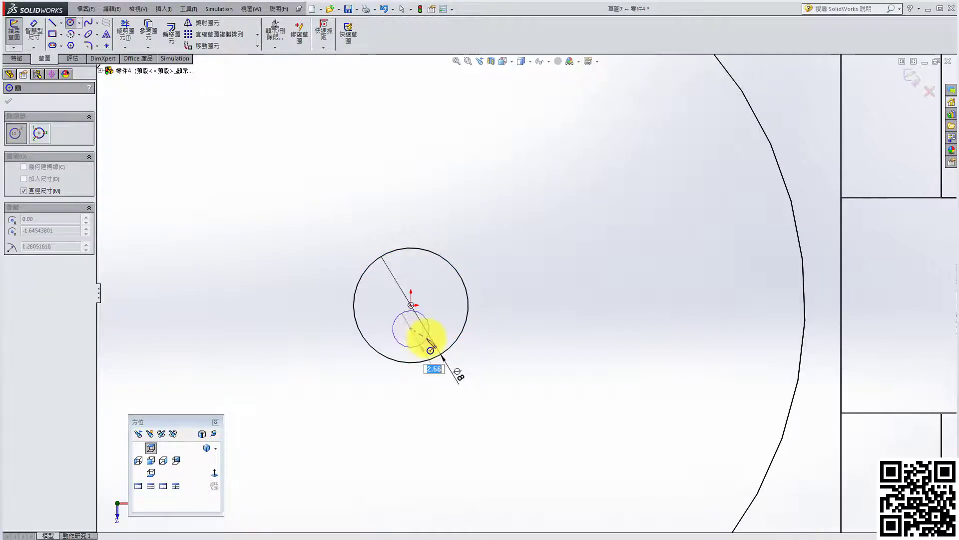
{"action": "type", "text": "13"}
{"action": "key", "text": "Return"}
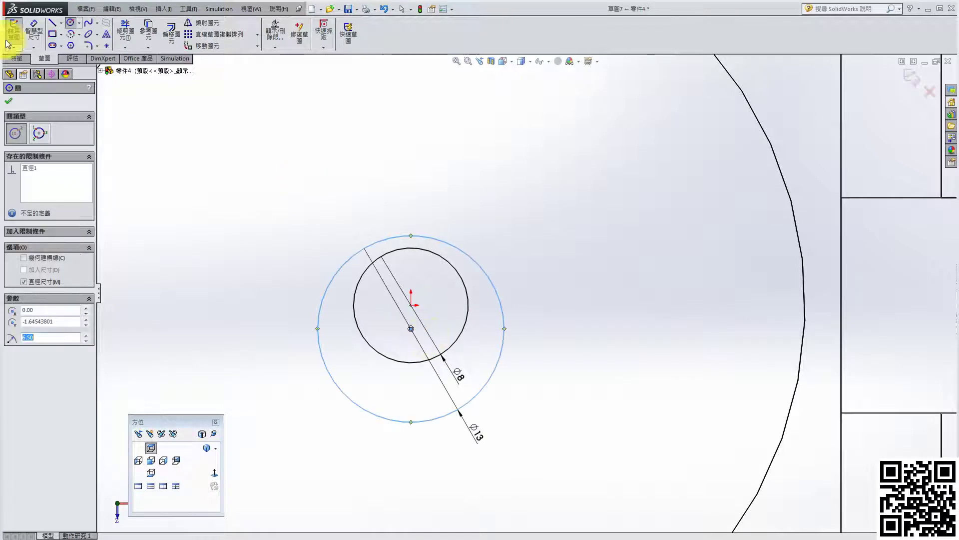
- Dimension the vertical distance between the origin and the 13 mm circle's center as 2 mm
{"action": "left_click", "coordinate": [34, 29]}
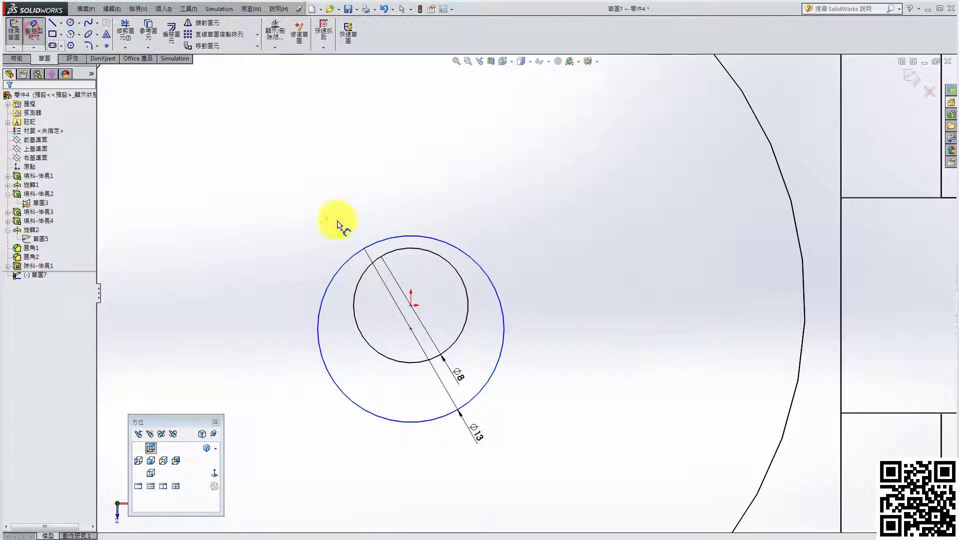
{"action": "left_click", "coordinate": [411, 305]}
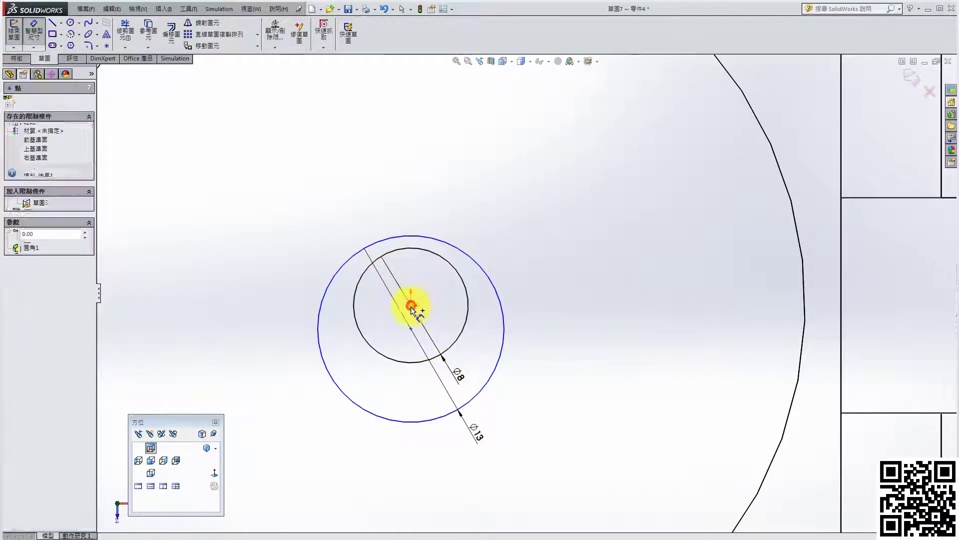
{"action": "left_click", "coordinate": [412, 328]}
{"action": "left_click", "coordinate": [563, 314]}
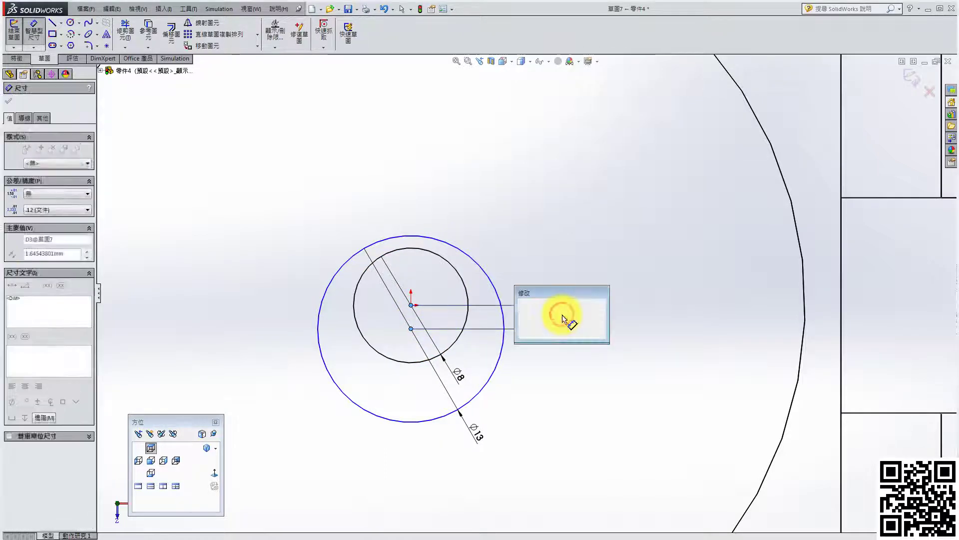
{"action": "type", "text": "2"}
{"action": "key", "text": "Return"}
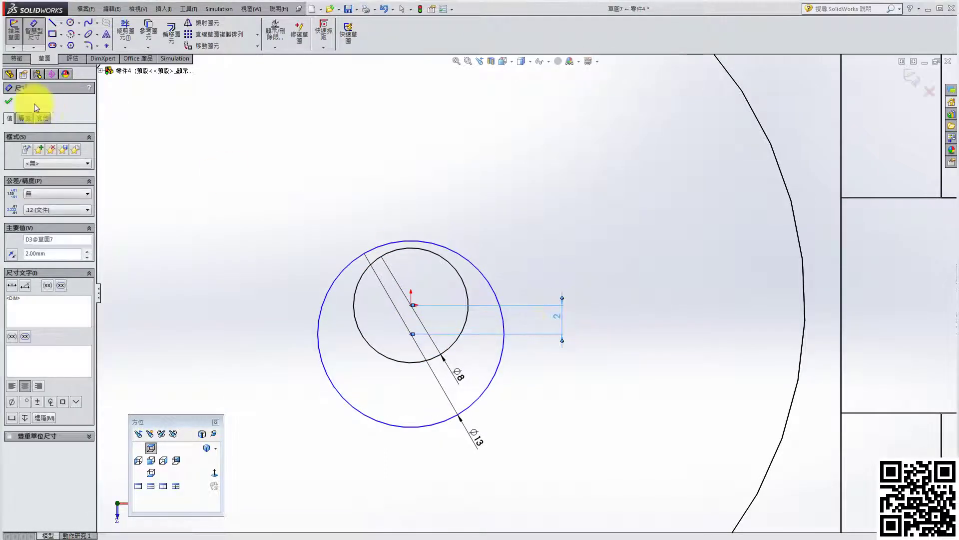
{"action": "left_click", "coordinate": [8, 101]}
- Constrain the 13 mm circle's center to be vertically aligned with the origin
{"action": "left_click", "coordinate": [411, 305]}
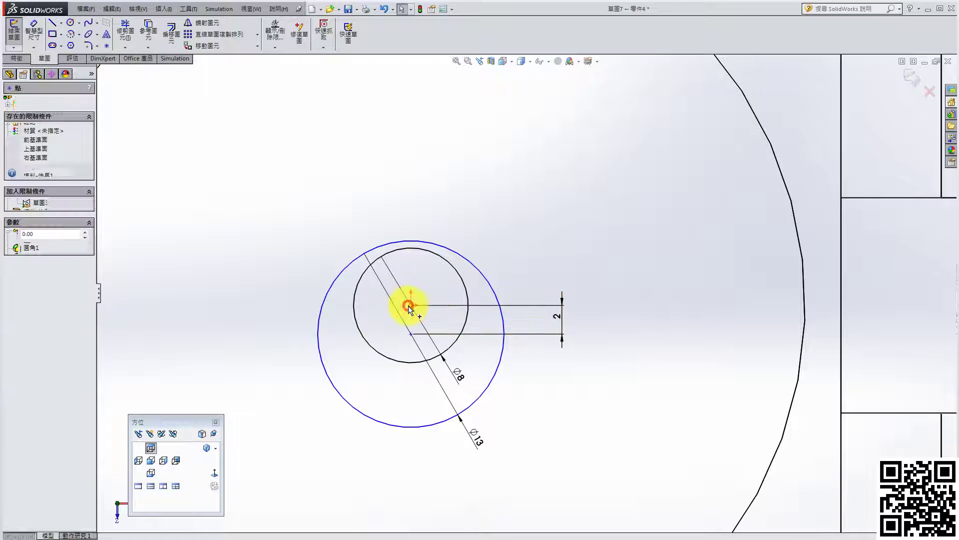
{"action": "left_click", "coordinate": [411, 334], "text": "ctrl"}
{"action": "left_click", "coordinate": [520, 230]}
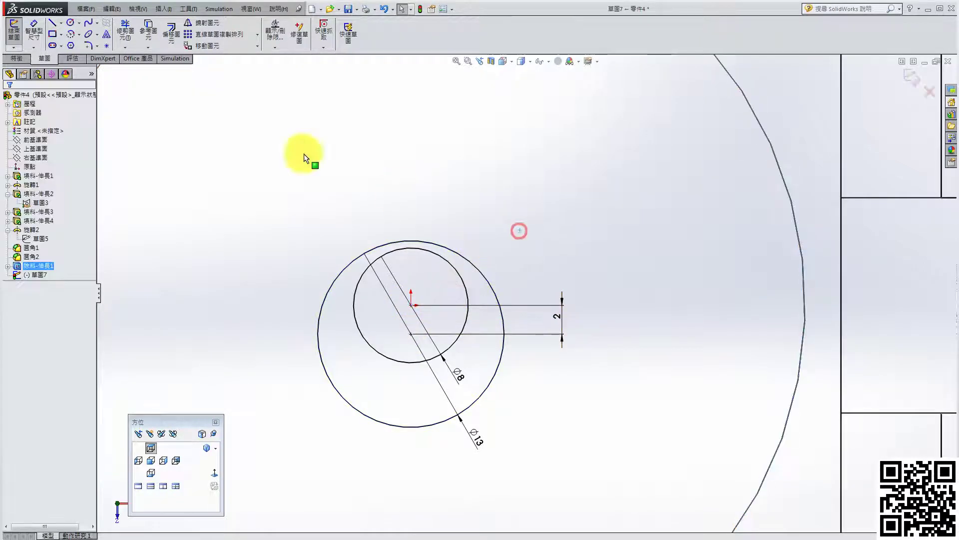
- Draw a tall center rectangle about 4.7 mm wide and 18 mm high, centered on the origin across both circles
{"action": "left_click", "coordinate": [52, 23]}
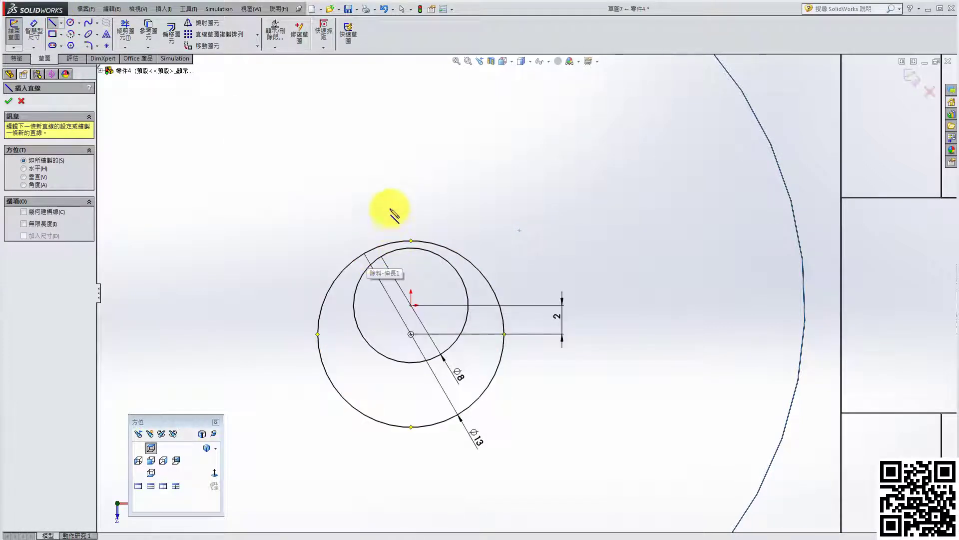
{"action": "left_click", "coordinate": [52, 34]}
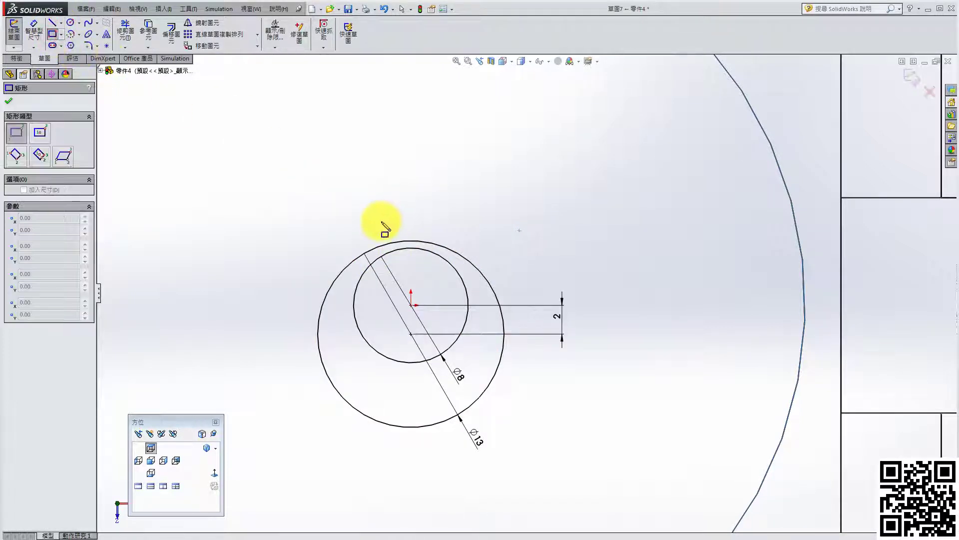
{"action": "left_click", "coordinate": [61, 37]}
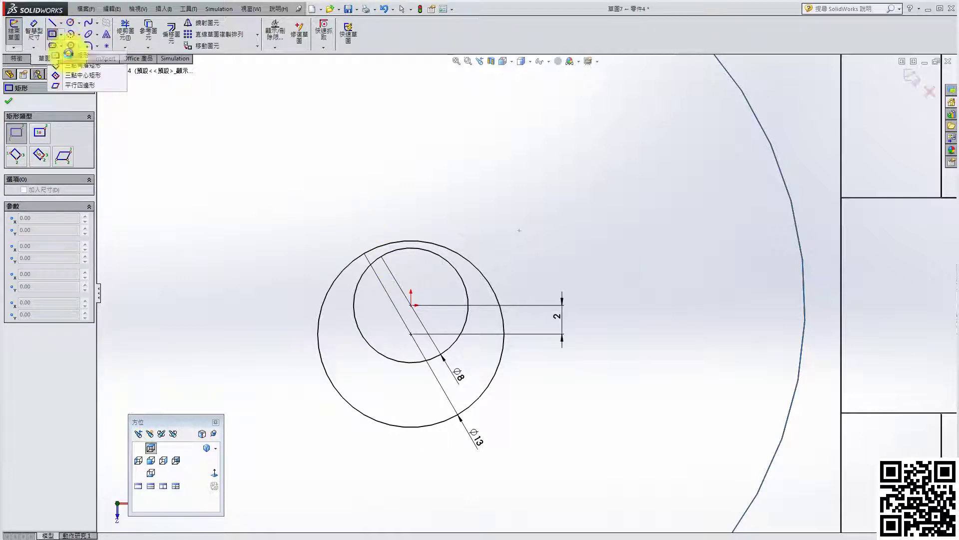
{"action": "left_click", "coordinate": [75, 53]}
{"action": "left_click", "coordinate": [411, 305]}
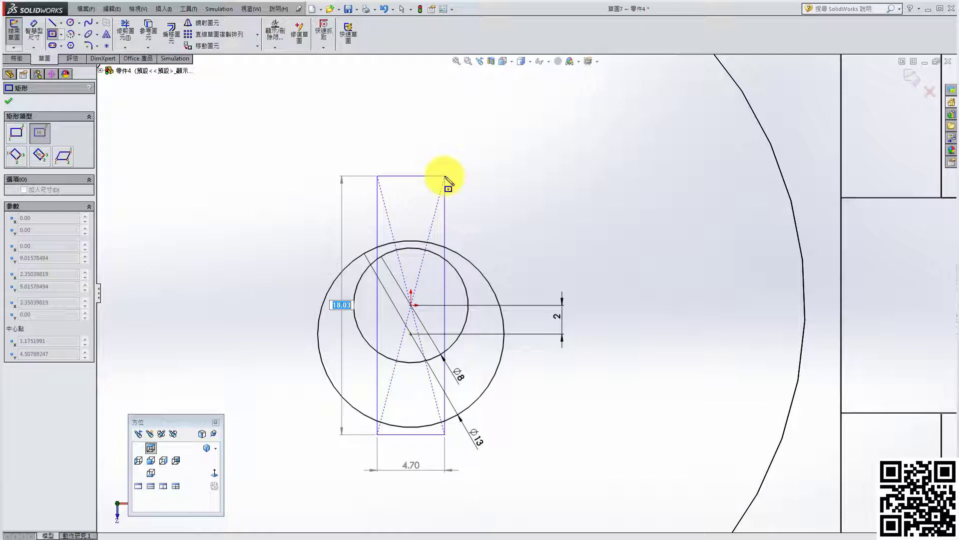
{"action": "left_click", "coordinate": [446, 176]}
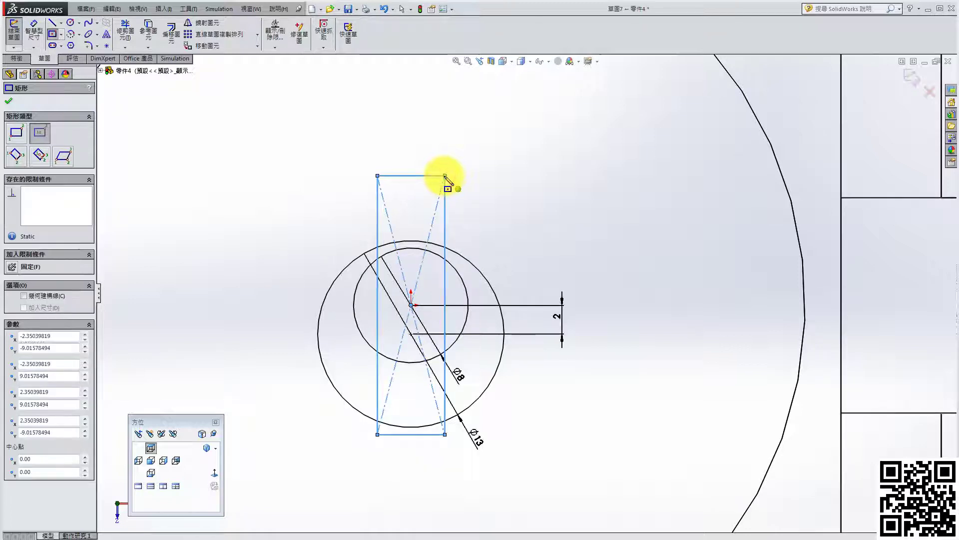
- Dimension the width of the center rectangle at its upper edge
{"action": "left_click", "coordinate": [33, 30]}
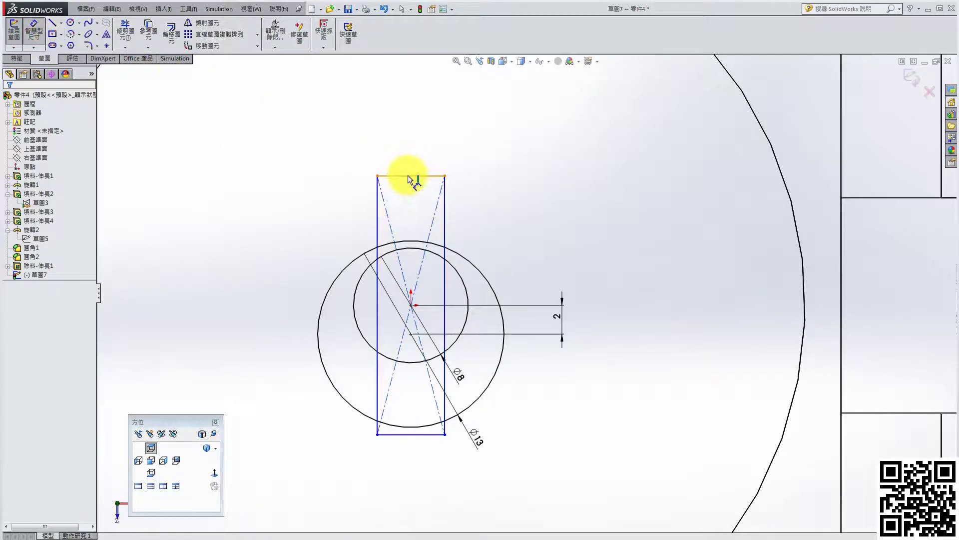
- Dimension the width of the vertical center rectangle as 6 mm
{"action": "left_click", "coordinate": [409, 176]}
{"action": "left_click", "coordinate": [407, 157]}
{"action": "type", "text": "6.00mm"}
{"action": "key", "text": "Return"}
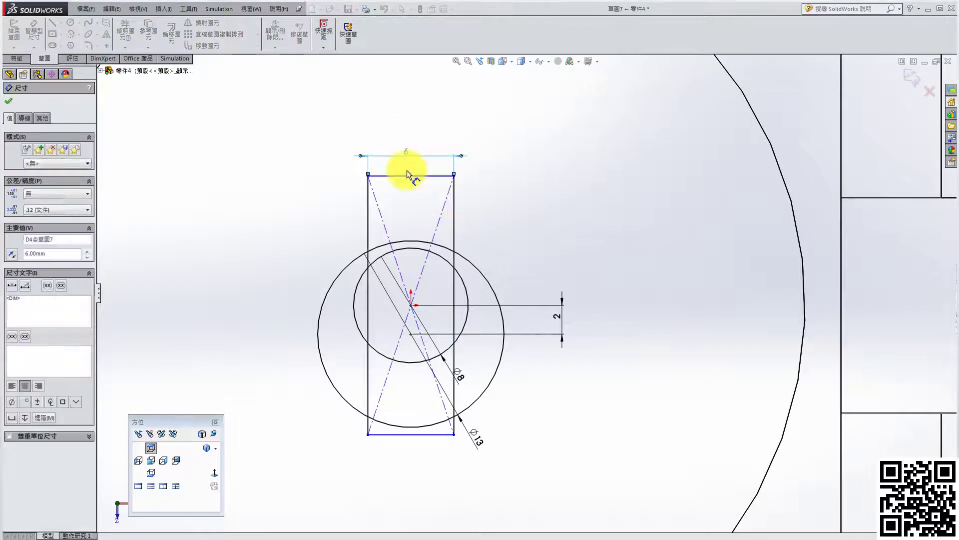
{"action": "left_click", "coordinate": [11, 99]}
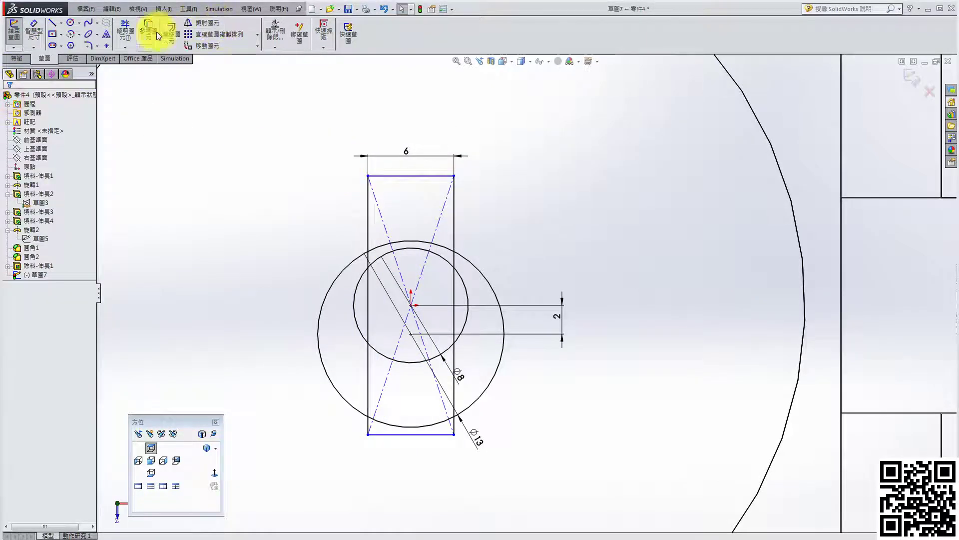
- Trim the rectangle and circles, keeping the side arcs and two lower vertical segments between the circles, and reposition the 13 mm diameter dimension outside the profile
{"action": "left_click", "coordinate": [125, 34]}
{"action": "scroll", "coordinate": [392, 262], "scroll_direction": "down", "scroll_amount": 2}
{"action": "scroll", "coordinate": [375, 225], "scroll_direction": "down", "scroll_amount": 1}
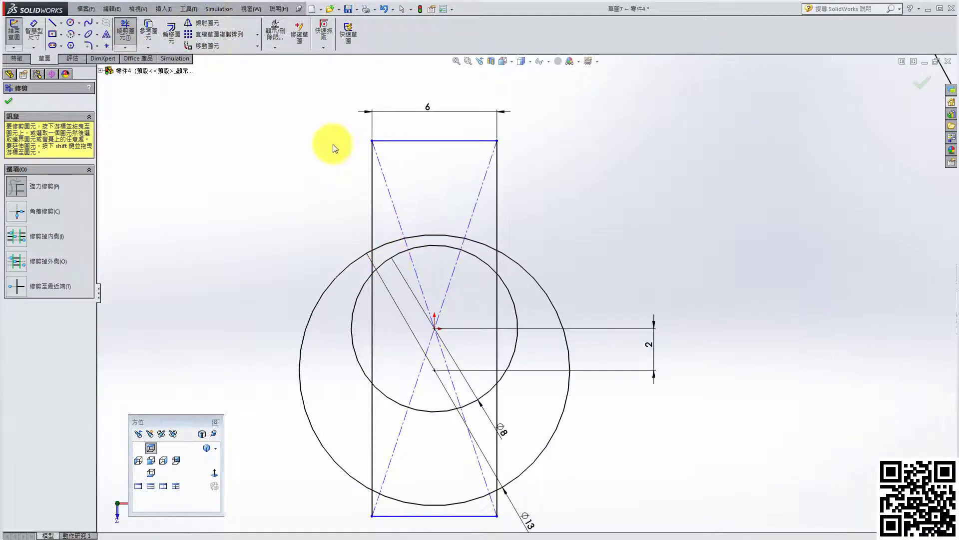
{"action": "left_click_drag", "start_coordinate": [333, 144], "coordinate": [430, 173]}
{"action": "mouse_move", "coordinate": [410, 237]}
{"action": "left_mouse_down"}
{"action": "mouse_move", "coordinate": [396, 261]}
{"action": "mouse_move", "coordinate": [385, 220]}
{"action": "mouse_move", "coordinate": [479, 243]}
{"action": "left_mouse_up"}
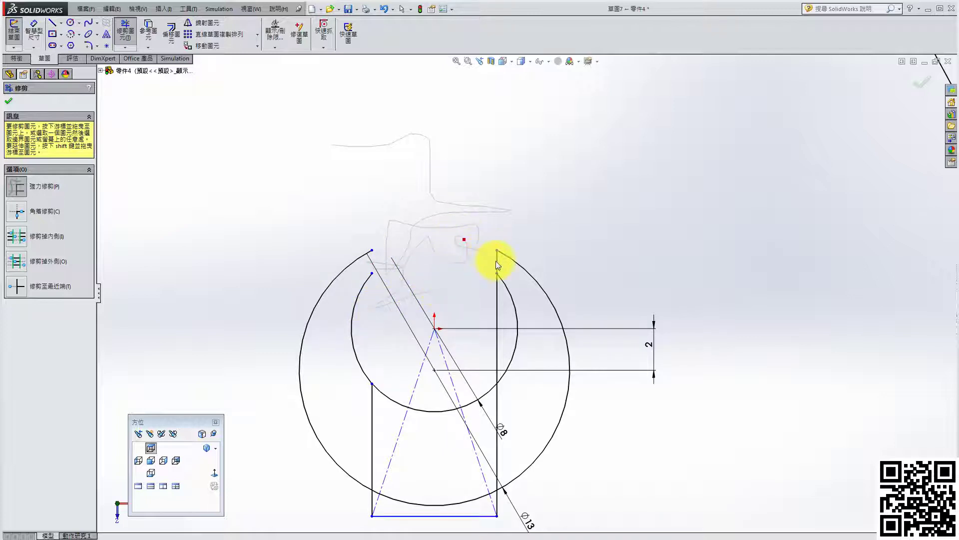
{"action": "left_click_drag", "start_coordinate": [499, 270], "coordinate": [440, 276]}
{"action": "mouse_move", "coordinate": [497, 328]}
{"action": "left_mouse_down"}
{"action": "mouse_move", "coordinate": [428, 354]}
{"action": "mouse_move", "coordinate": [400, 385]}
{"action": "mouse_move", "coordinate": [419, 508]}
{"action": "mouse_move", "coordinate": [362, 515]}
{"action": "mouse_move", "coordinate": [402, 502]}
{"action": "mouse_move", "coordinate": [438, 471]}
{"action": "mouse_move", "coordinate": [421, 407]}
{"action": "mouse_move", "coordinate": [376, 507]}
{"action": "mouse_move", "coordinate": [488, 497]}
{"action": "mouse_move", "coordinate": [450, 471]}
{"action": "mouse_move", "coordinate": [475, 398]}
{"action": "mouse_move", "coordinate": [472, 370]}
{"action": "left_mouse_up"}
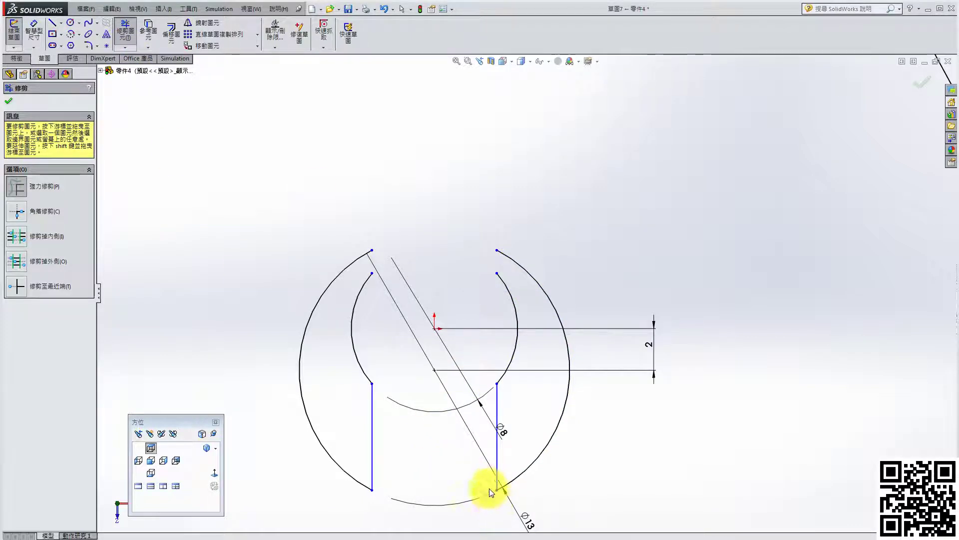
{"action": "left_click", "coordinate": [10, 98]}
{"action": "left_click_drag", "start_coordinate": [524, 515], "coordinate": [633, 456]}
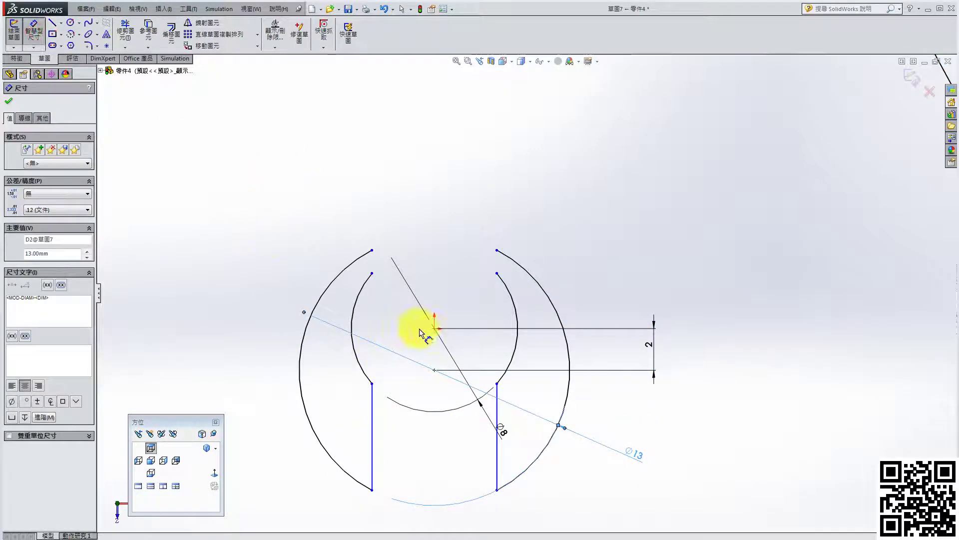
- Try dimensioning the left vertical line 3 mm from the origin
{"action": "left_click", "coordinate": [435, 328]}
{"action": "left_click", "coordinate": [373, 422]}
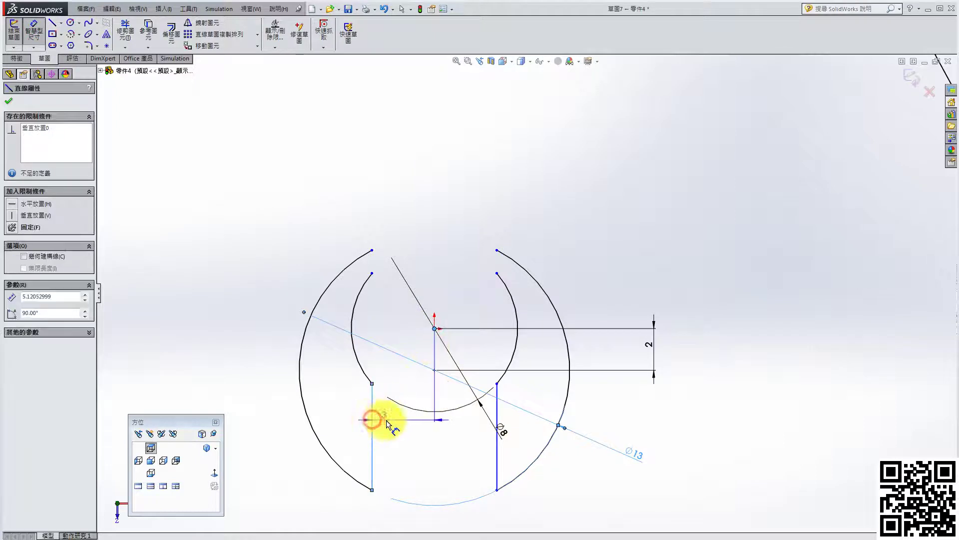
{"action": "left_click", "coordinate": [407, 356]}
{"action": "left_click", "coordinate": [371, 346]}
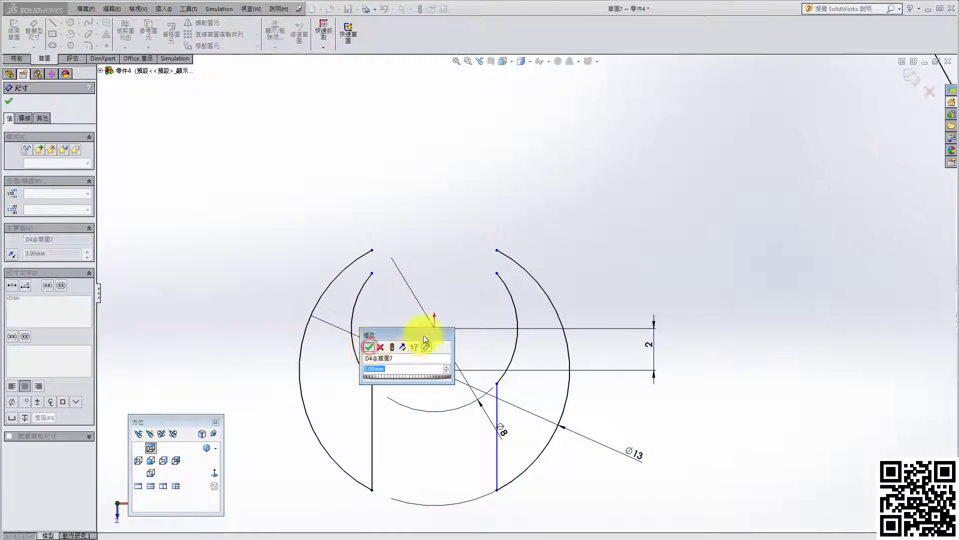
- Dimension the two vertical lines 6 mm apart and place that dimension below the profile
{"action": "left_click", "coordinate": [434, 330]}
{"action": "left_click", "coordinate": [497, 414]}
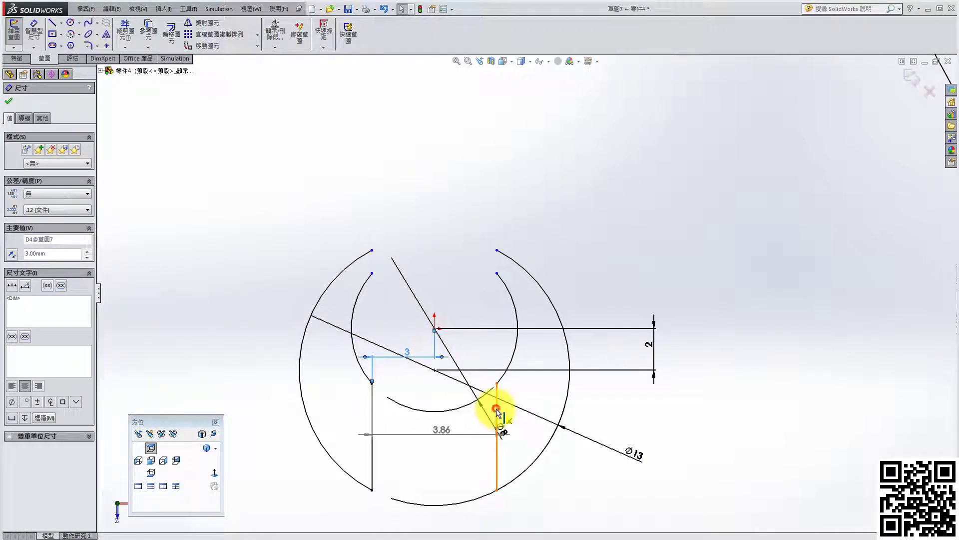
{"action": "key", "text": "Escape"}
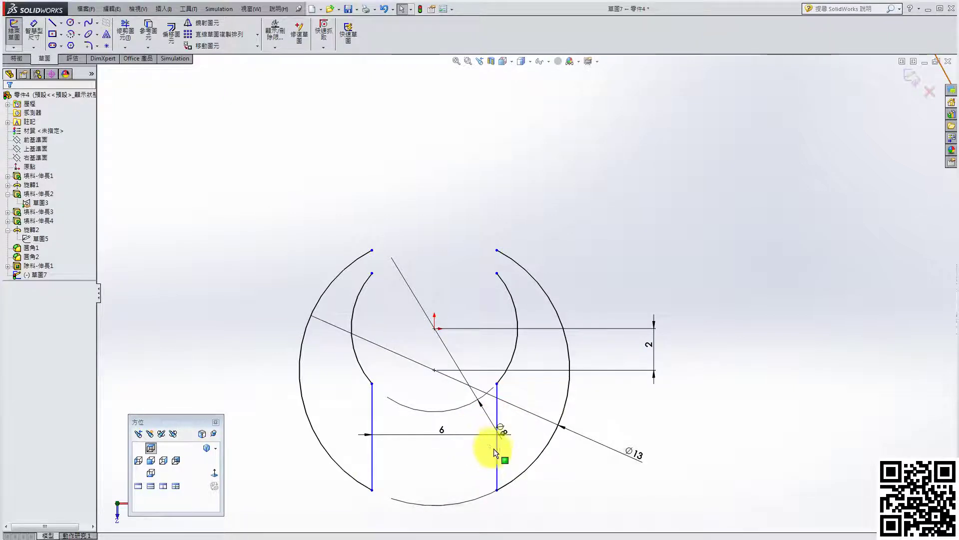
{"action": "left_click_drag", "start_coordinate": [448, 431], "coordinate": [448, 517]}
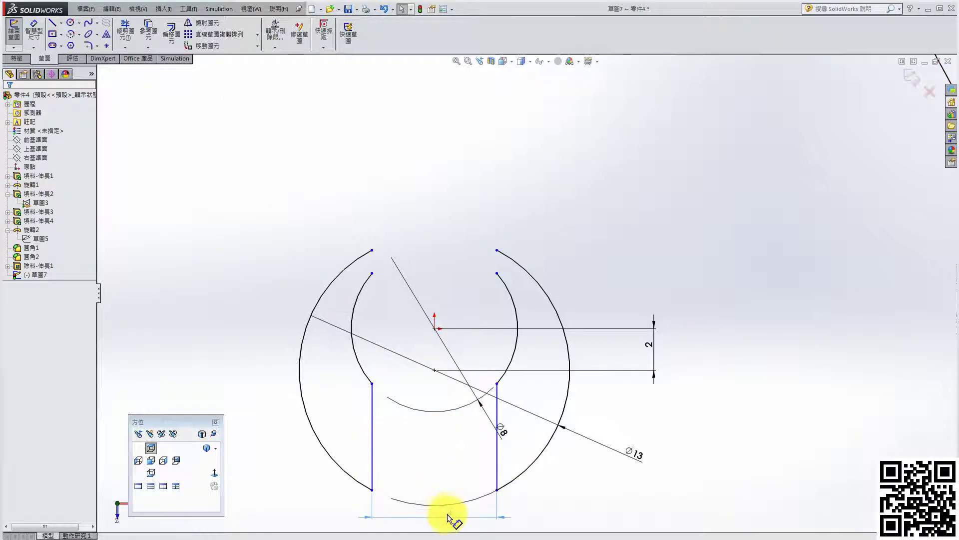
{"action": "left_click", "coordinate": [497, 445]}
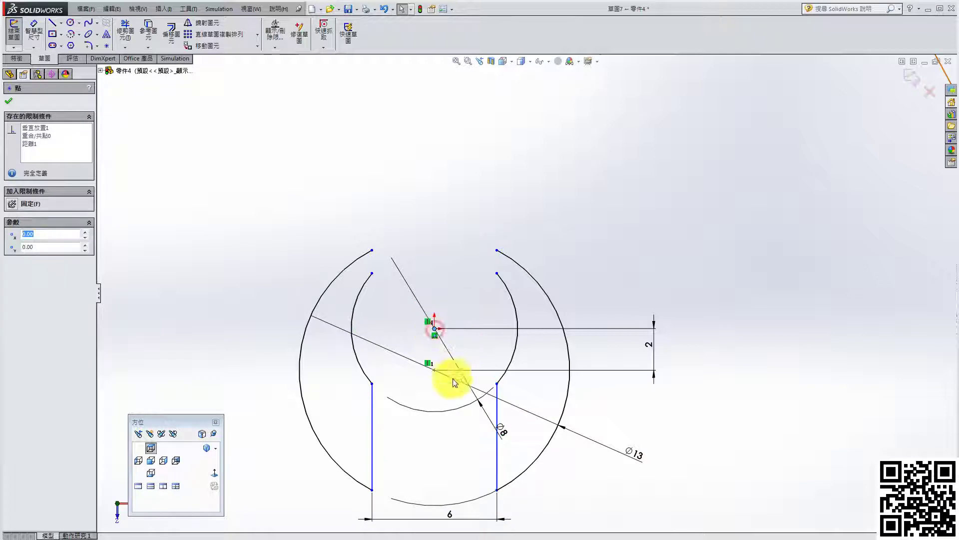
{"action": "key", "text": "Escape"}
- Dimension the right vertical line 3 mm from the origin
{"action": "left_click", "coordinate": [33, 30]}
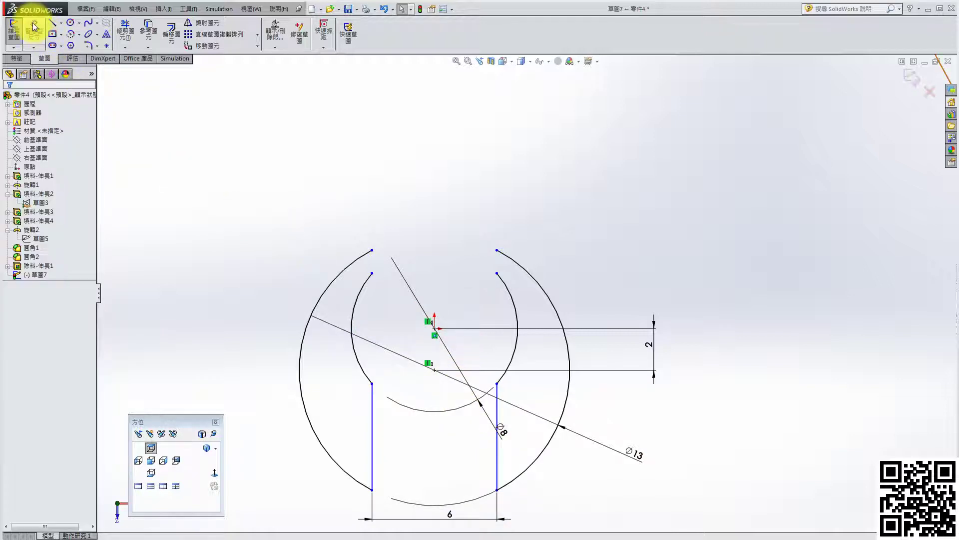
{"action": "left_click", "coordinate": [497, 409]}
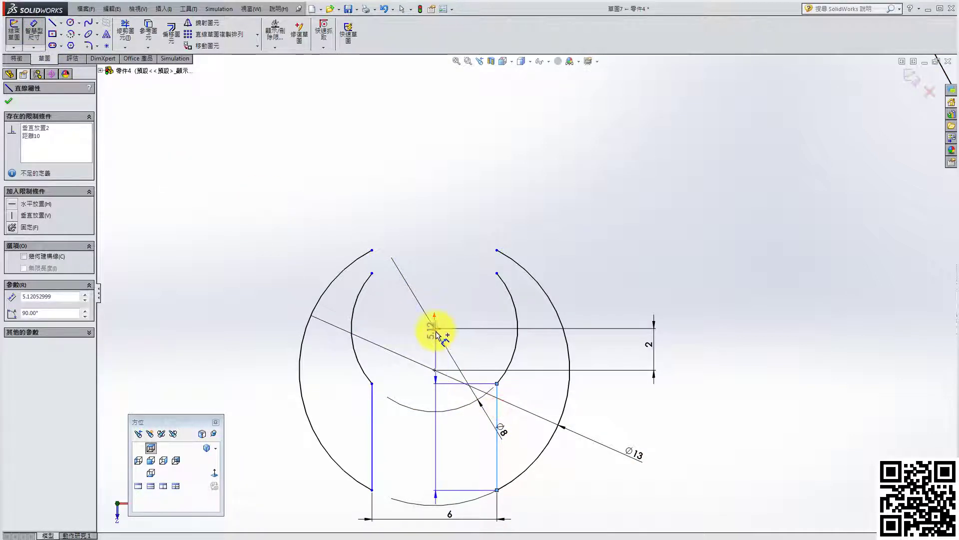
{"action": "left_click", "coordinate": [434, 329]}
{"action": "left_click", "coordinate": [464, 422]}
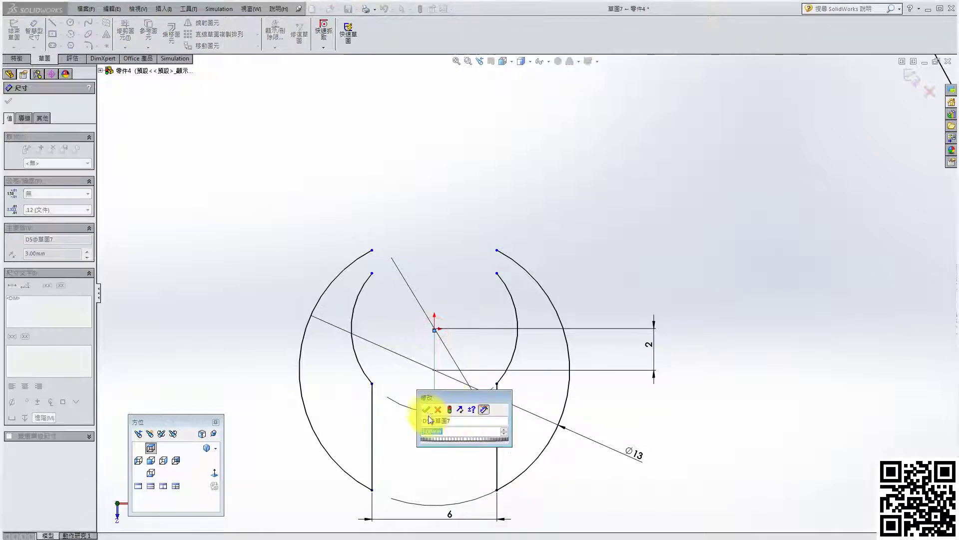
{"action": "left_click", "coordinate": [425, 403]}
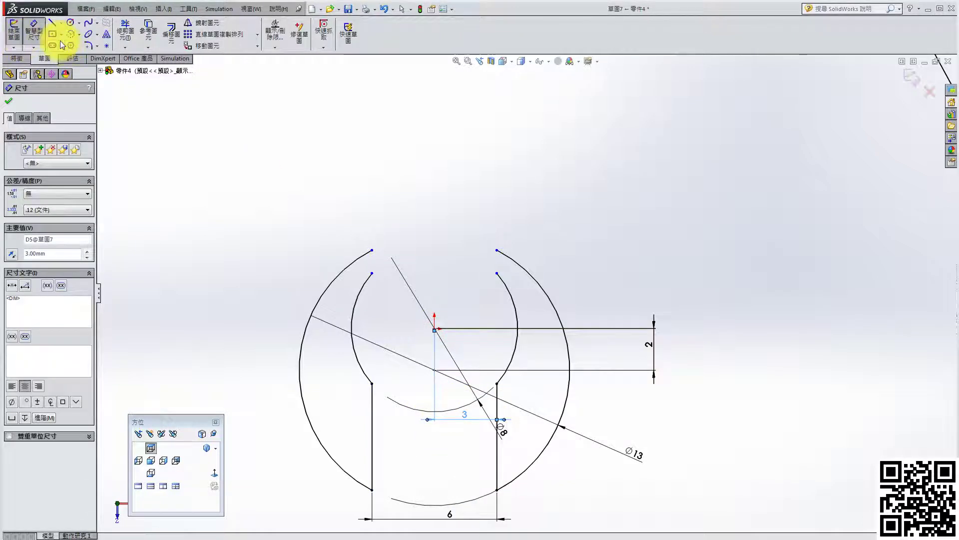
{"action": "left_click", "coordinate": [77, 37]}
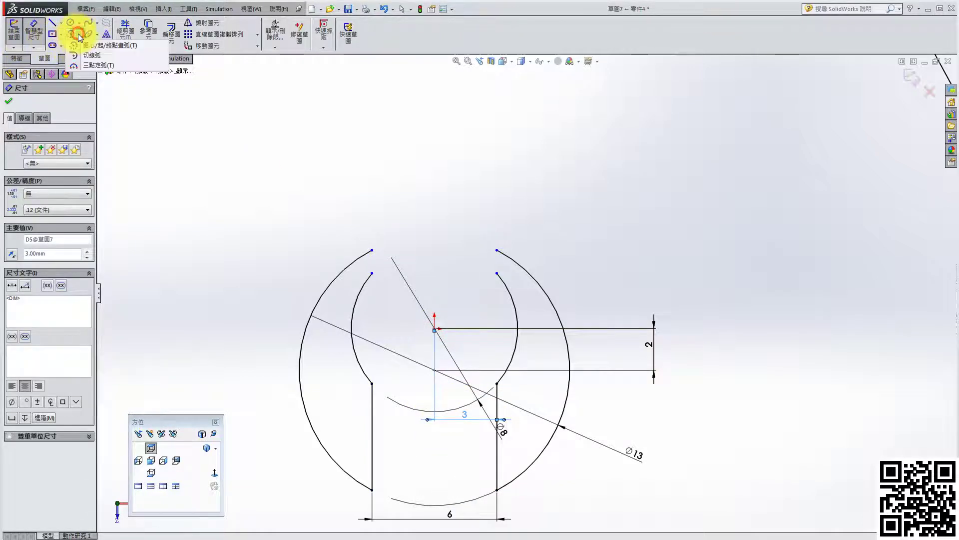
{"action": "left_click", "coordinate": [80, 46]}
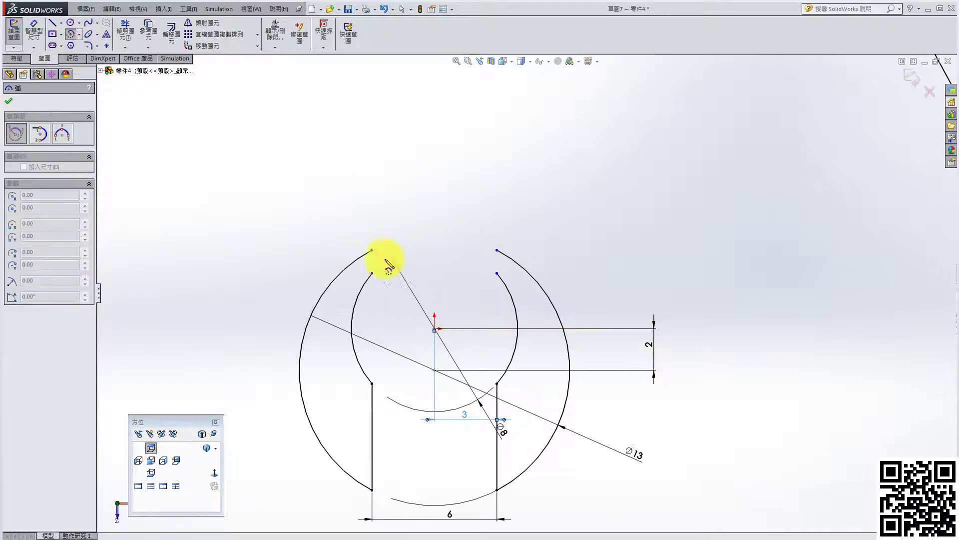
{"action": "left_click", "coordinate": [372, 273]}
{"action": "left_click", "coordinate": [372, 250]}
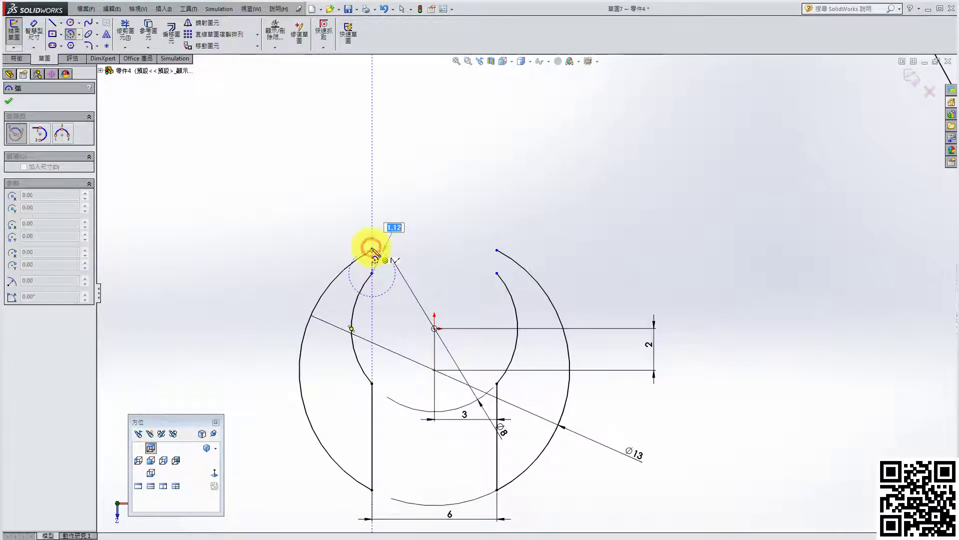
{"action": "key", "text": "Escape"}
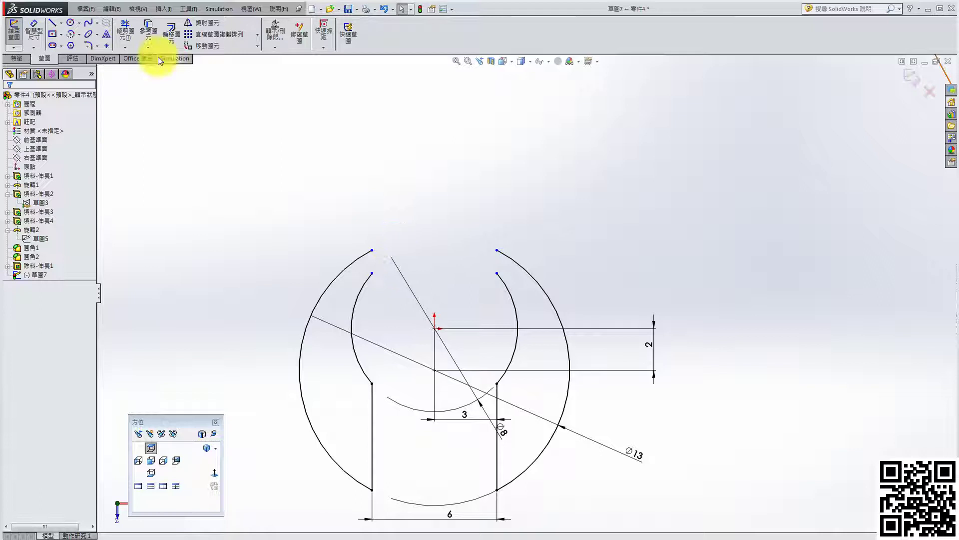
- Join the upper endpoints of the outer and inner arcs on both sides with tangent arcs
{"action": "left_click", "coordinate": [79, 35]}
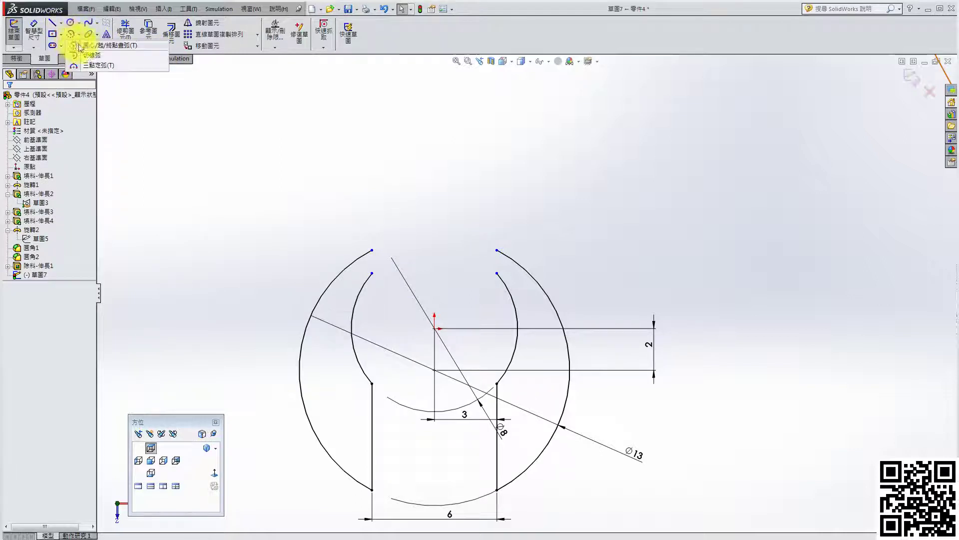
{"action": "left_click", "coordinate": [87, 56]}
{"action": "left_click", "coordinate": [372, 251]}
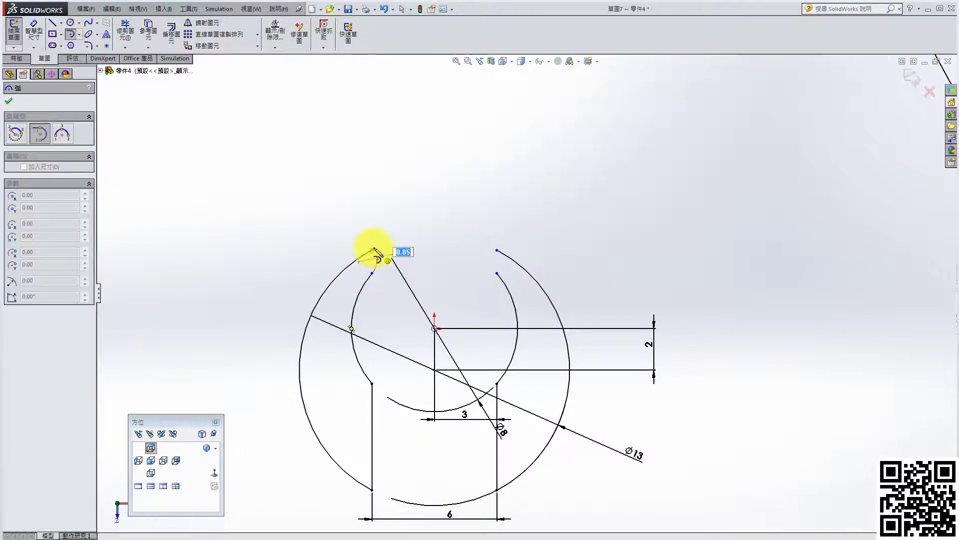
{"action": "left_click", "coordinate": [372, 273]}
{"action": "left_click", "coordinate": [498, 250]}
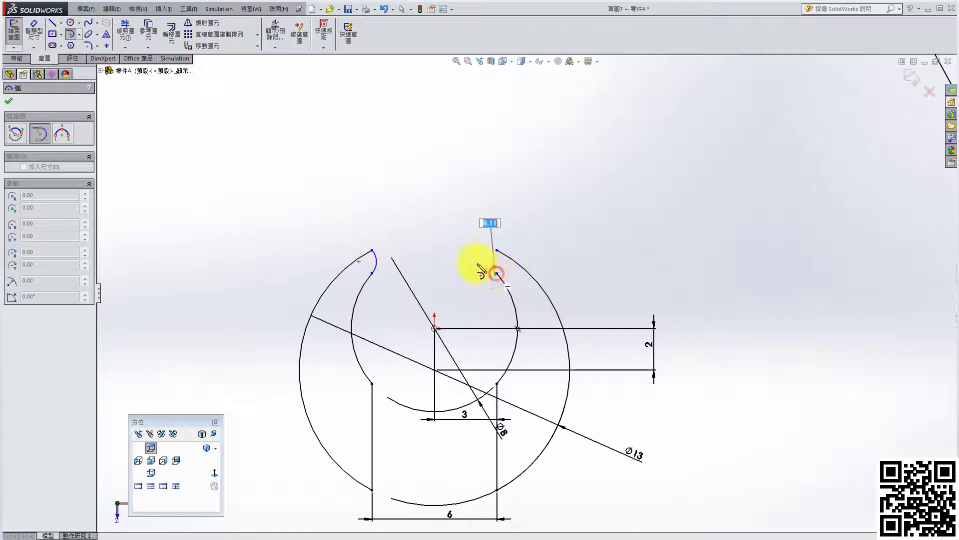
{"action": "left_click", "coordinate": [497, 274]}
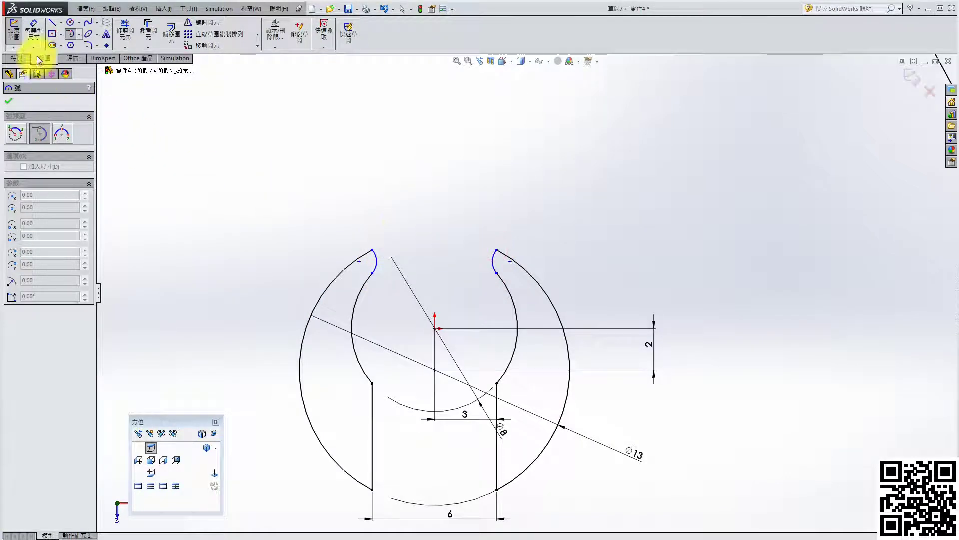
- Dimension both small arcs at the profile's upper ends with a radius of 0.5 mm
{"action": "left_click", "coordinate": [35, 36]}
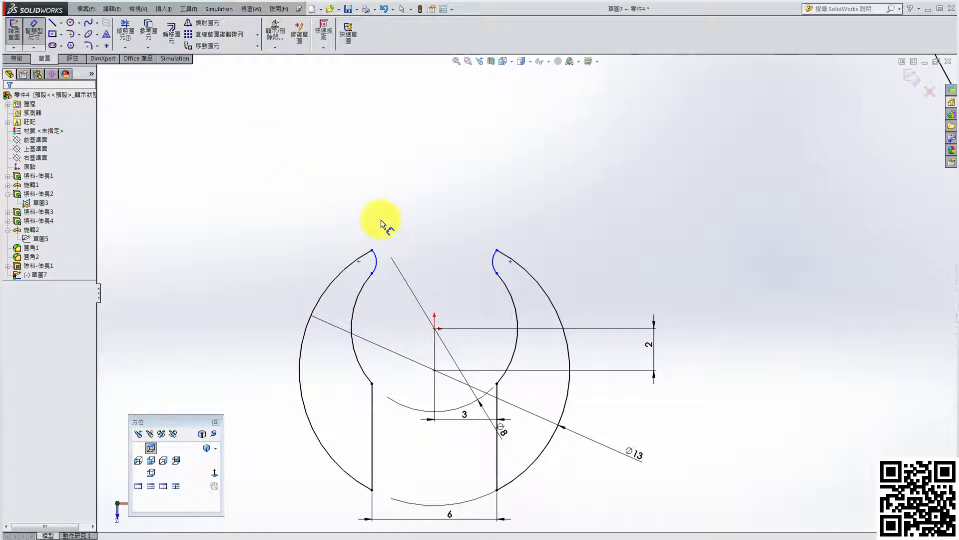
{"action": "left_click", "coordinate": [376, 262]}
{"action": "left_click", "coordinate": [390, 253]}
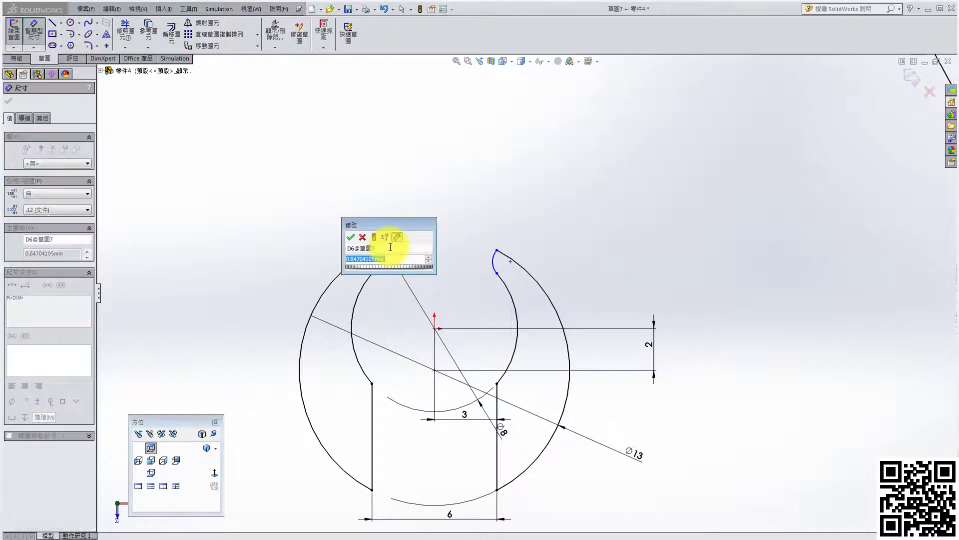
{"action": "type", "text": ".5"}
{"action": "key", "text": "Return"}
{"action": "left_click", "coordinate": [495, 257]}
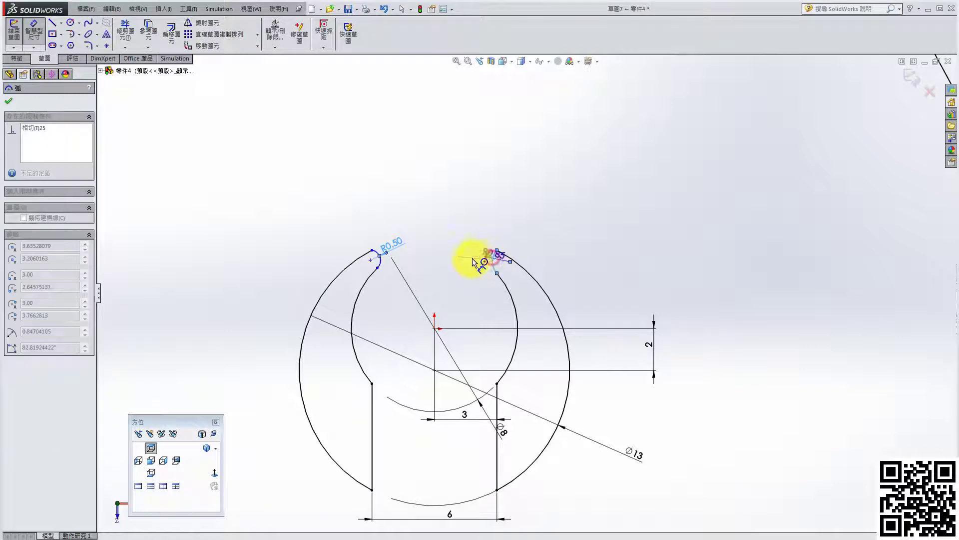
{"action": "left_click", "coordinate": [470, 258]}
{"action": "type", "text": ".5"}
{"action": "key", "text": "Return"}
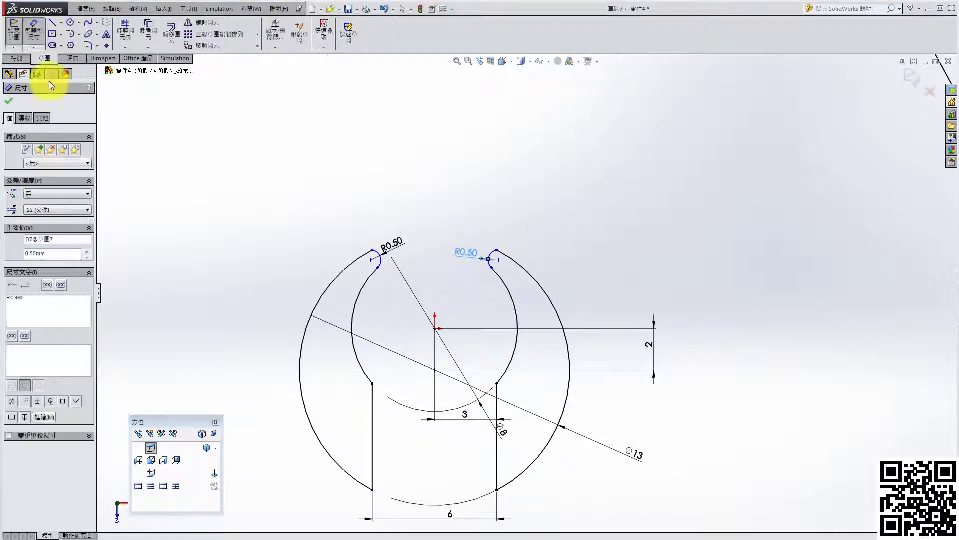
{"action": "left_click", "coordinate": [13, 99]}
- Make each small end arc tangent to the adjoining outer arc on both sides of the profile
{"action": "scroll", "coordinate": [381, 253], "scroll_direction": "down", "scroll_amount": 5}
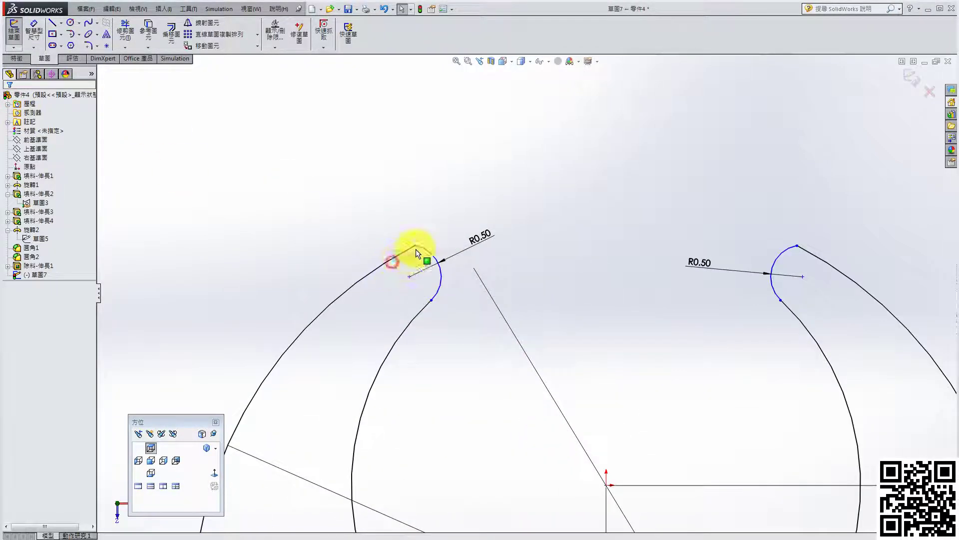
{"action": "left_click_drag", "start_coordinate": [428, 234], "coordinate": [393, 254]}
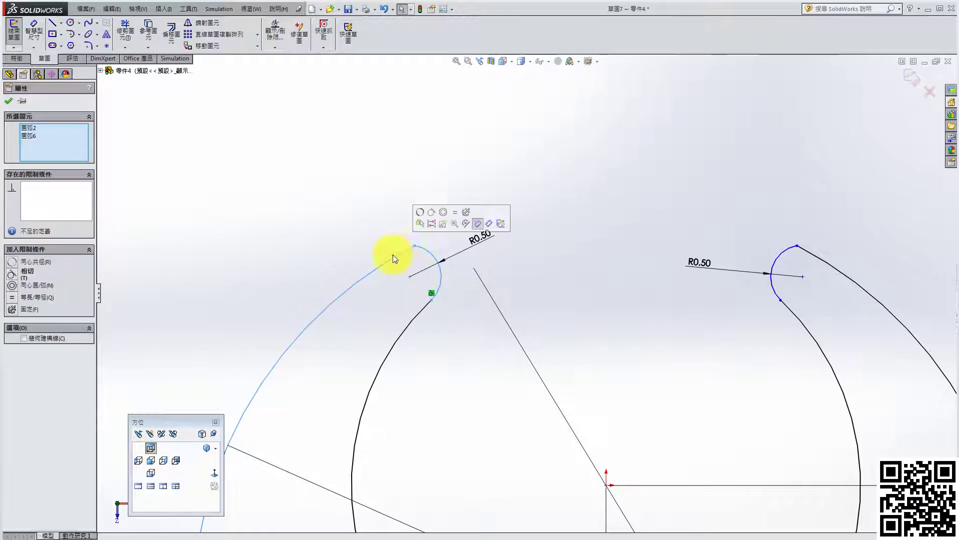
{"action": "left_click", "coordinate": [429, 214]}
{"action": "left_click_drag", "start_coordinate": [814, 232], "coordinate": [787, 259]}
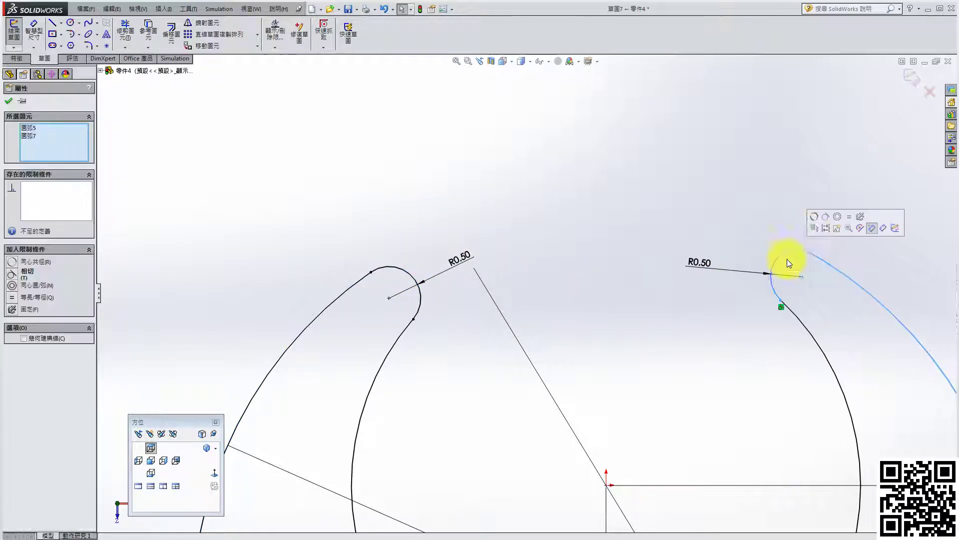
{"action": "left_click", "coordinate": [827, 215]}
- Fillet both ends of the two vertical lines in the clip profile with a 0.5 mm radius
{"action": "scroll", "coordinate": [632, 334], "scroll_direction": "up", "scroll_amount": 7}
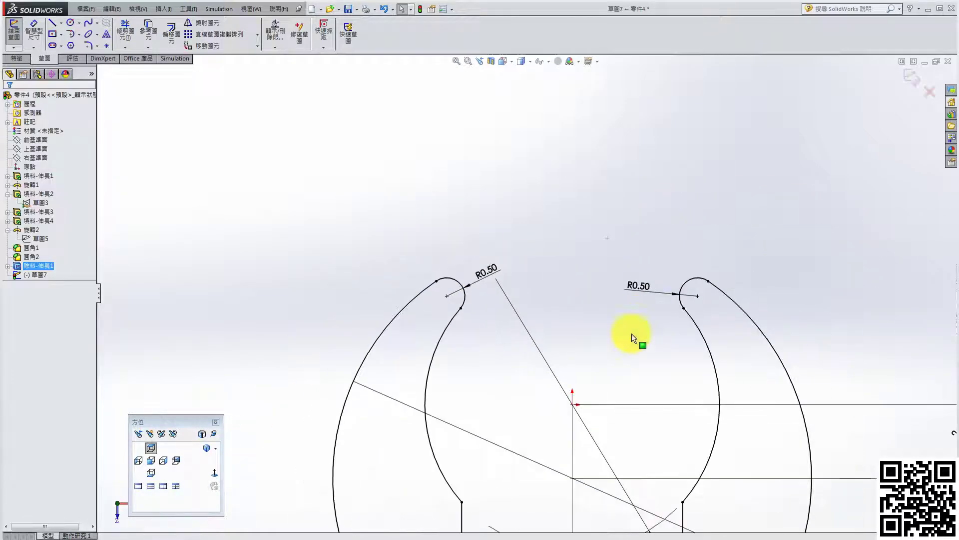
{"action": "middle_click_drag", "start_coordinate": [623, 418], "coordinate": [561, 270], "text": "ctrl"}
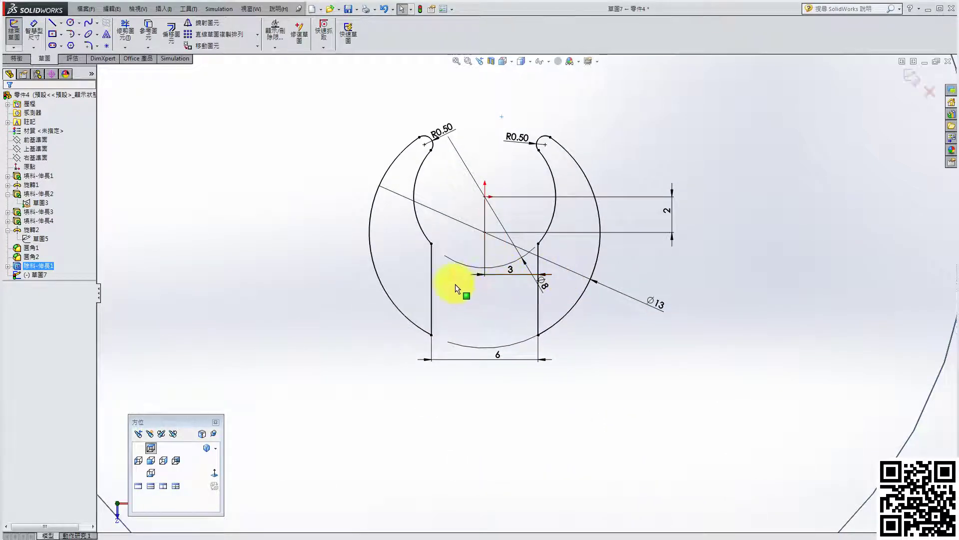
{"action": "scroll", "coordinate": [453, 292], "scroll_direction": "down", "scroll_amount": 3}
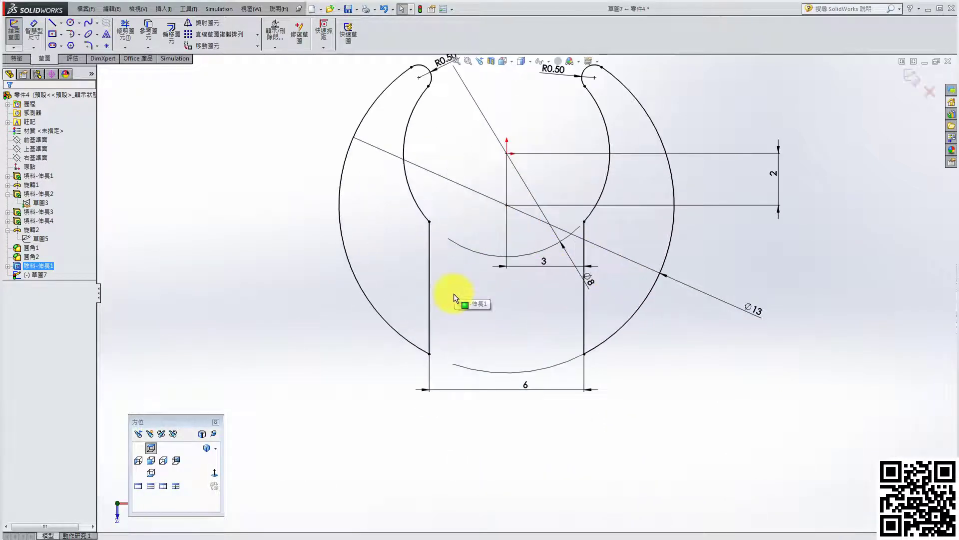
{"action": "left_click", "coordinate": [87, 45]}
{"action": "type", "text": ".50mm"}
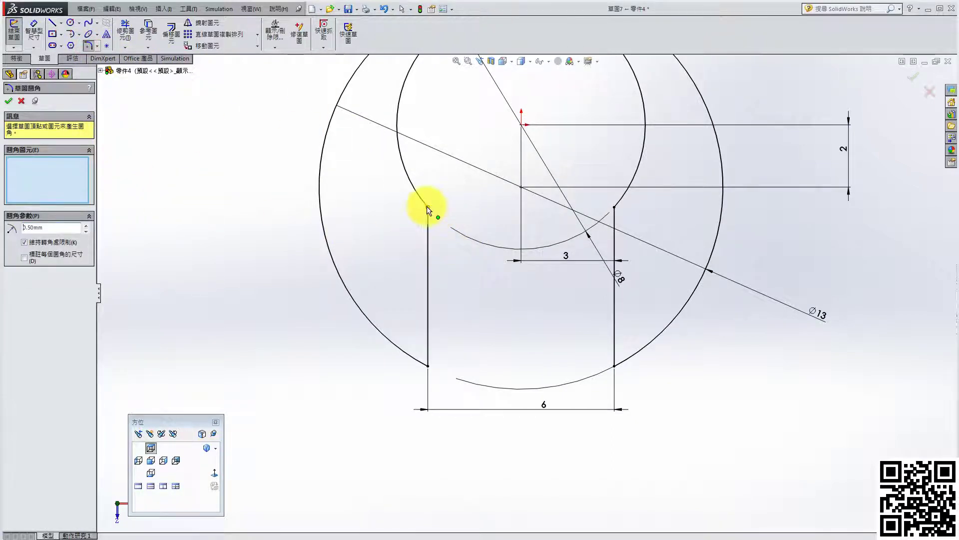
{"action": "left_click", "coordinate": [427, 206]}
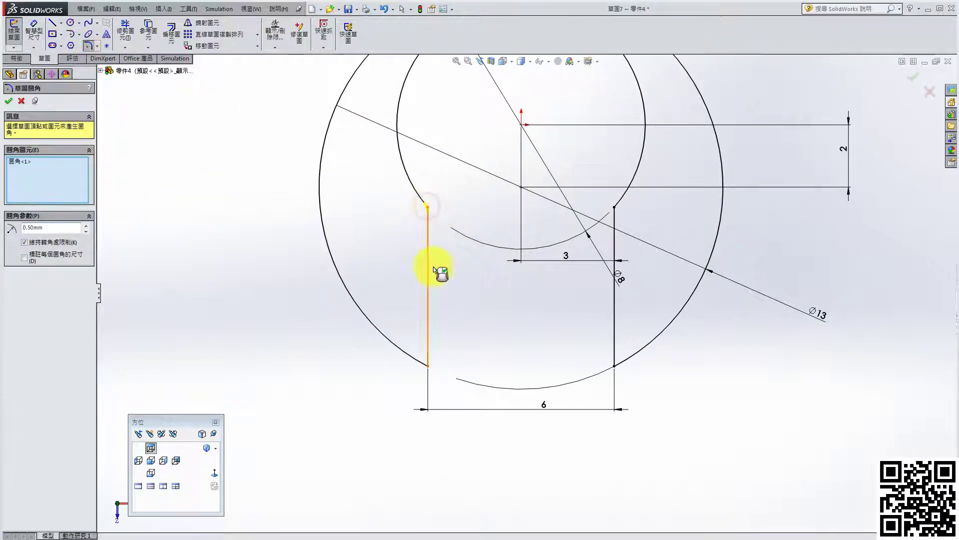
{"action": "left_click", "coordinate": [428, 366]}
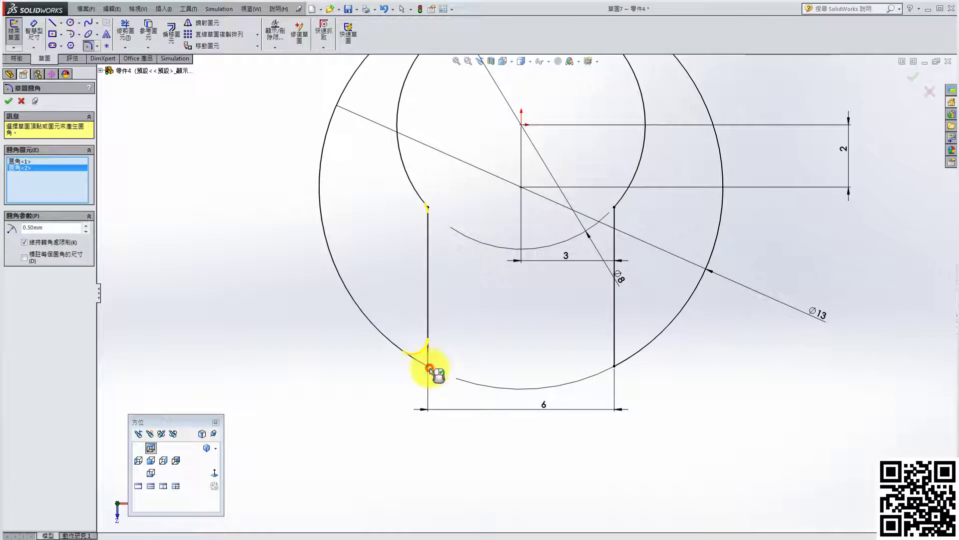
{"action": "left_click", "coordinate": [615, 208]}
{"action": "left_click", "coordinate": [614, 366]}
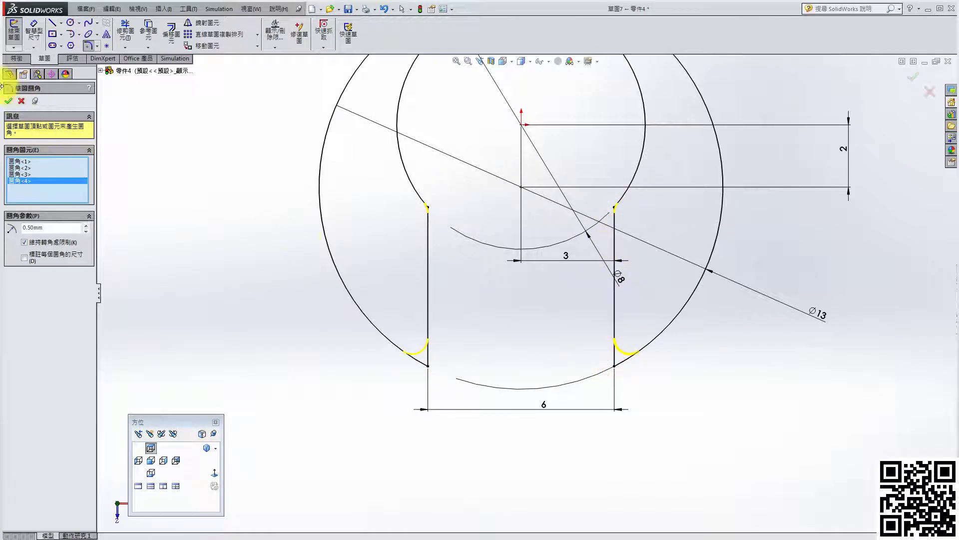
{"action": "left_click", "coordinate": [9, 101]}
{"action": "scroll", "coordinate": [623, 294], "scroll_direction": "up", "scroll_amount": 3}
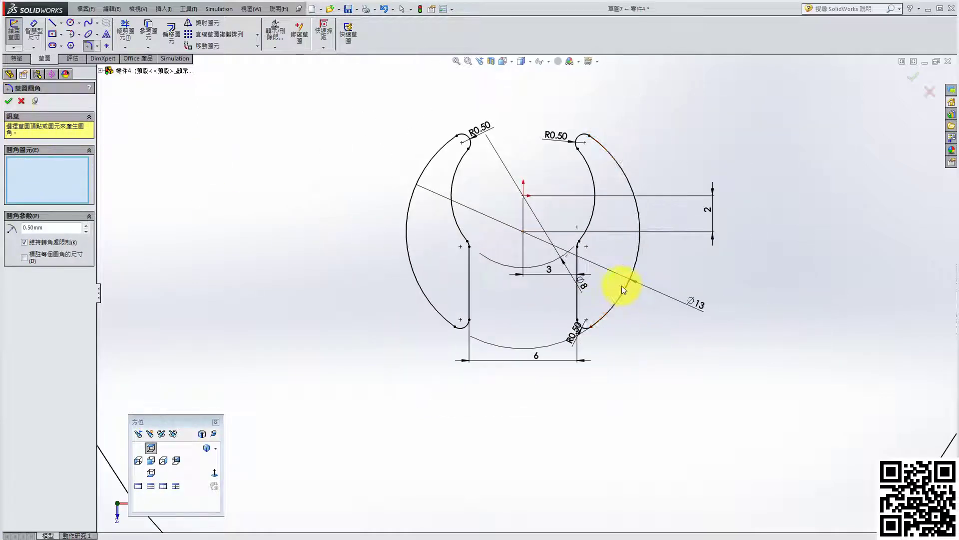
{"action": "scroll", "coordinate": [624, 287], "scroll_direction": "up", "scroll_amount": 2}
{"action": "left_click", "coordinate": [913, 77]}
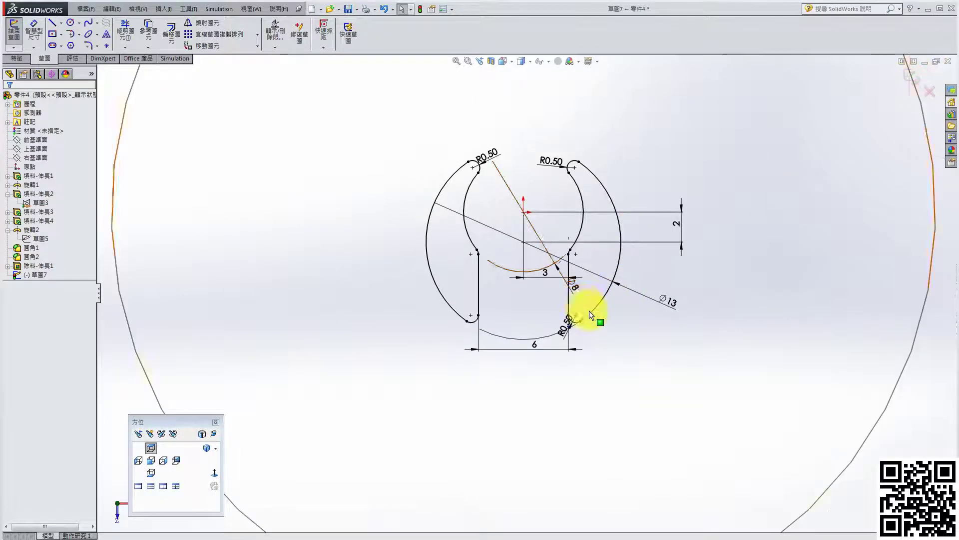
- Show the part in isometric orientation with shaded faces and visible edges
{"action": "scroll", "coordinate": [590, 310], "scroll_direction": "up", "scroll_amount": 2}
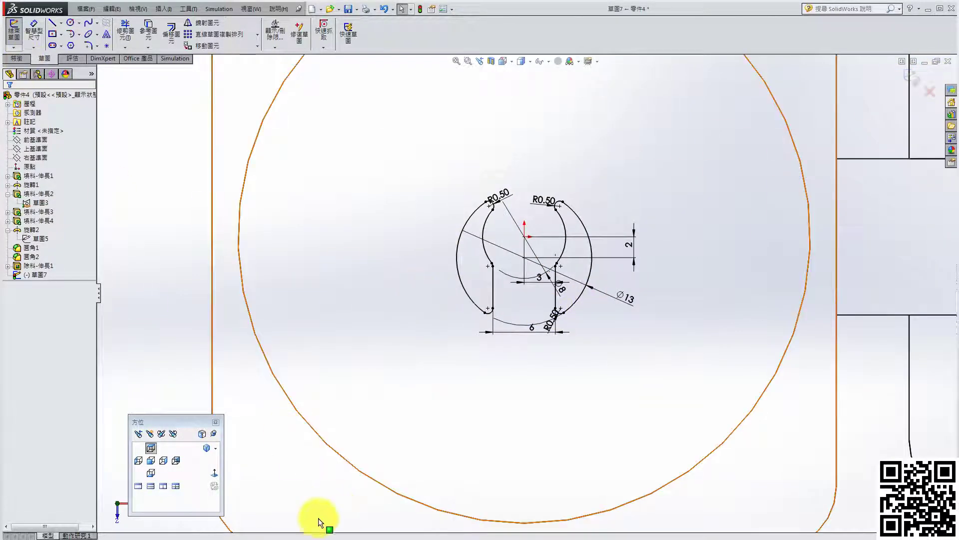
{"action": "left_click", "coordinate": [206, 447]}
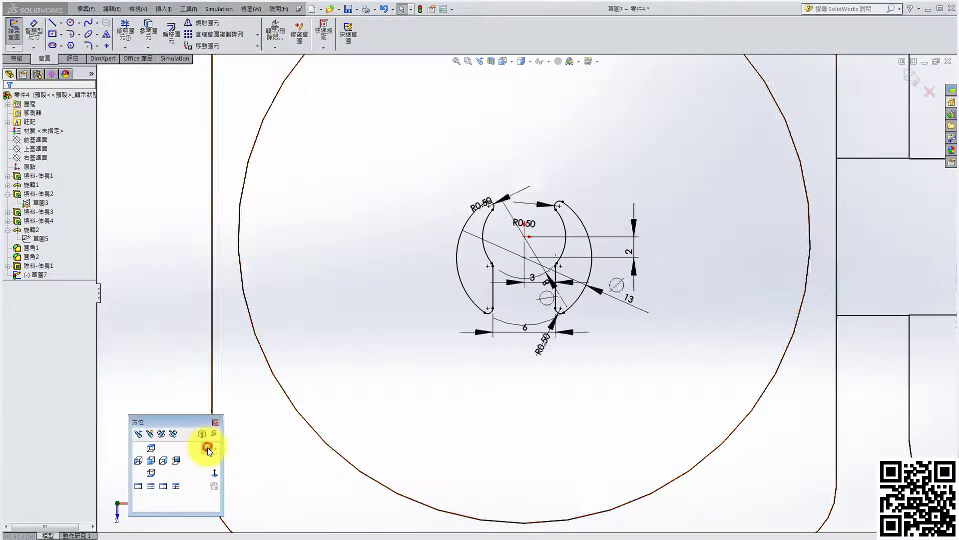
{"action": "left_click", "coordinate": [504, 64]}
{"action": "left_click", "coordinate": [522, 74]}
{"action": "scroll", "coordinate": [425, 173], "scroll_direction": "down", "scroll_amount": 4}
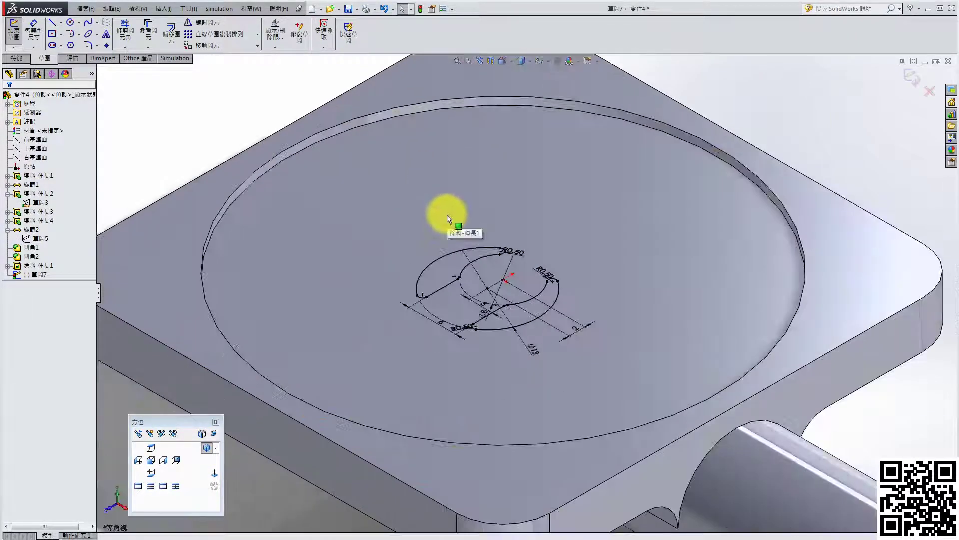
- Cut only the crescent contour farther from the rounded handle 2 mm deep into the circular recess floor
{"action": "left_click", "coordinate": [15, 59]}
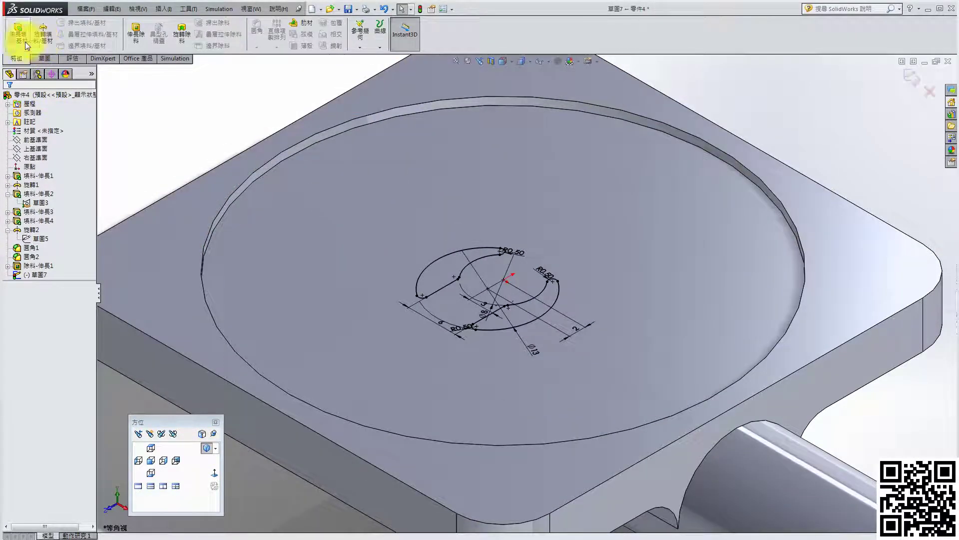
{"action": "left_click", "coordinate": [133, 35]}
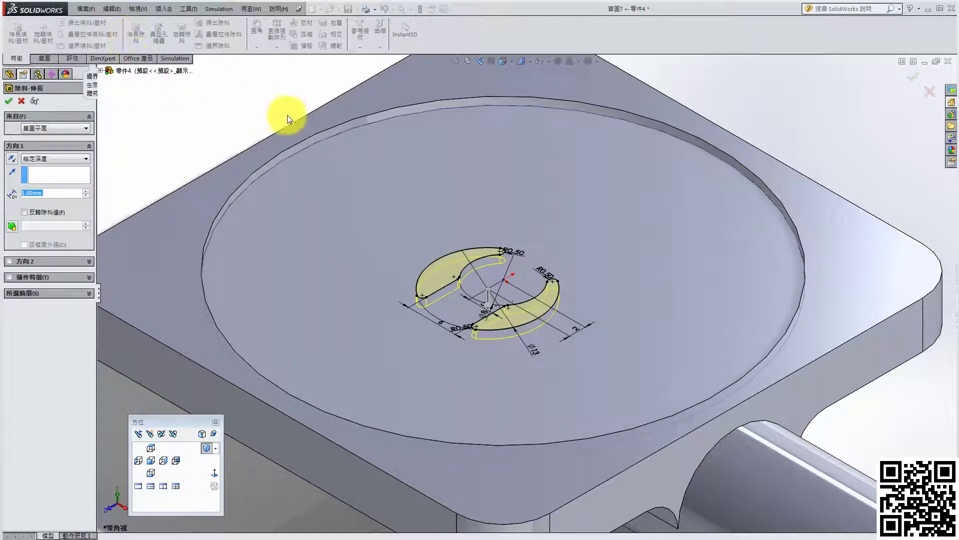
{"action": "right_click", "coordinate": [44, 193]}
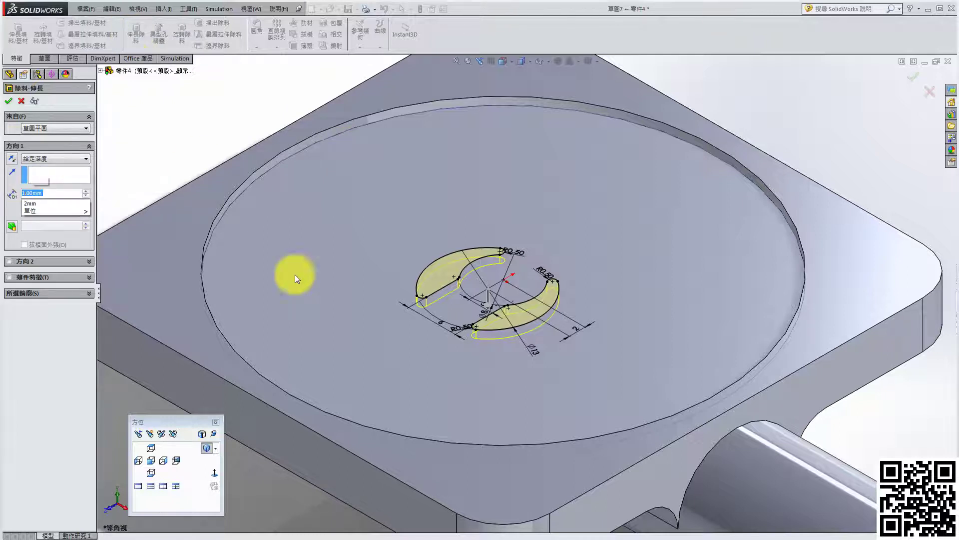
{"action": "left_click", "coordinate": [458, 282]}
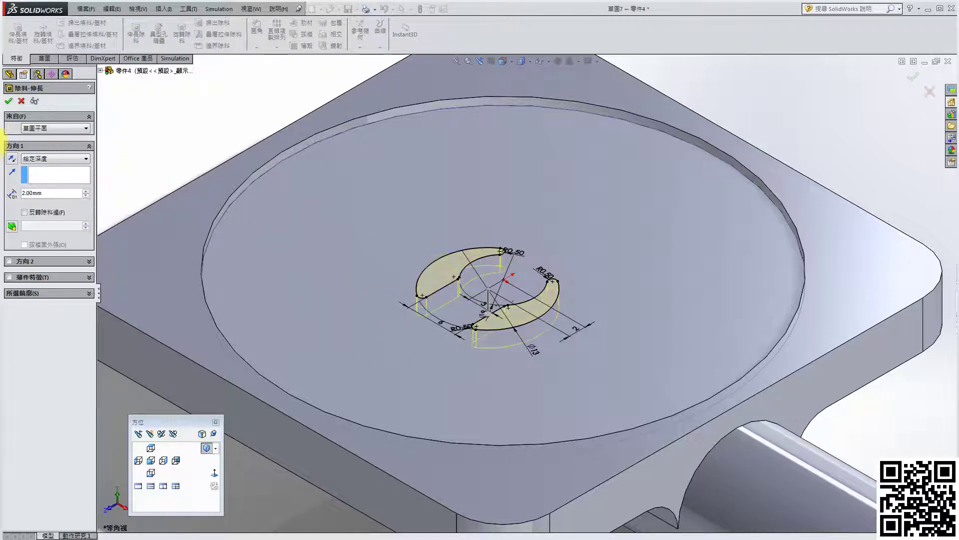
{"action": "left_click", "coordinate": [36, 294]}
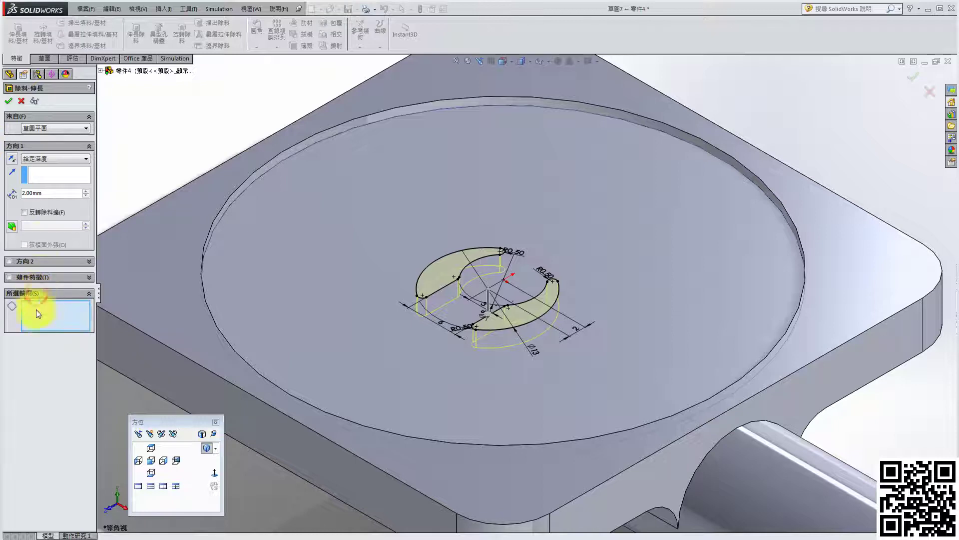
{"action": "left_click", "coordinate": [435, 277]}
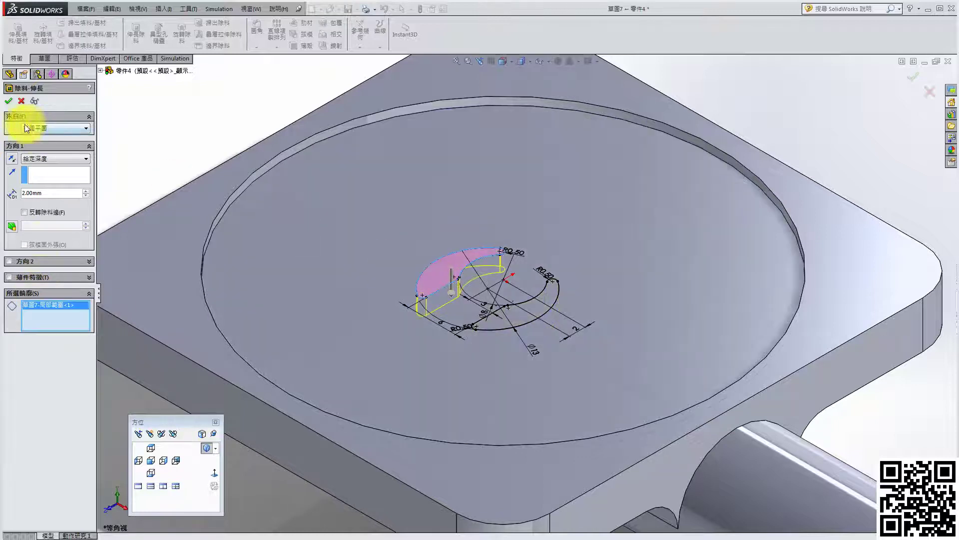
{"action": "left_click", "coordinate": [6, 101]}
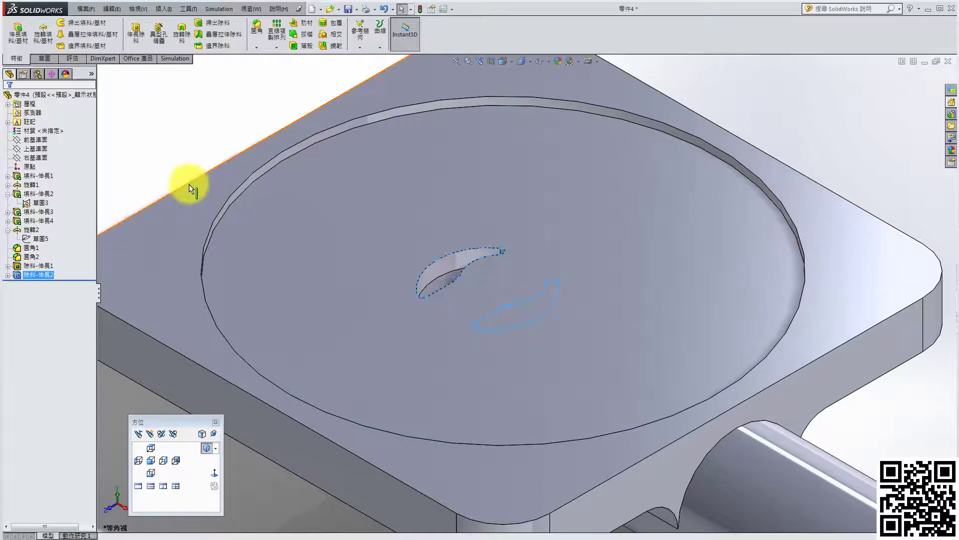
- Reuse the clip sketch to cut only the crescent contour nearer the rounded handle 6 mm deep
{"action": "left_click", "coordinate": [7, 275]}
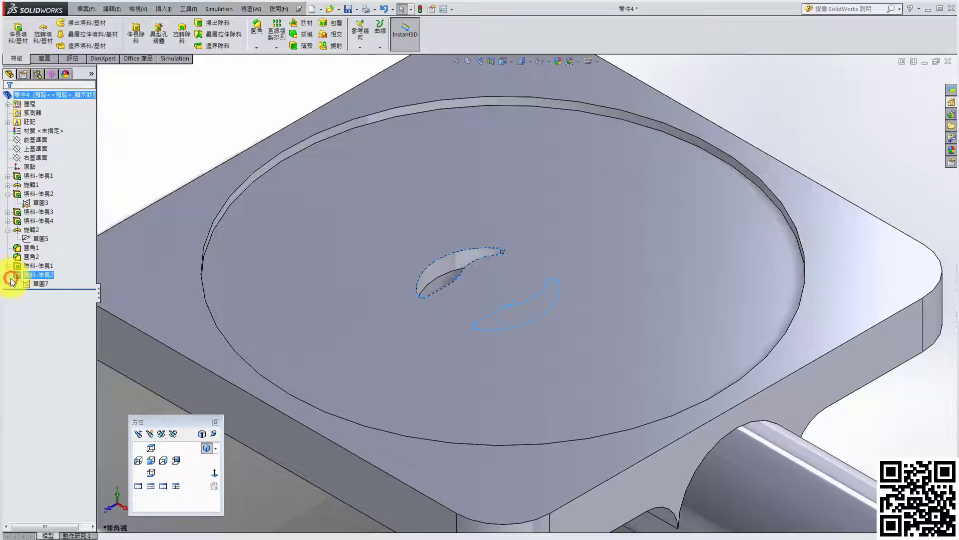
{"action": "left_click", "coordinate": [30, 284]}
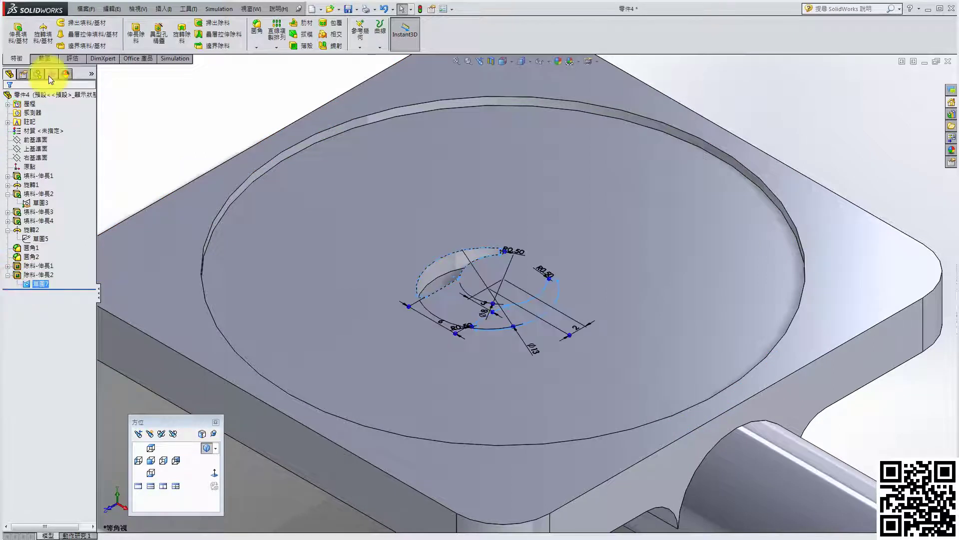
{"action": "left_click", "coordinate": [135, 32]}
{"action": "left_click", "coordinate": [37, 310]}
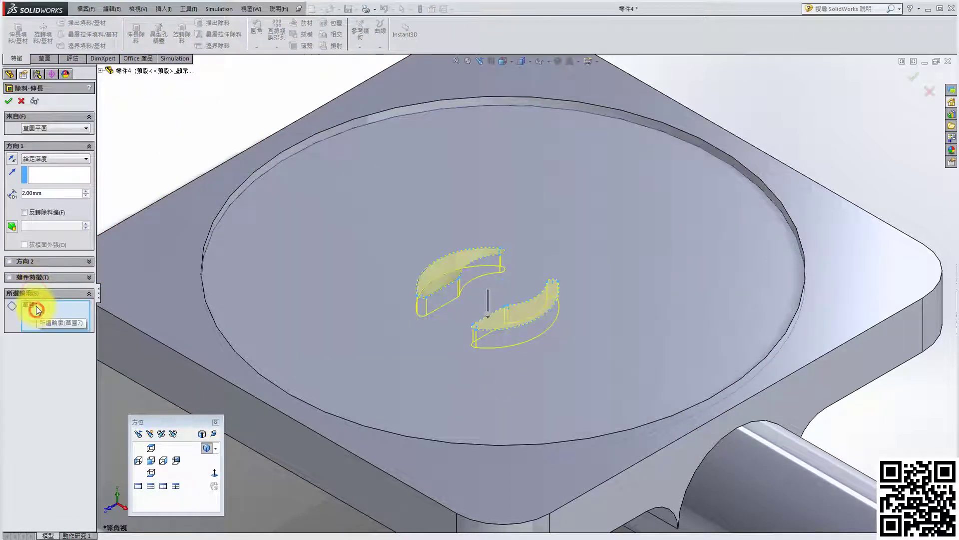
{"action": "key", "text": "Delete"}
{"action": "left_click", "coordinate": [532, 315]}
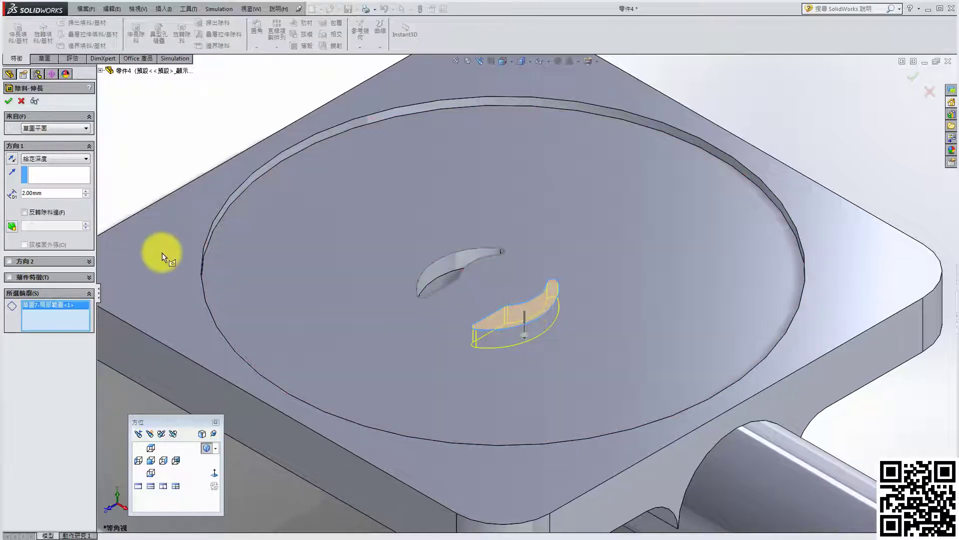
{"action": "left_click_drag", "start_coordinate": [57, 193], "coordinate": [17, 197]}
{"action": "type", "text": "6"}
{"action": "key", "text": "Return"}
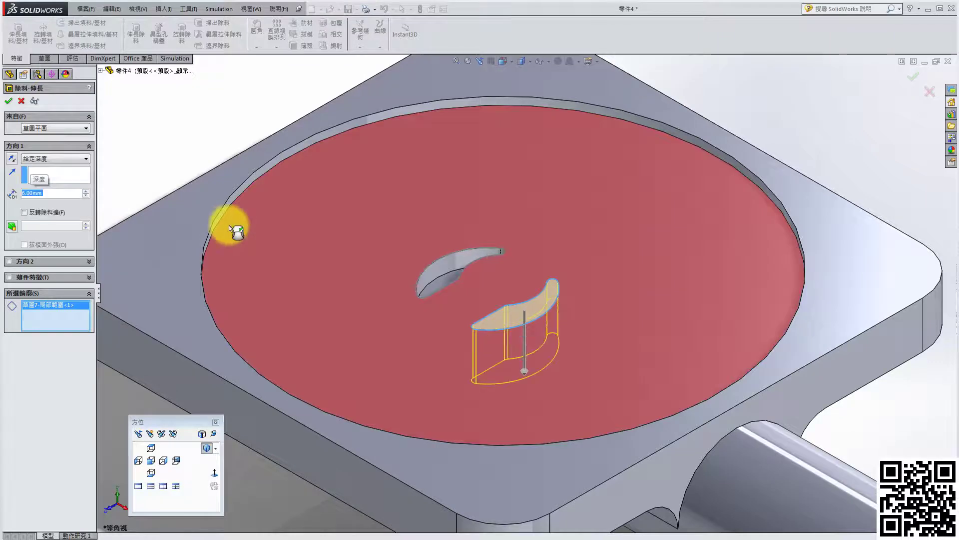
{"action": "left_click", "coordinate": [9, 100]}
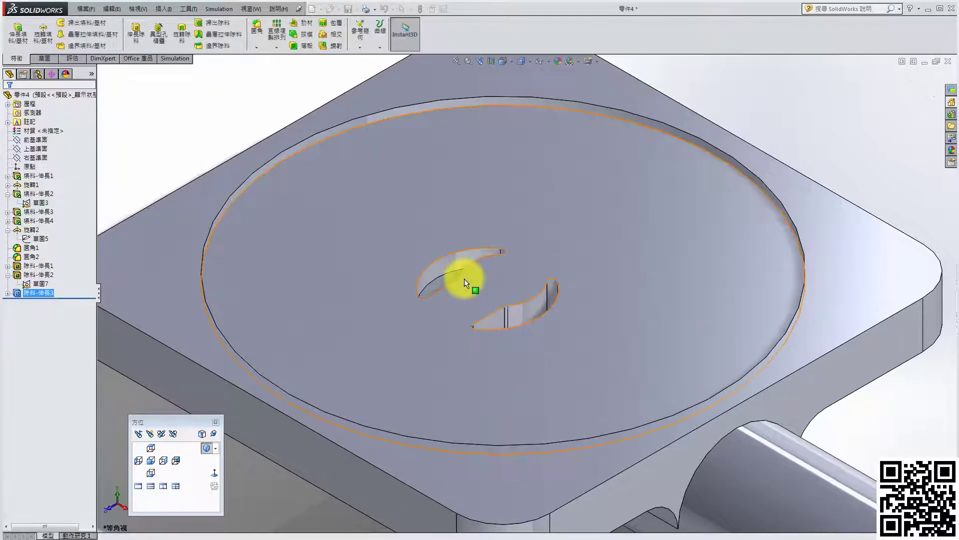
- Start a Hole Wizard straight tap on the rounded handle's end face as an ISO bottoming tapped hole, size M8x1.0
{"action": "scroll", "coordinate": [464, 278], "scroll_direction": "down", "scroll_amount": 5}
{"action": "left_click", "coordinate": [766, 256]}
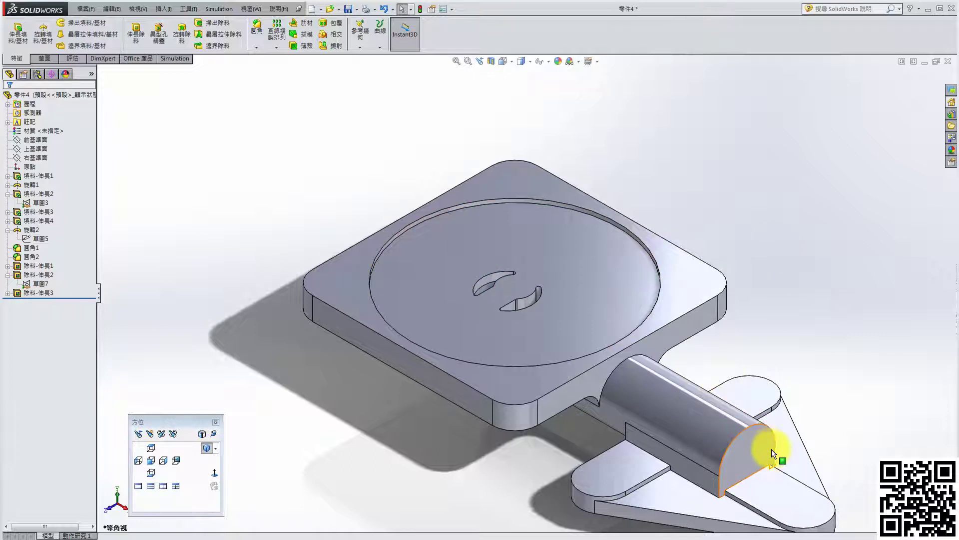
{"action": "left_click", "coordinate": [756, 450]}
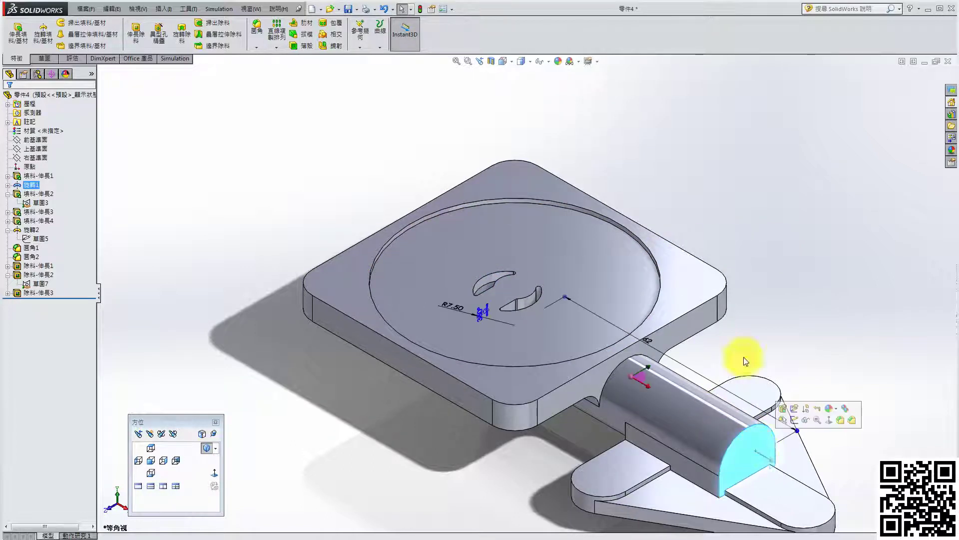
{"action": "left_click", "coordinate": [163, 39]}
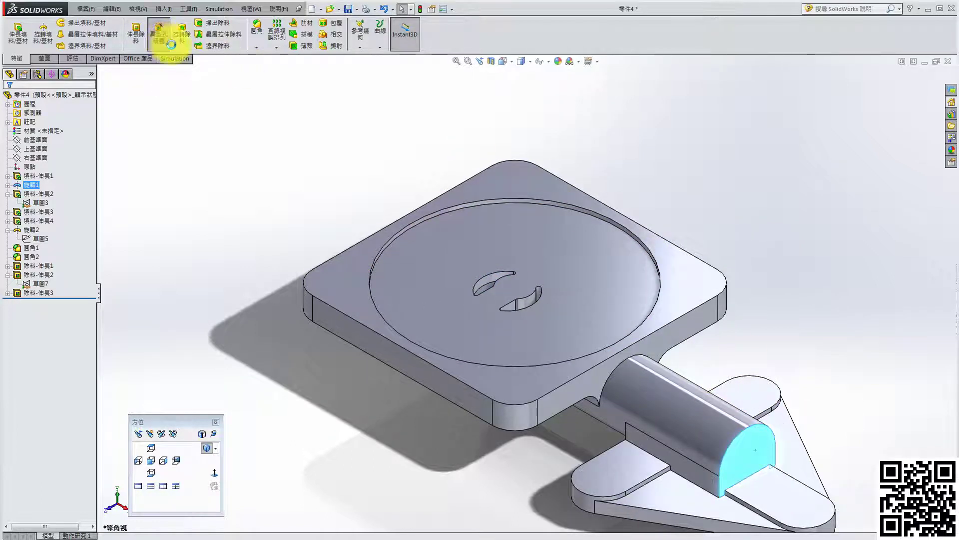
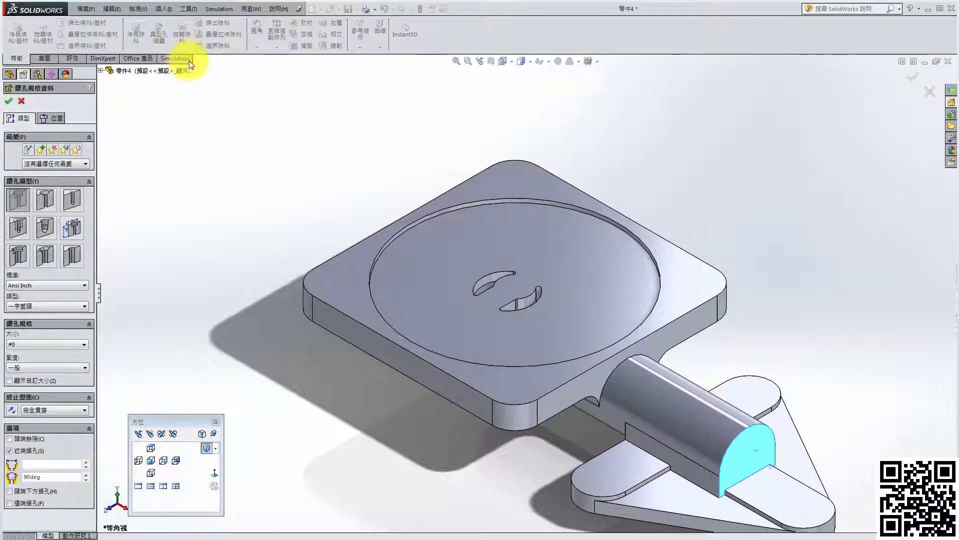
{"action": "left_click", "coordinate": [29, 287]}
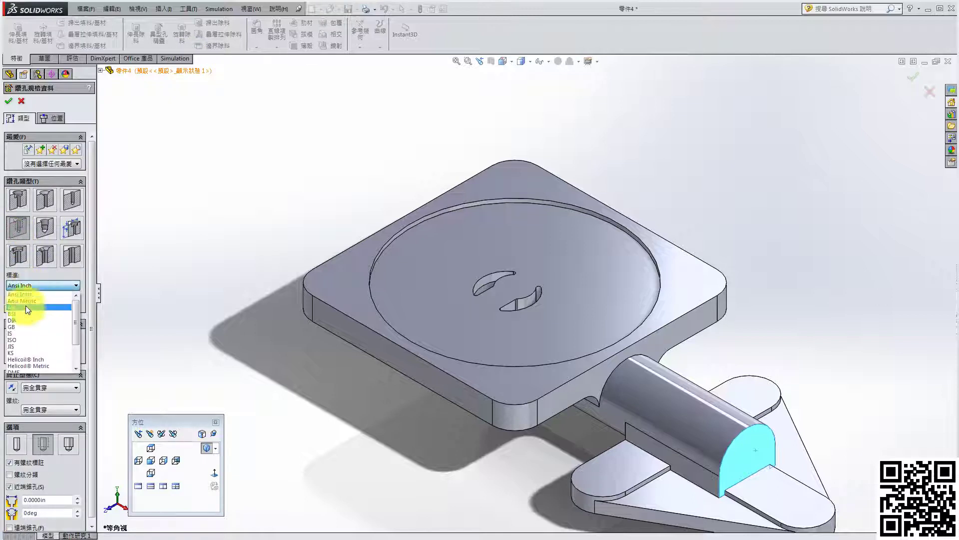
{"action": "left_click", "coordinate": [24, 339]}
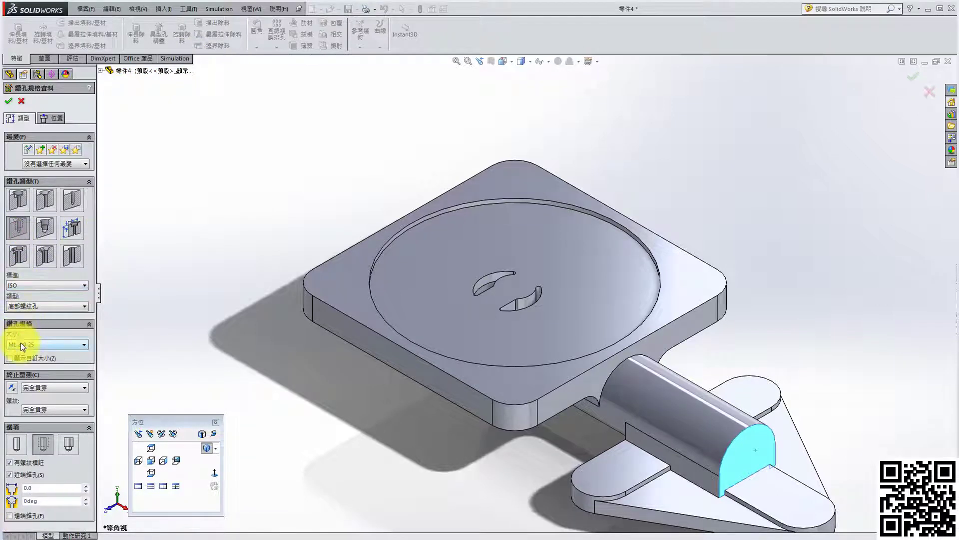
{"action": "left_click", "coordinate": [20, 343]}
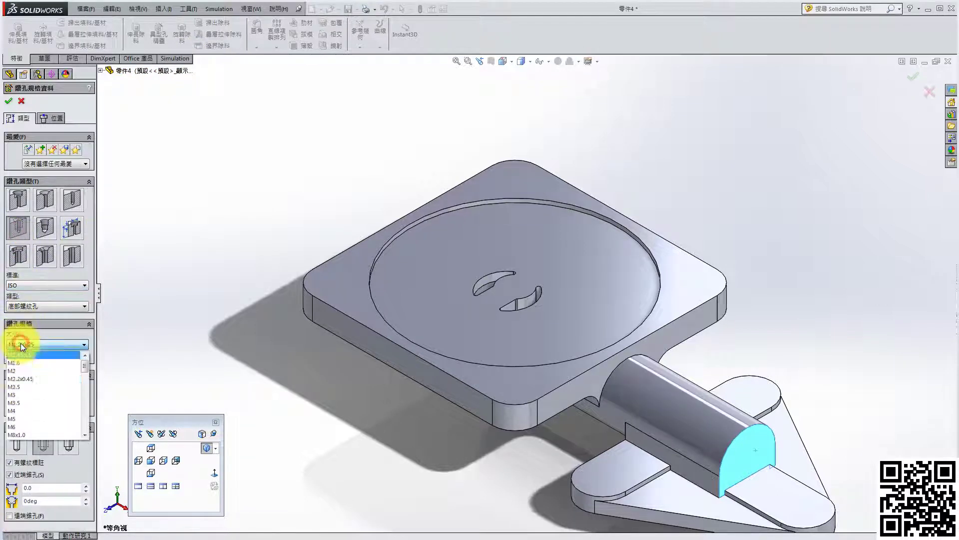
{"action": "left_click", "coordinate": [38, 433]}
- Set the tapped hole to a blind depth of 62 mm with a 7.5 mm thread depth and no near-side countersink
{"action": "left_click", "coordinate": [40, 388]}
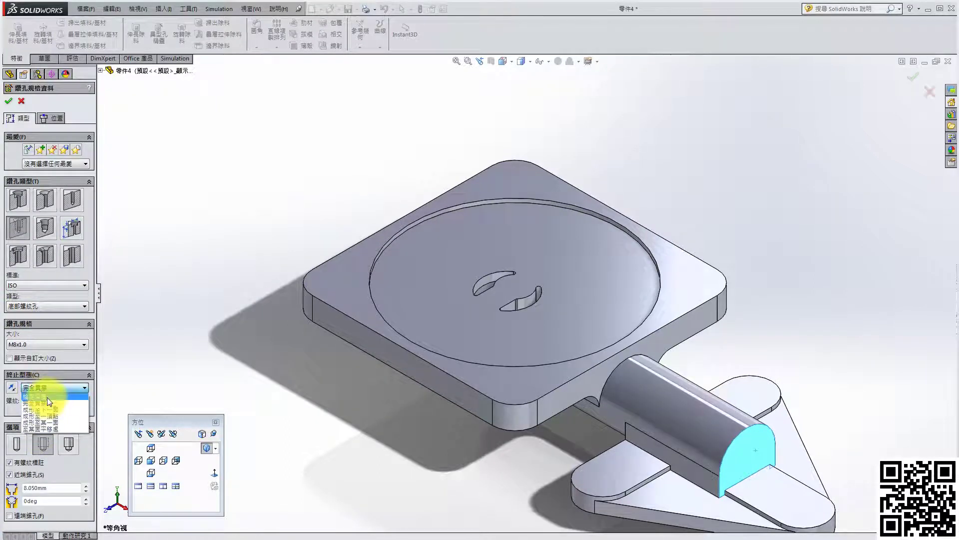
{"action": "left_click", "coordinate": [47, 397]}
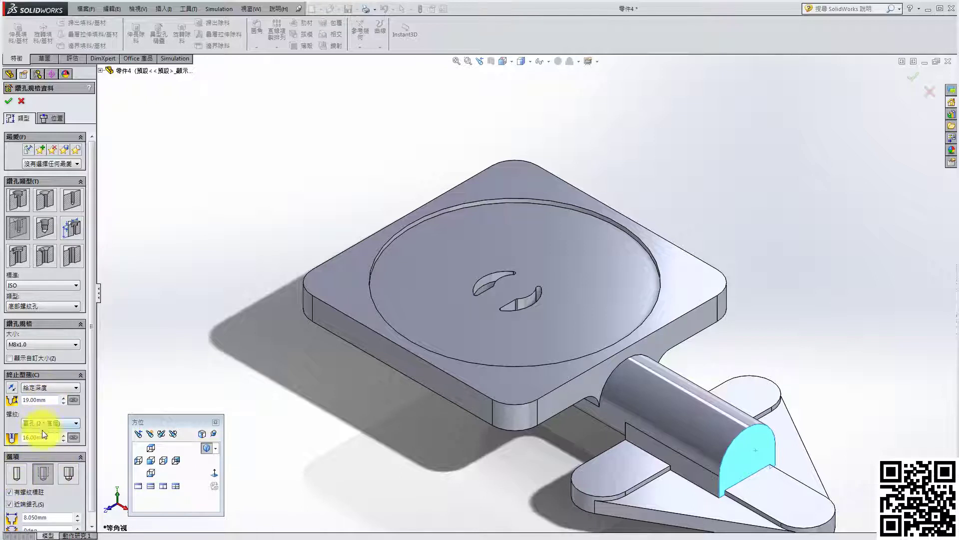
{"action": "double_click", "coordinate": [45, 404]}
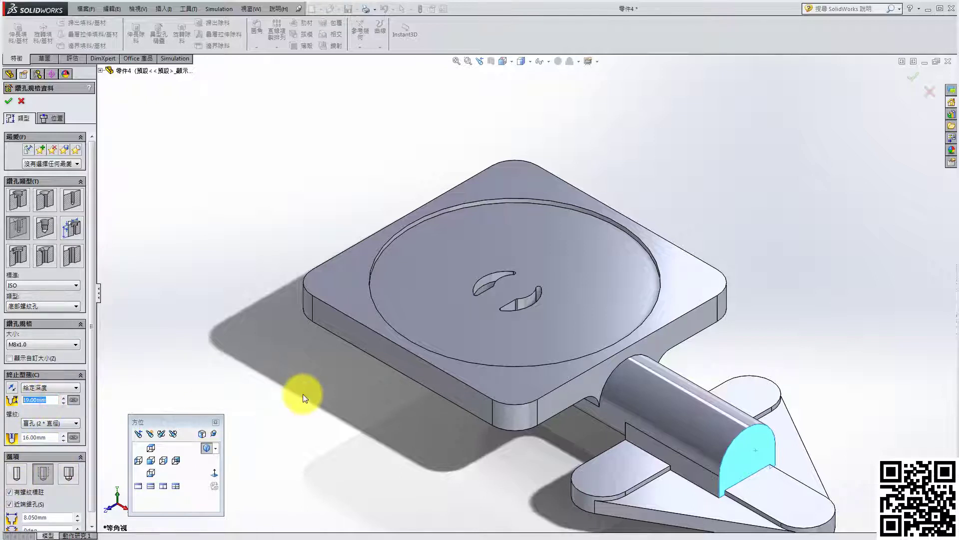
{"action": "type", "text": "62"}
{"action": "double_click", "coordinate": [42, 437]}
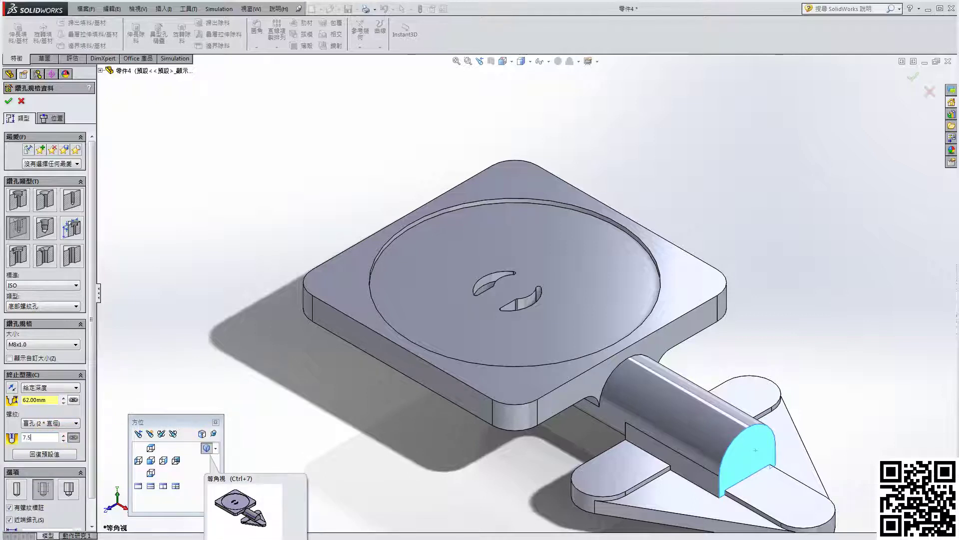
{"action": "left_click_drag", "start_coordinate": [92, 467], "coordinate": [92, 491]}
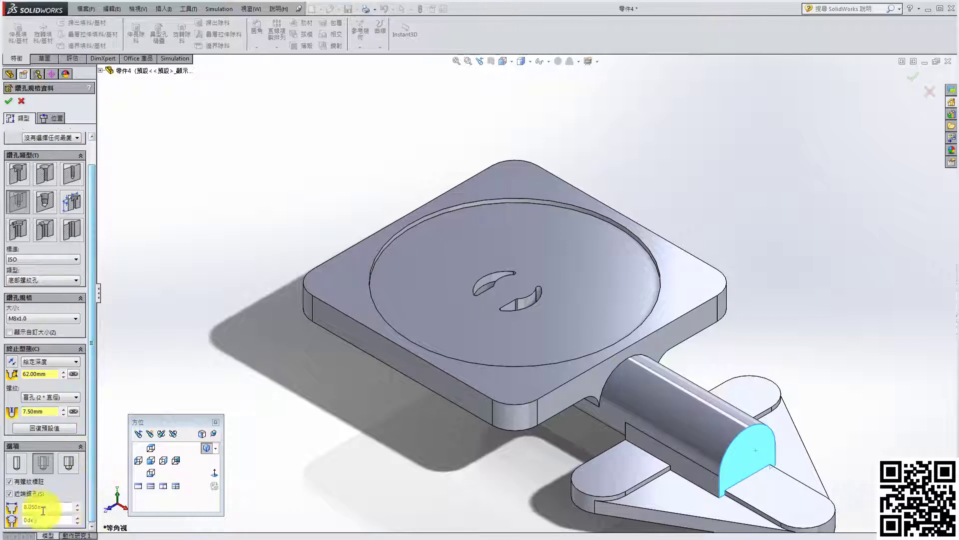
{"action": "left_click", "coordinate": [25, 493]}
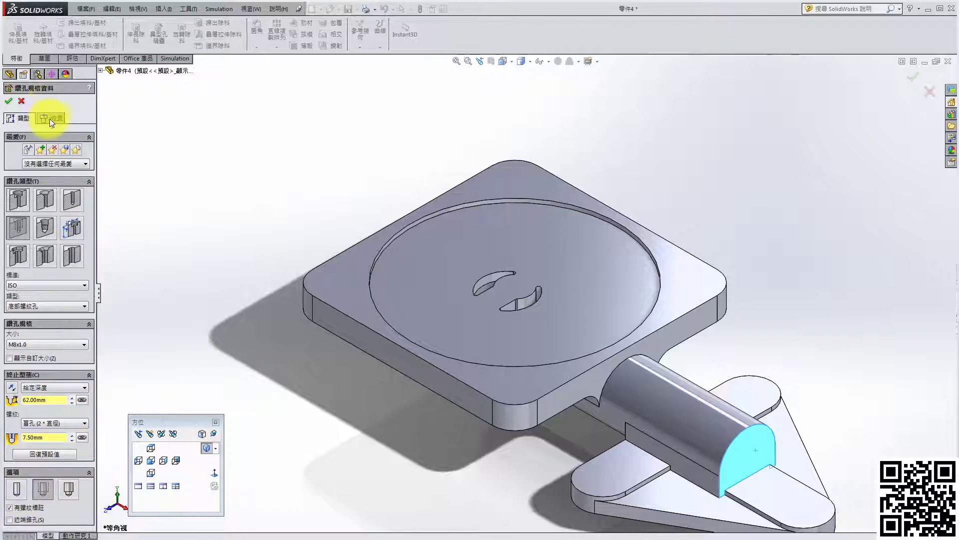
- Place the tapped hole at the arc centre of the handle's end face and finish it
{"action": "left_click", "coordinate": [50, 118]}
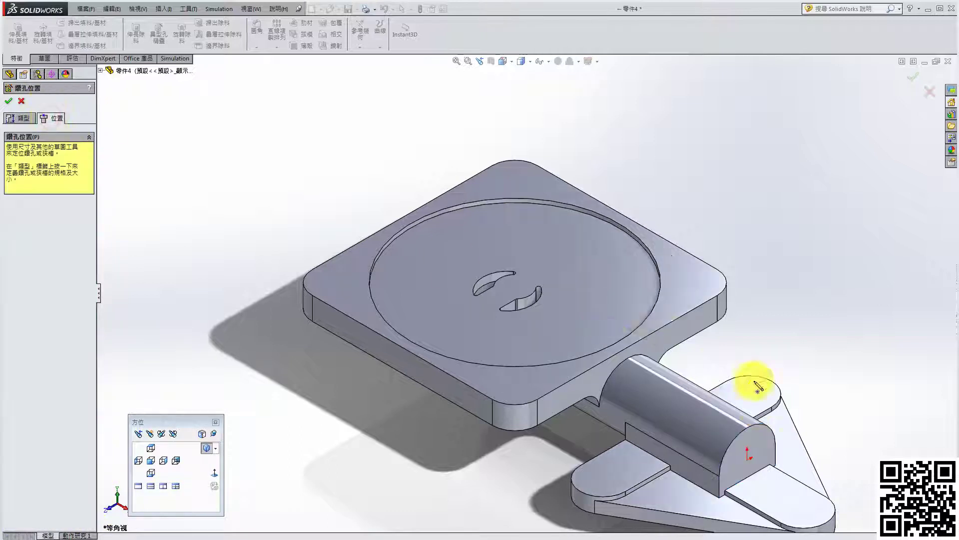
{"action": "left_click", "coordinate": [748, 460]}
{"action": "left_click", "coordinate": [913, 76]}
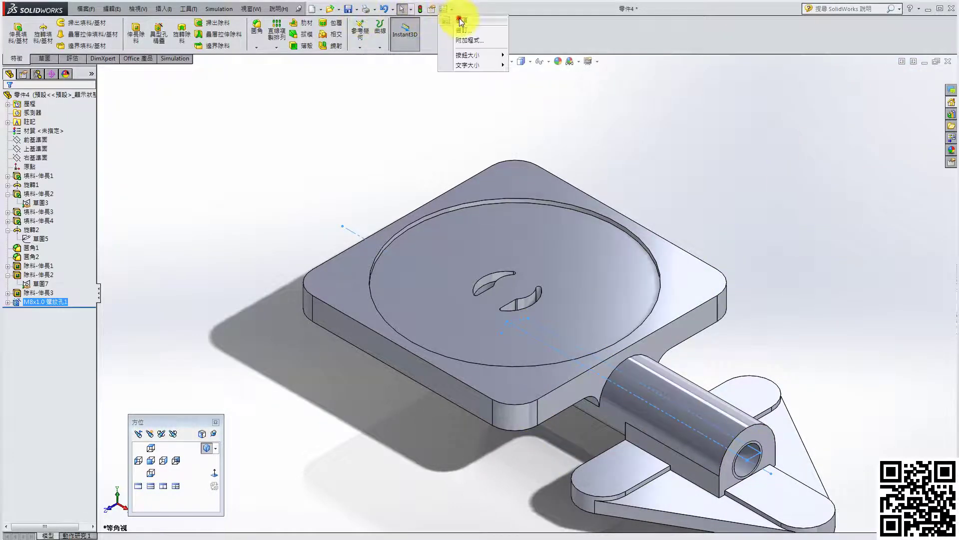
- Enable shaded cosmetic threads in the document's detailing properties
{"action": "left_click", "coordinate": [451, 11]}
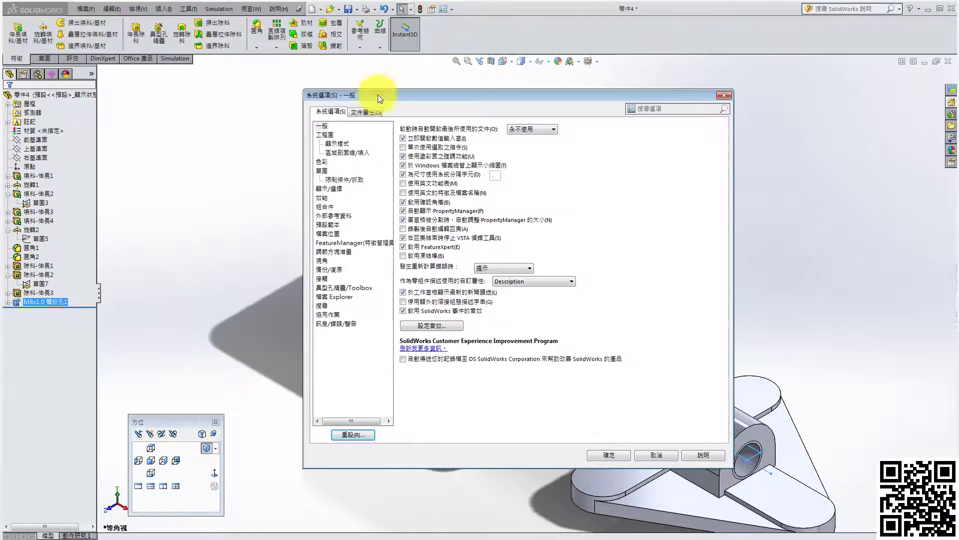
{"action": "left_click", "coordinate": [366, 111]}
{"action": "left_click", "coordinate": [334, 171]}
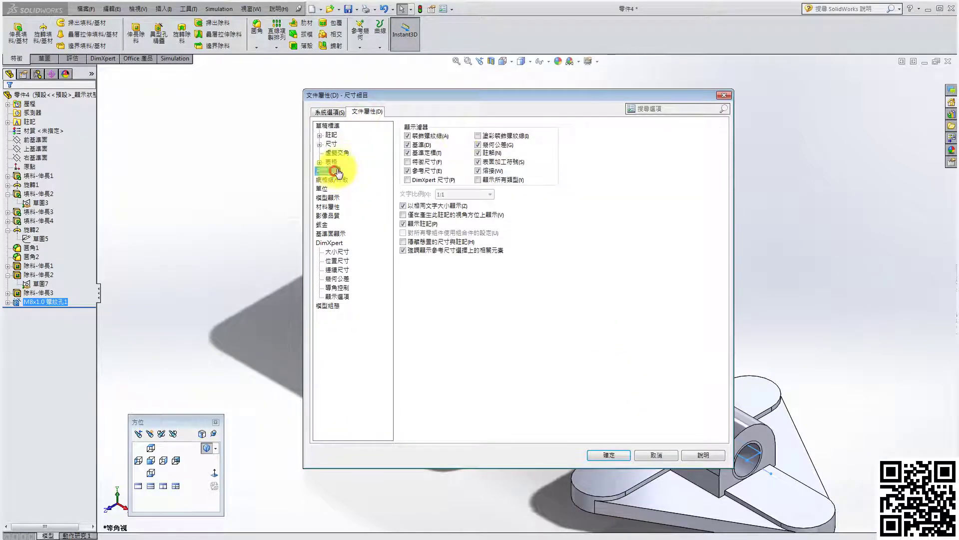
{"action": "left_click", "coordinate": [496, 133]}
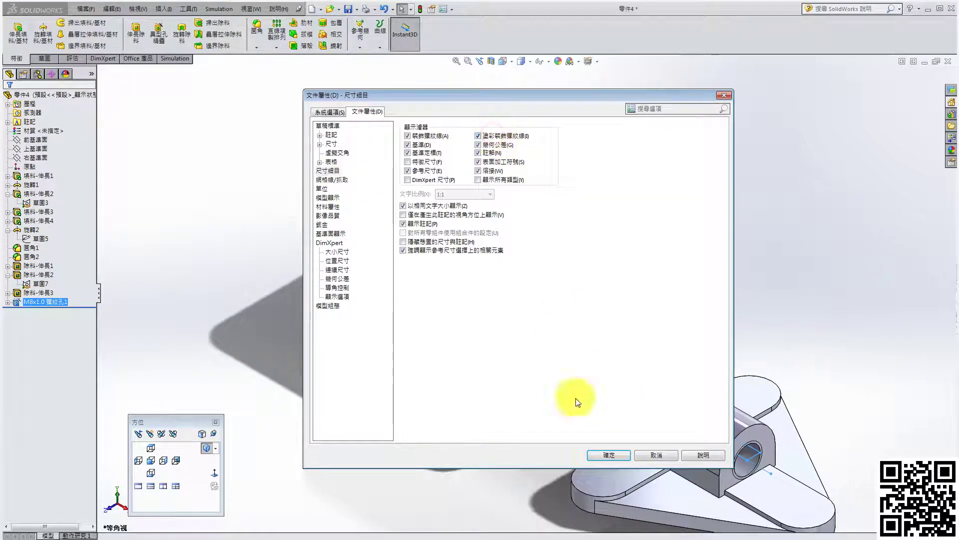
{"action": "left_click", "coordinate": [595, 457]}
- Examine the tapped hole and its thread in a temporary section view through the Front Plane
{"action": "middle_click_drag", "start_coordinate": [768, 313], "coordinate": [500, 344]}
{"action": "left_click", "coordinate": [205, 448]}
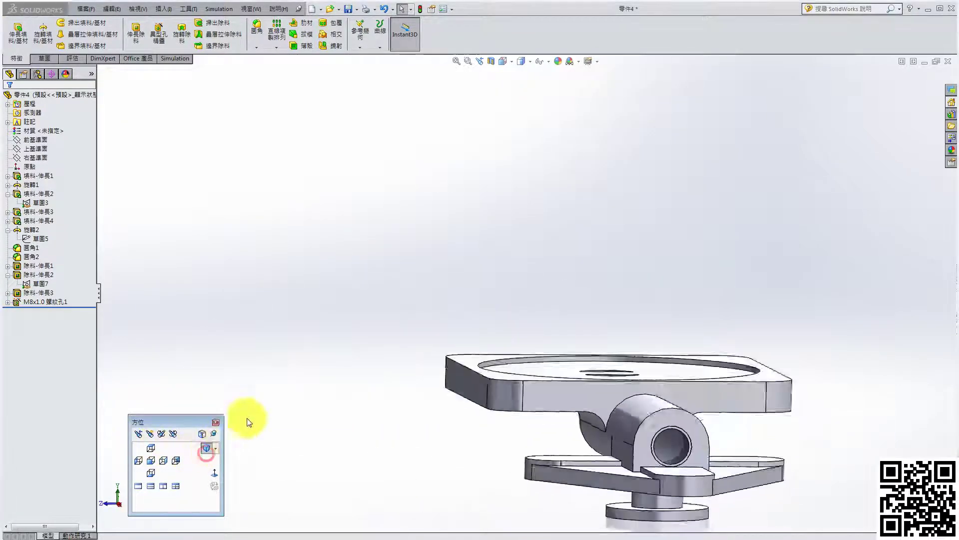
{"action": "left_click", "coordinate": [495, 65]}
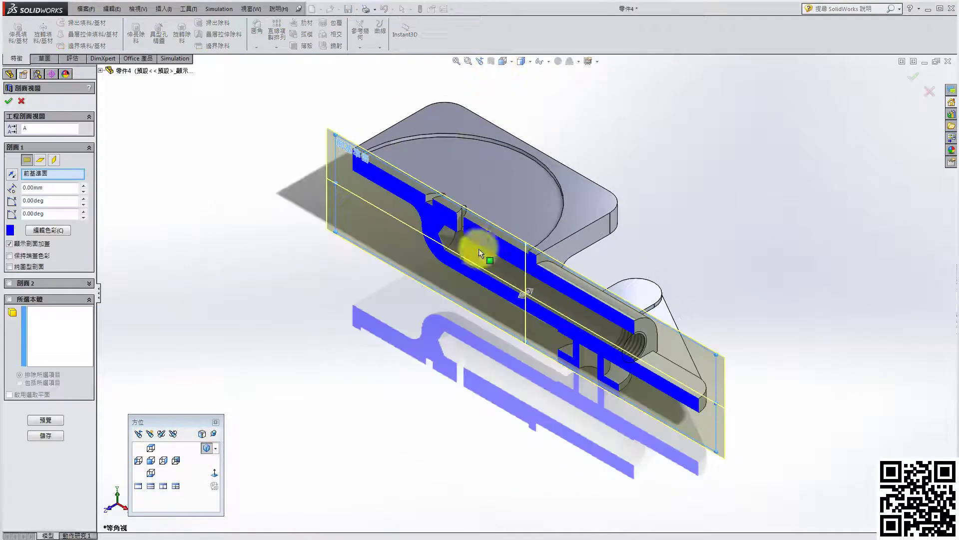
{"action": "middle_click_drag", "start_coordinate": [467, 349], "coordinate": [504, 310]}
{"action": "left_click", "coordinate": [922, 92]}
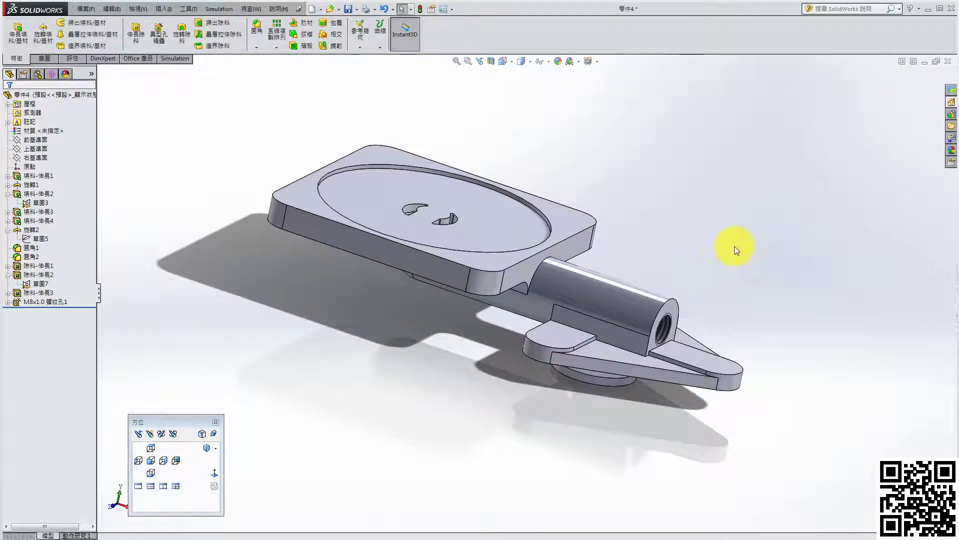
- Start a Hole Wizard plain hole on the square plate's top face, using the ISO standard and drill sizes type
{"action": "left_click", "coordinate": [307, 198]}
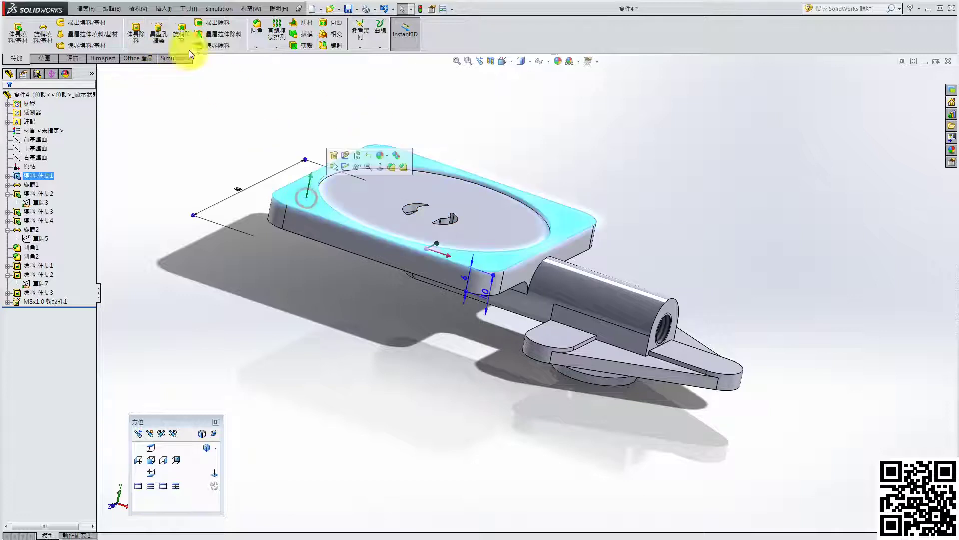
{"action": "left_click", "coordinate": [159, 34]}
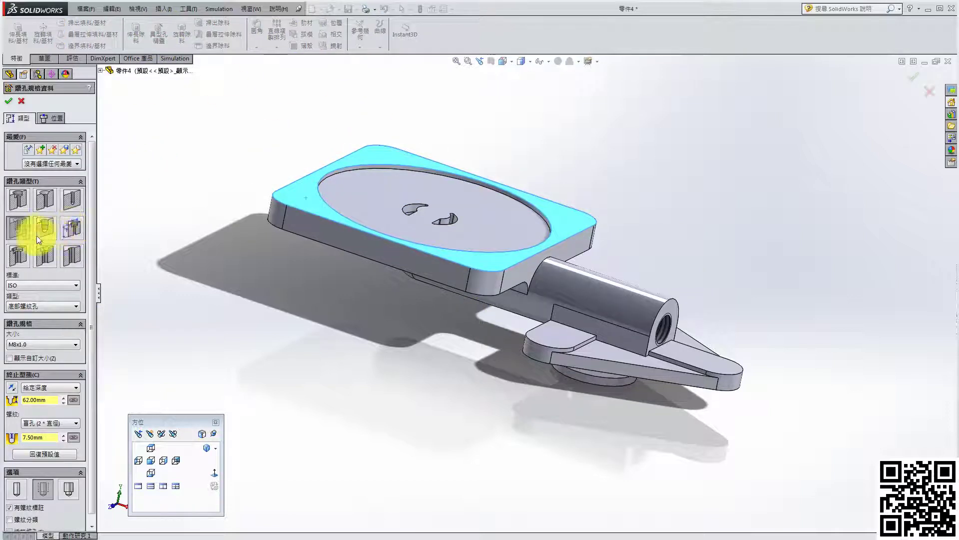
{"action": "left_click", "coordinate": [70, 199]}
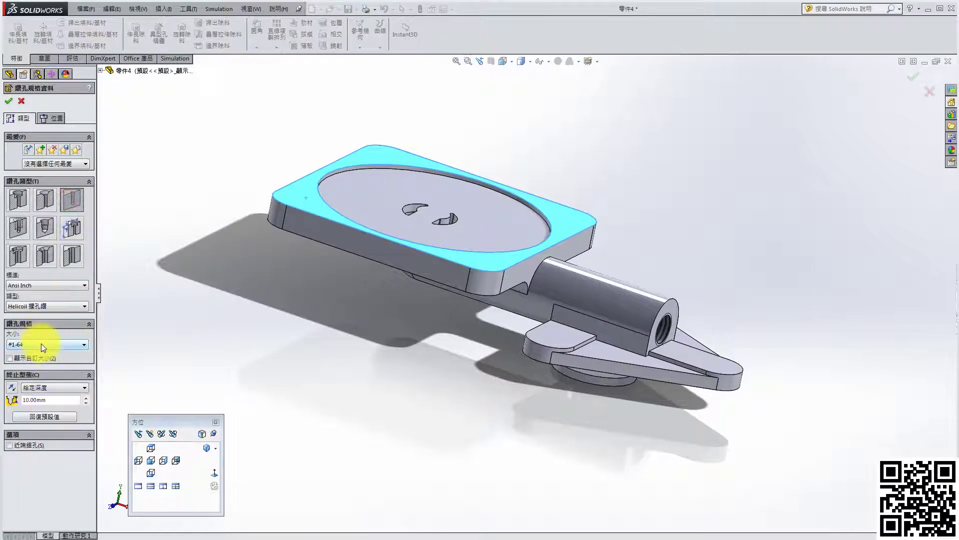
{"action": "left_click", "coordinate": [40, 290]}
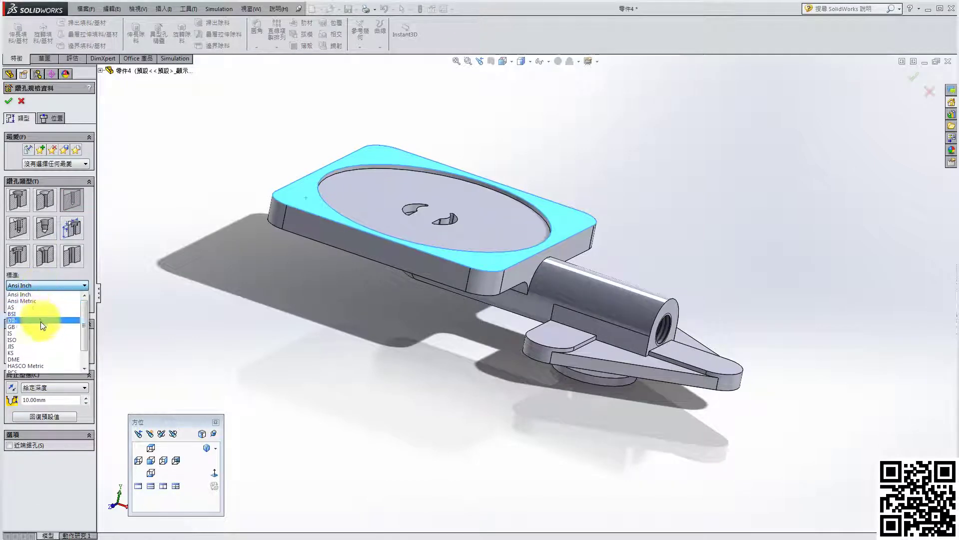
{"action": "left_click", "coordinate": [42, 339]}
{"action": "left_click", "coordinate": [38, 306]}
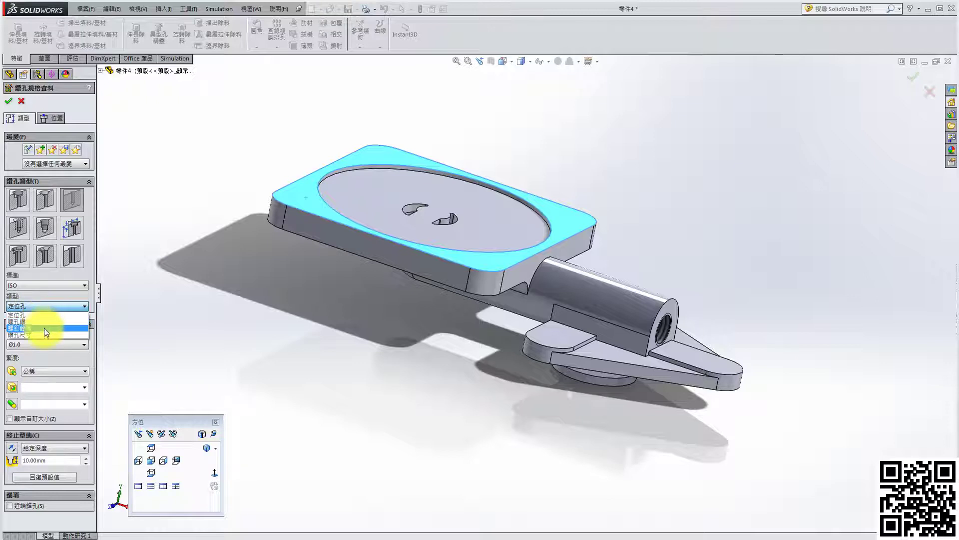
{"action": "left_click", "coordinate": [45, 334]}
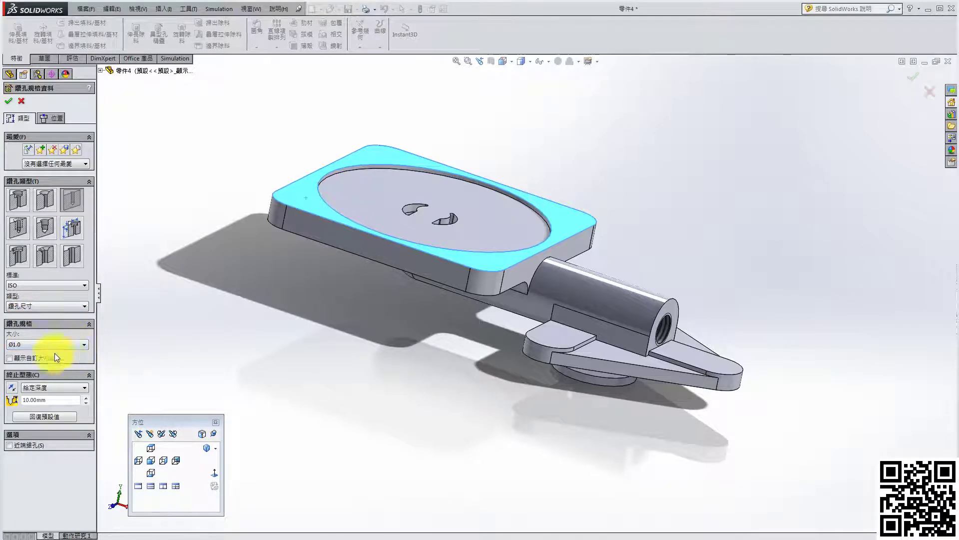
- Set the plate hole's size to Ø5.5 with an Up To Next end condition
{"action": "left_click", "coordinate": [43, 345]}
{"action": "scroll", "coordinate": [41, 417], "scroll_direction": "down", "scroll_amount": 5}
{"action": "scroll", "coordinate": [41, 417], "scroll_direction": "down", "scroll_amount": 10}
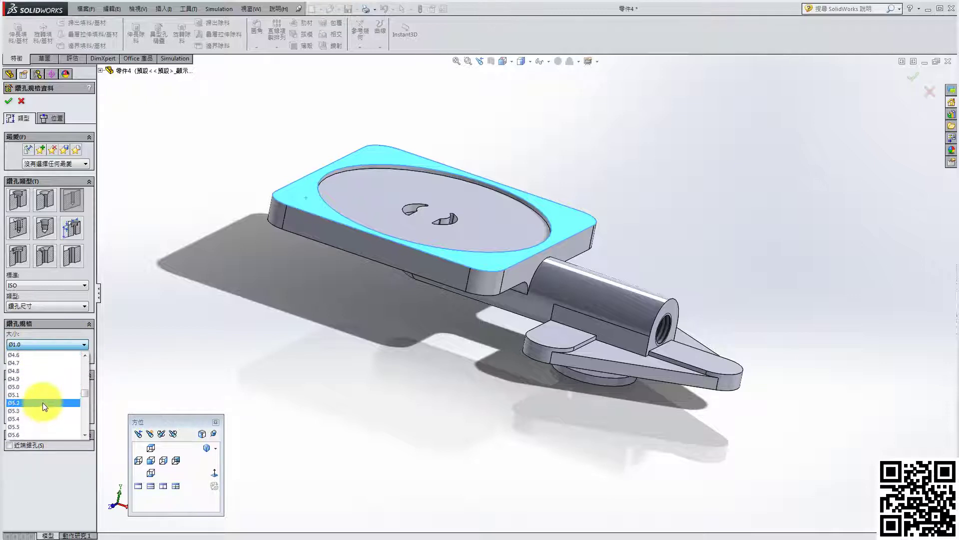
{"action": "left_click", "coordinate": [31, 426]}
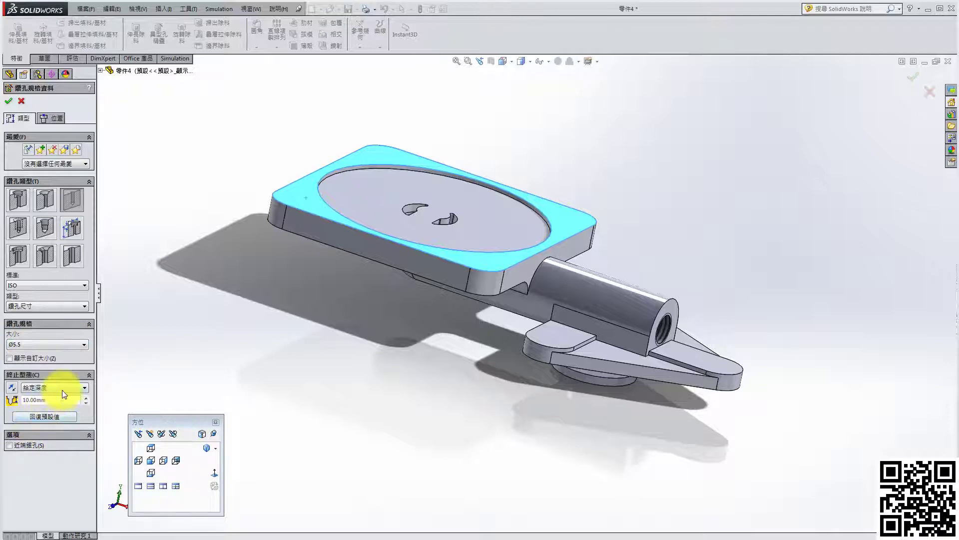
{"action": "left_click", "coordinate": [62, 390]}
{"action": "left_click", "coordinate": [59, 408]}
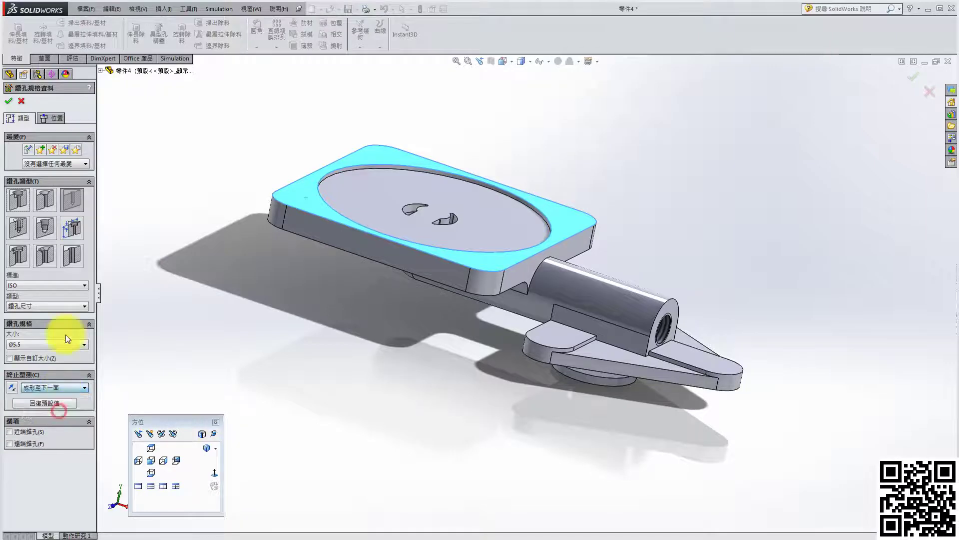
- Place the Ø5.5 holes at the centres of the plate's four rounded corners and finish the feature
{"action": "left_click", "coordinate": [53, 122]}
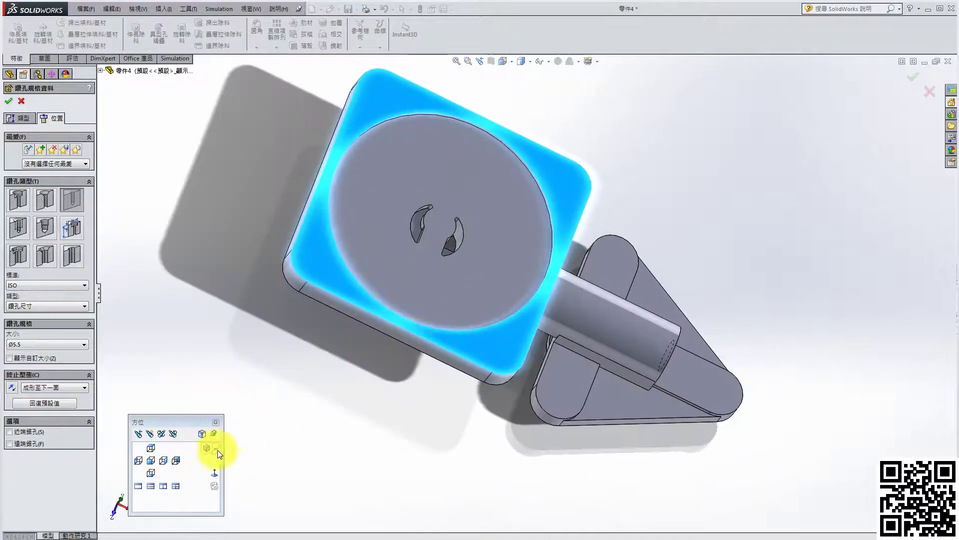
{"action": "left_click", "coordinate": [217, 450]}
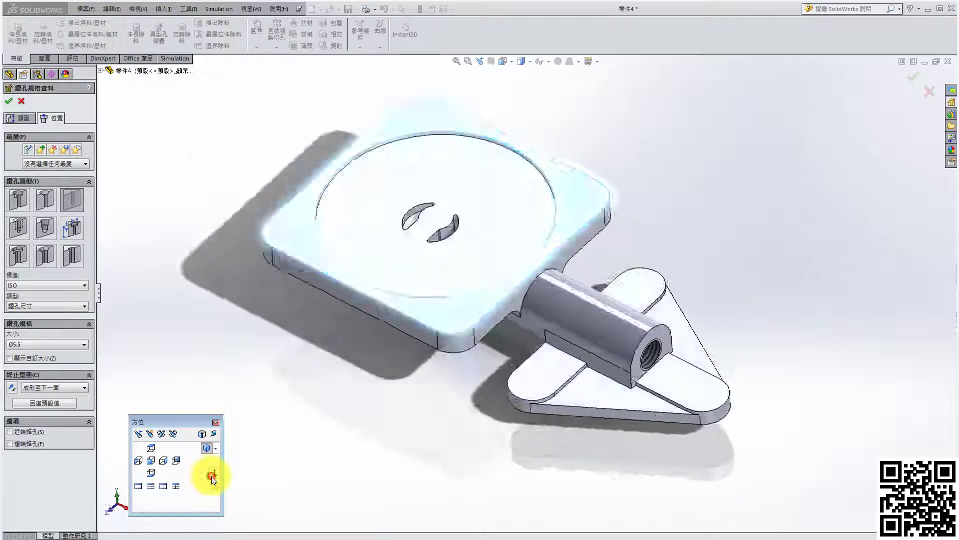
{"action": "left_click", "coordinate": [212, 476]}
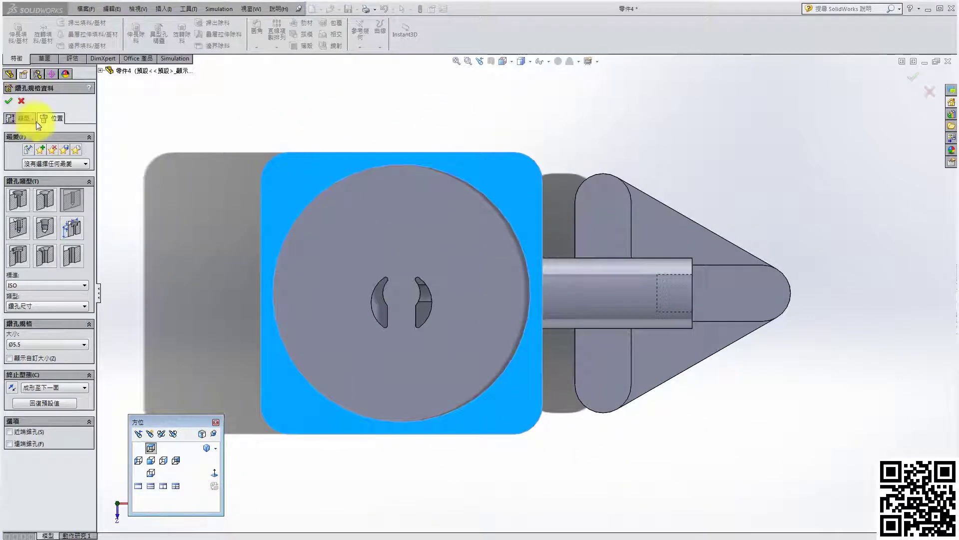
{"action": "left_click", "coordinate": [50, 118]}
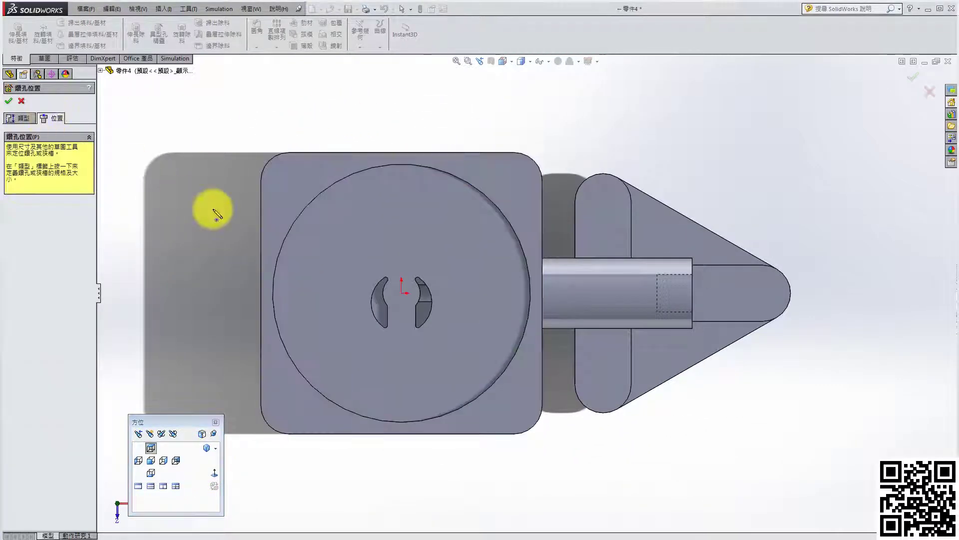
{"action": "left_click", "coordinate": [289, 180]}
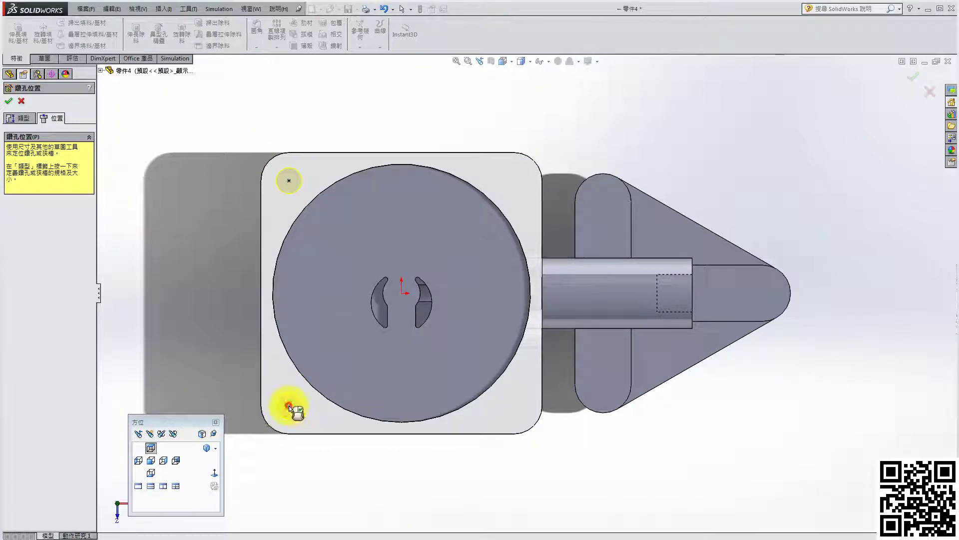
{"action": "left_click", "coordinate": [289, 405]}
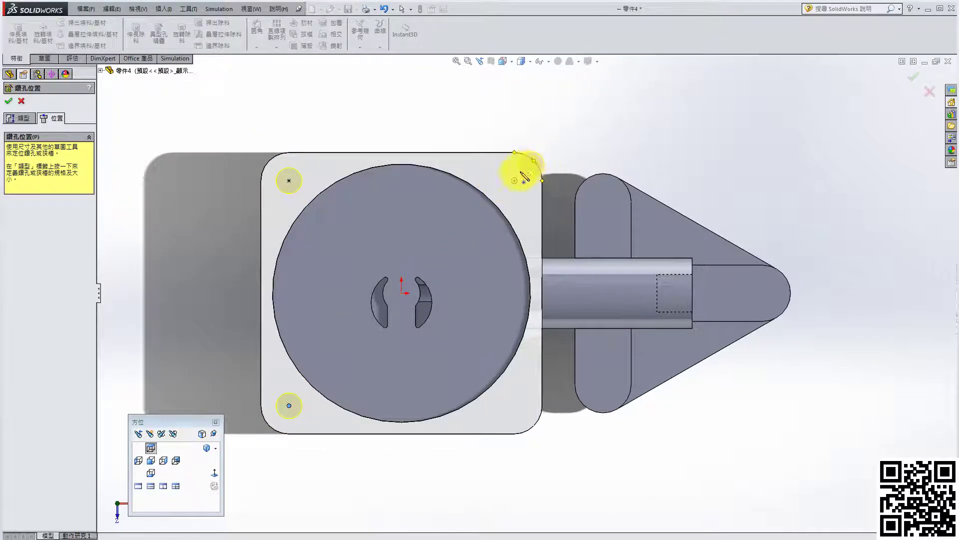
{"action": "left_click", "coordinate": [514, 181]}
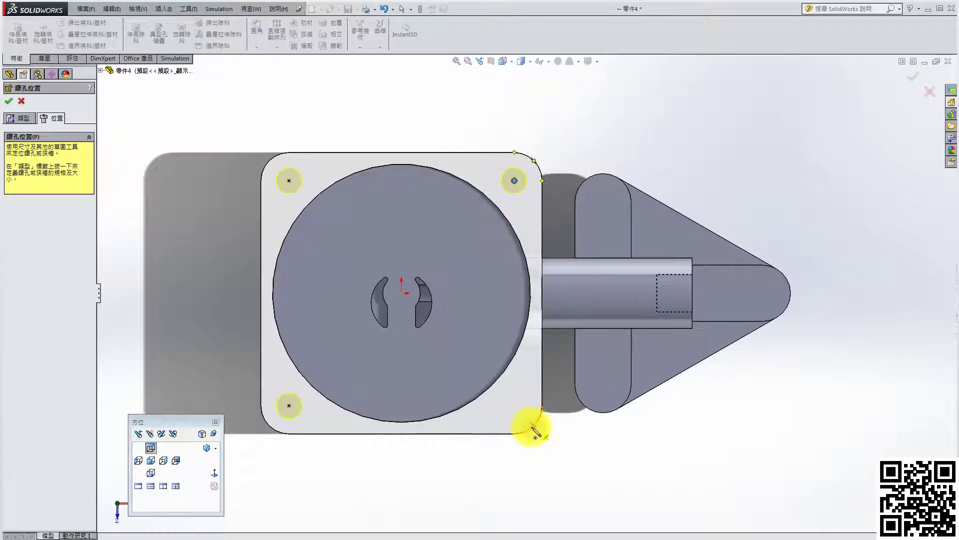
{"action": "left_click", "coordinate": [514, 405]}
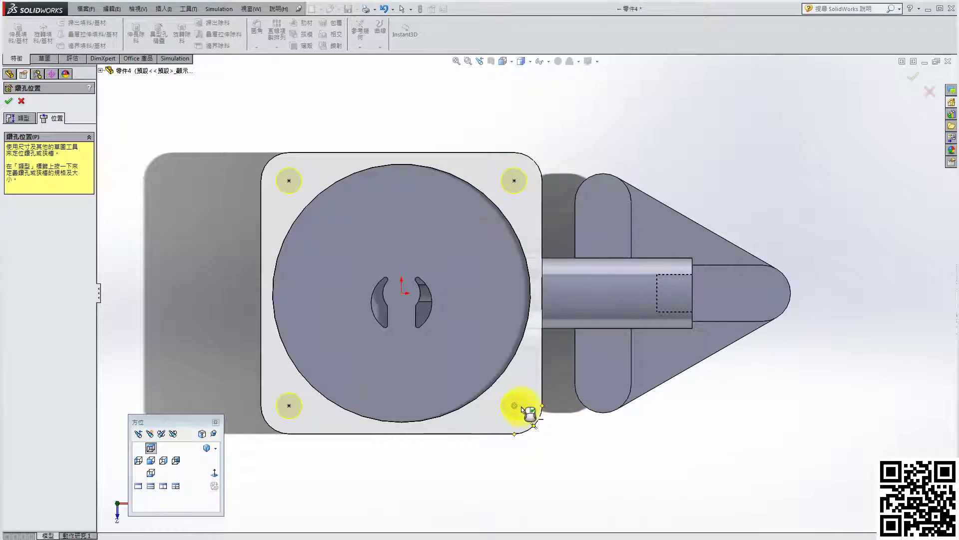
{"action": "left_click", "coordinate": [914, 76]}
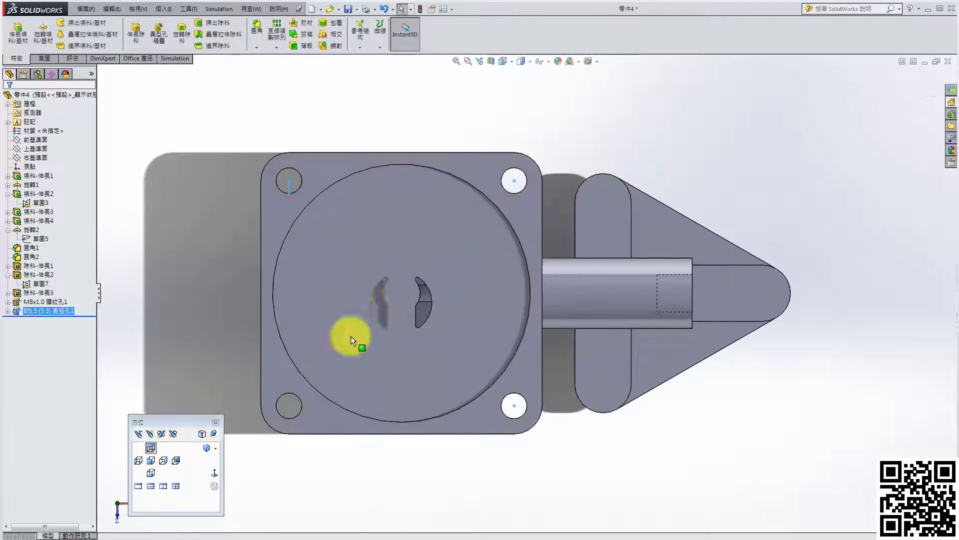
- Start a Hole Wizard plain hole on the triangular base's raised top face and set its size to Ø5.0
{"action": "double_click", "coordinate": [596, 199]}
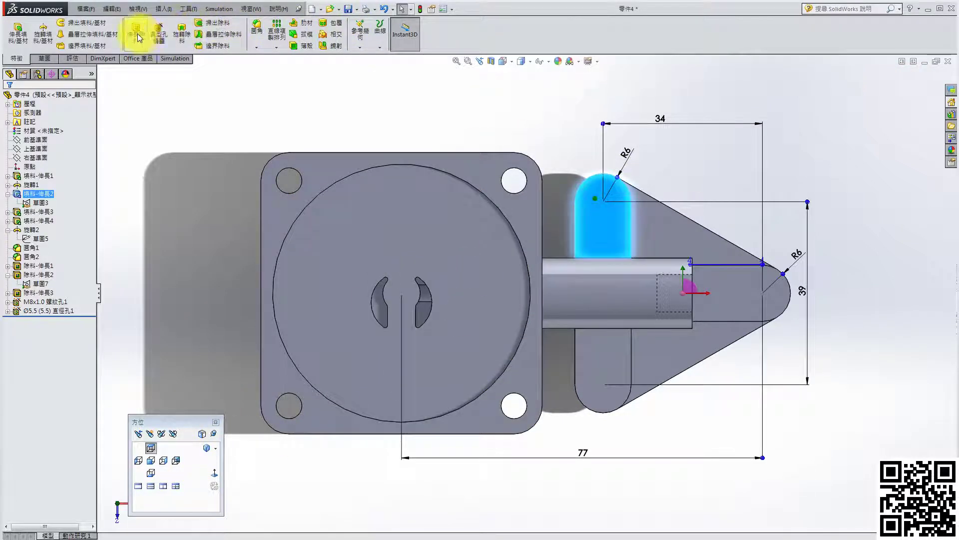
{"action": "left_click", "coordinate": [158, 33]}
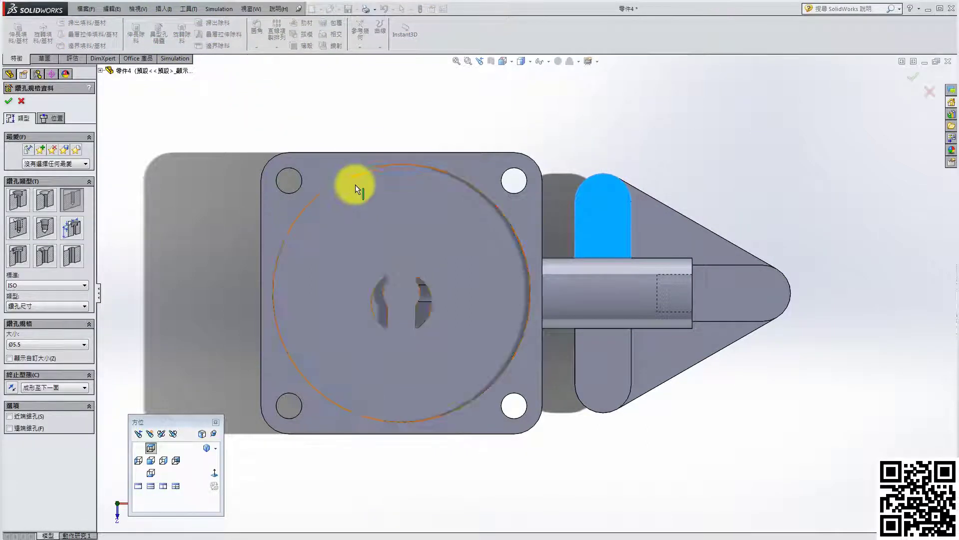
{"action": "left_click", "coordinate": [24, 344]}
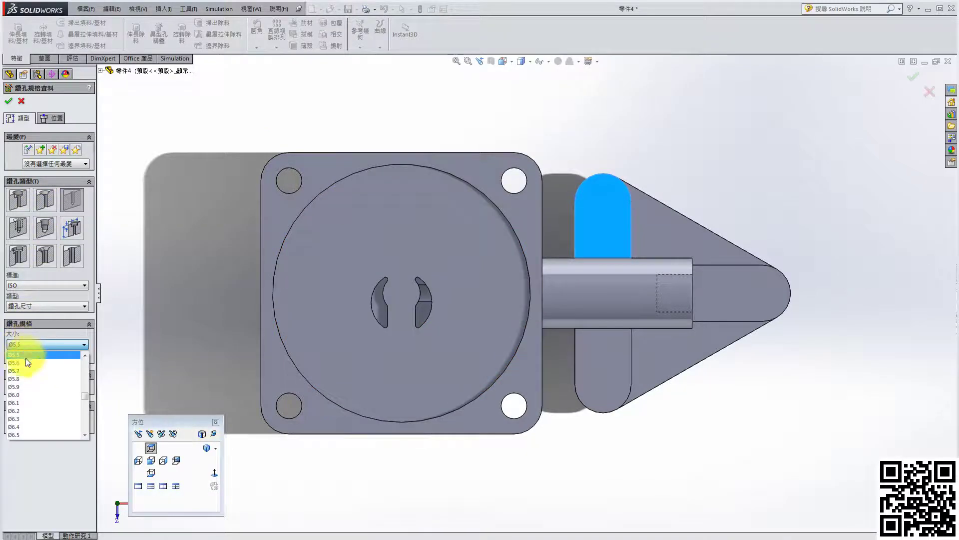
{"action": "left_click", "coordinate": [26, 364]}
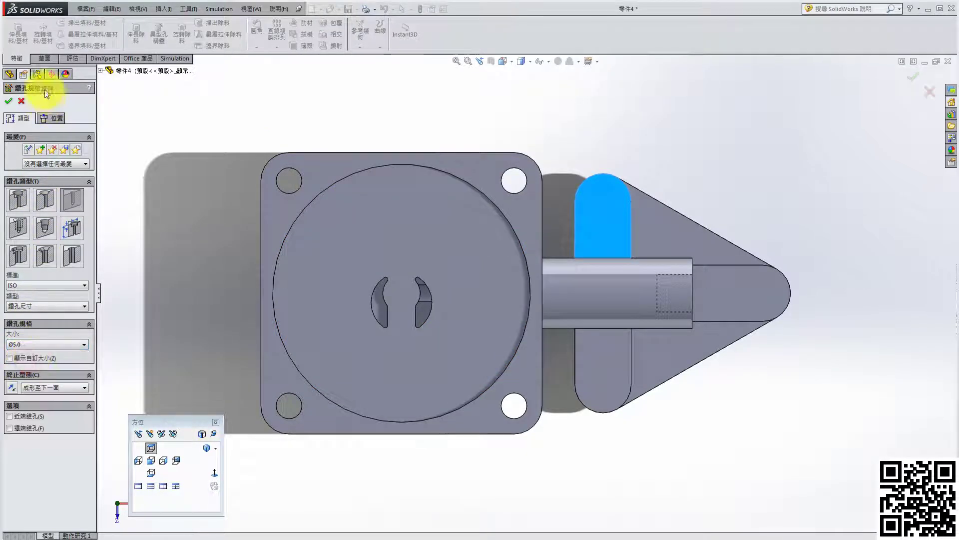
- Place the Ø5.0 holes at the centres of the triangular base's three rounded corners and finish the feature
{"action": "left_click", "coordinate": [55, 118]}
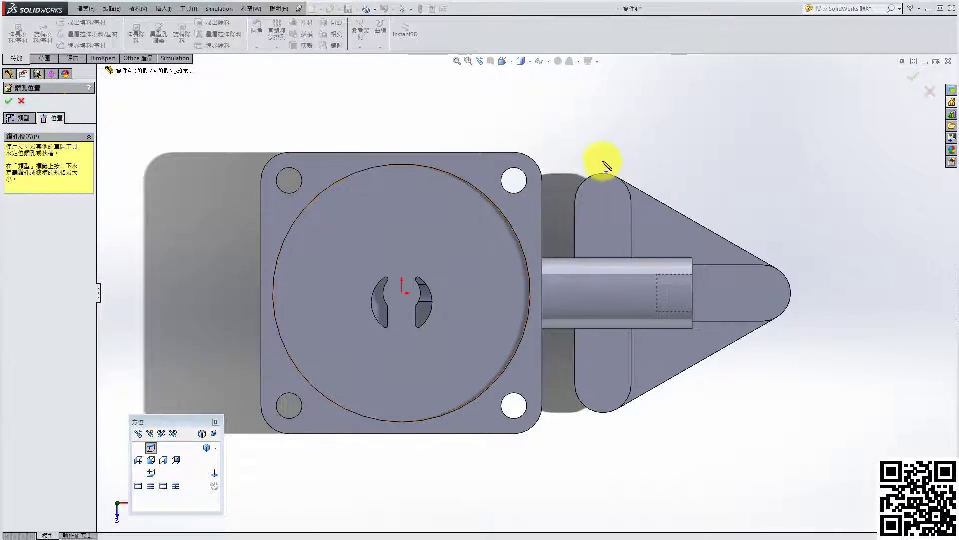
{"action": "left_click", "coordinate": [603, 202]}
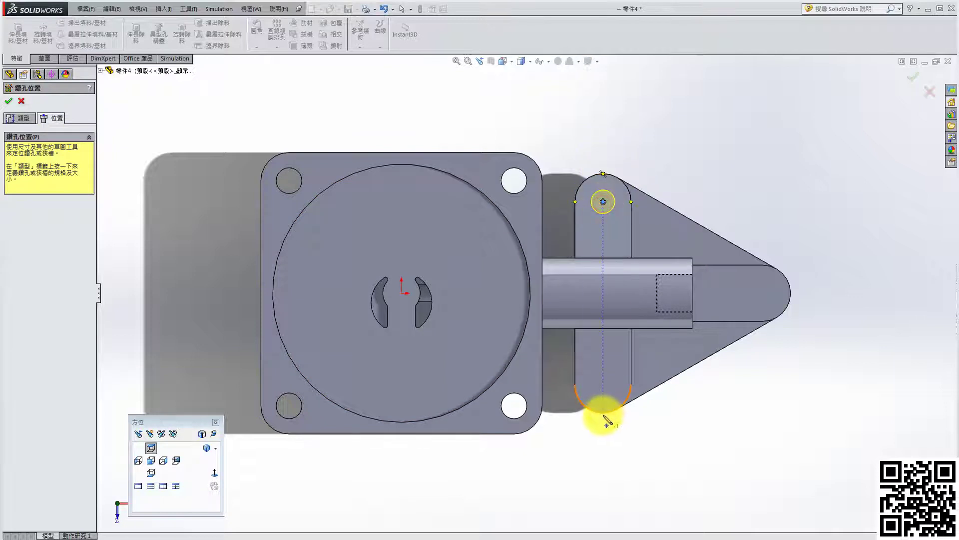
{"action": "left_click", "coordinate": [603, 384]}
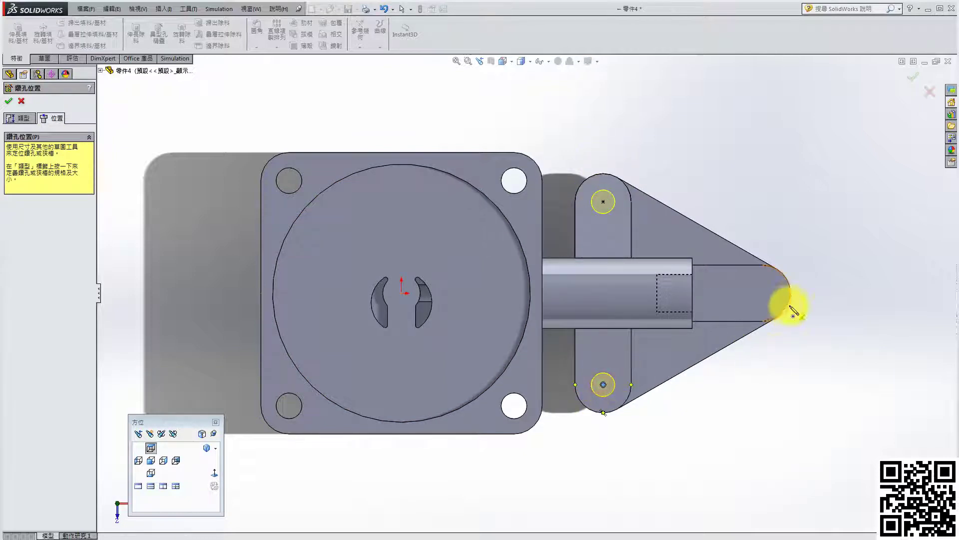
{"action": "left_click", "coordinate": [763, 294]}
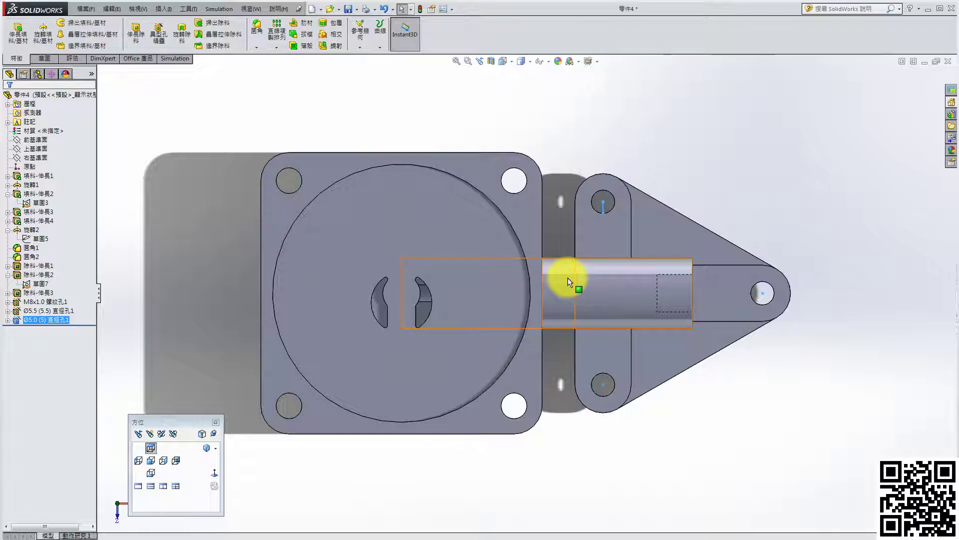
- Start a Hole Wizard hole on the underside of the round flange below the triangular base, with size Ø3.0
{"action": "middle_click_drag", "start_coordinate": [493, 349], "coordinate": [695, 266]}
{"action": "left_click", "coordinate": [645, 369]}
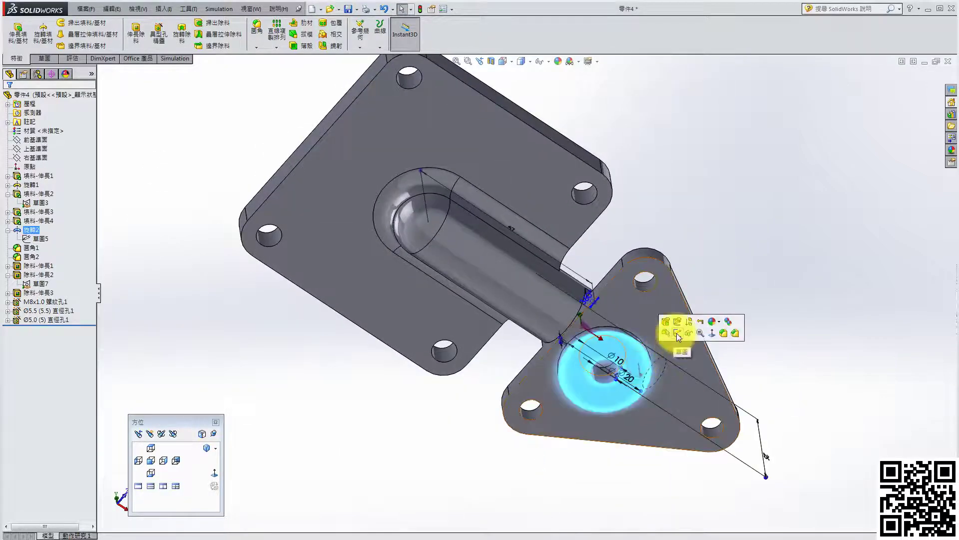
{"action": "left_click", "coordinate": [160, 33]}
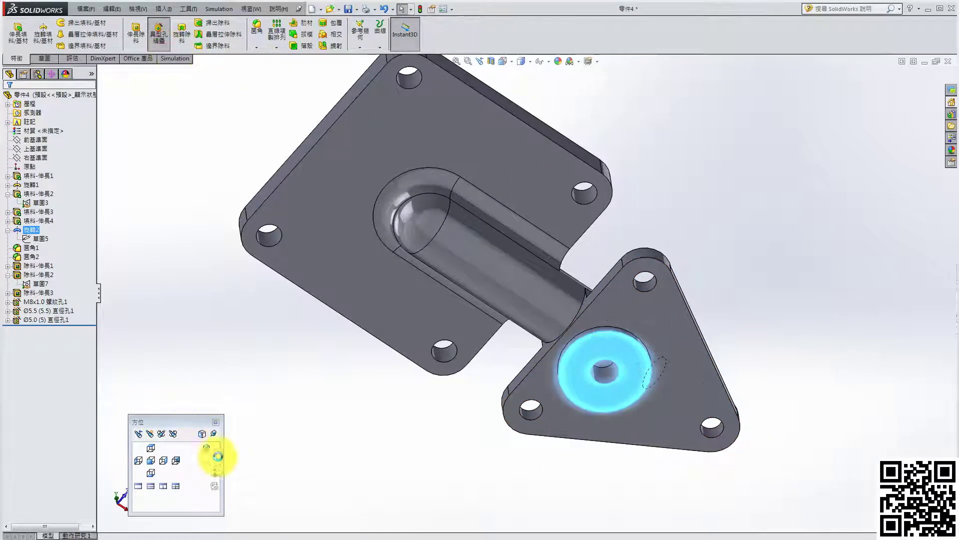
{"action": "left_click", "coordinate": [216, 475]}
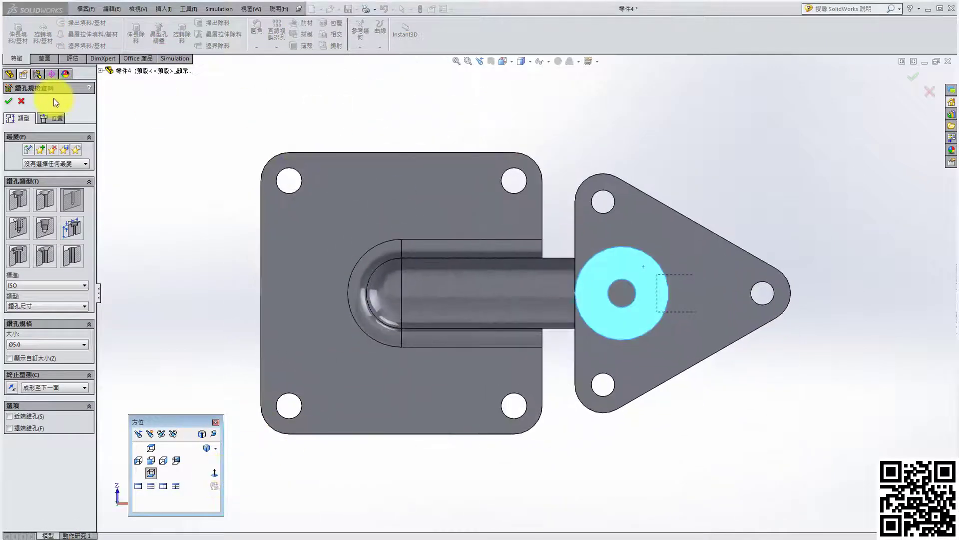
{"action": "scroll", "coordinate": [607, 308], "scroll_direction": "down", "scroll_amount": 2}
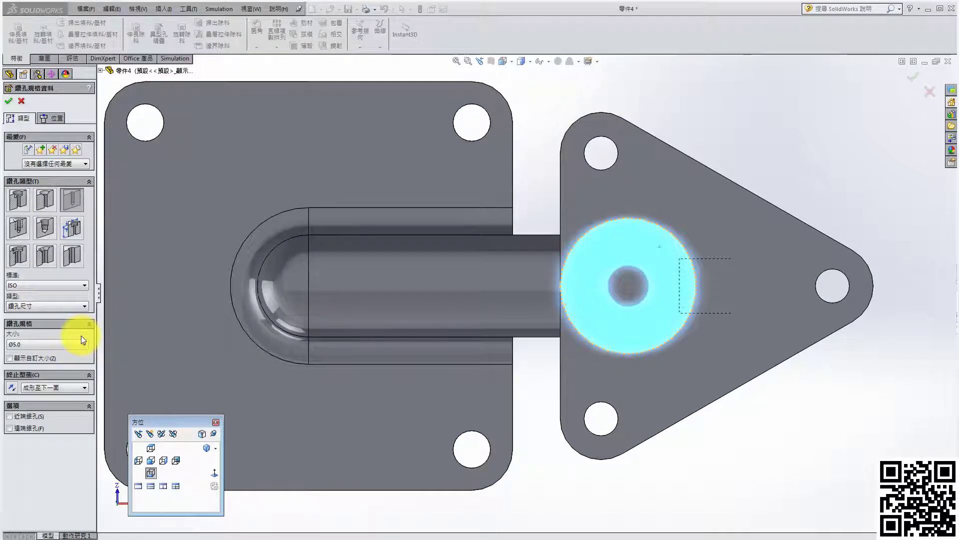
{"action": "left_click", "coordinate": [19, 344]}
{"action": "scroll", "coordinate": [28, 373], "scroll_direction": "up", "scroll_amount": 6}
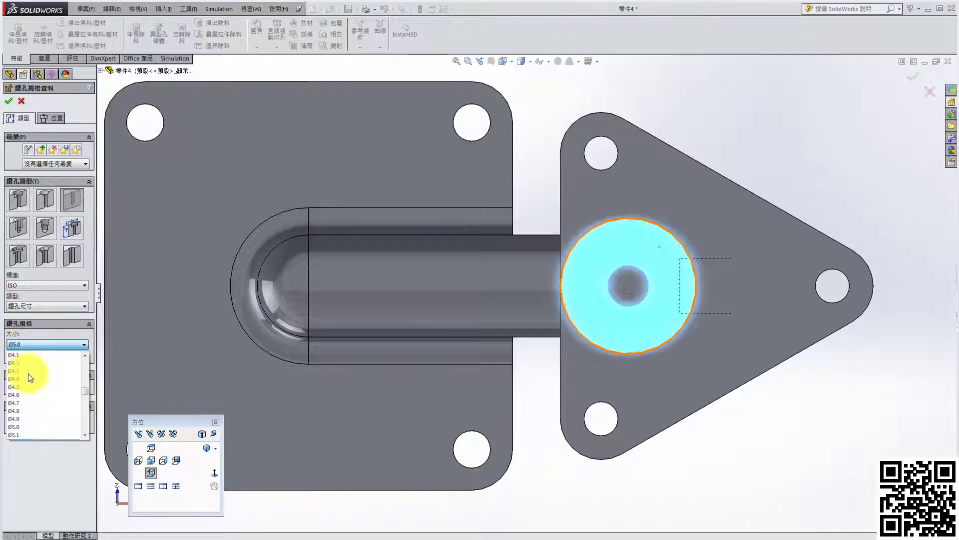
{"action": "scroll", "coordinate": [24, 370], "scroll_direction": "up", "scroll_amount": 2}
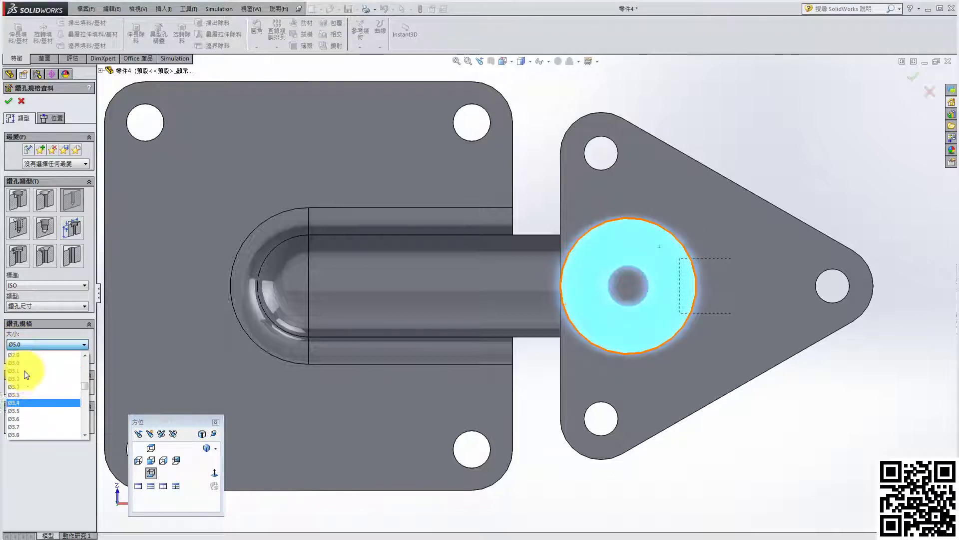
{"action": "left_click", "coordinate": [22, 385]}
- Place four Ø3.0 holes roughly a quarter turn apart around the round flange's central bore
{"action": "left_click", "coordinate": [45, 119]}
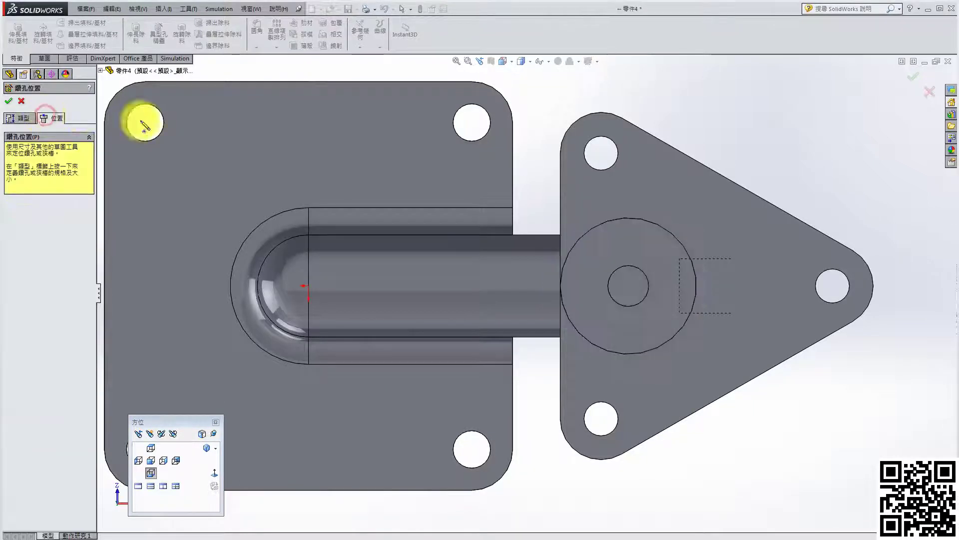
{"action": "scroll", "coordinate": [628, 286], "scroll_direction": "down", "scroll_amount": 3}
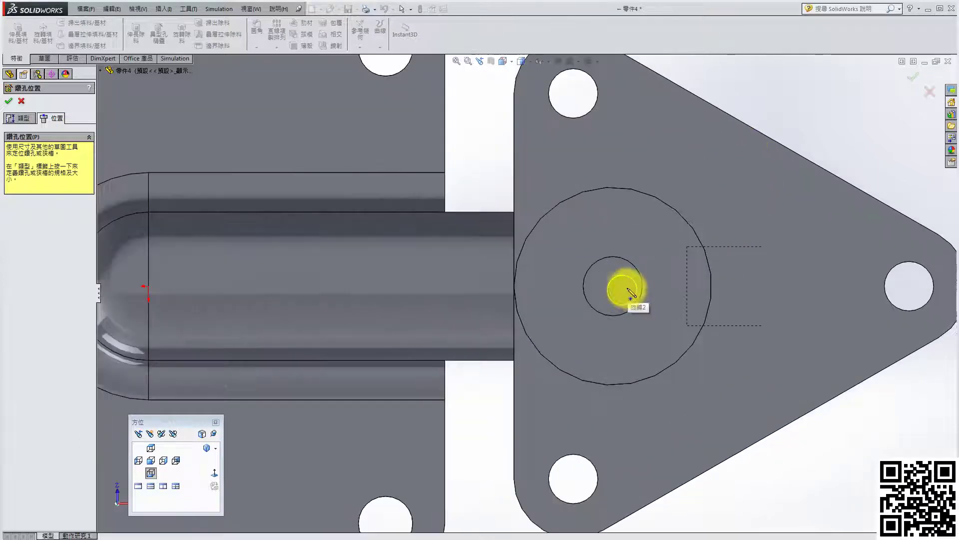
{"action": "left_click", "coordinate": [615, 224]}
{"action": "left_click", "coordinate": [548, 289]}
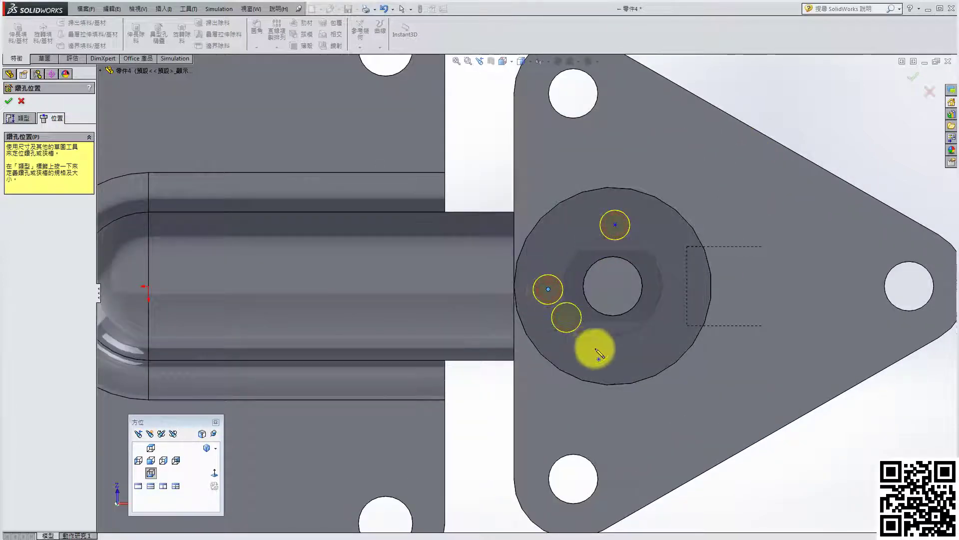
{"action": "left_click", "coordinate": [615, 356]}
{"action": "left_click", "coordinate": [681, 293]}
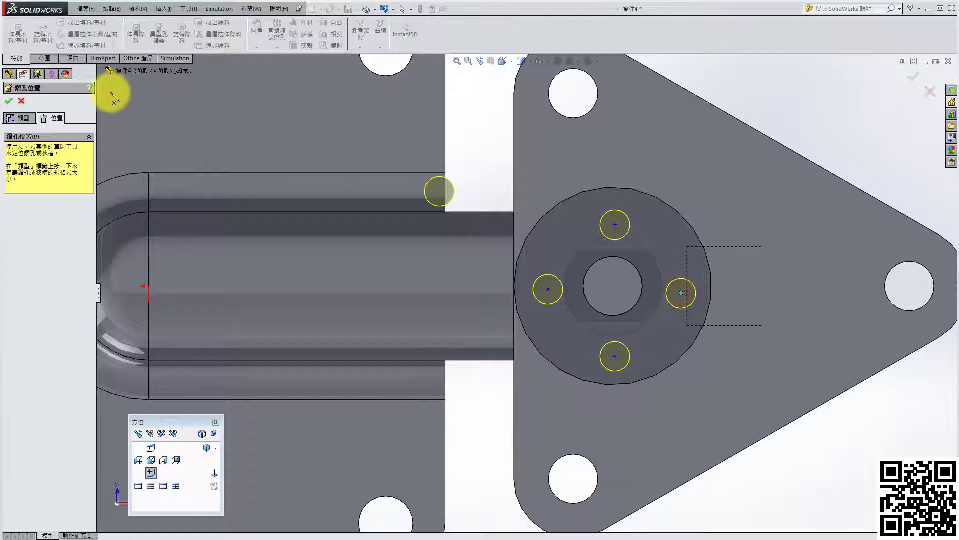
- Sketch a Ø15 construction circle on the flange, centred on its central bore, as the bolt circle
{"action": "left_click", "coordinate": [38, 58]}
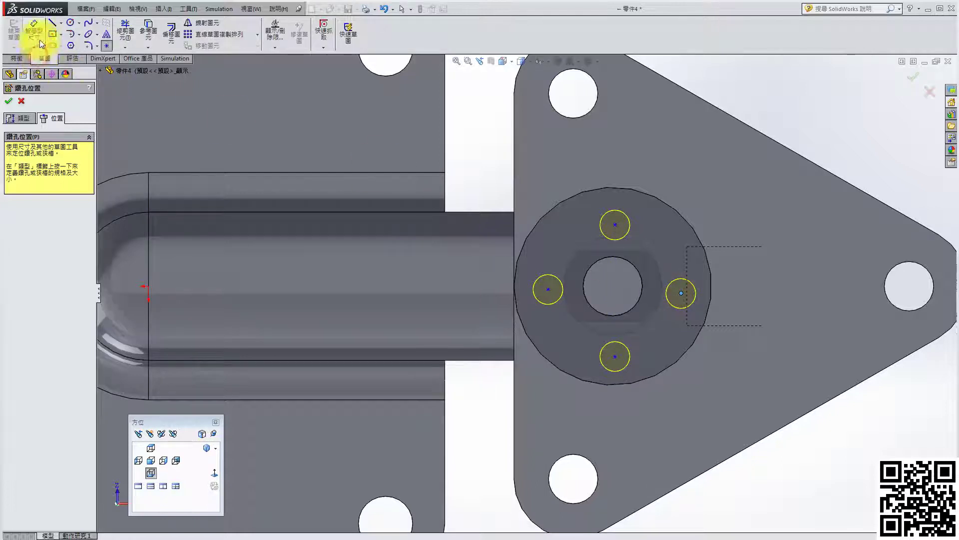
{"action": "left_click", "coordinate": [70, 23]}
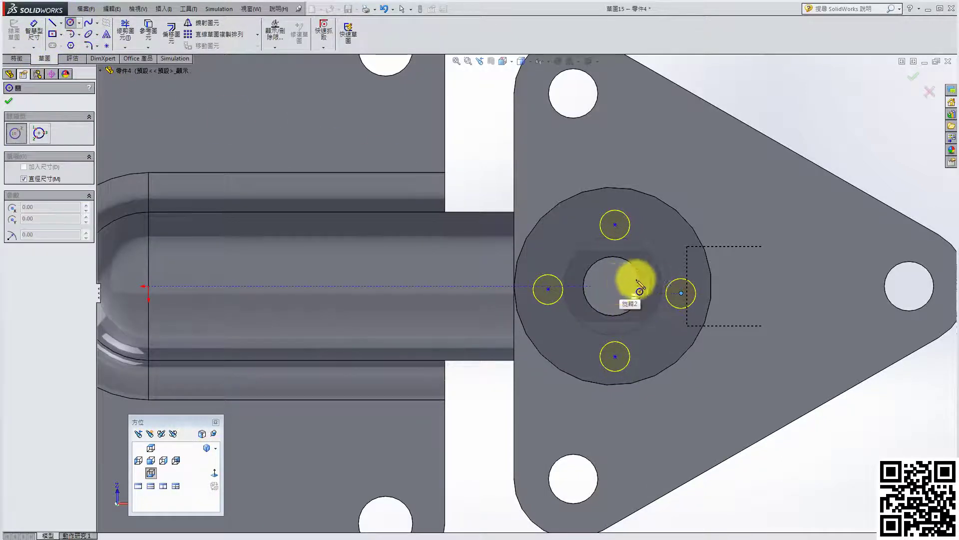
{"action": "left_click", "coordinate": [613, 286]}
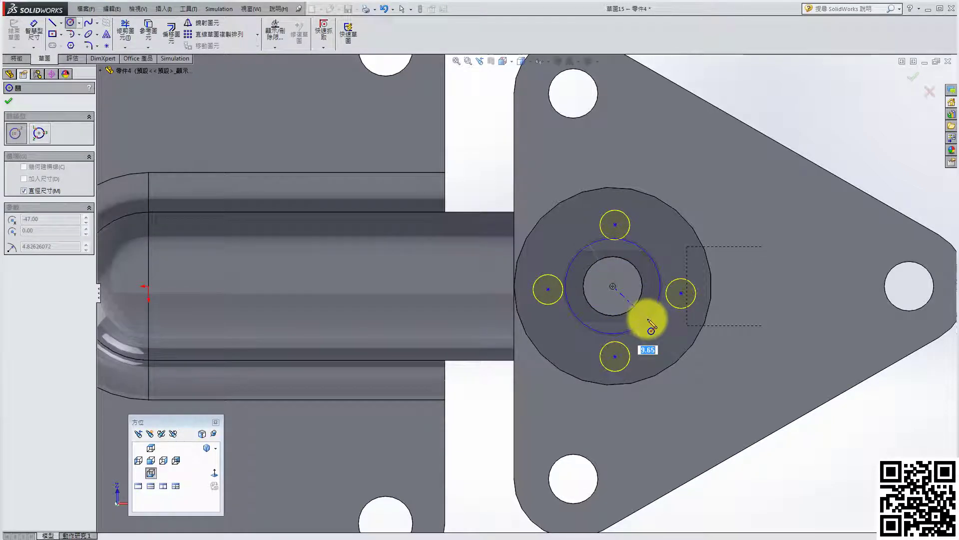
{"action": "type", "text": "15"}
{"action": "key", "text": "Return"}
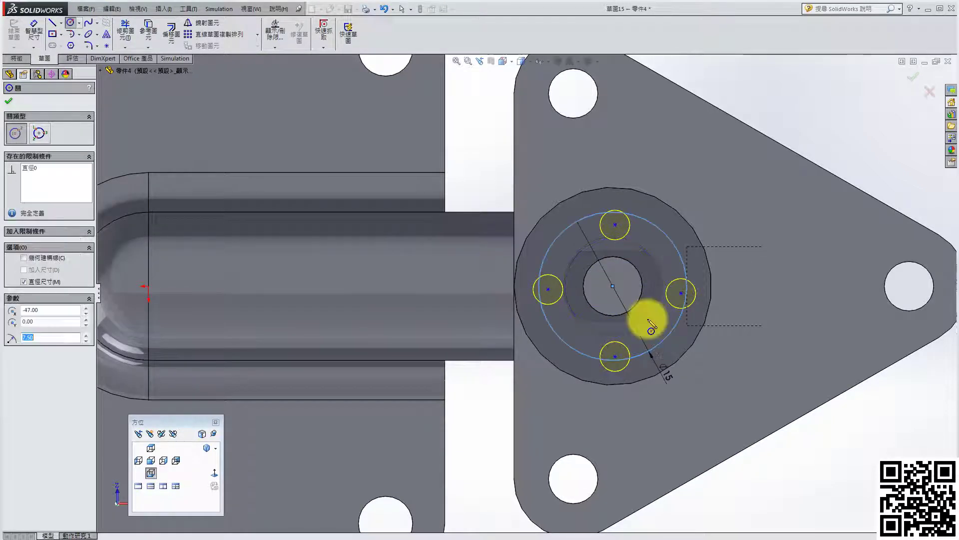
{"action": "left_click", "coordinate": [47, 258]}
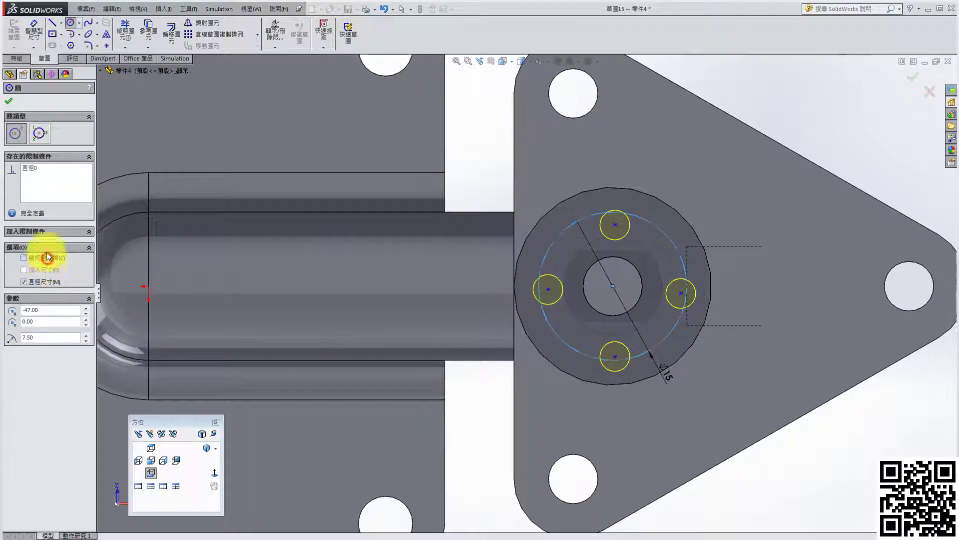
{"action": "left_click", "coordinate": [9, 104]}
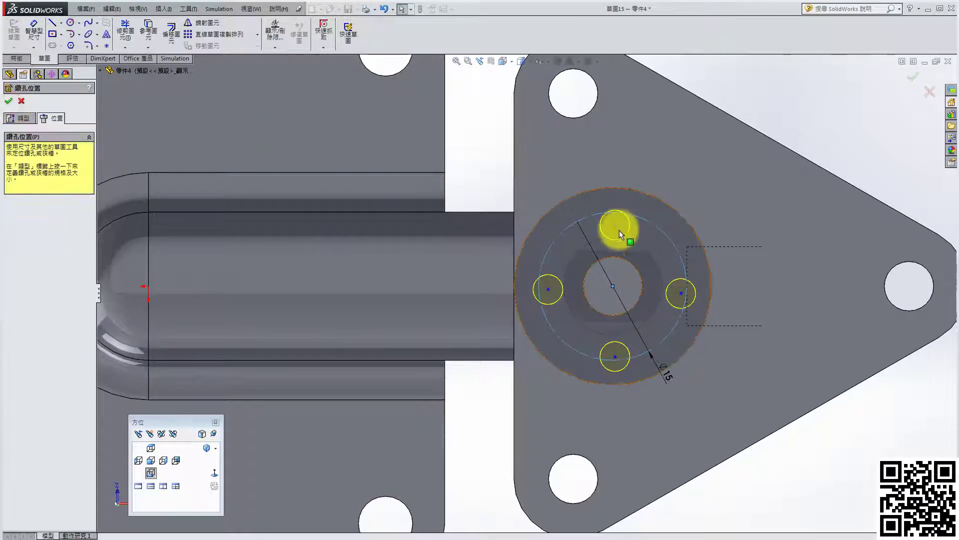
- Snap the four hole points to the Ø15 circle's quadrant points and finish the Ø3.0 hole feature
{"action": "scroll", "coordinate": [610, 230], "scroll_direction": "down", "scroll_amount": 3}
{"action": "mouse_move", "coordinate": [633, 228]}
{"action": "left_mouse_down"}
{"action": "mouse_move", "coordinate": [639, 243]}
{"action": "mouse_move", "coordinate": [637, 202]}
{"action": "mouse_move", "coordinate": [628, 201]}
{"action": "left_mouse_up"}
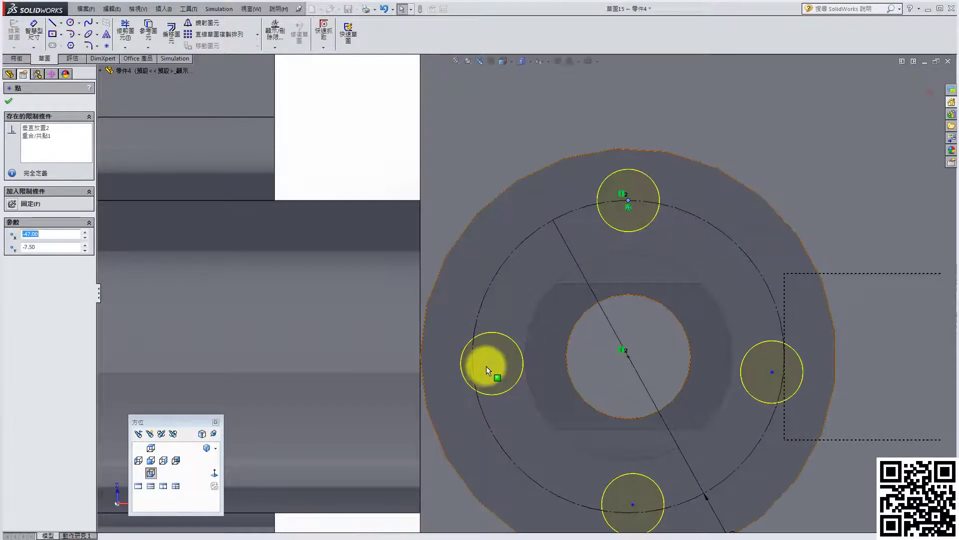
{"action": "mouse_move", "coordinate": [492, 365]}
{"action": "left_mouse_down"}
{"action": "mouse_move", "coordinate": [491, 376]}
{"action": "mouse_move", "coordinate": [473, 356]}
{"action": "left_mouse_up"}
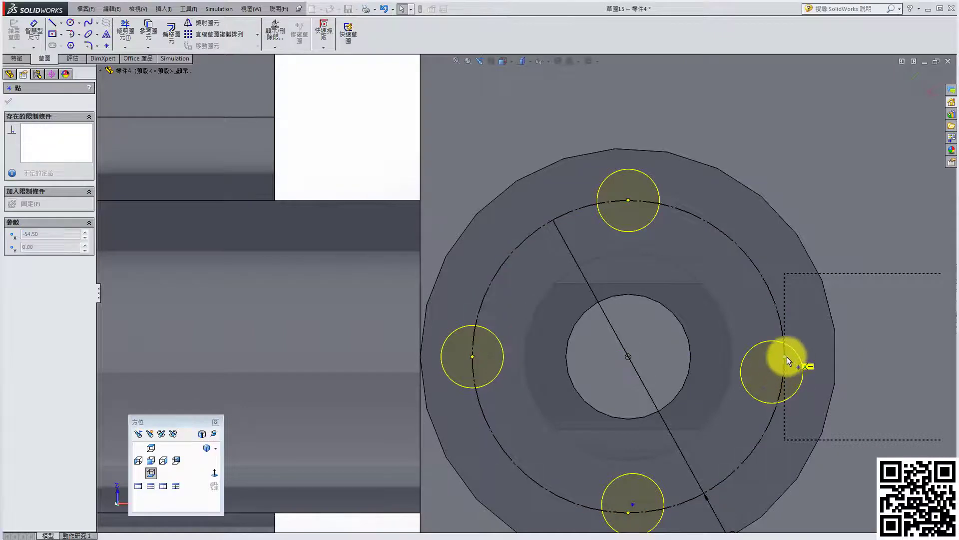
{"action": "left_click_drag", "start_coordinate": [787, 355], "coordinate": [783, 357]}
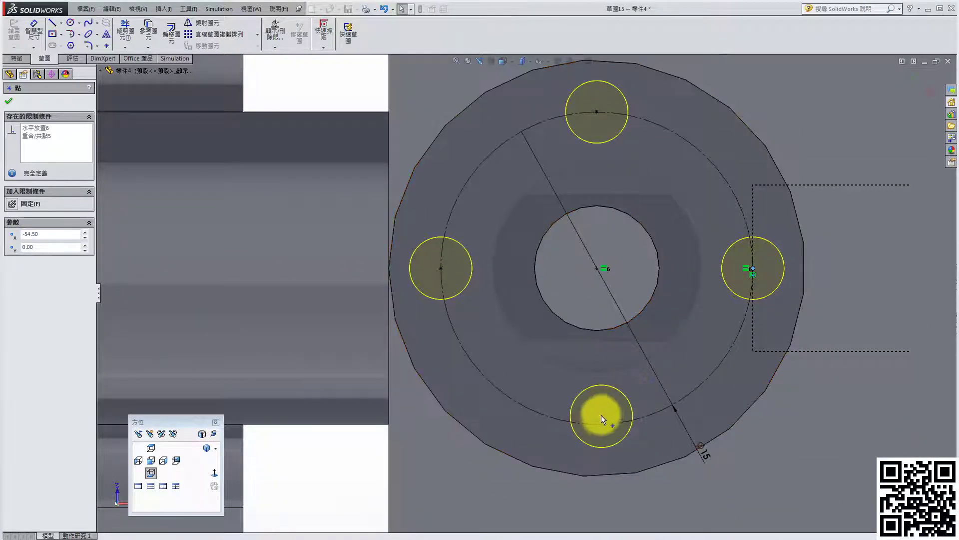
{"action": "mouse_move", "coordinate": [601, 415]}
{"action": "left_mouse_down"}
{"action": "mouse_move", "coordinate": [599, 437]}
{"action": "mouse_move", "coordinate": [597, 424]}
{"action": "left_mouse_up"}
{"action": "key", "text": "Escape"}
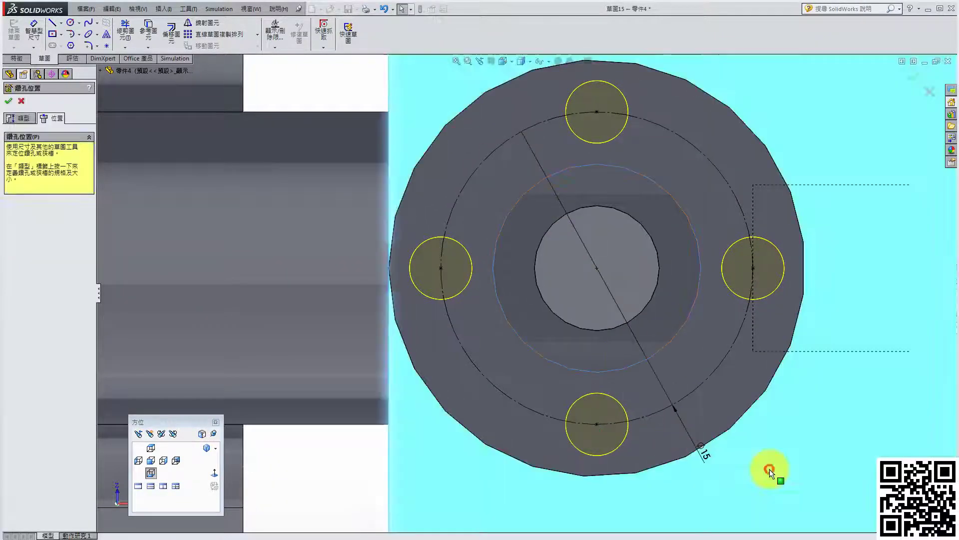
{"action": "left_click", "coordinate": [910, 76]}
- Fillet the curved edge where the cylindrical handle meets the square plate's side with a 2 mm radius
{"action": "mouse_move", "coordinate": [665, 238]}
{"action": "middle_mouse_down"}
{"action": "mouse_move", "coordinate": [713, 385]}
{"action": "mouse_move", "coordinate": [631, 458]}
{"action": "mouse_move", "coordinate": [670, 501]}
{"action": "mouse_move", "coordinate": [655, 433]}
{"action": "middle_mouse_up"}
{"action": "left_click", "coordinate": [206, 447]}
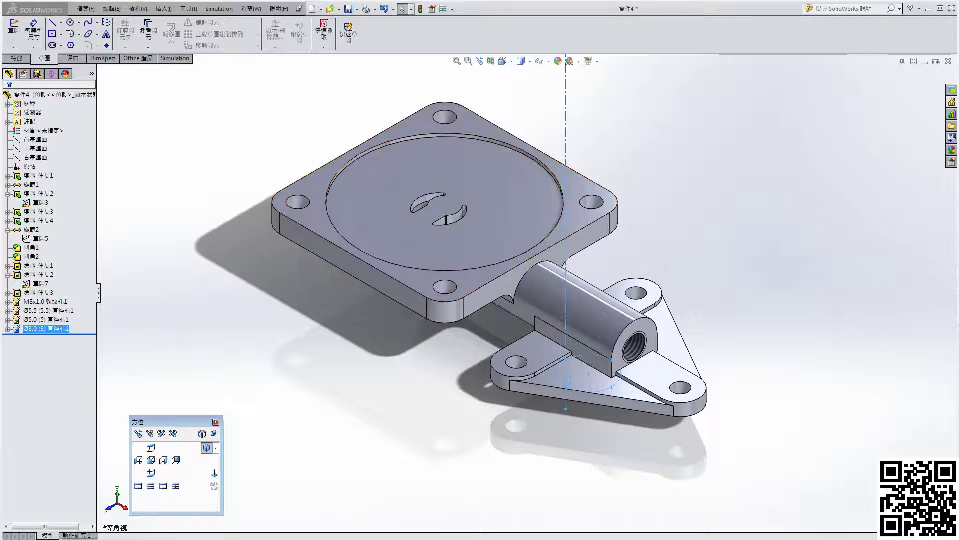
{"action": "left_click", "coordinate": [16, 58]}
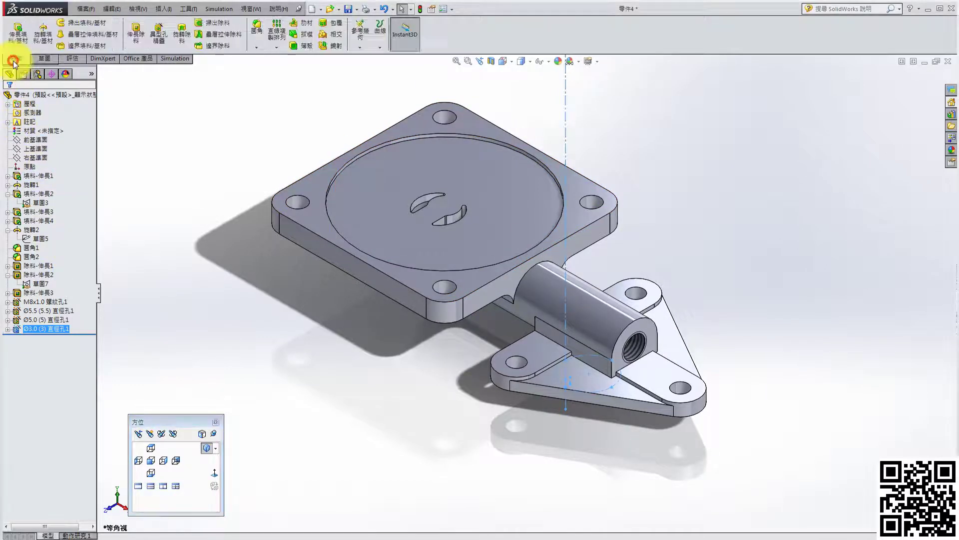
{"action": "left_click", "coordinate": [256, 33]}
{"action": "type", "text": "2"}
{"action": "key", "text": "Return"}
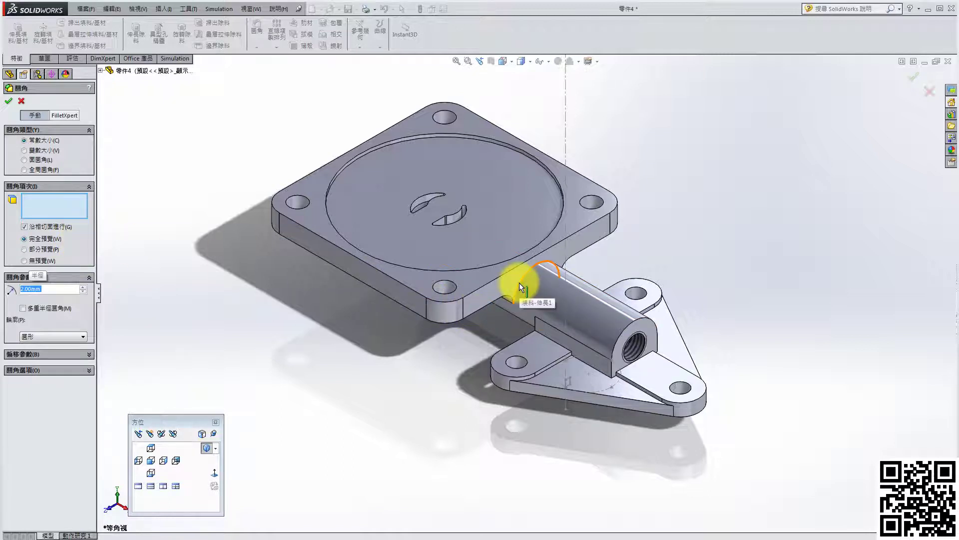
{"action": "left_click", "coordinate": [519, 283]}
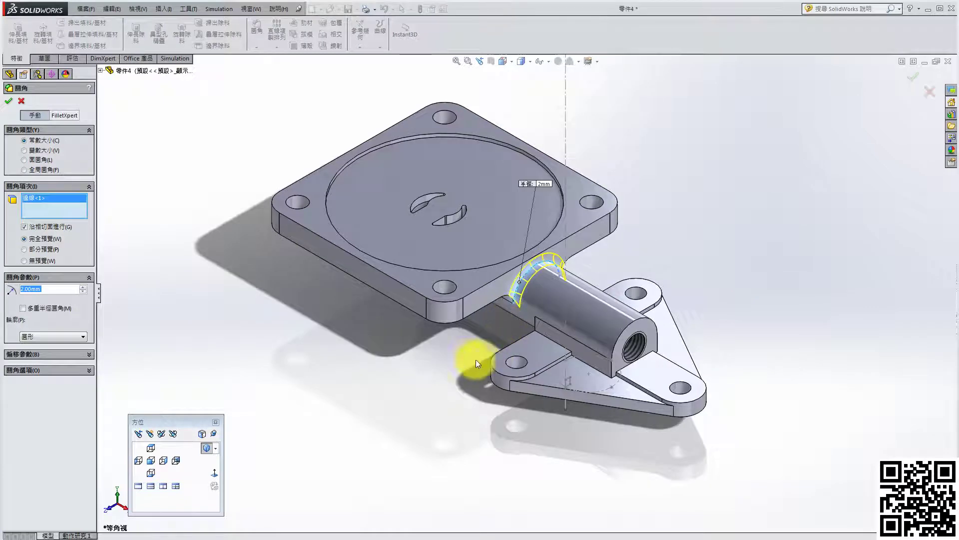
{"action": "middle_click_drag", "start_coordinate": [476, 358], "coordinate": [525, 257]}
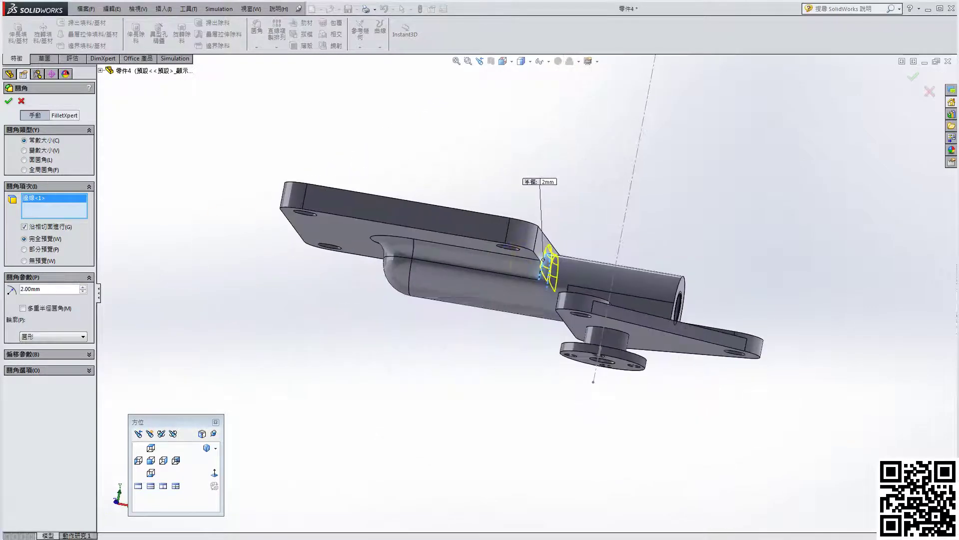
{"action": "left_click", "coordinate": [9, 102]}
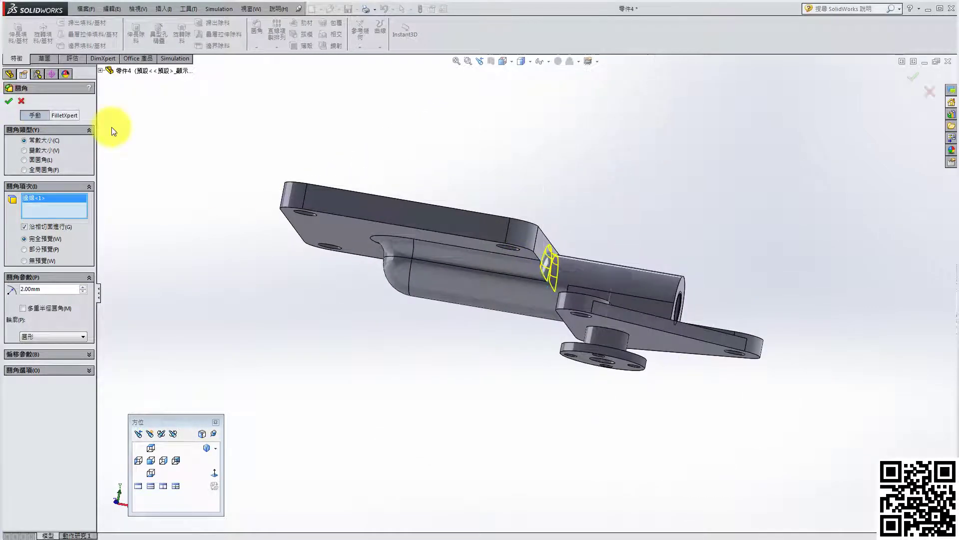
{"action": "left_click", "coordinate": [258, 34]}
{"action": "type", "text": "1"}
{"action": "key", "text": "Return"}
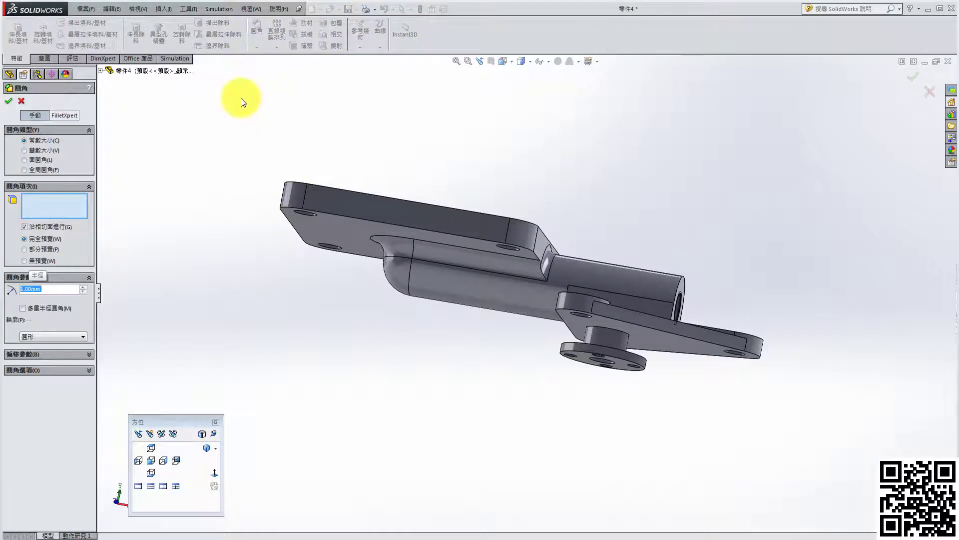
{"action": "middle_click_drag", "start_coordinate": [334, 232], "coordinate": [623, 287]}
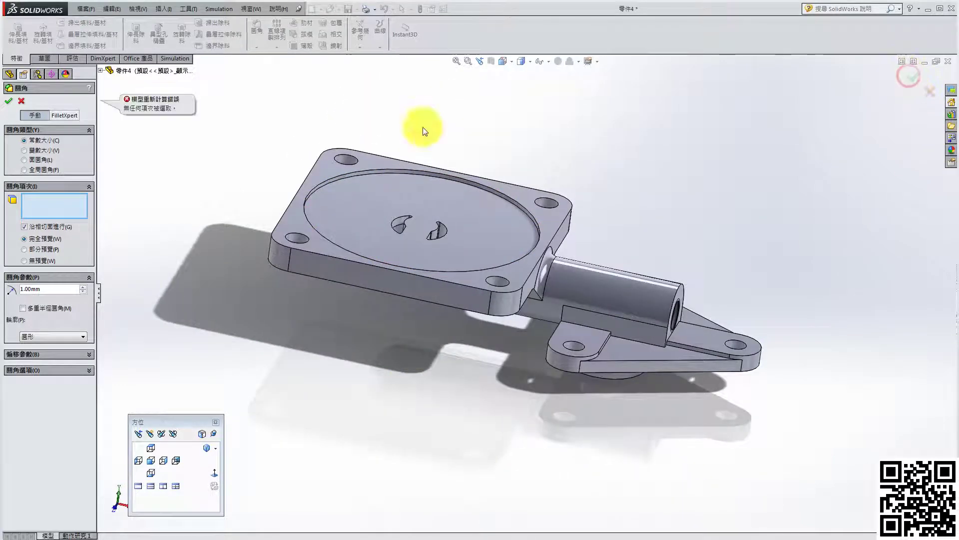
{"action": "left_click", "coordinate": [929, 90]}
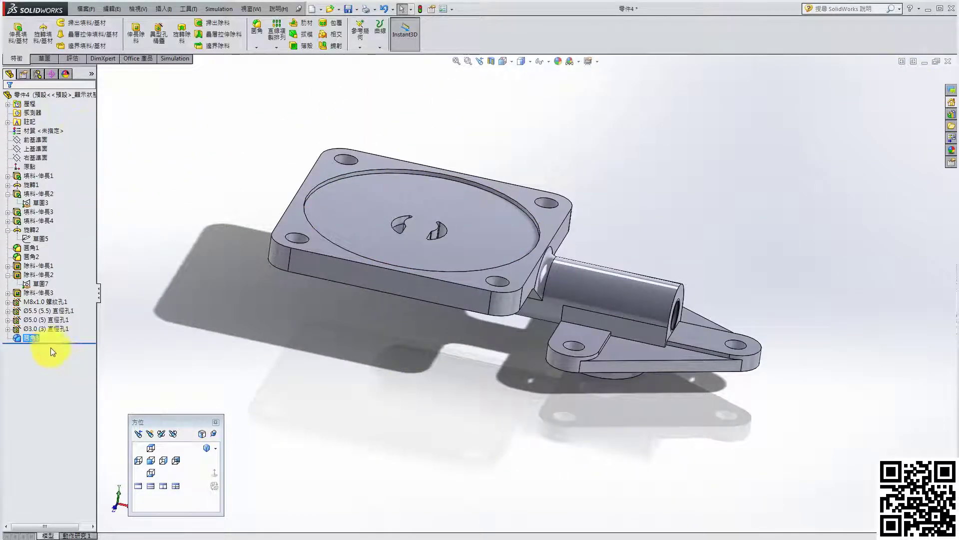
- Reorder the Ø5.5 hole feature to follow the last fillet and roll the model back to just before that hole feature
{"action": "left_click", "coordinate": [28, 302]}
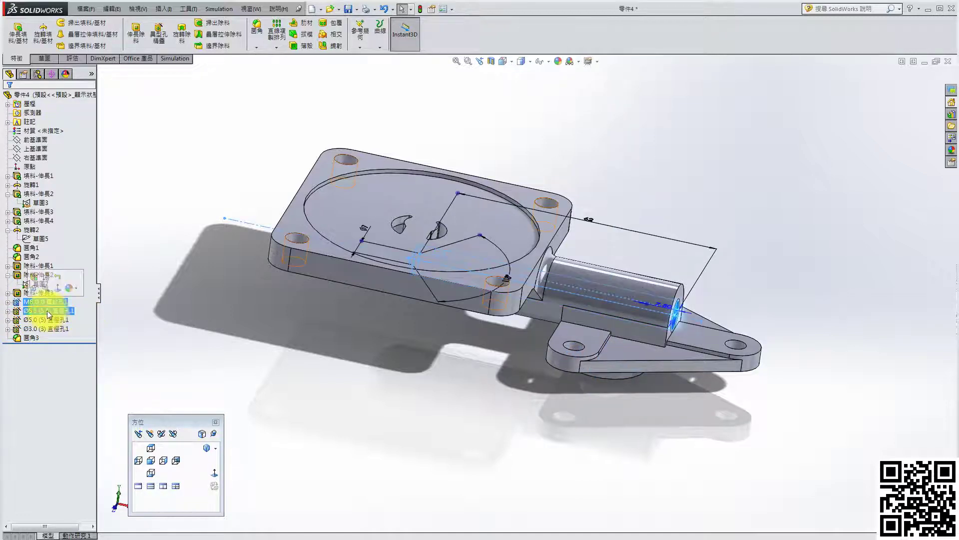
{"action": "left_click", "coordinate": [47, 311]}
{"action": "left_click", "coordinate": [32, 313]}
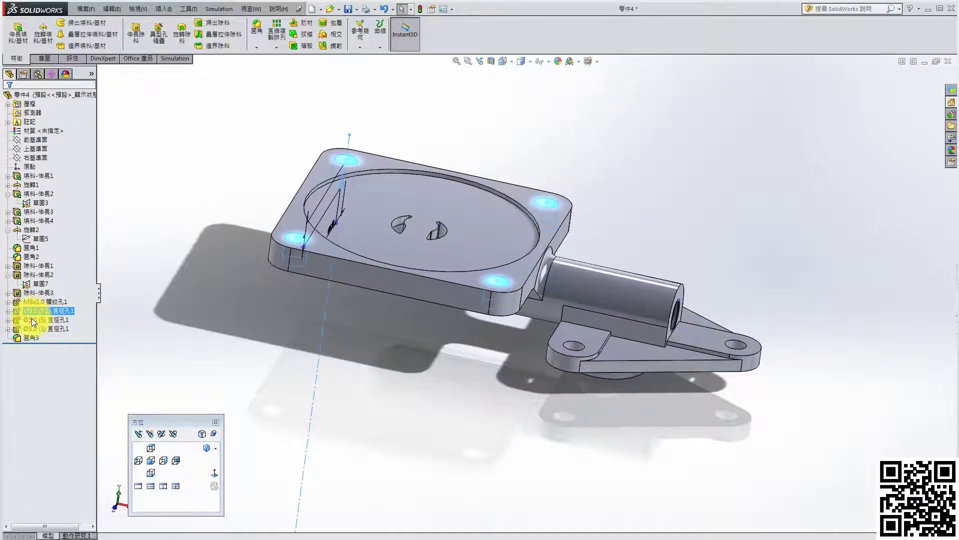
{"action": "double_click", "coordinate": [35, 312]}
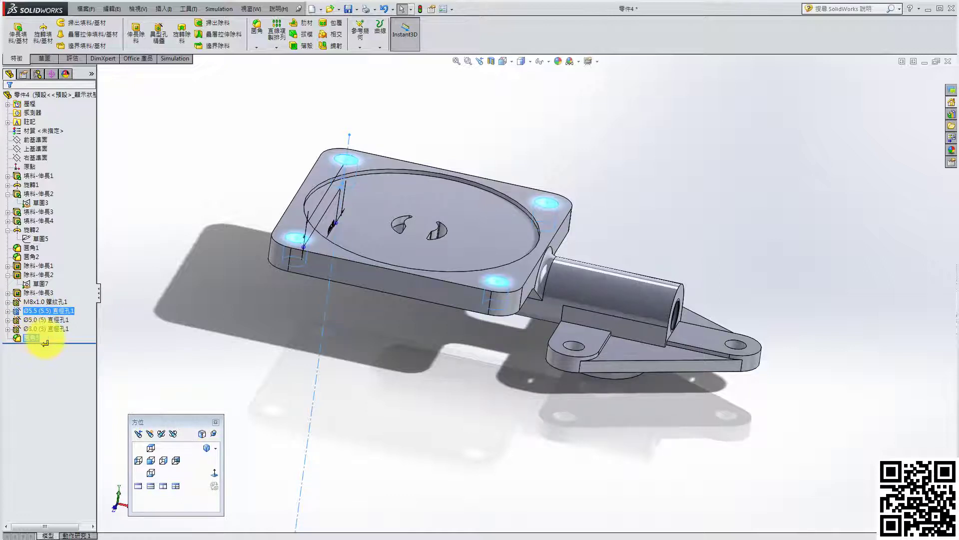
{"action": "left_click", "coordinate": [53, 360]}
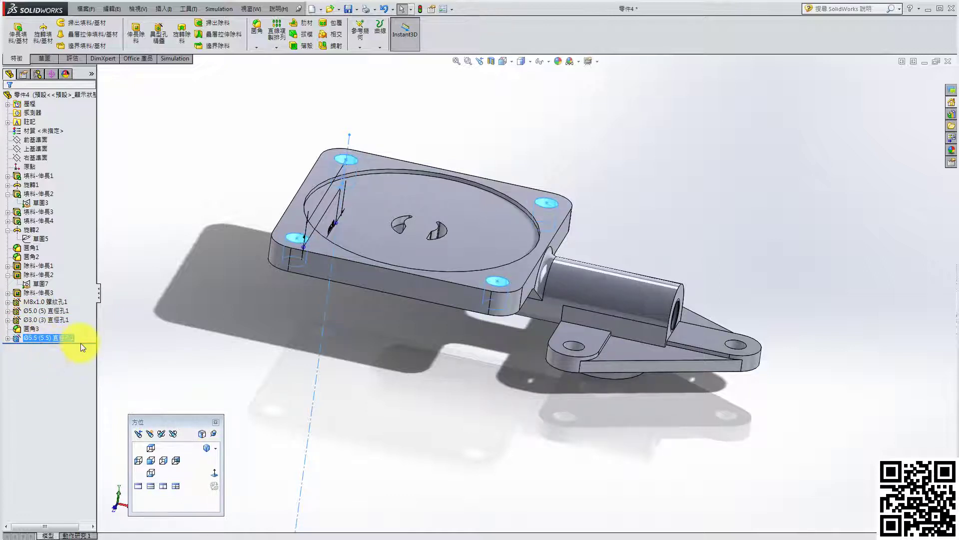
{"action": "left_click", "coordinate": [125, 325]}
{"action": "left_click", "coordinate": [88, 341]}
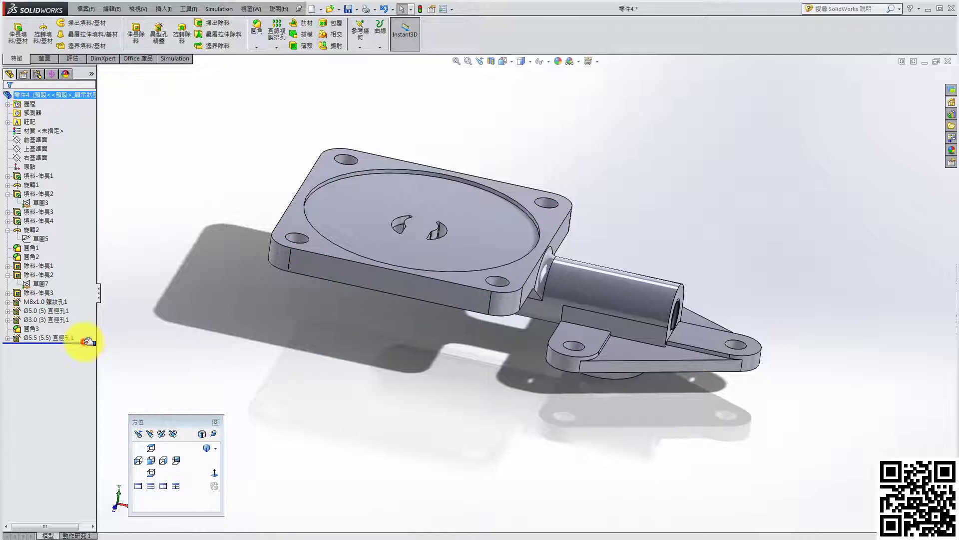
{"action": "left_click_drag", "start_coordinate": [88, 337], "coordinate": [139, 321]}
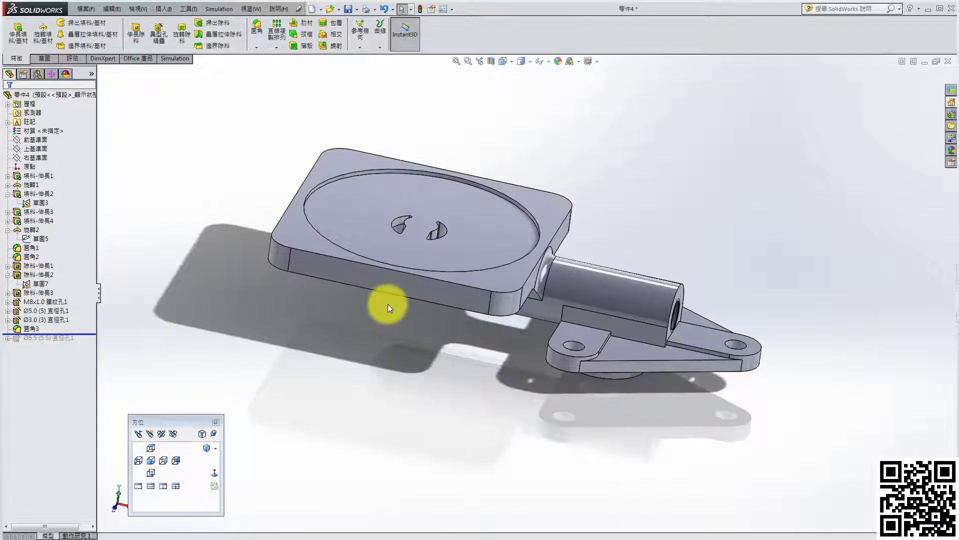
- Start a sketch on the square plate's underside and draw a 6 mm radius circle concentric with one rounded corner far from the triangular base
{"action": "middle_click_drag", "start_coordinate": [388, 303], "coordinate": [361, 186]}
{"action": "left_click", "coordinate": [362, 187]}
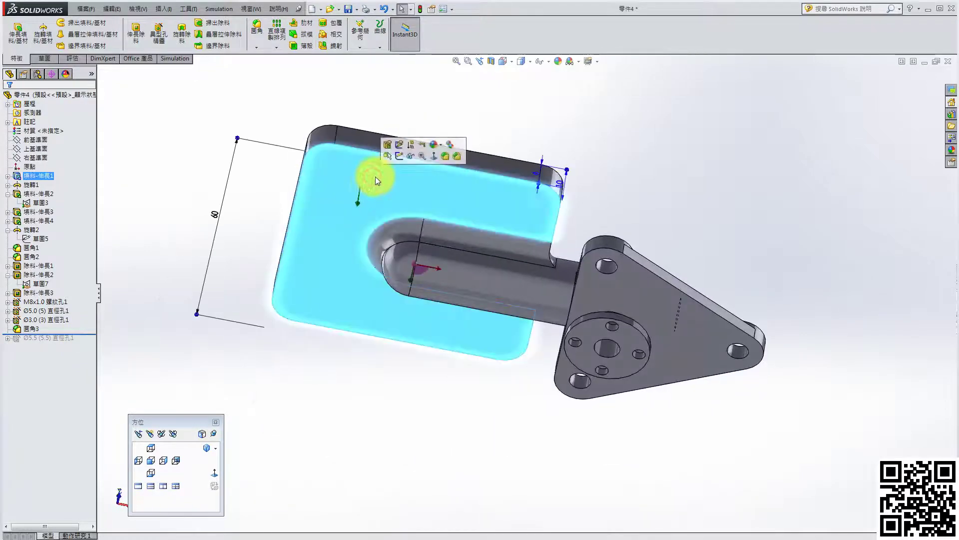
{"action": "left_click", "coordinate": [399, 156]}
{"action": "left_click", "coordinate": [47, 60]}
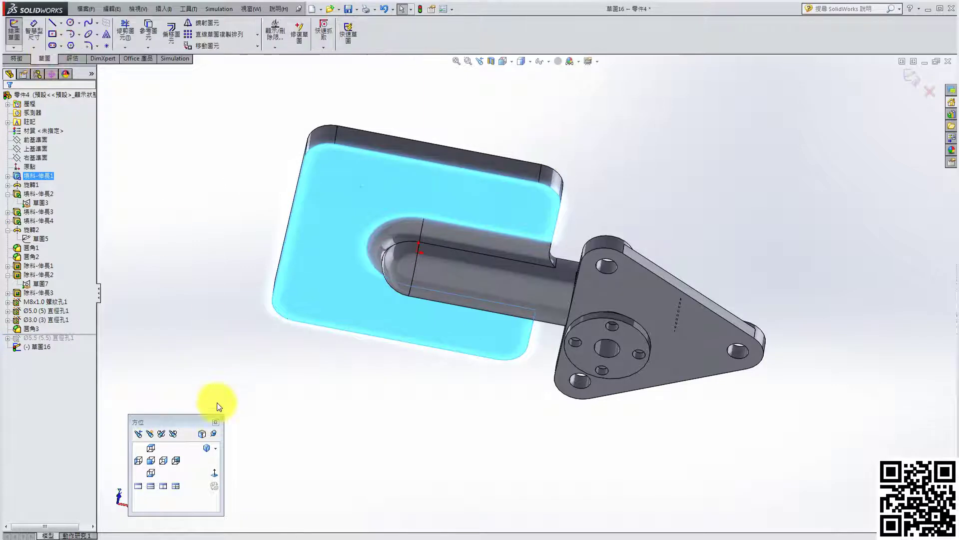
{"action": "left_click", "coordinate": [209, 448]}
{"action": "left_click", "coordinate": [71, 22]}
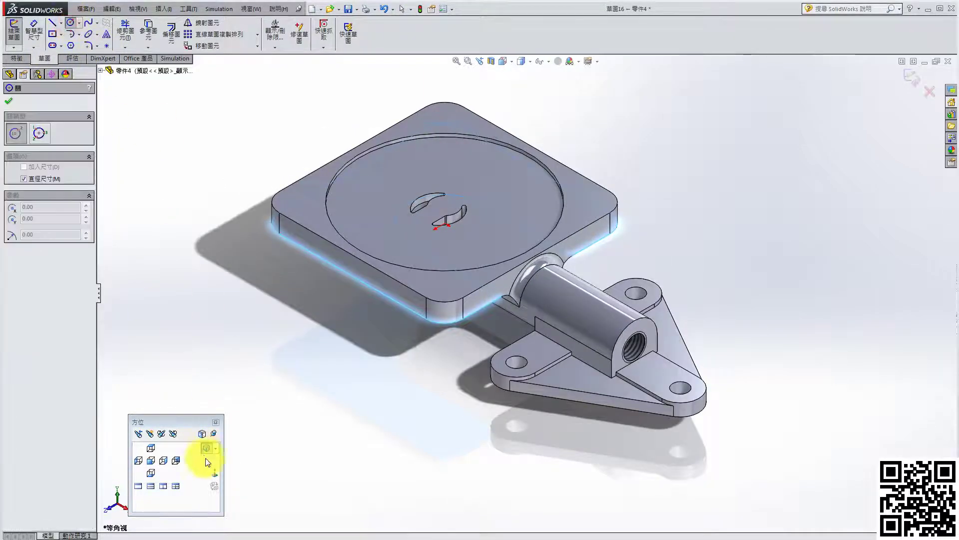
{"action": "left_click", "coordinate": [214, 472]}
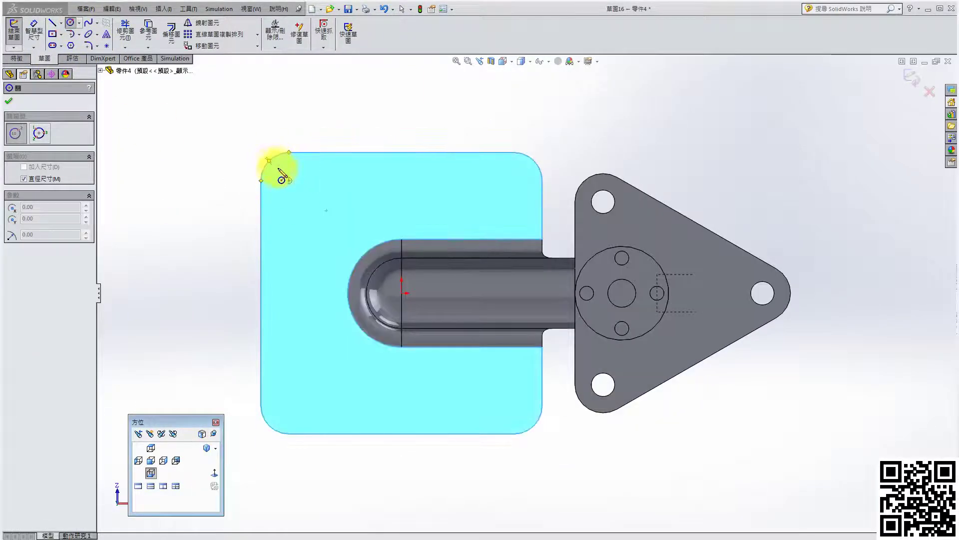
{"action": "left_click", "coordinate": [288, 181]}
{"action": "left_click", "coordinate": [269, 161]}
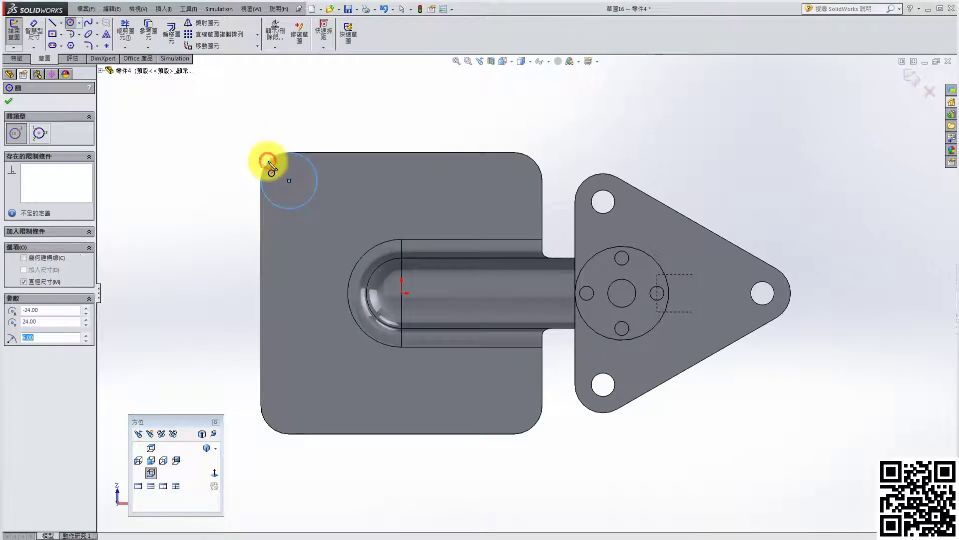
{"action": "left_click", "coordinate": [286, 405]}
{"action": "left_click", "coordinate": [276, 429]}
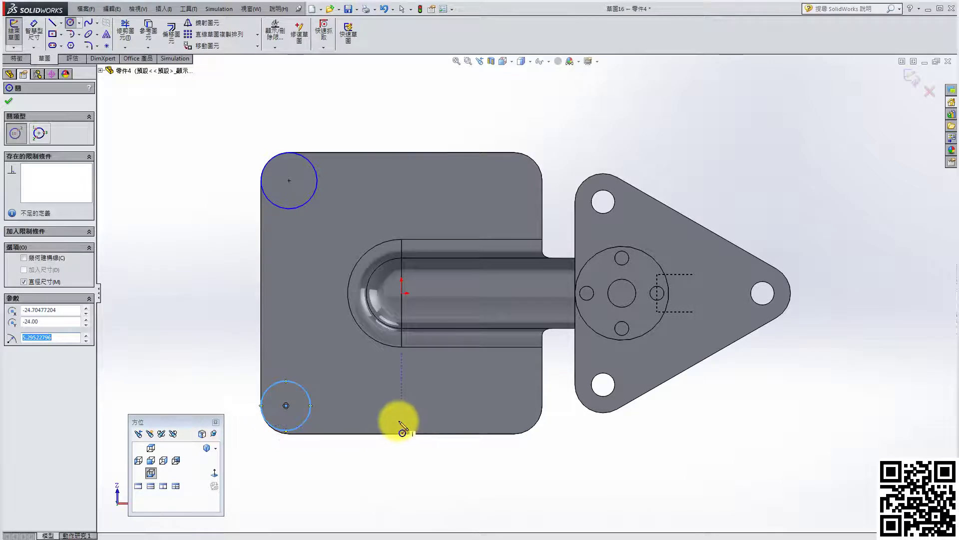
{"action": "key", "text": "Escape"}
{"action": "left_click", "coordinate": [306, 411]}
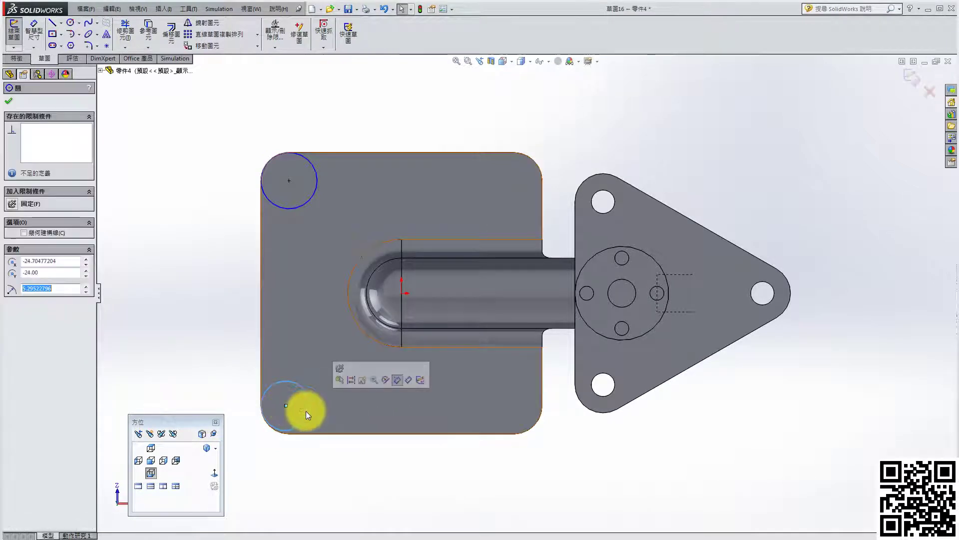
{"action": "left_click", "coordinate": [306, 410]}
{"action": "left_click_drag", "start_coordinate": [232, 362], "coordinate": [364, 471]}
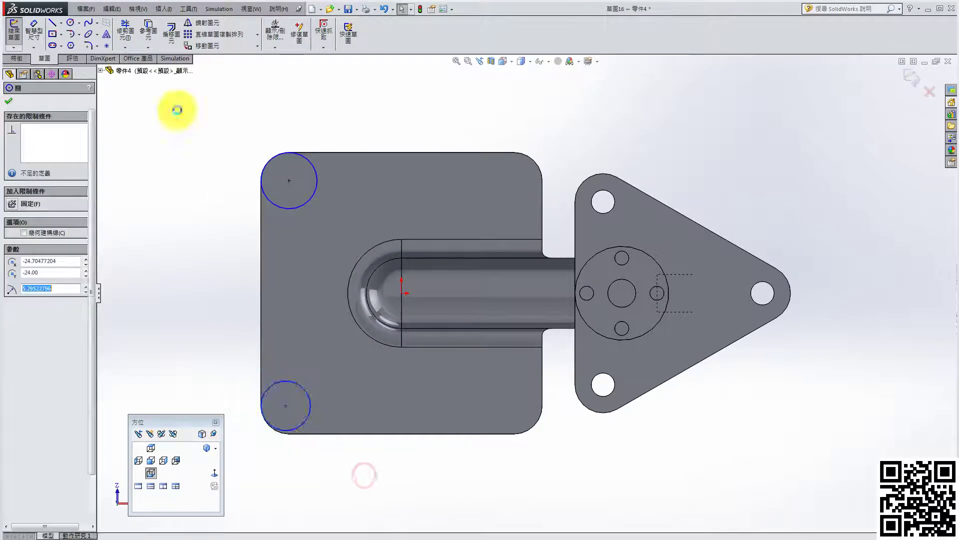
{"action": "key", "text": "Delete"}
- Draw 6 mm radius circles centred on the plate's three remaining rounded corners, matching their corner arcs
{"action": "left_click", "coordinate": [70, 23]}
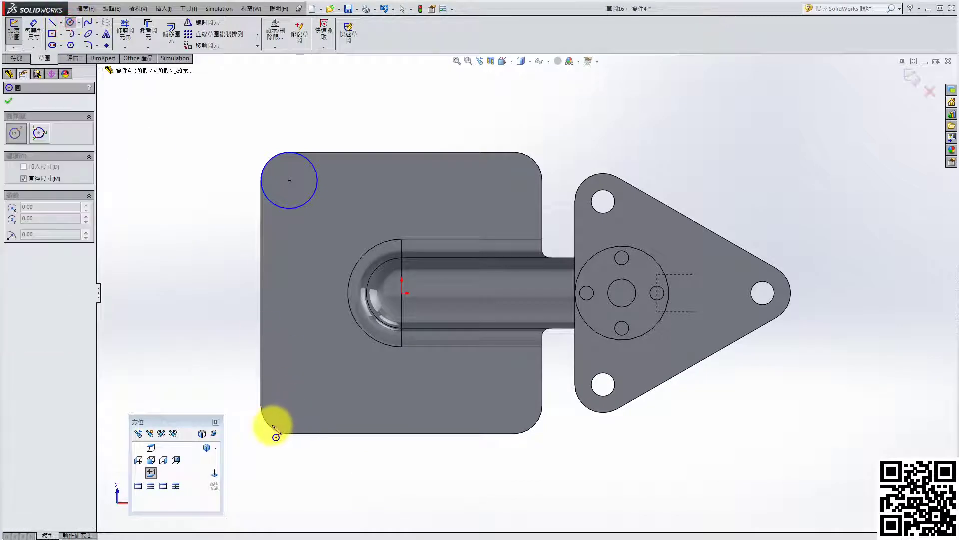
{"action": "left_click", "coordinate": [289, 405]}
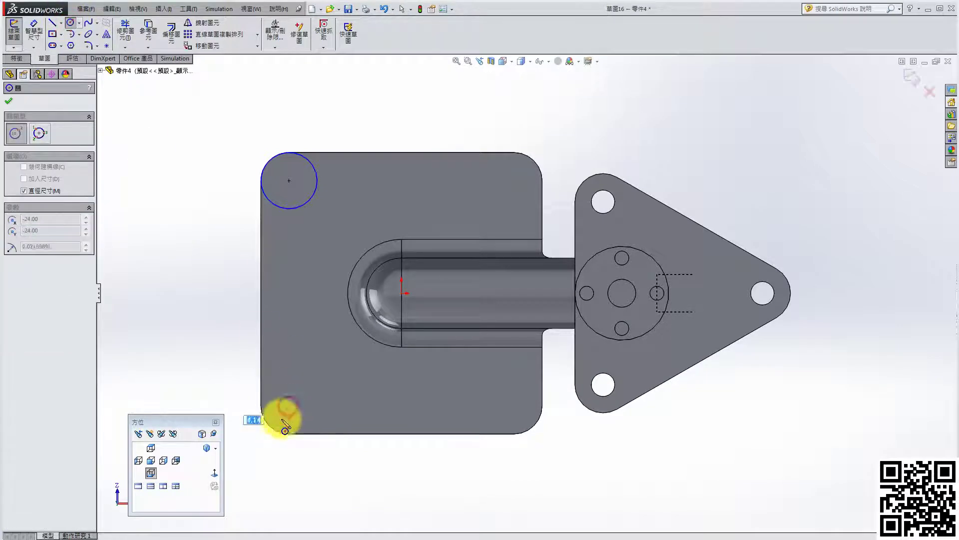
{"action": "left_click", "coordinate": [274, 430]}
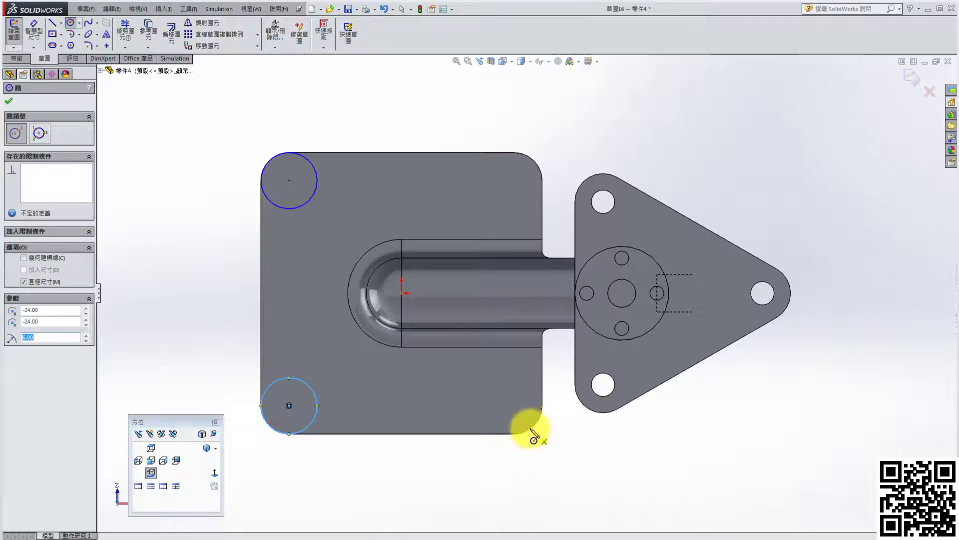
{"action": "left_click", "coordinate": [515, 405]}
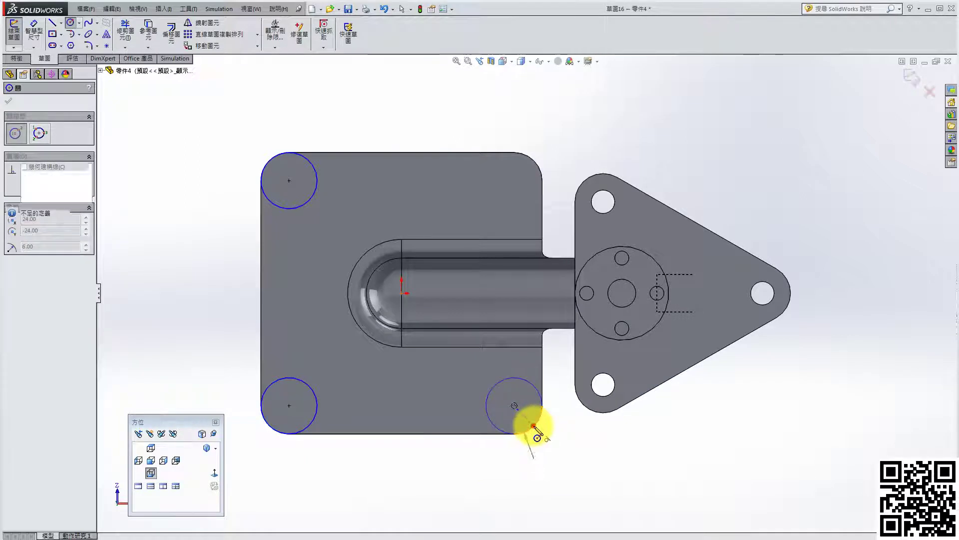
{"action": "left_click", "coordinate": [534, 425]}
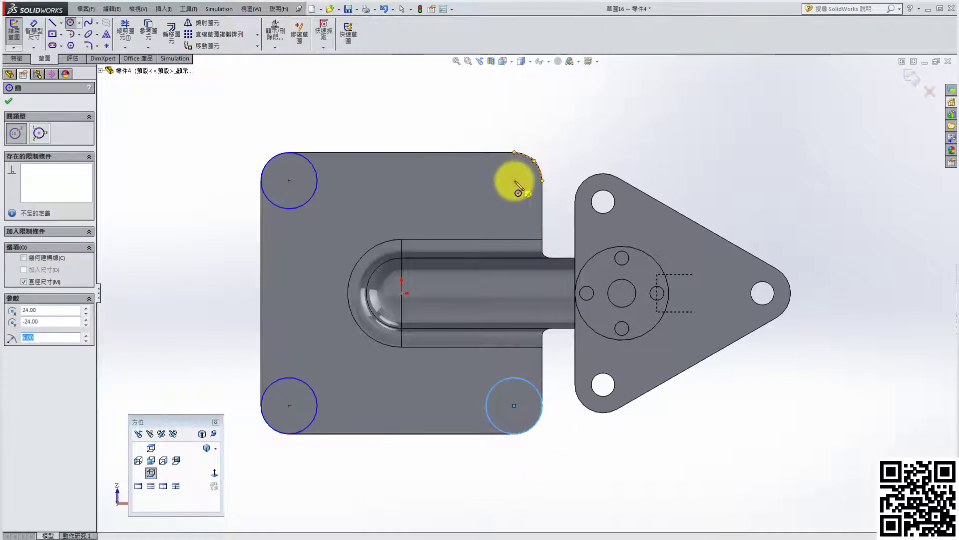
{"action": "left_click", "coordinate": [514, 180]}
{"action": "left_click", "coordinate": [535, 166]}
{"action": "key", "text": "Escape"}
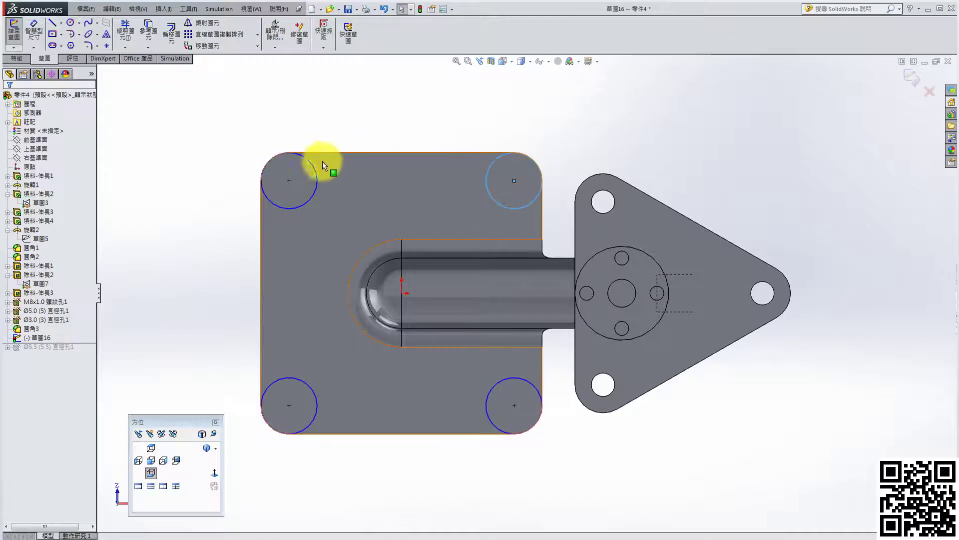
{"action": "left_click", "coordinate": [311, 161]}
{"action": "left_click", "coordinate": [307, 152], "text": "ctrl"}
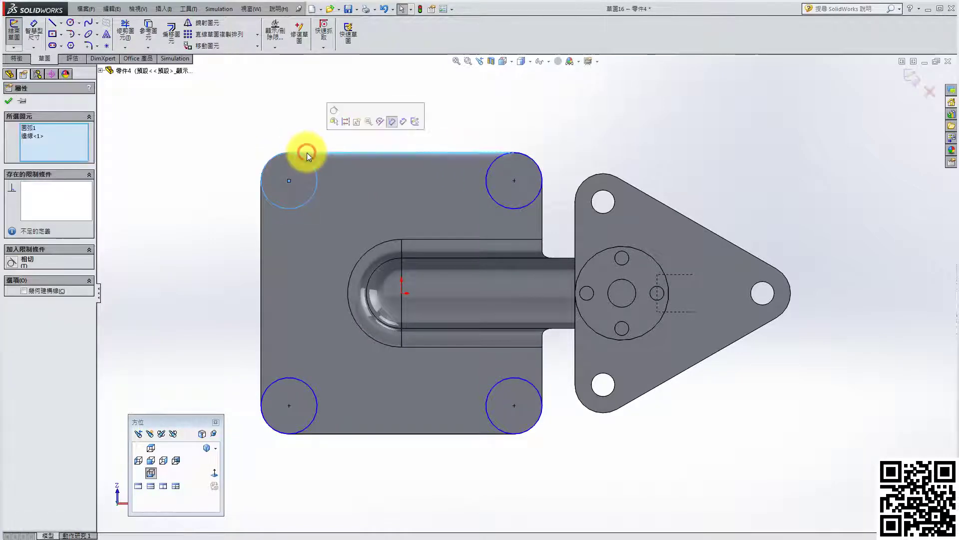
{"action": "left_click", "coordinate": [298, 114]}
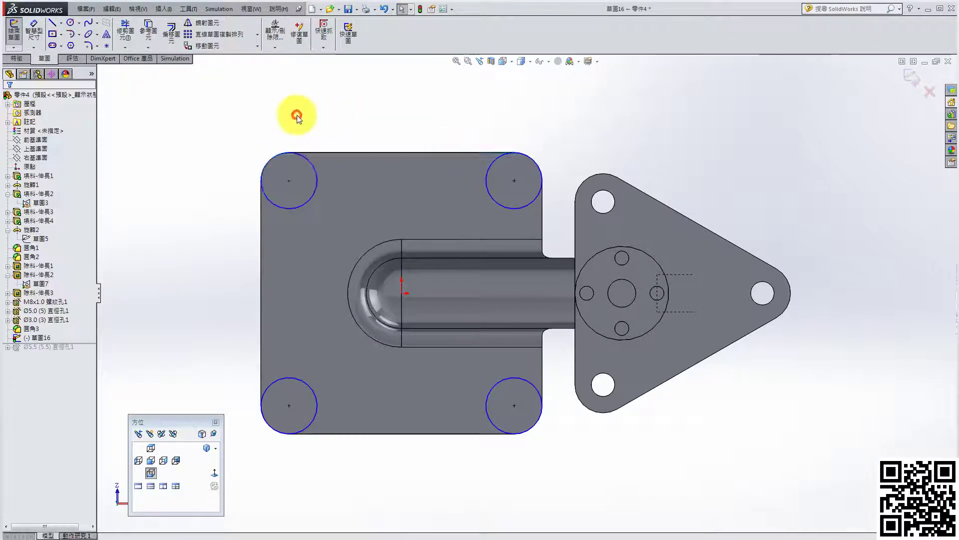
- Dimension the two corner circles farthest from the triangular base with a diameter of 12 mm each
{"action": "left_click", "coordinate": [35, 32]}
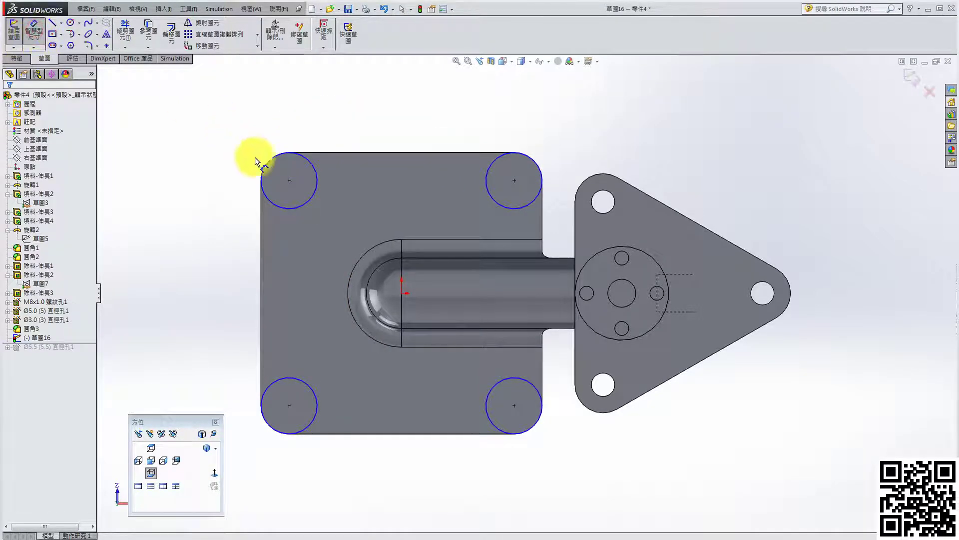
{"action": "left_click", "coordinate": [272, 204]}
{"action": "left_click", "coordinate": [234, 216]}
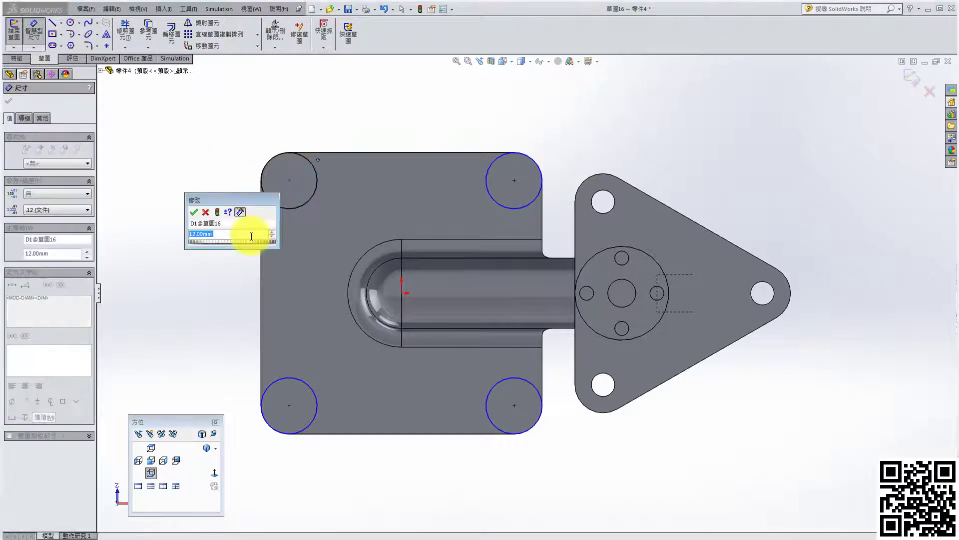
{"action": "left_click", "coordinate": [191, 214]}
{"action": "left_click", "coordinate": [313, 395]}
{"action": "left_click", "coordinate": [328, 385]}
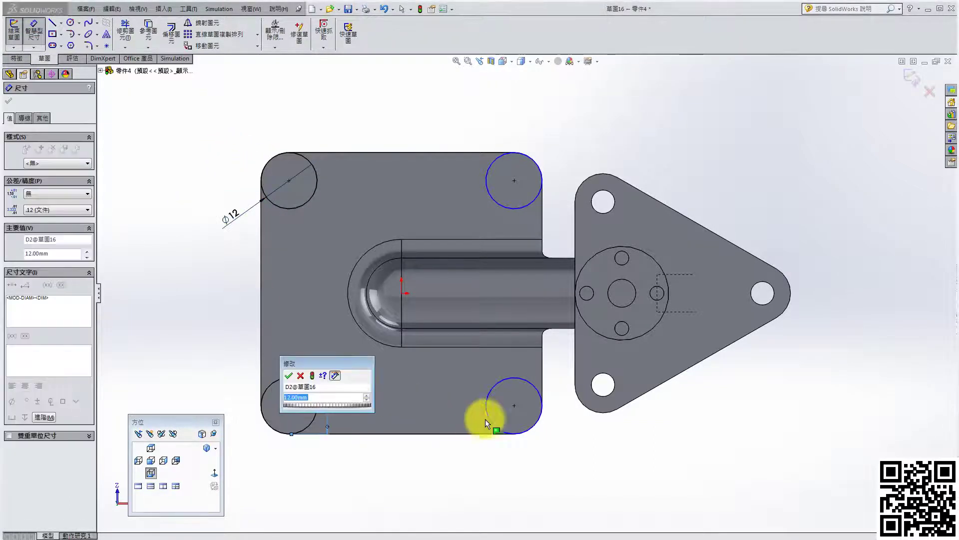
{"action": "key", "text": "Return"}
- Dimension the two corner circles nearest the triangular base with a diameter of 12 mm each and exit the sketch
{"action": "left_click", "coordinate": [488, 390]}
{"action": "left_click", "coordinate": [466, 388]}
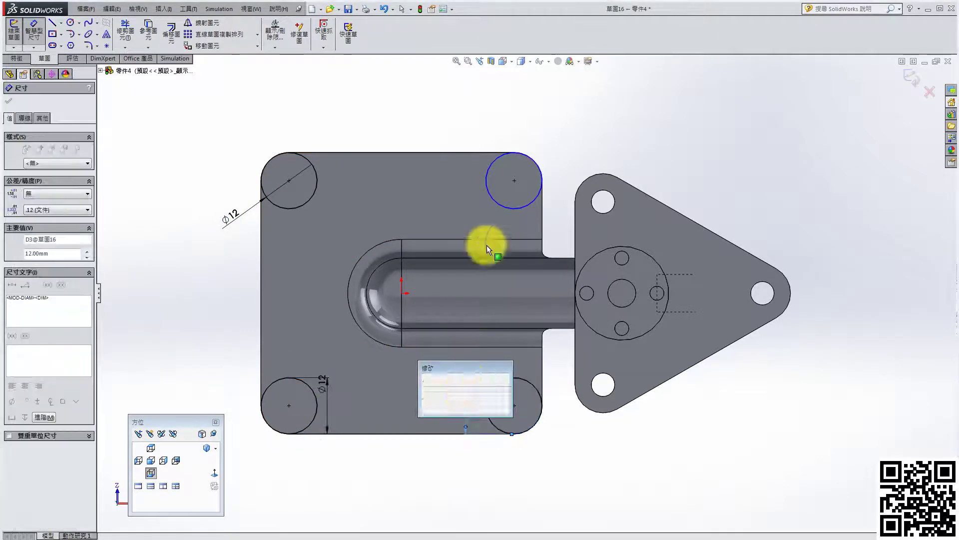
{"action": "key", "text": "Return"}
{"action": "left_click", "coordinate": [487, 181]}
{"action": "left_click", "coordinate": [466, 187]}
{"action": "key", "text": "Return"}
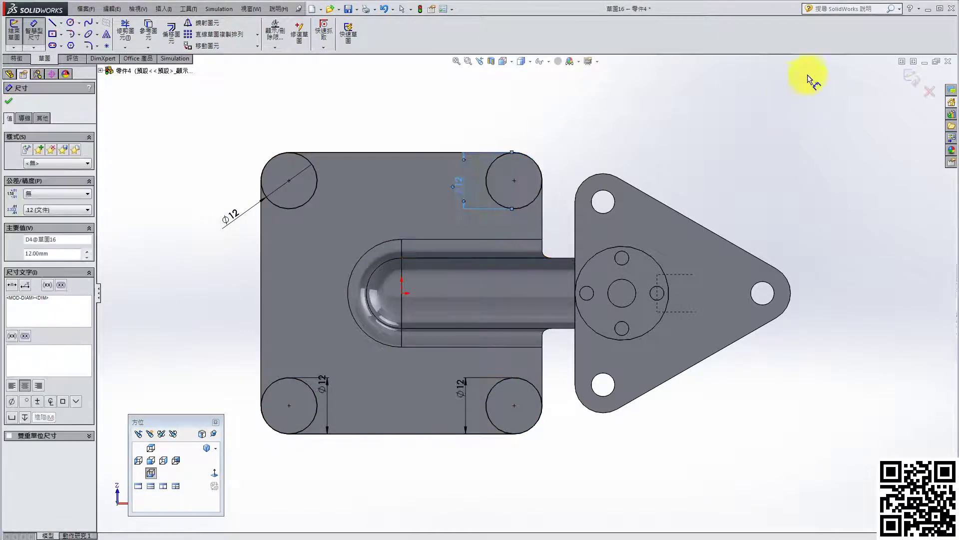
{"action": "left_click", "coordinate": [910, 77]}
{"action": "left_click", "coordinate": [13, 31]}
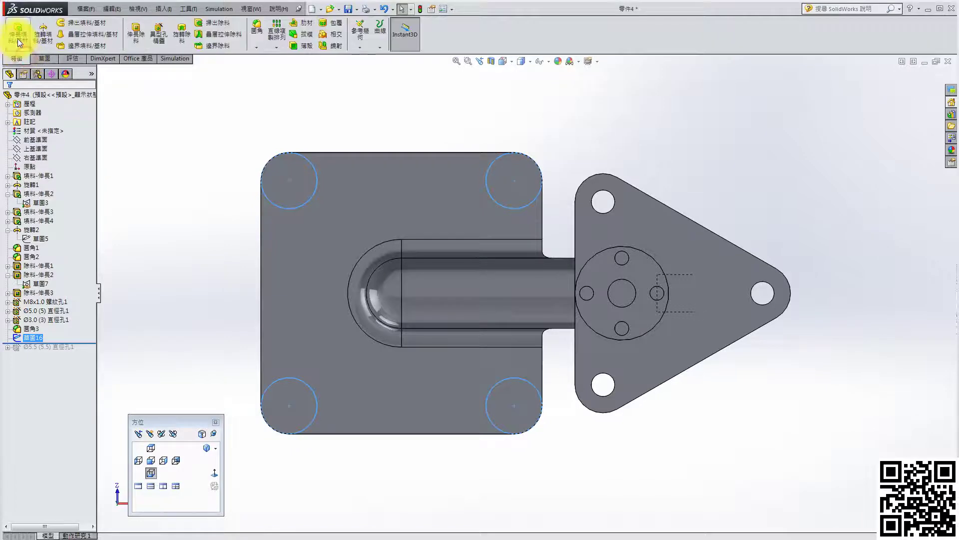
- Extrude the four corner circles 2 mm outward from the plate's underside and roll the model forward past the Ø5.5 hole feature
{"action": "left_click", "coordinate": [18, 40]}
{"action": "middle_click_drag", "start_coordinate": [295, 241], "coordinate": [275, 299]}
{"action": "double_click", "coordinate": [43, 193]}
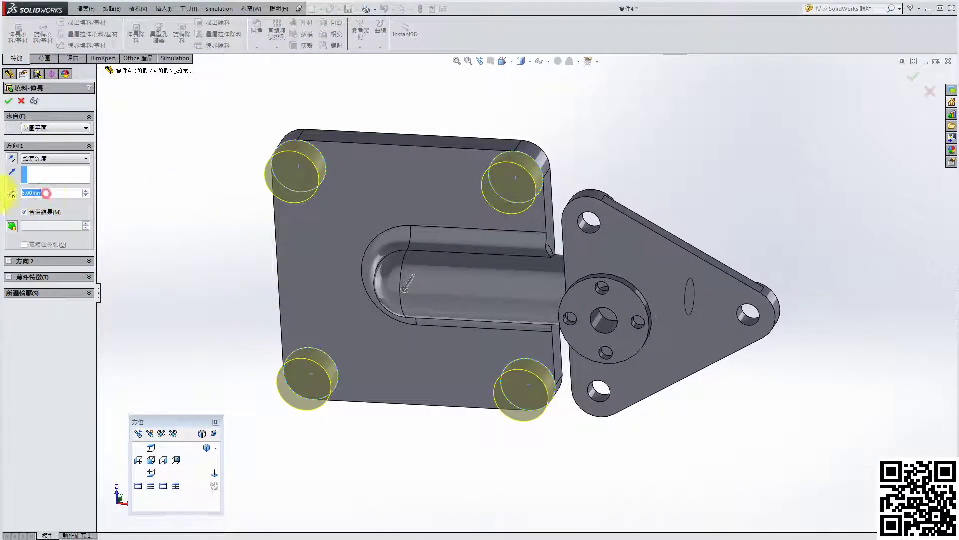
{"action": "type", "text": "2"}
{"action": "key", "text": "Return"}
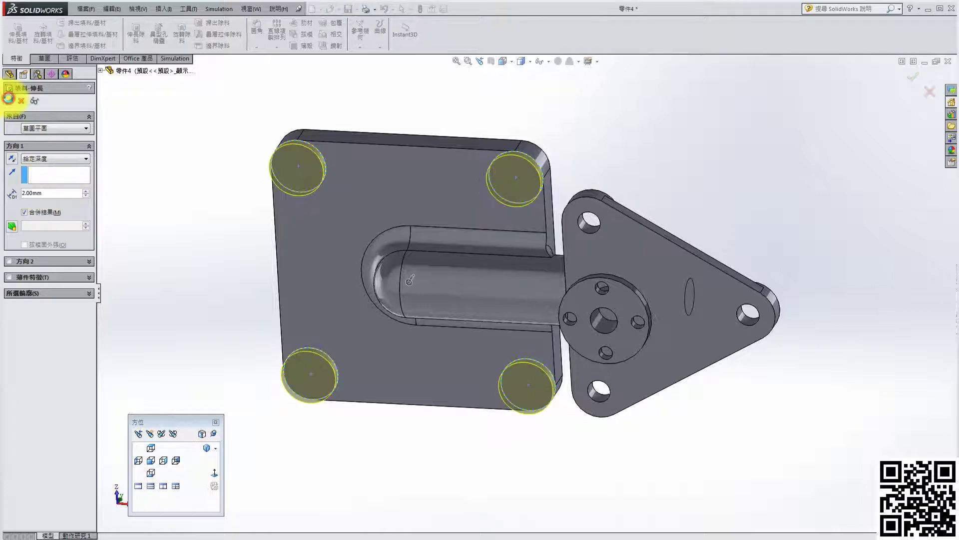
{"action": "left_click", "coordinate": [8, 98]}
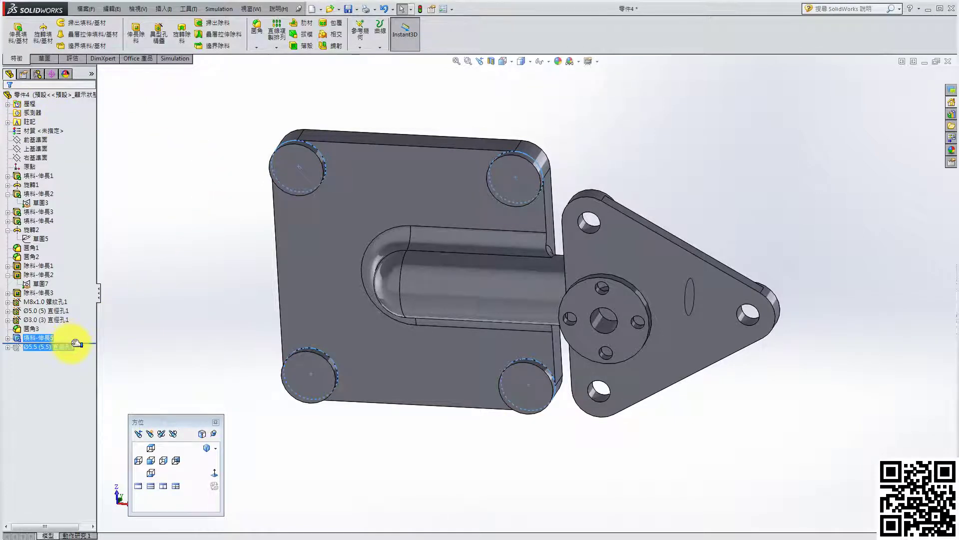
{"action": "left_click_drag", "start_coordinate": [76, 344], "coordinate": [124, 342]}
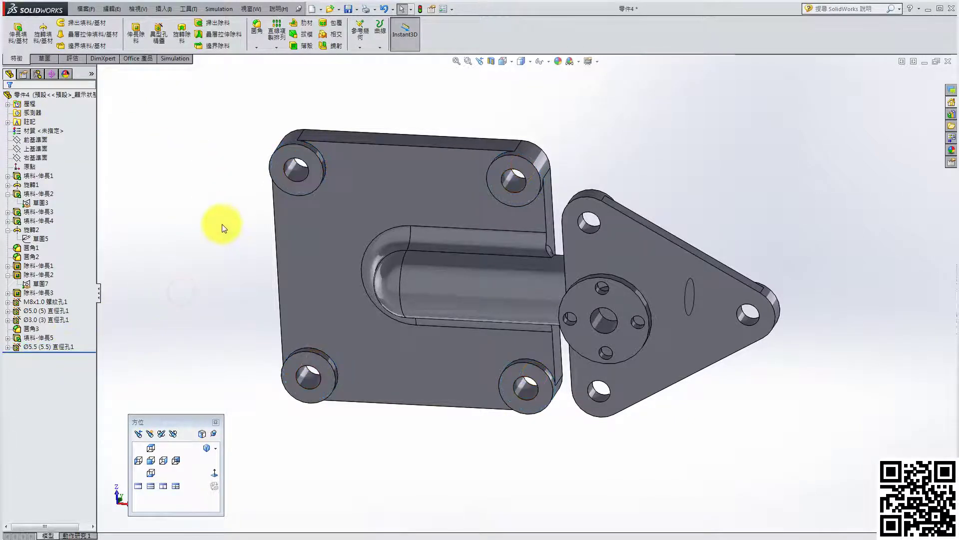
- Start a 1 mm fillet with one corner boss's base edge and the adjoining underside edge along the plate's side
{"action": "middle_click_drag", "start_coordinate": [221, 220], "coordinate": [235, 294]}
{"action": "left_click", "coordinate": [259, 29]}
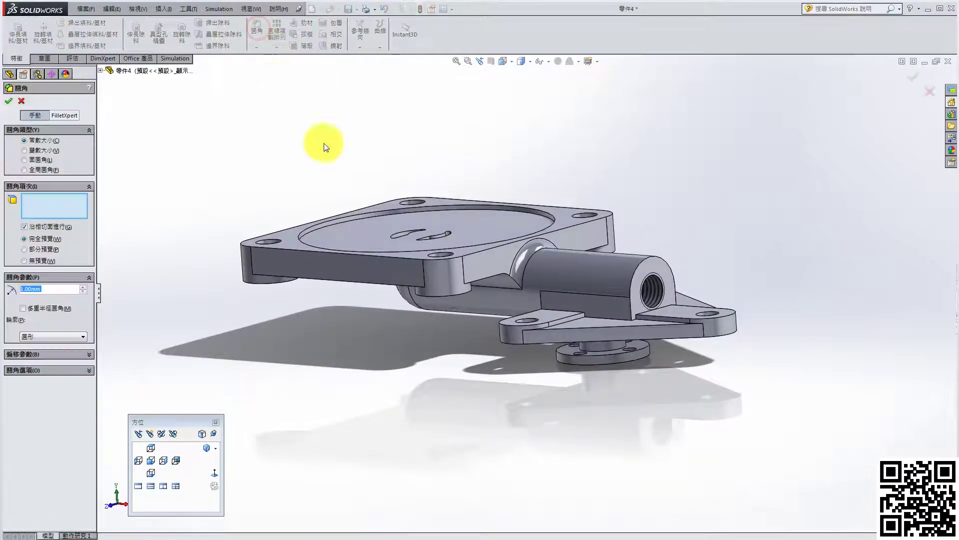
{"action": "middle_click_drag", "start_coordinate": [363, 315], "coordinate": [317, 292]}
{"action": "scroll", "coordinate": [317, 292], "scroll_direction": "down", "scroll_amount": 5}
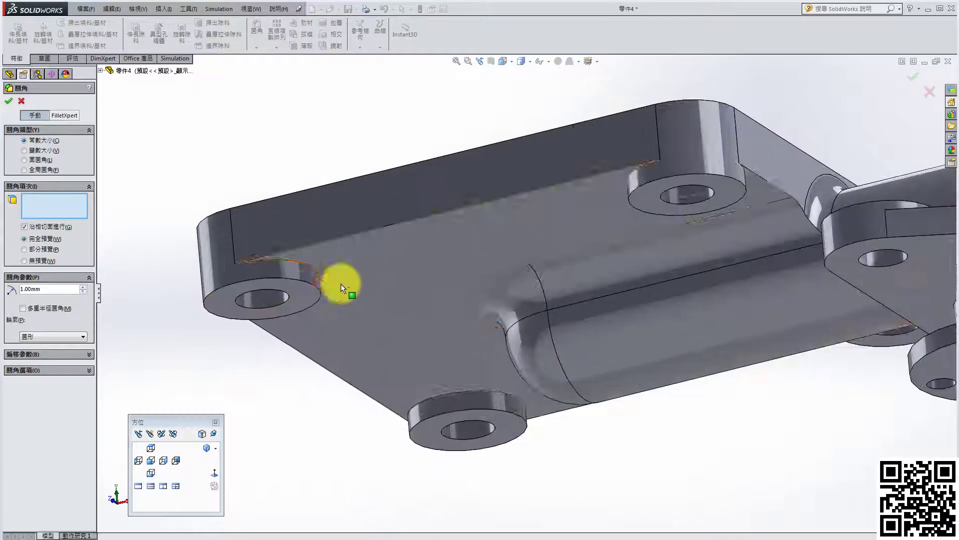
{"action": "double_click", "coordinate": [60, 288]}
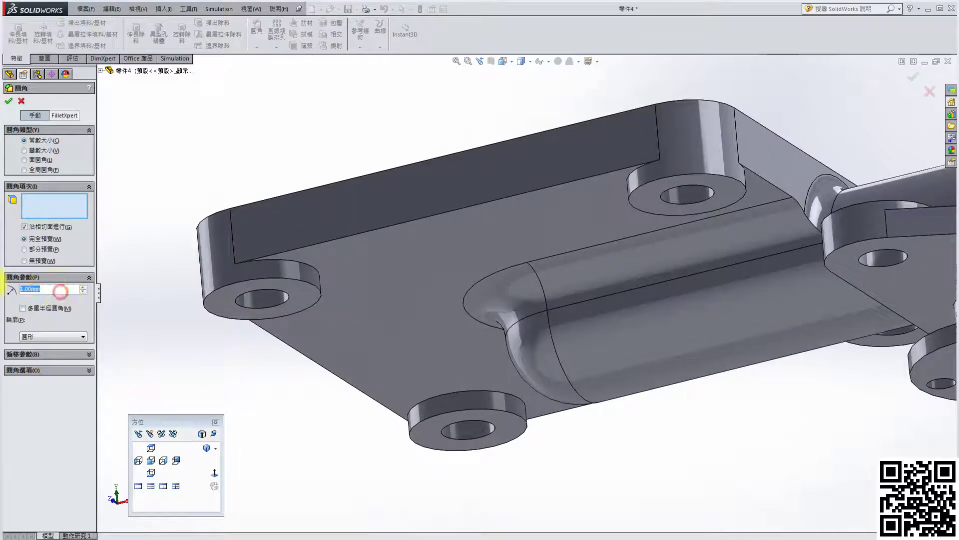
{"action": "left_click", "coordinate": [284, 259]}
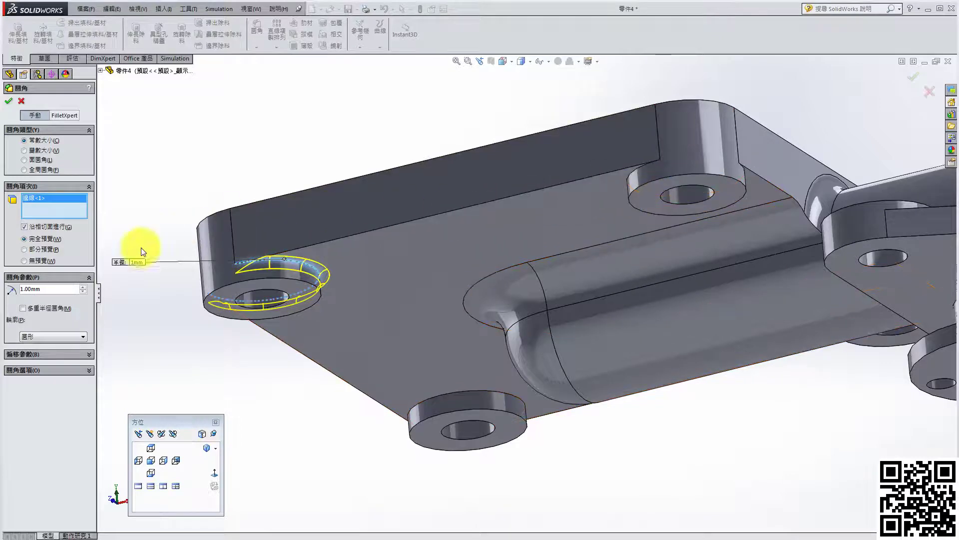
{"action": "left_click", "coordinate": [325, 235]}
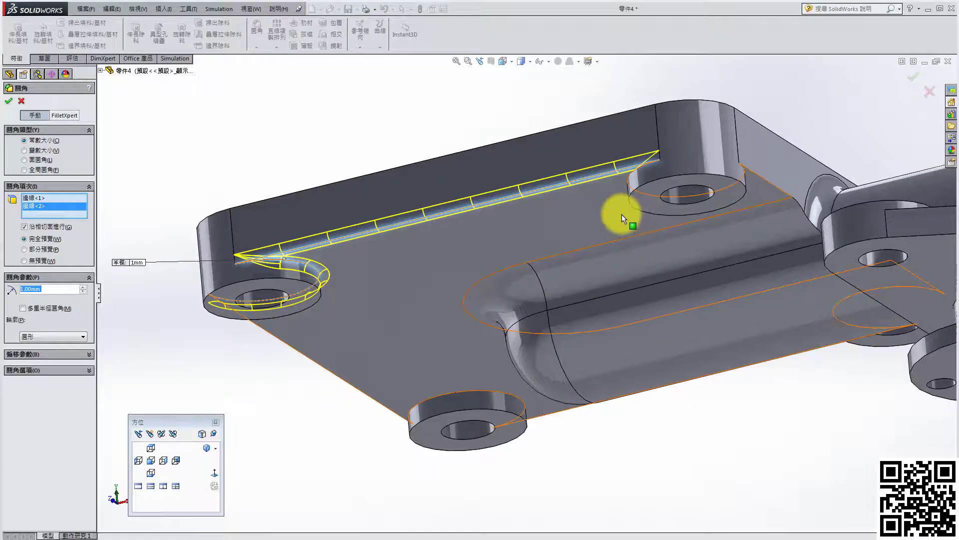
- Add the neighbouring corner boss's base edge to the fillet, keeping the plate's underside edge between the two bosses selected
{"action": "middle_click_drag", "start_coordinate": [624, 214], "coordinate": [715, 187]}
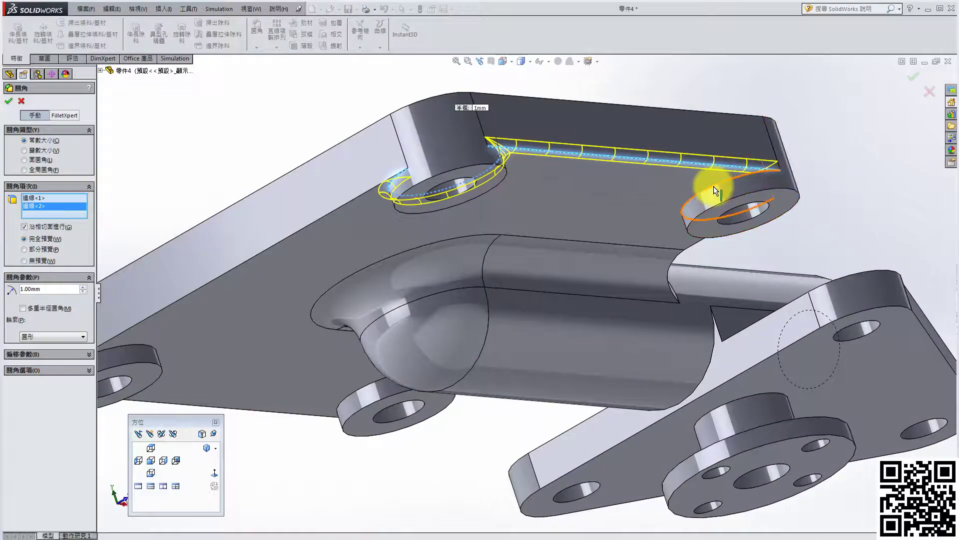
{"action": "left_click", "coordinate": [714, 187]}
{"action": "left_click", "coordinate": [707, 160]}
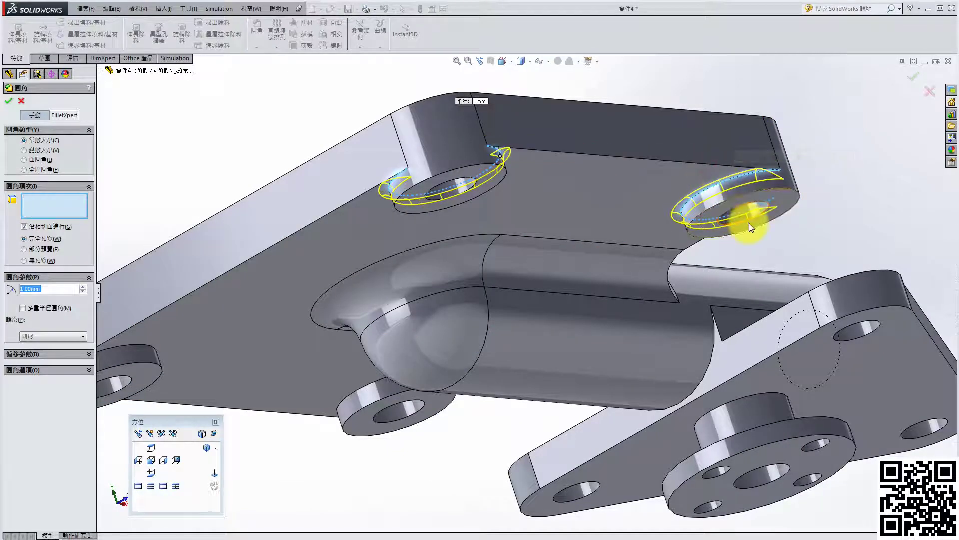
{"action": "middle_click_drag", "start_coordinate": [749, 226], "coordinate": [589, 241]}
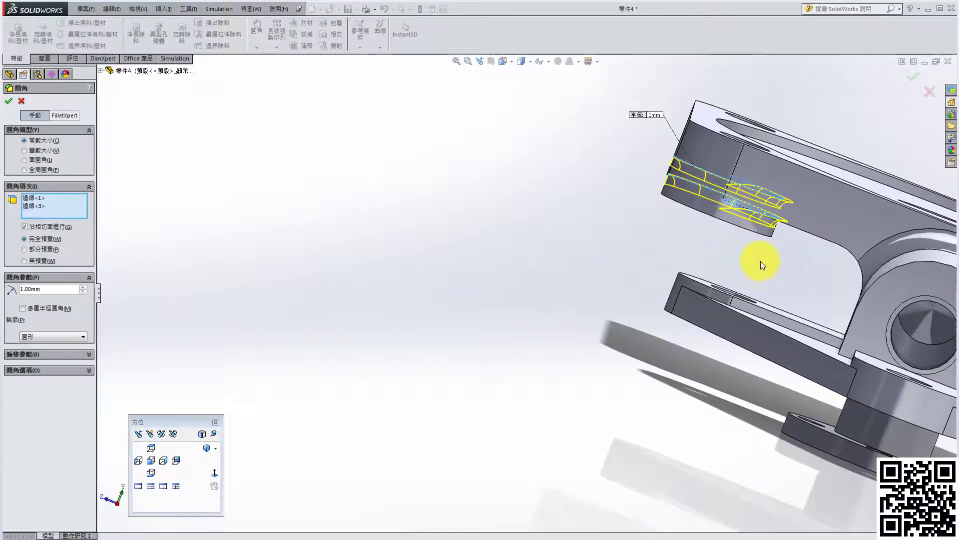
{"action": "middle_click_drag", "start_coordinate": [761, 261], "coordinate": [145, 235]}
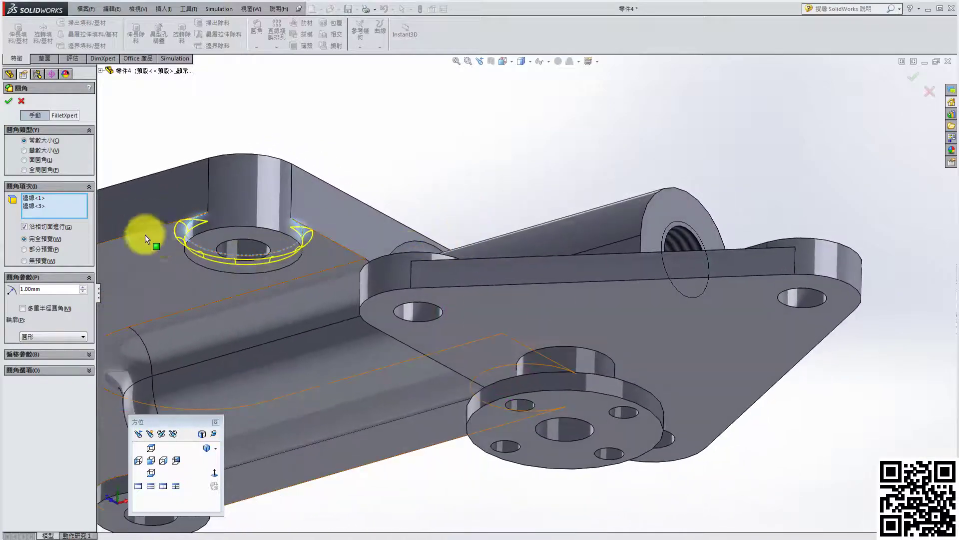
{"action": "left_click", "coordinate": [152, 230]}
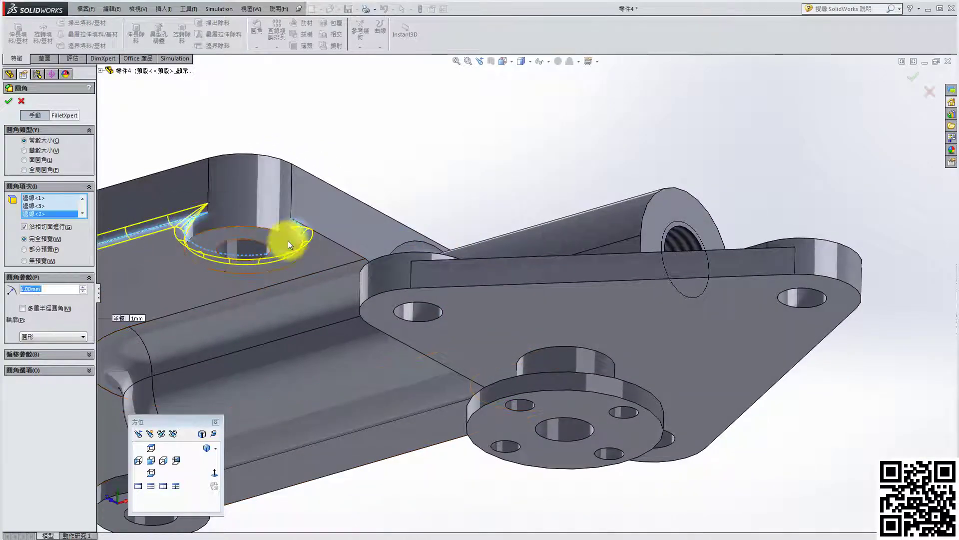
- Add the two underside edges beside the tube, the plate's opposite side edge and the two remaining corner bosses' base edges
{"action": "left_click", "coordinate": [331, 241]}
{"action": "middle_click_drag", "start_coordinate": [435, 273], "coordinate": [451, 314]}
{"action": "left_click", "coordinate": [451, 314]}
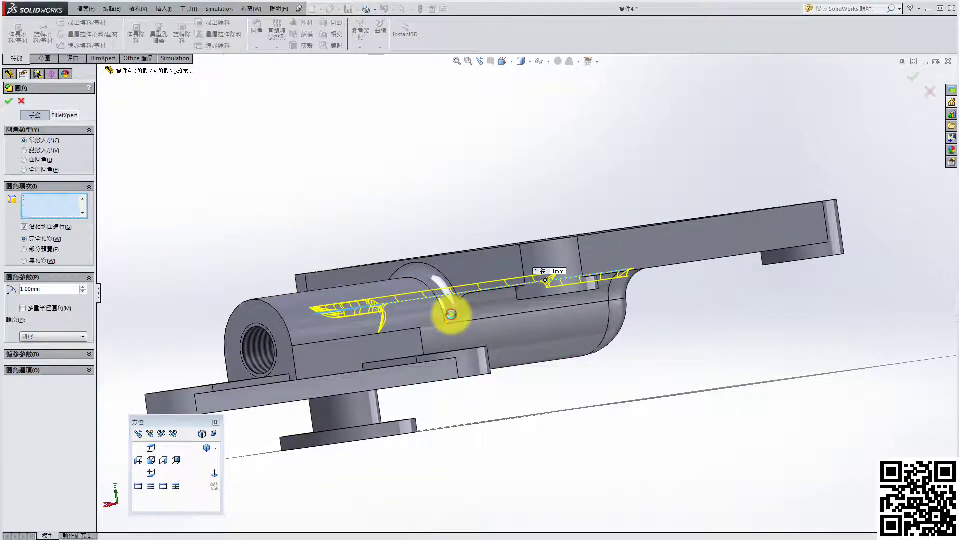
{"action": "middle_click_drag", "start_coordinate": [810, 255], "coordinate": [477, 249]}
{"action": "left_click", "coordinate": [694, 234]}
{"action": "left_click", "coordinate": [790, 256]}
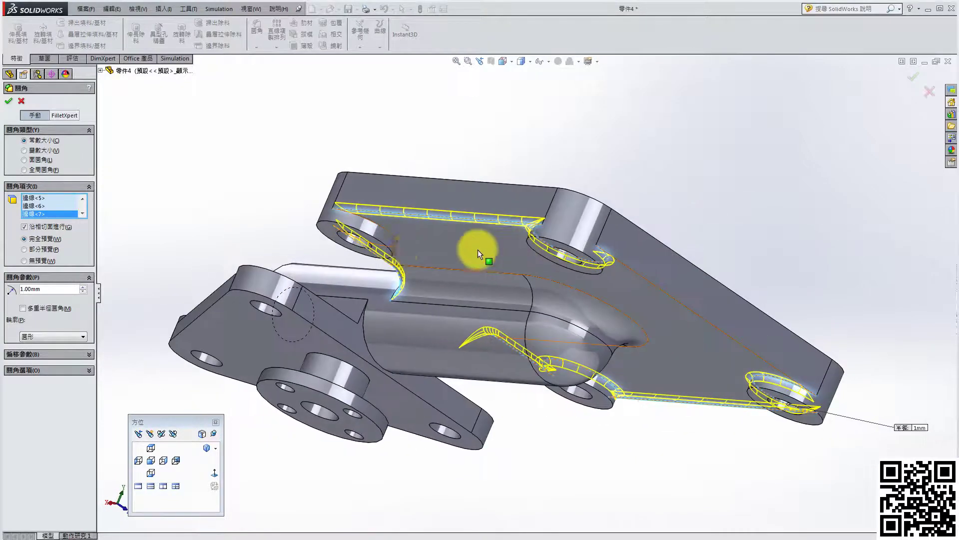
{"action": "left_click", "coordinate": [393, 233]}
- Add the circular edges at both ends of the short neck between the triangular base and the round flange
{"action": "middle_click_drag", "start_coordinate": [395, 235], "coordinate": [641, 352]}
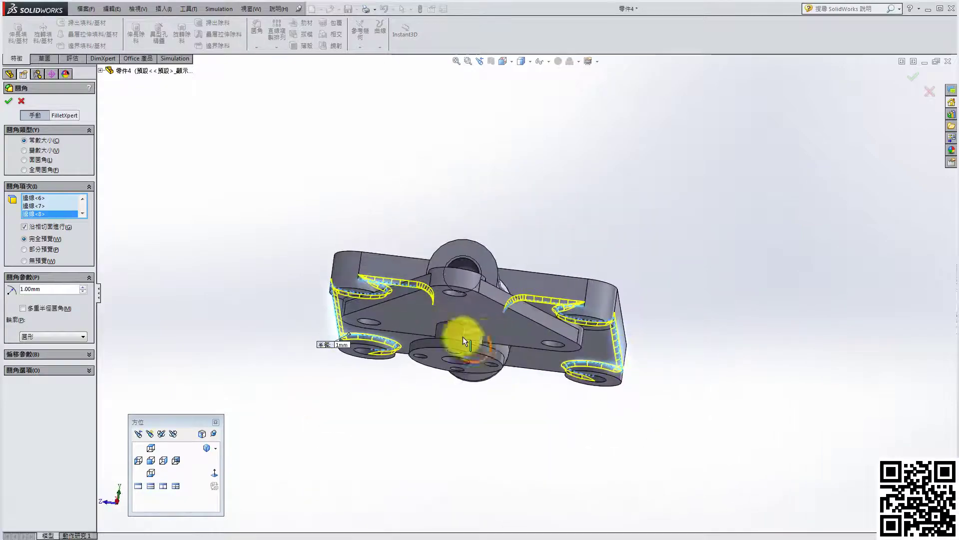
{"action": "scroll", "coordinate": [463, 336], "scroll_direction": "down", "scroll_amount": 3}
{"action": "left_click", "coordinate": [471, 307]}
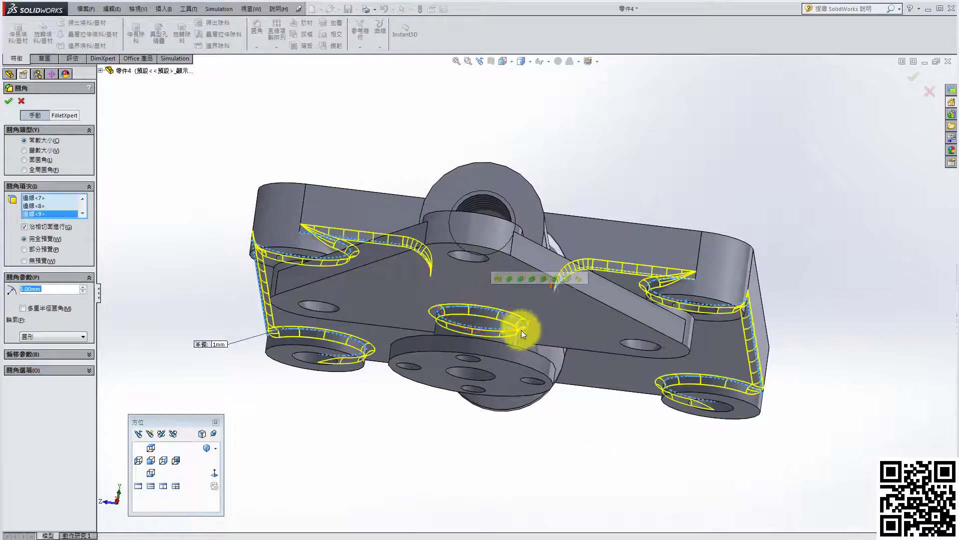
{"action": "middle_click_drag", "start_coordinate": [521, 330], "coordinate": [398, 438]}
{"action": "scroll", "coordinate": [489, 421], "scroll_direction": "down", "scroll_amount": 2}
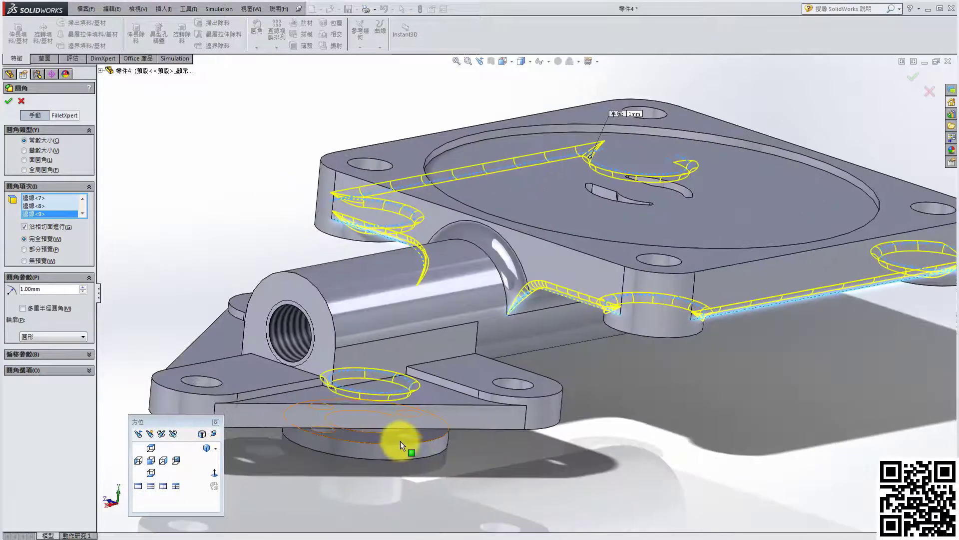
{"action": "left_click", "coordinate": [386, 435]}
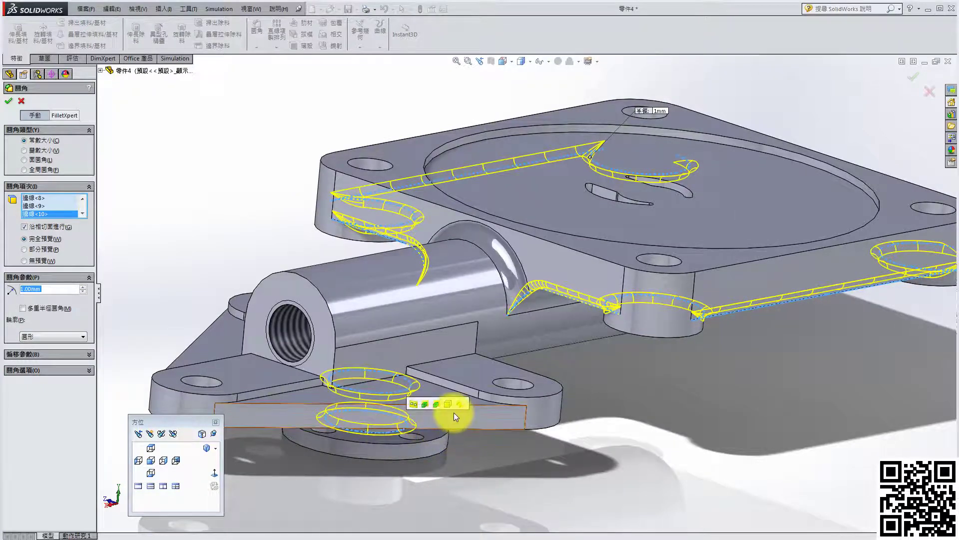
- Add the bottom edges of the tube support and raised pads along one side of the triangular base to the fillet
{"action": "scroll", "coordinate": [469, 378], "scroll_direction": "up", "scroll_amount": 2}
{"action": "middle_click_drag", "start_coordinate": [455, 372], "coordinate": [567, 365]}
{"action": "scroll", "coordinate": [568, 364], "scroll_direction": "down", "scroll_amount": 3}
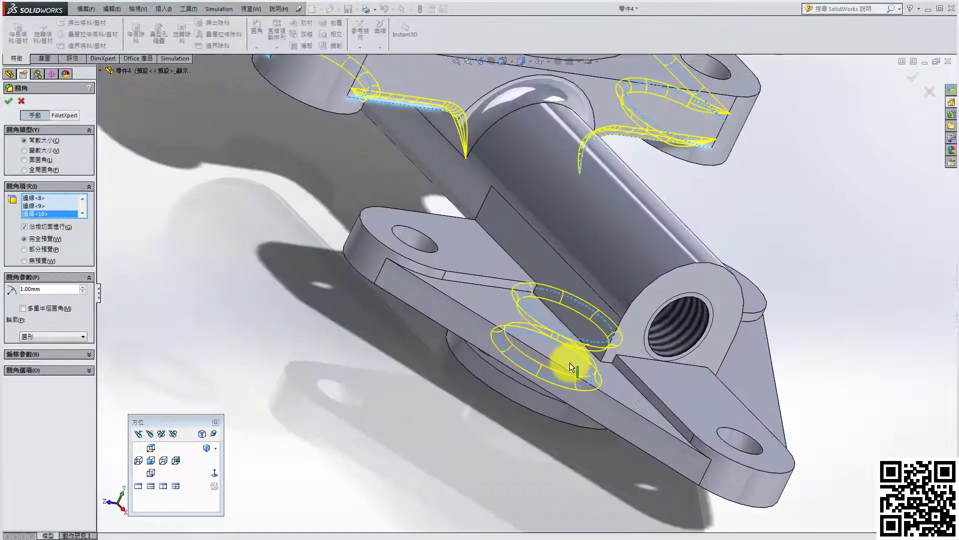
{"action": "left_click", "coordinate": [523, 273]}
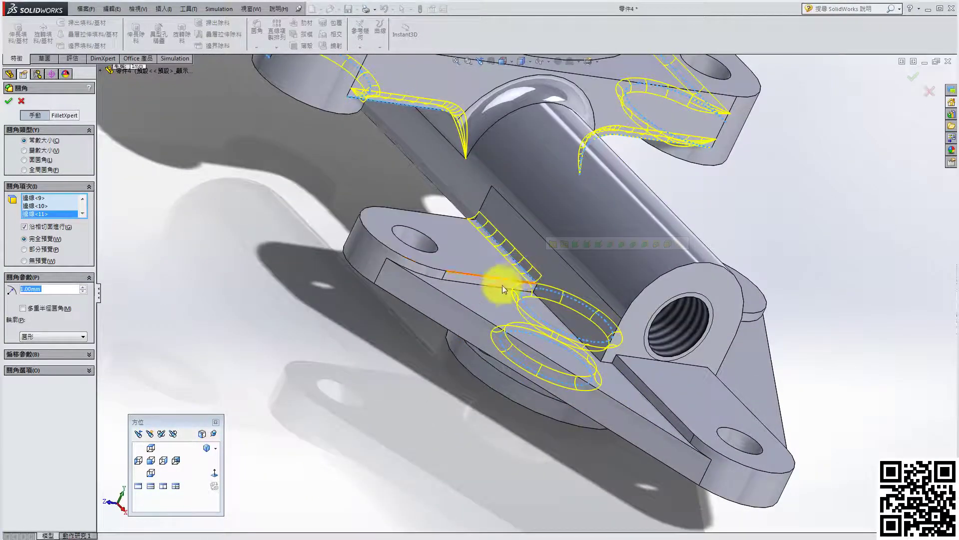
{"action": "left_click", "coordinate": [486, 289]}
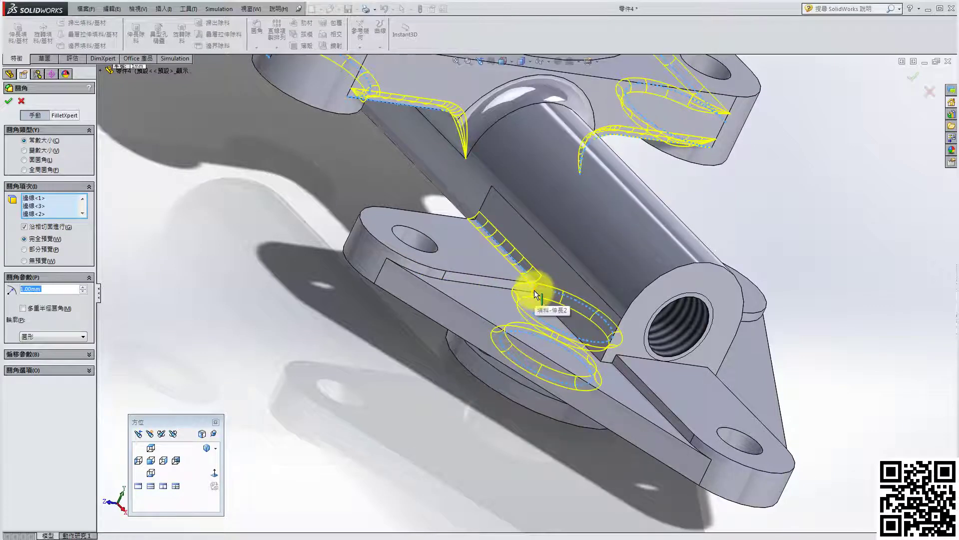
{"action": "left_click", "coordinate": [534, 288]}
{"action": "left_click", "coordinate": [546, 302]}
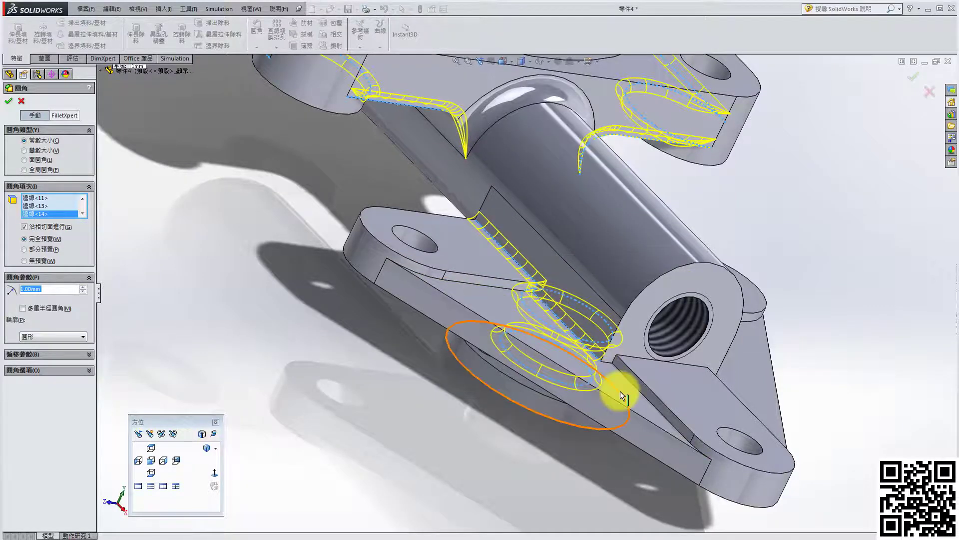
{"action": "left_click", "coordinate": [642, 392]}
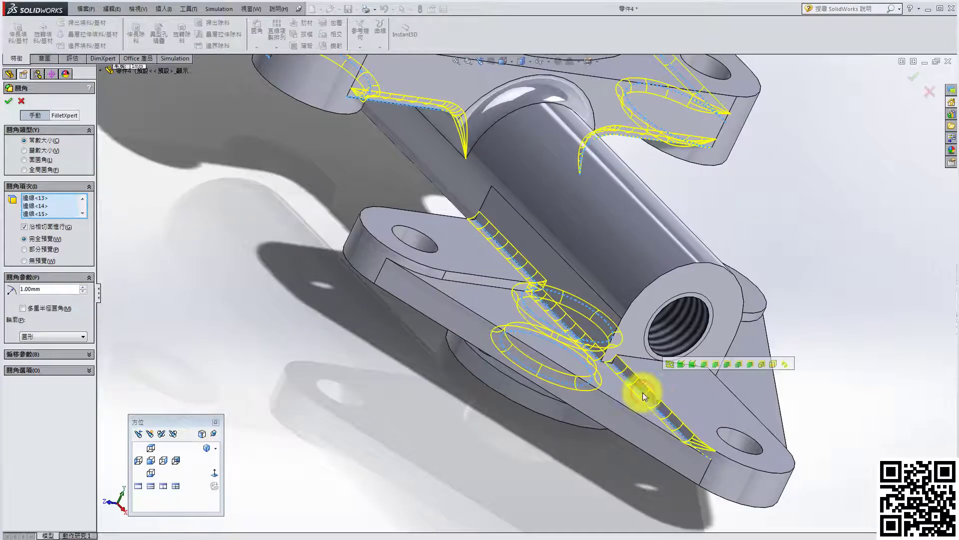
- Add the matching bottom edges on the other side of the tube support and complete the 1 mm fillet
{"action": "middle_click_drag", "start_coordinate": [695, 396], "coordinate": [547, 376]}
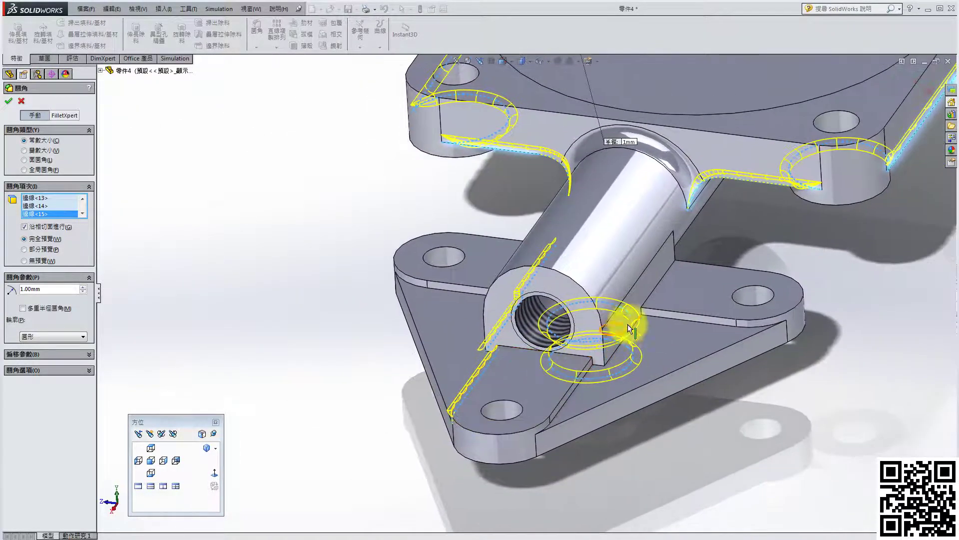
{"action": "left_click", "coordinate": [648, 298]}
{"action": "scroll", "coordinate": [641, 332], "scroll_direction": "down", "scroll_amount": 5}
{"action": "left_click", "coordinate": [622, 290]}
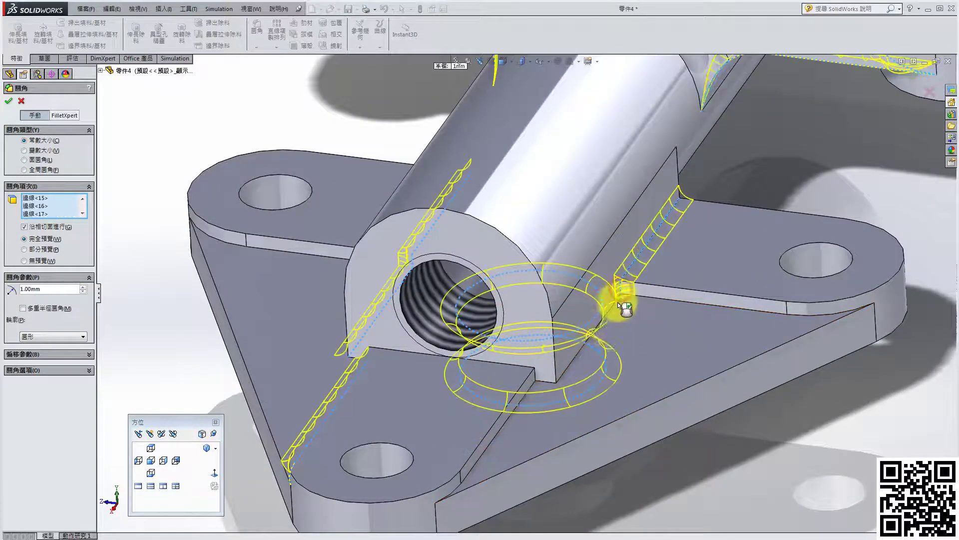
{"action": "left_click", "coordinate": [571, 365]}
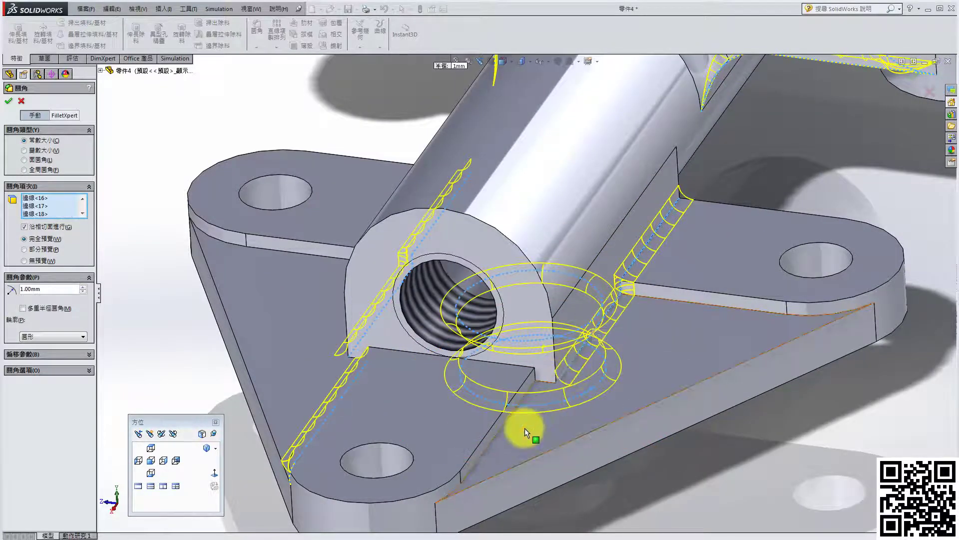
{"action": "left_click", "coordinate": [497, 436]}
{"action": "scroll", "coordinate": [685, 420], "scroll_direction": "up", "scroll_amount": 5}
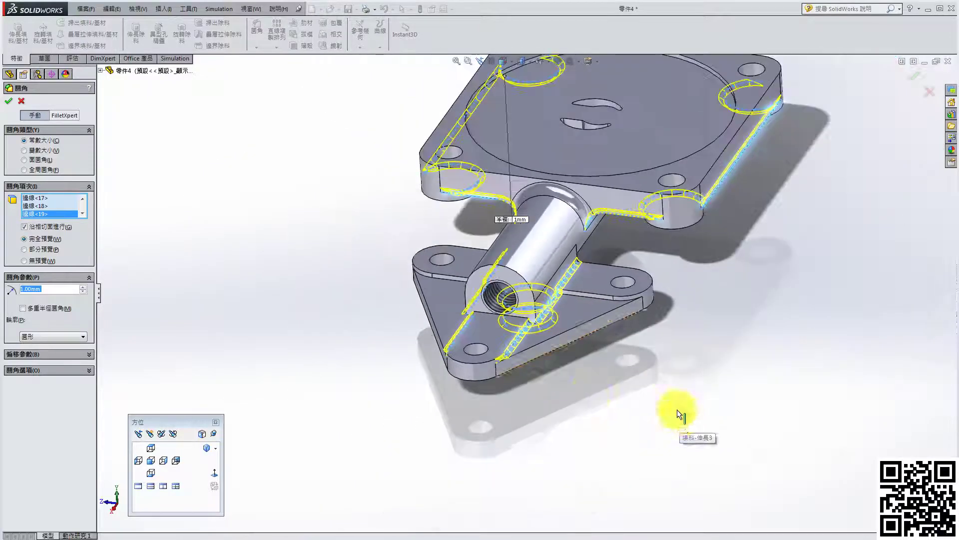
{"action": "middle_click_drag", "start_coordinate": [563, 386], "coordinate": [681, 383]}
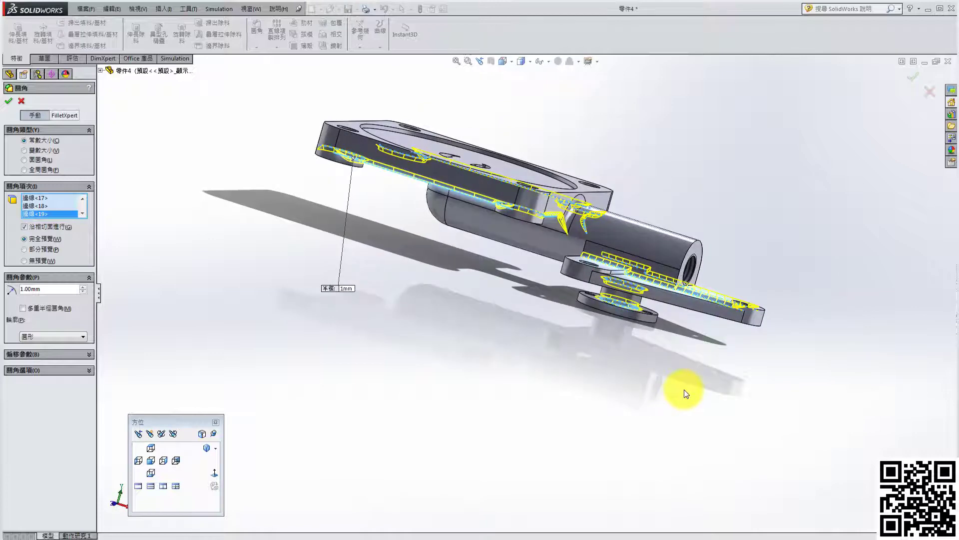
{"action": "left_click", "coordinate": [9, 101]}
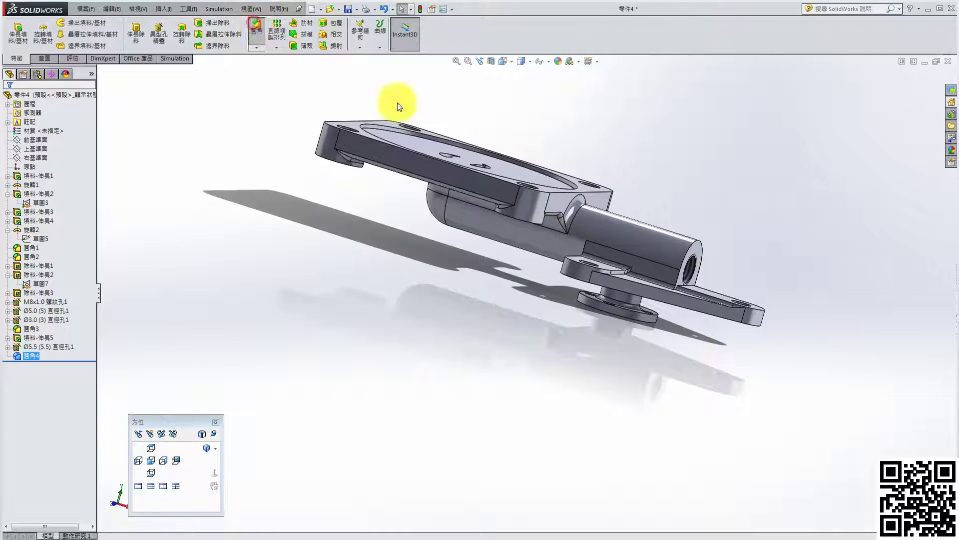
- Fillet the two curved step edges of the raised pads beside the tube on the triangular base with a 1 mm radius
{"action": "key", "text": "Return"}
{"action": "middle_click_drag", "start_coordinate": [668, 287], "coordinate": [597, 358]}
{"action": "scroll", "coordinate": [491, 347], "scroll_direction": "down", "scroll_amount": 3}
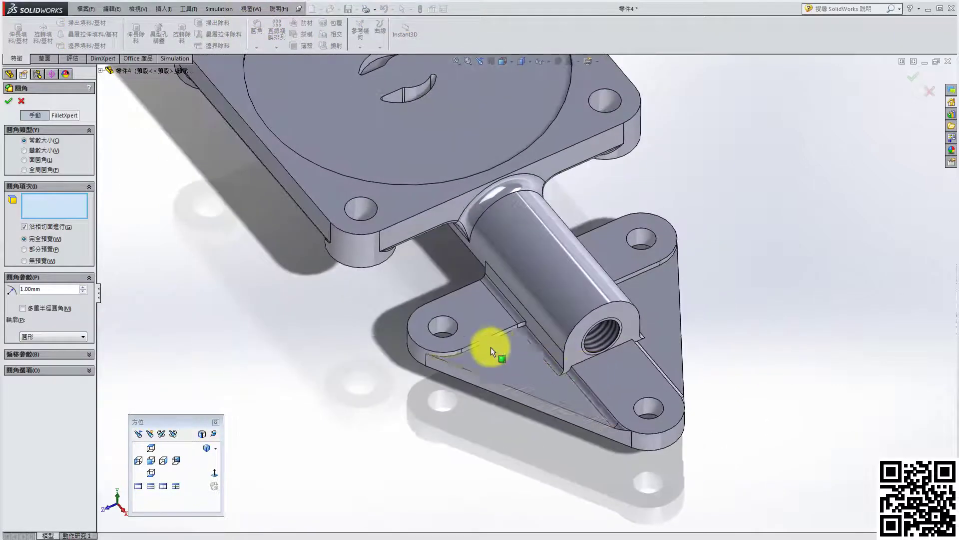
{"action": "scroll", "coordinate": [491, 347], "scroll_direction": "down", "scroll_amount": 3}
{"action": "left_click", "coordinate": [490, 328]}
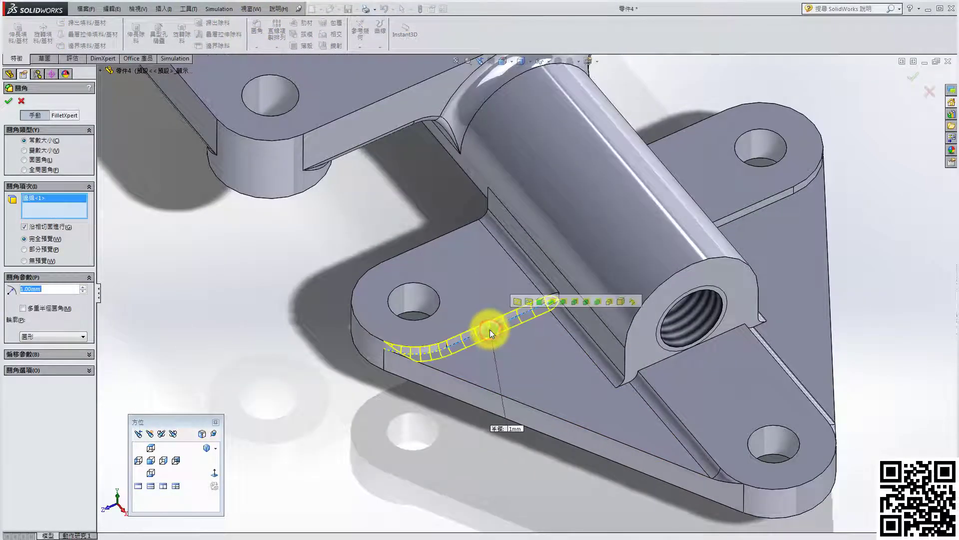
{"action": "left_click", "coordinate": [771, 203]}
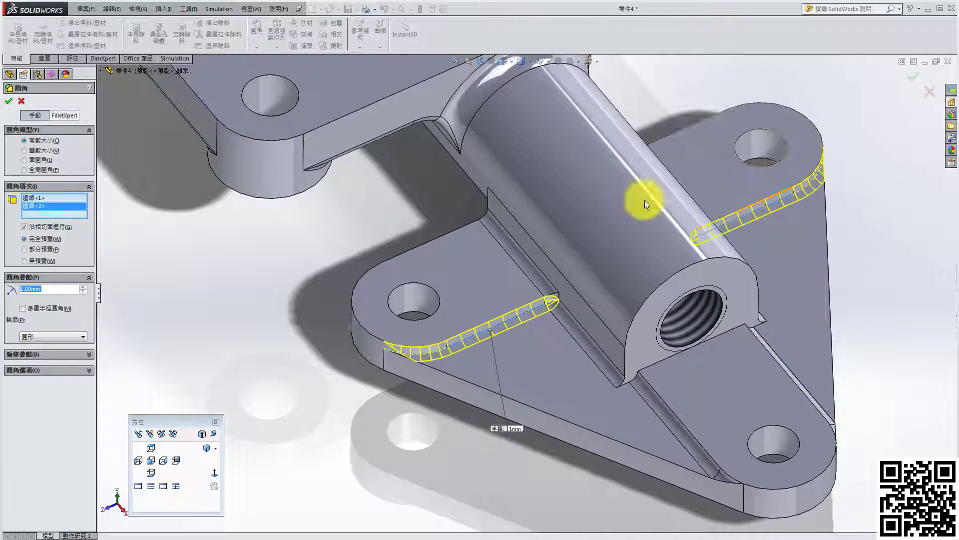
{"action": "key", "text": "Return"}
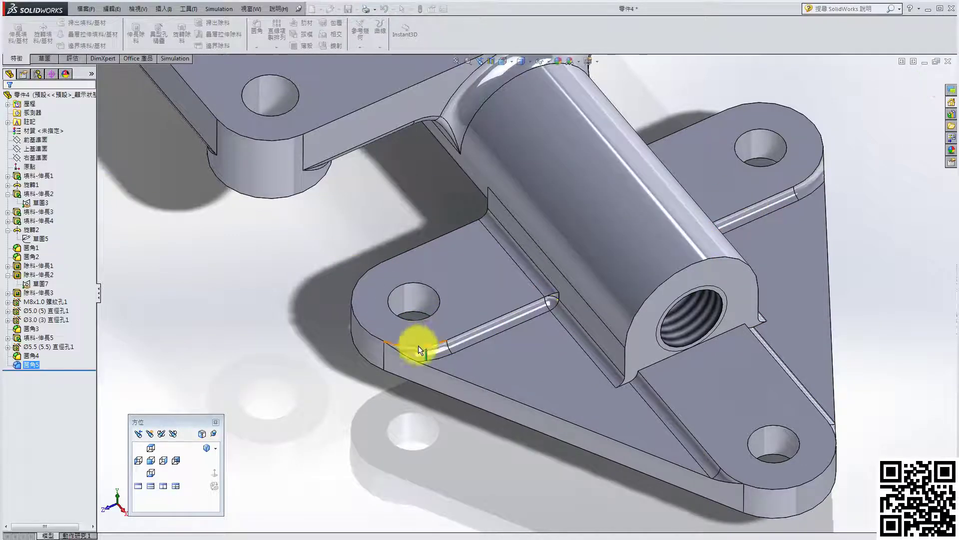
- Set the model display to remove tangent edges
{"action": "scroll", "coordinate": [550, 310], "scroll_direction": "down", "scroll_amount": 3}
{"action": "middle_click_drag", "start_coordinate": [555, 313], "coordinate": [639, 249]}
{"action": "scroll", "coordinate": [597, 302], "scroll_direction": "up", "scroll_amount": 8}
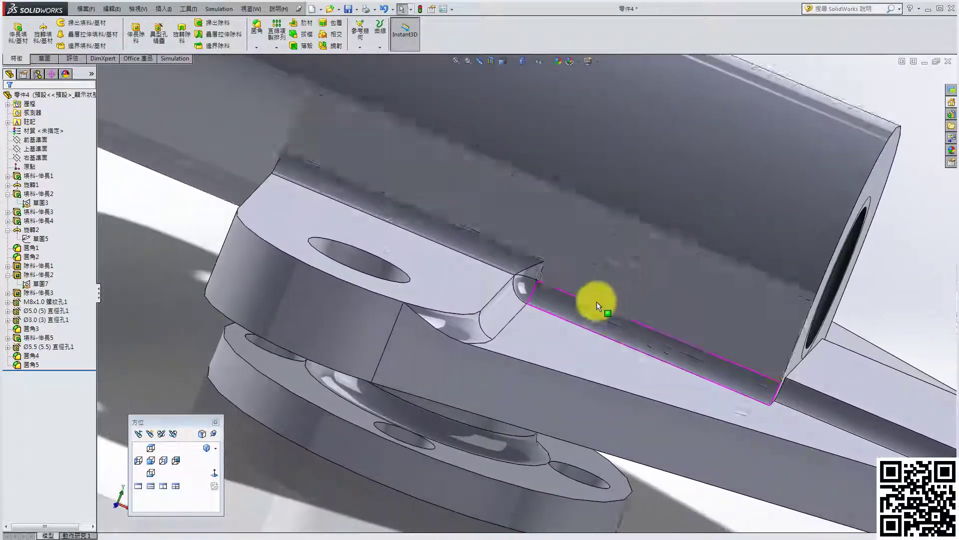
{"action": "left_click", "coordinate": [159, 9]}
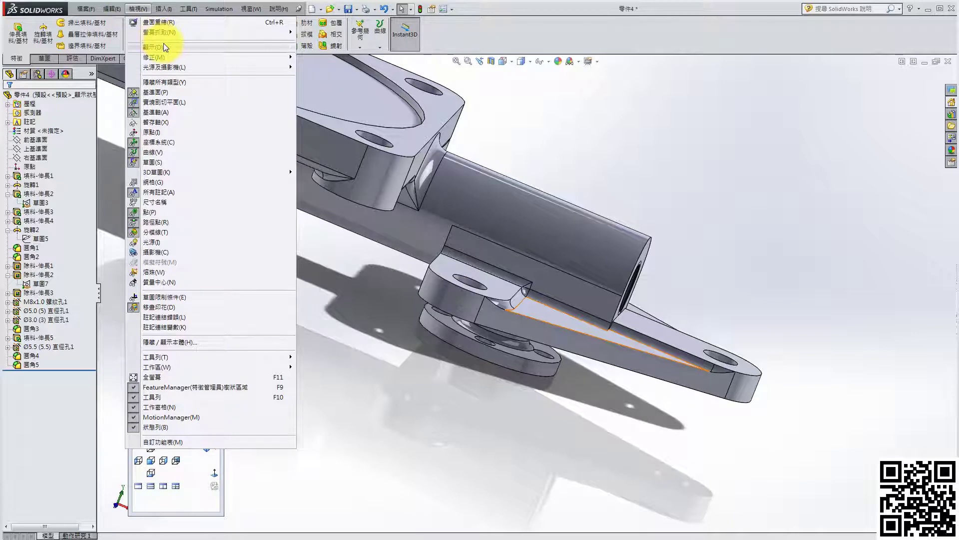
{"action": "mouse_move", "coordinate": [159, 47]}
{"action": "left_click", "coordinate": [334, 254]}
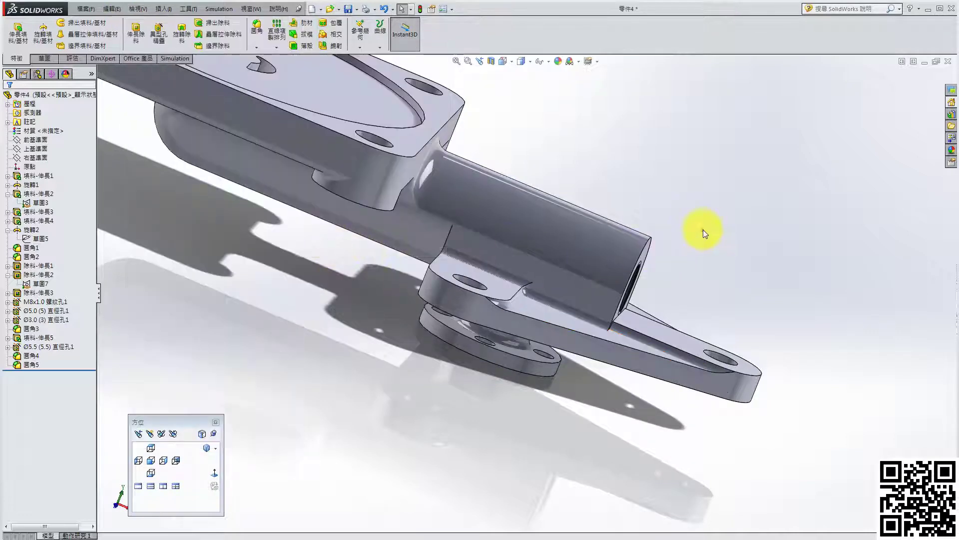
- Examine the filleted part in the top, front and right views and from an oblique angle
{"action": "middle_click_drag", "start_coordinate": [703, 230], "coordinate": [542, 188]}
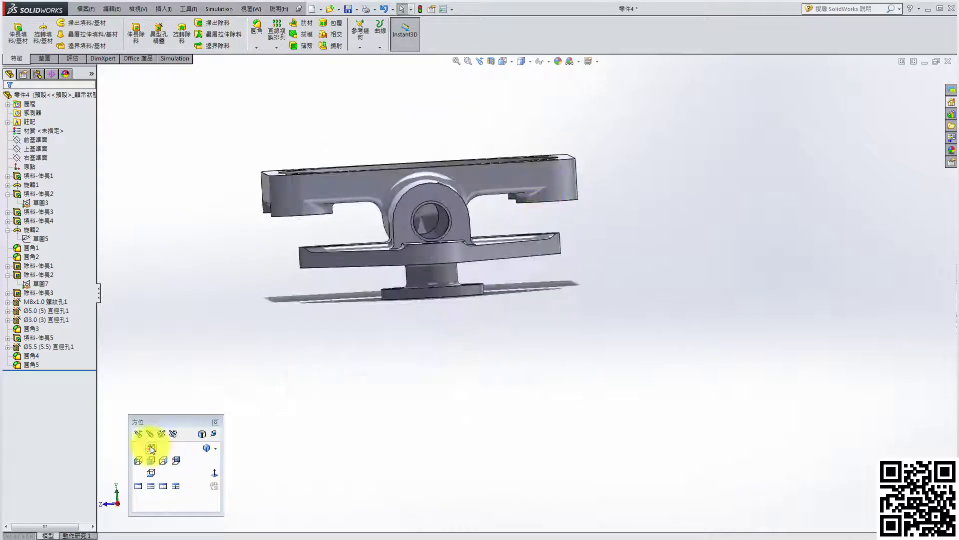
{"action": "left_click", "coordinate": [151, 447]}
{"action": "left_click", "coordinate": [149, 461]}
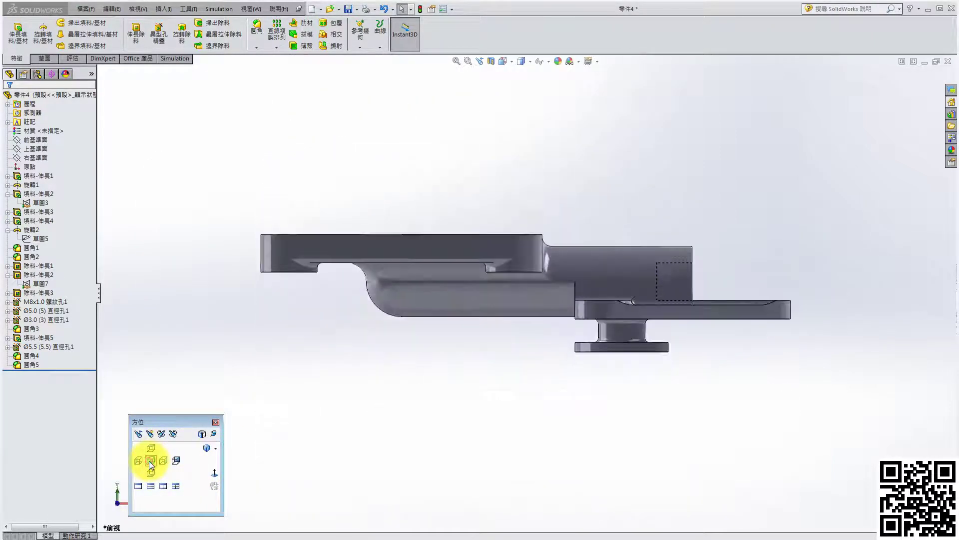
{"action": "left_click", "coordinate": [166, 465]}
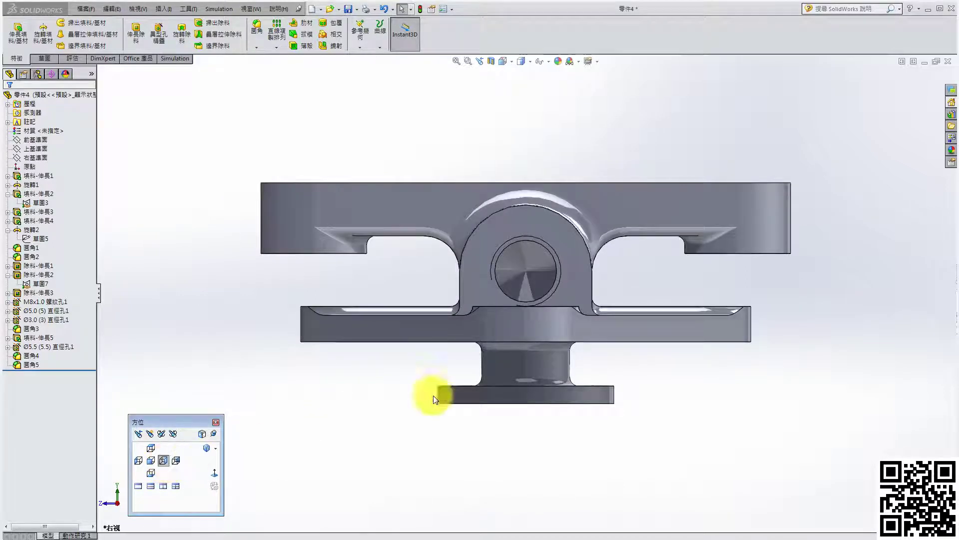
{"action": "key", "text": "z"}
{"action": "key", "text": "z"}
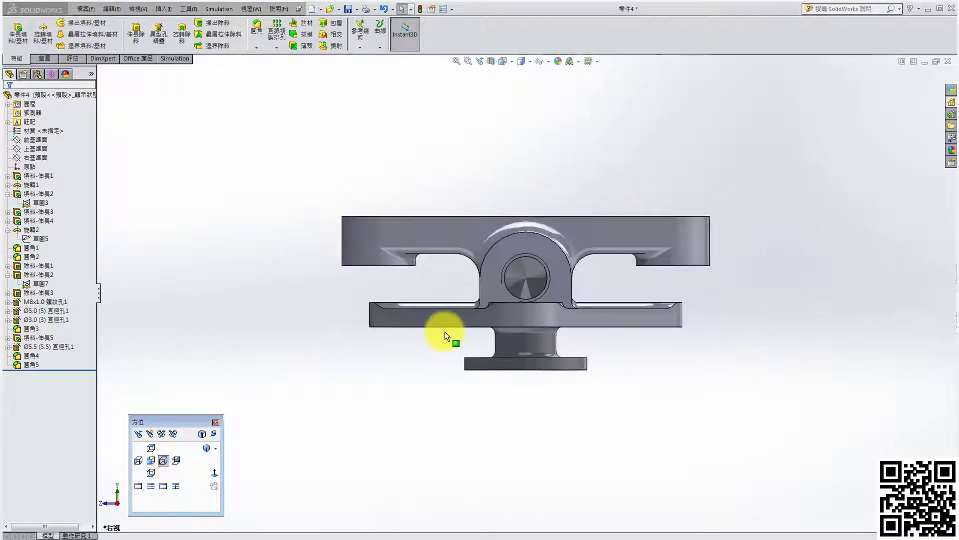
{"action": "middle_click_drag", "start_coordinate": [412, 328], "coordinate": [464, 413]}
{"action": "scroll", "coordinate": [561, 334], "scroll_direction": "down", "scroll_amount": 3}
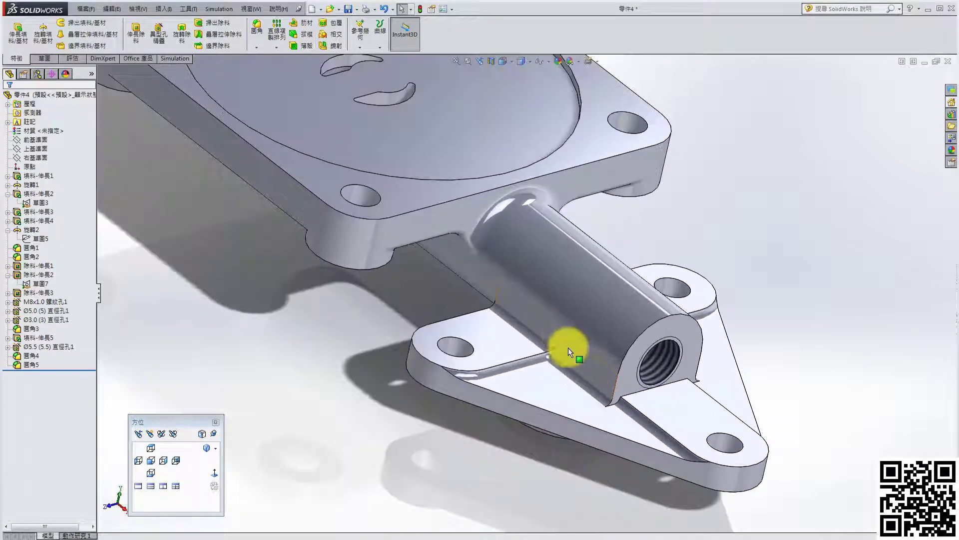